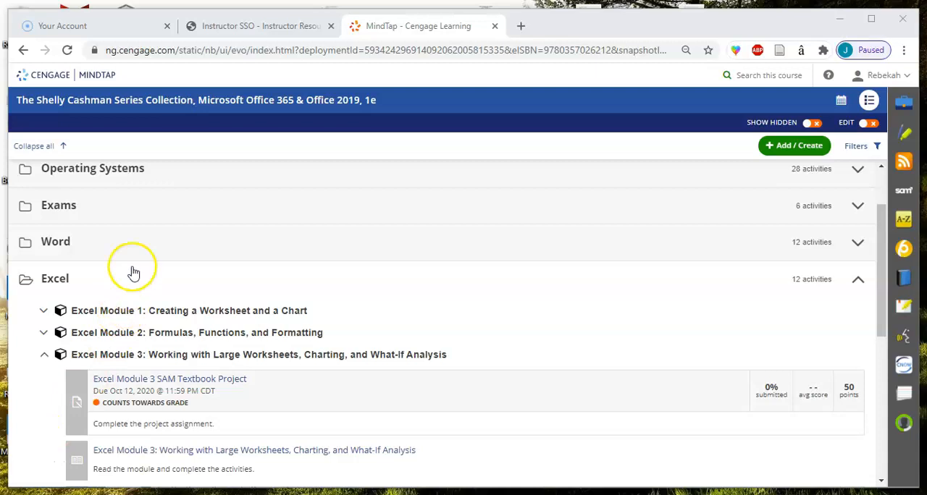
Step: Start the Excel Module 3 SAM Textbook Project, download its start file and continue to the upload step
{"action": "left_click", "coordinate": [185, 386]}
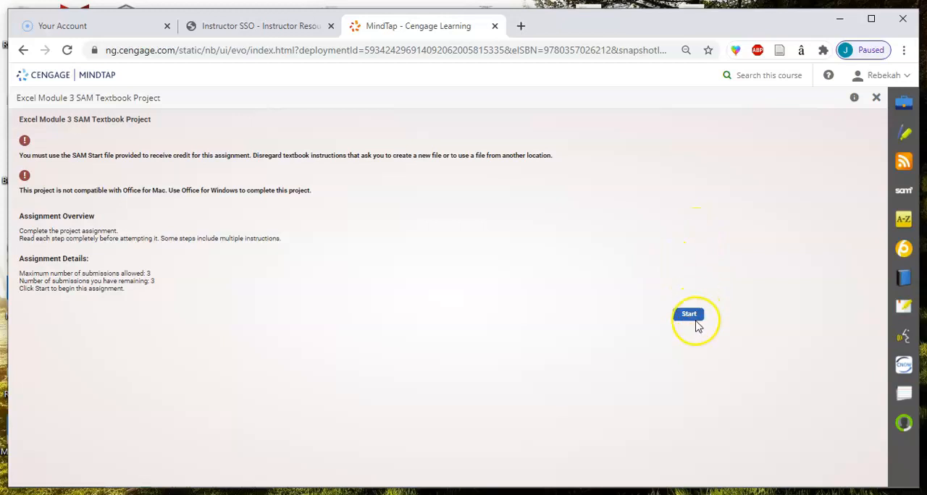
{"action": "left_click", "coordinate": [690, 318]}
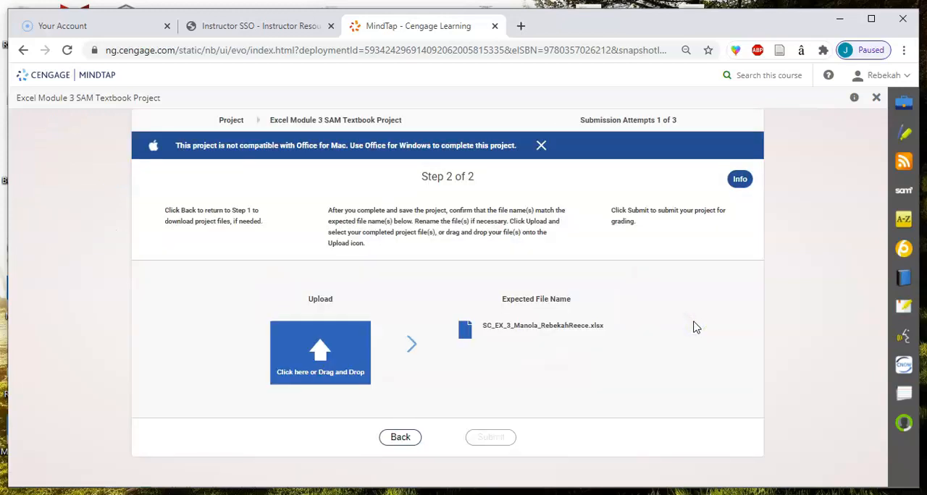
{"action": "left_click", "coordinate": [407, 445]}
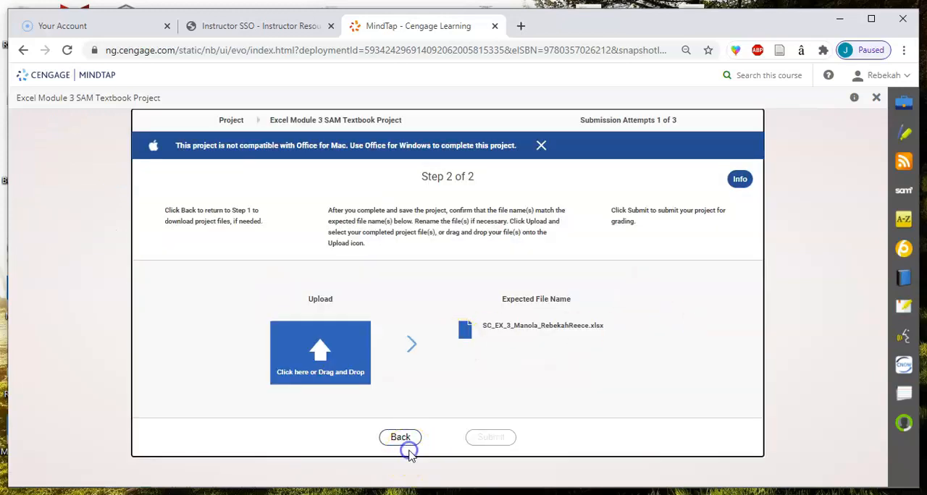
{"action": "left_click", "coordinate": [400, 439]}
{"action": "left_click", "coordinate": [541, 328]}
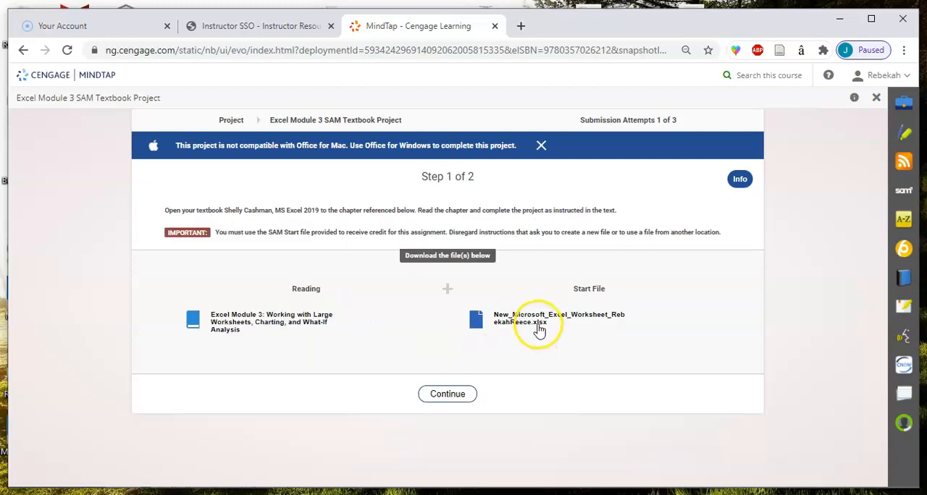
{"action": "left_click", "coordinate": [448, 404]}
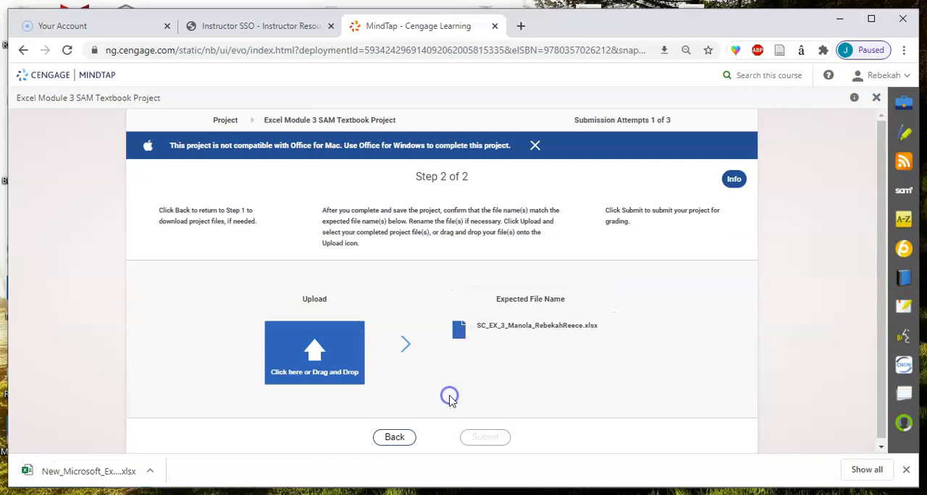
Step: Copy the expected file name shown on the project's upload page
{"action": "left_click", "coordinate": [475, 331]}
{"action": "left_click_drag", "start_coordinate": [475, 330], "coordinate": [597, 326]}
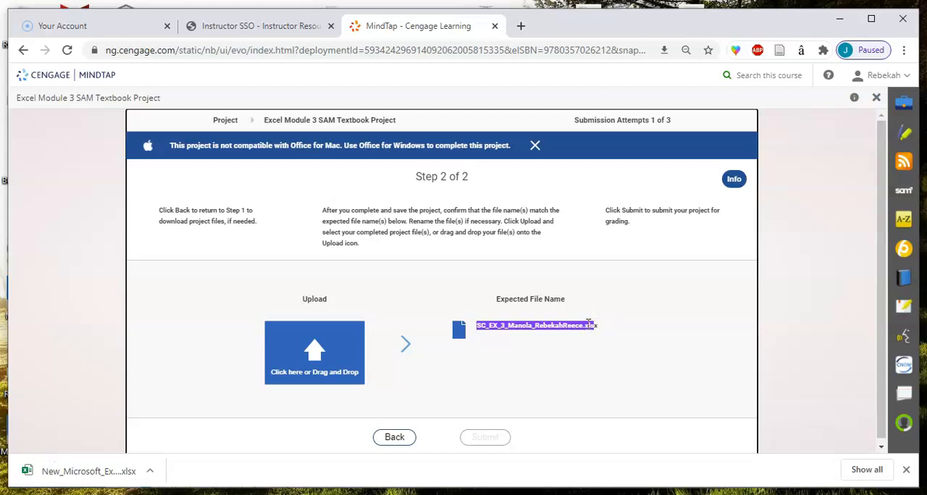
{"action": "right_click", "coordinate": [588, 324]}
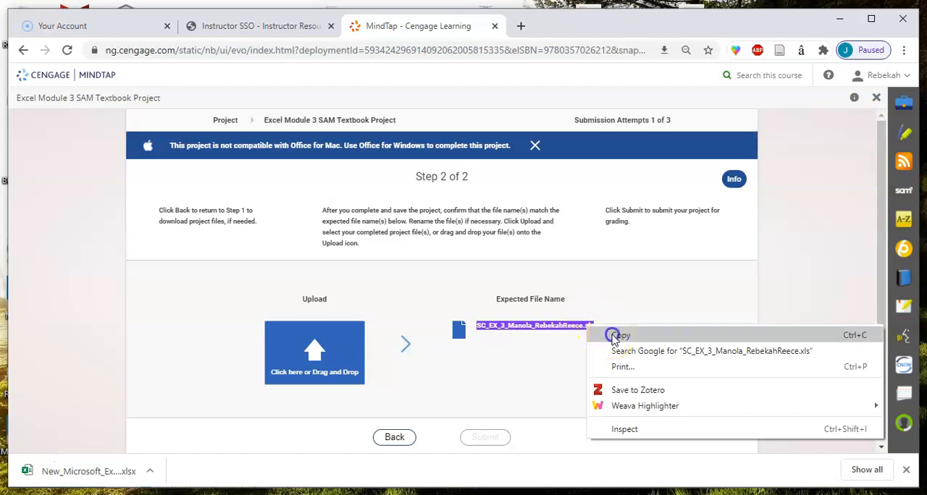
{"action": "left_click", "coordinate": [616, 336]}
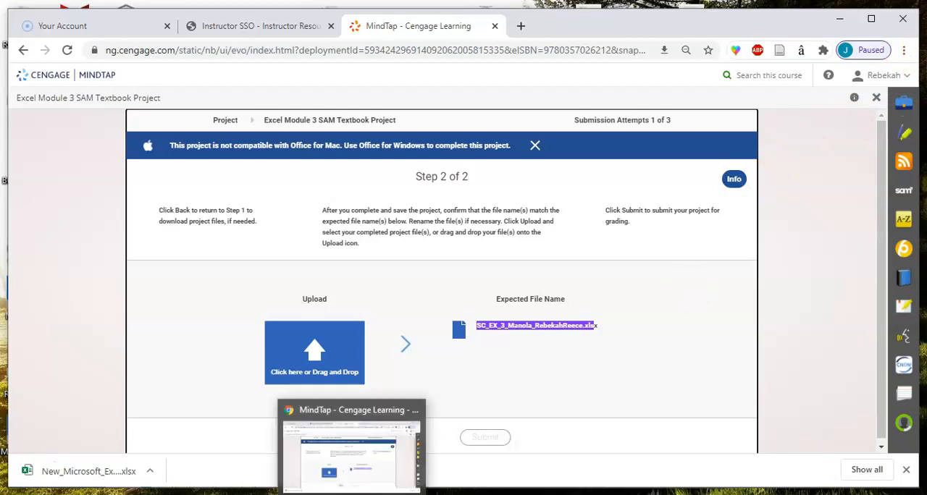
Step: Open the downloaded start workbook in Excel, enable editing and move its window into full view
{"action": "left_click", "coordinate": [96, 471]}
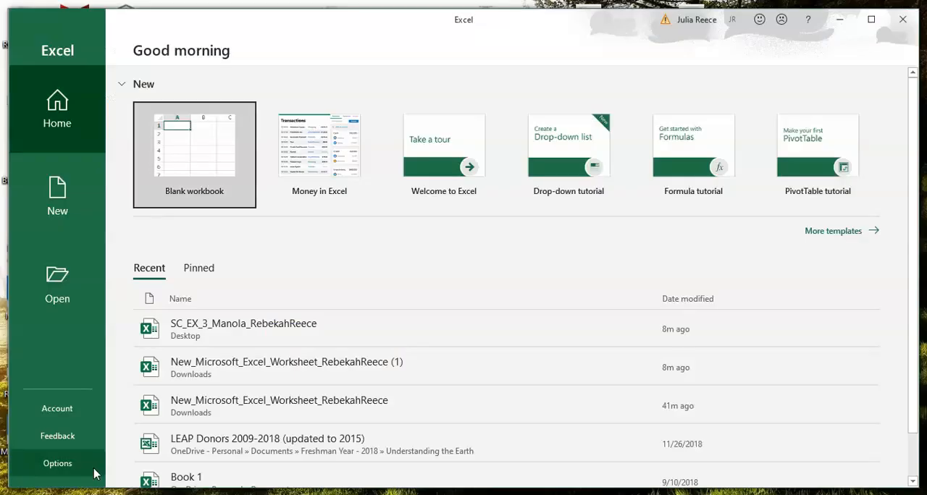
{"action": "left_click", "coordinate": [242, 341]}
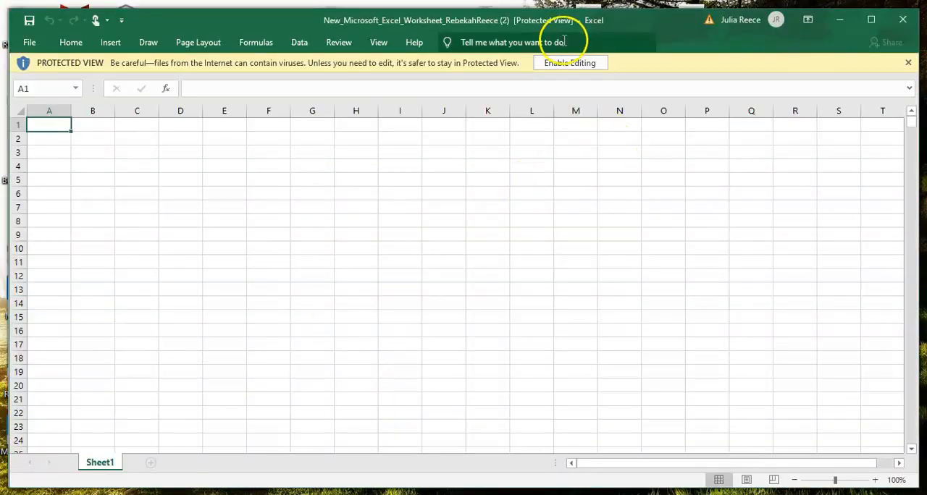
{"action": "left_click", "coordinate": [560, 62]}
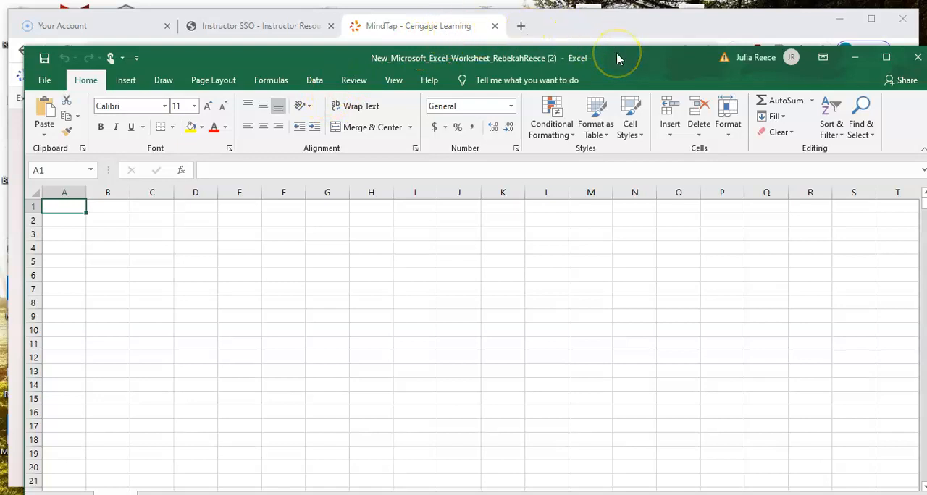
{"action": "left_click_drag", "start_coordinate": [618, 59], "coordinate": [600, 13]}
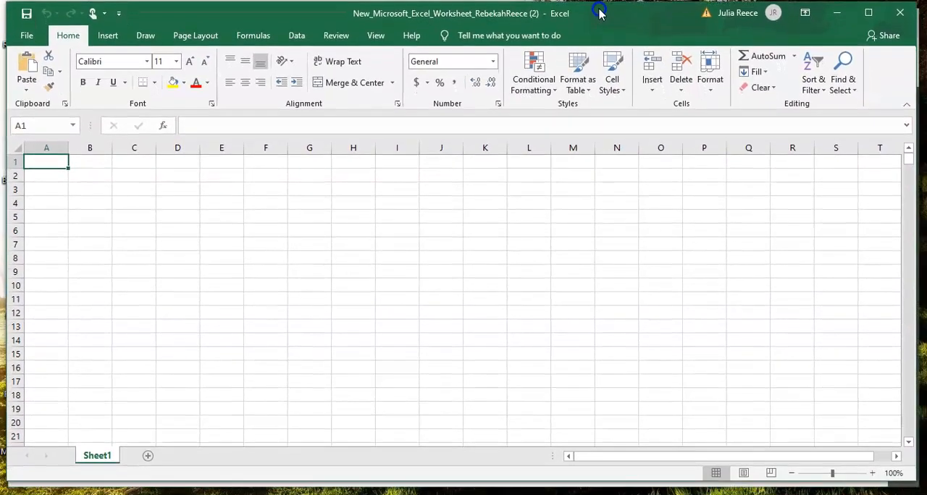
Step: Save the workbook to the Desktop under the expected SC_EX_3_Manola file name, replacing the existing copy
{"action": "left_click", "coordinate": [28, 37]}
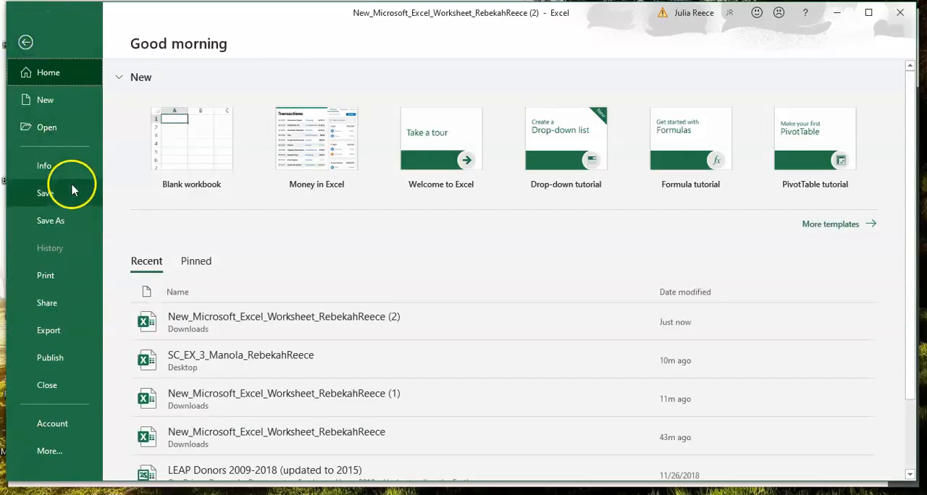
{"action": "left_click", "coordinate": [48, 219]}
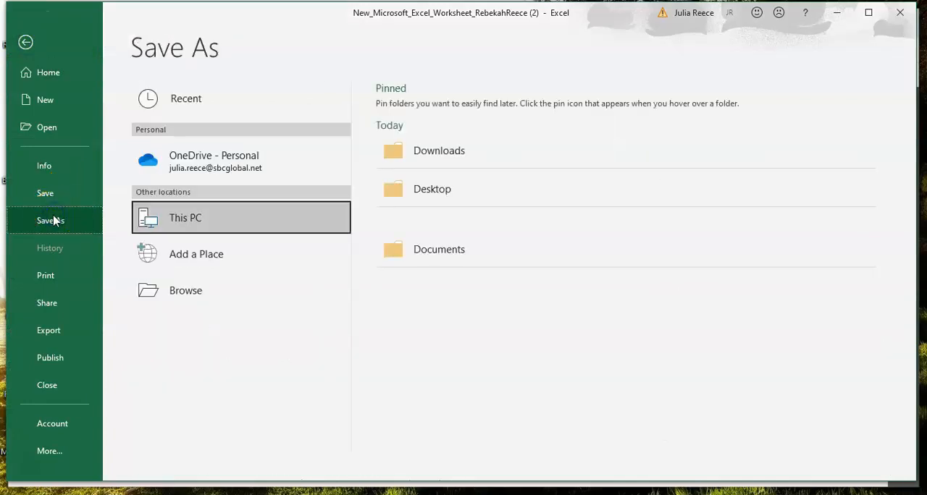
{"action": "left_click", "coordinate": [432, 191]}
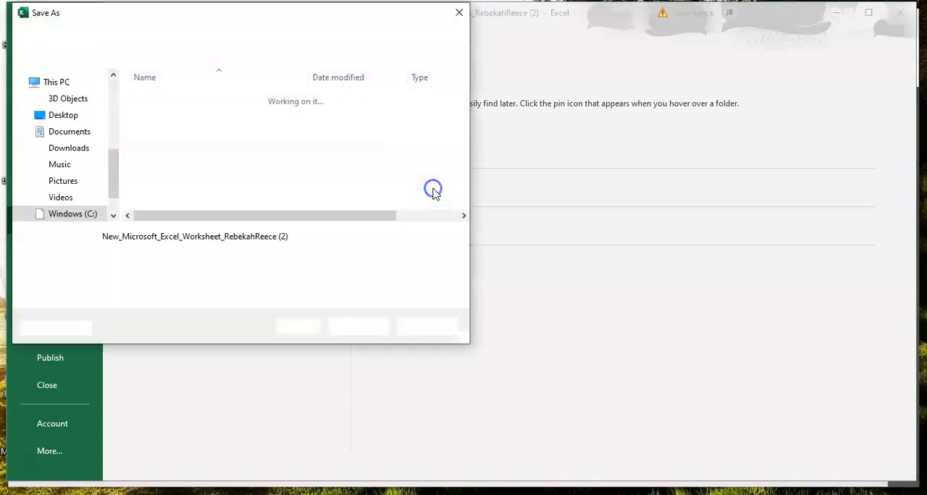
{"action": "left_click", "coordinate": [200, 131]}
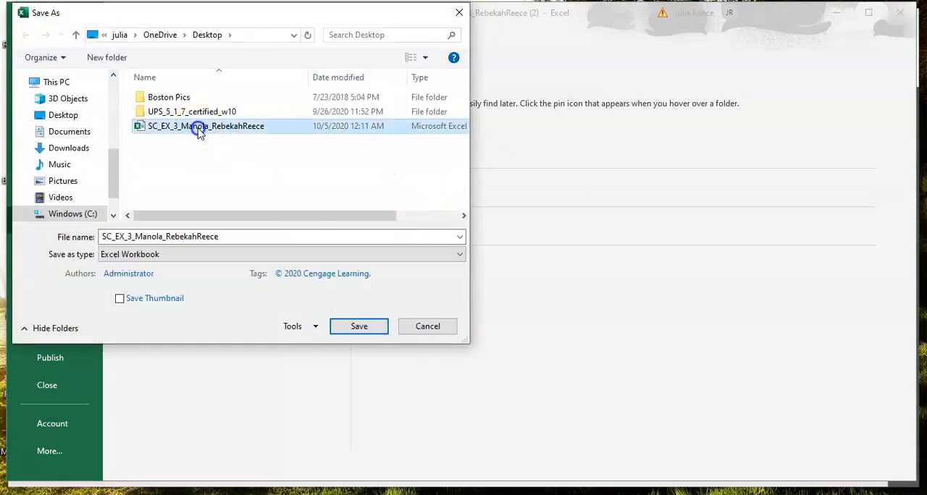
{"action": "left_click", "coordinate": [382, 331]}
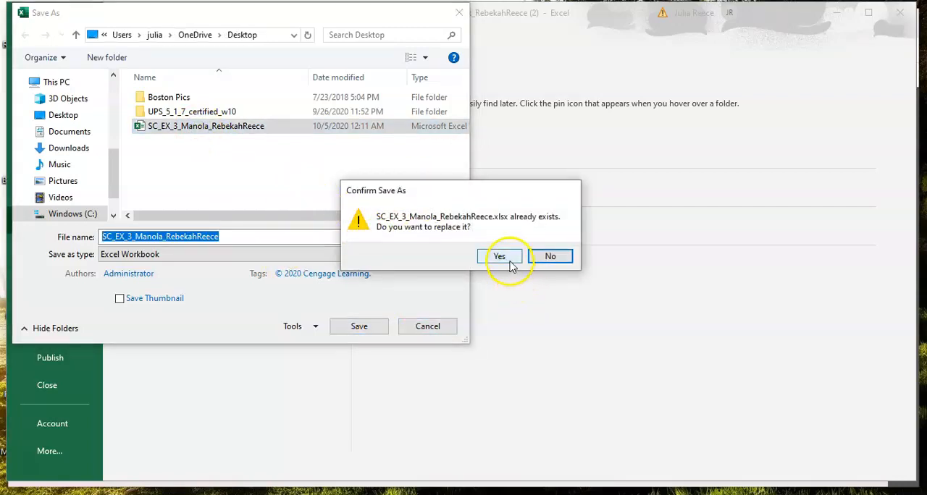
{"action": "left_click", "coordinate": [499, 257]}
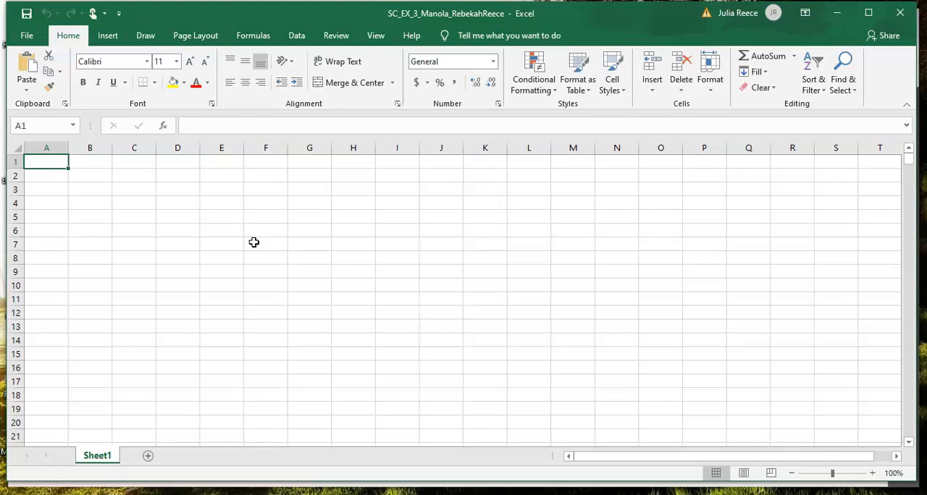
Step: Enter the worksheet title "Manola Department Stores, Inc." in cell A1
{"action": "type", "text": "Man"}
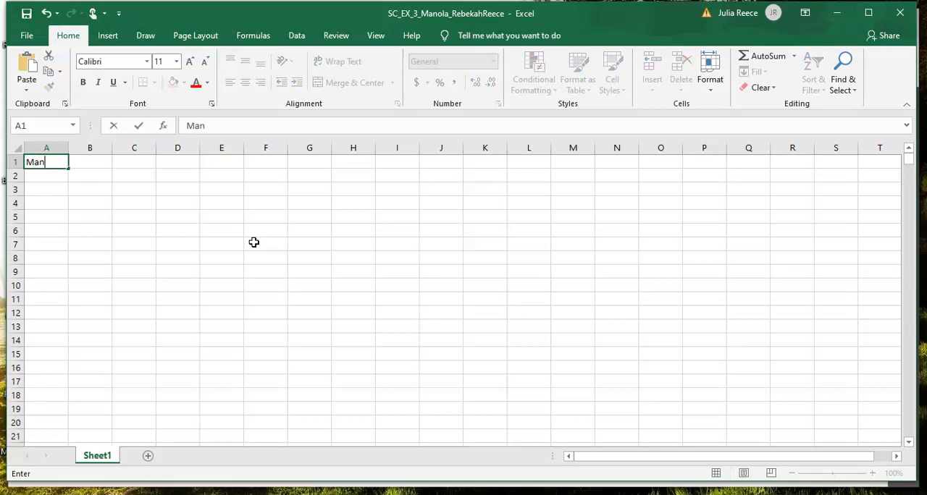
{"action": "type", "text": "ola Depart"}
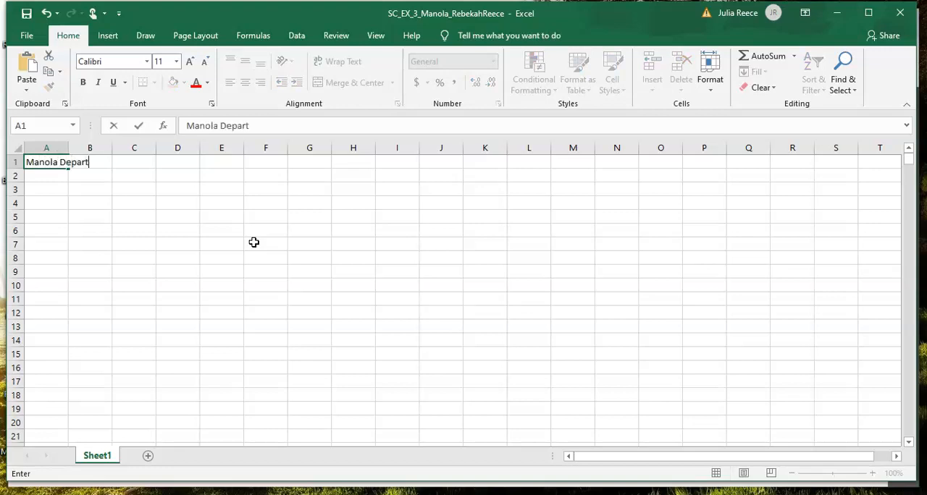
{"action": "type", "text": "ment Store"}
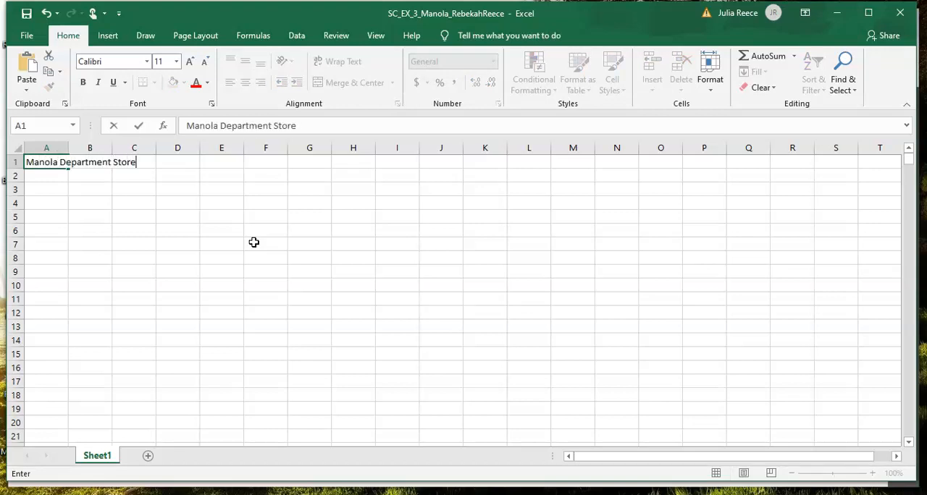
{"action": "type", "text": "s, Inc."}
{"action": "key", "text": "Return"}
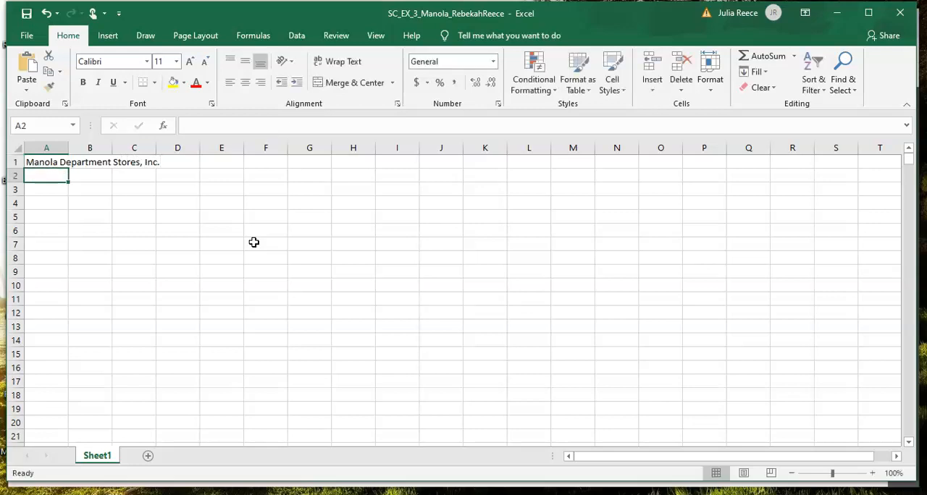
Step: Enter the subtitle "Six-Month Financial Projection" in cell A2
{"action": "type", "text": "Six"}
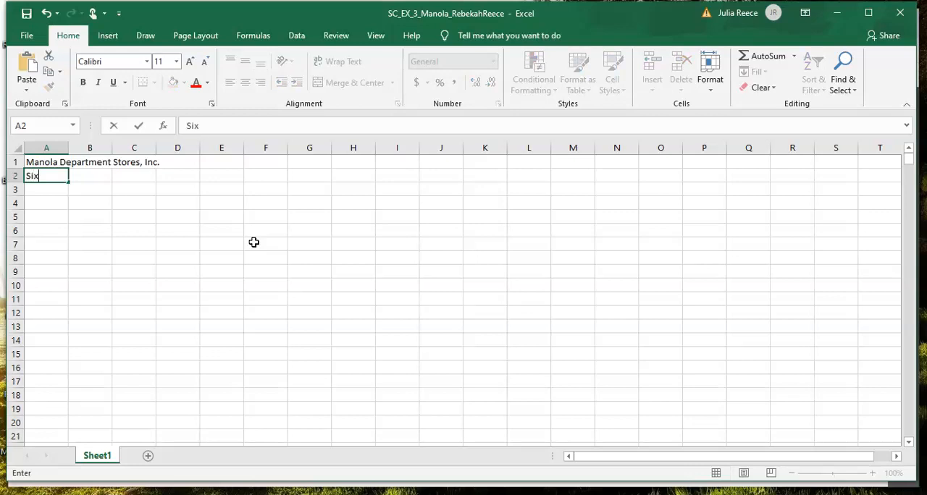
{"action": "type", "text": "-Month Finan"}
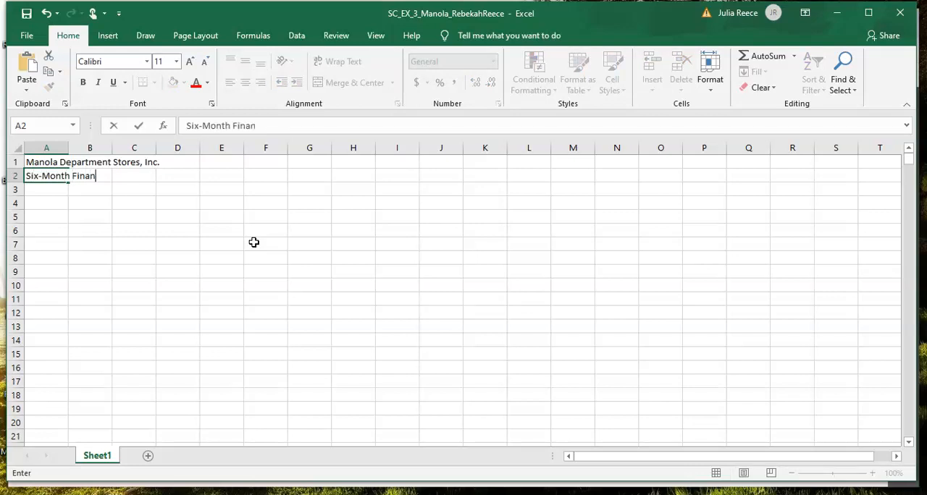
{"action": "type", "text": "cial Projec"}
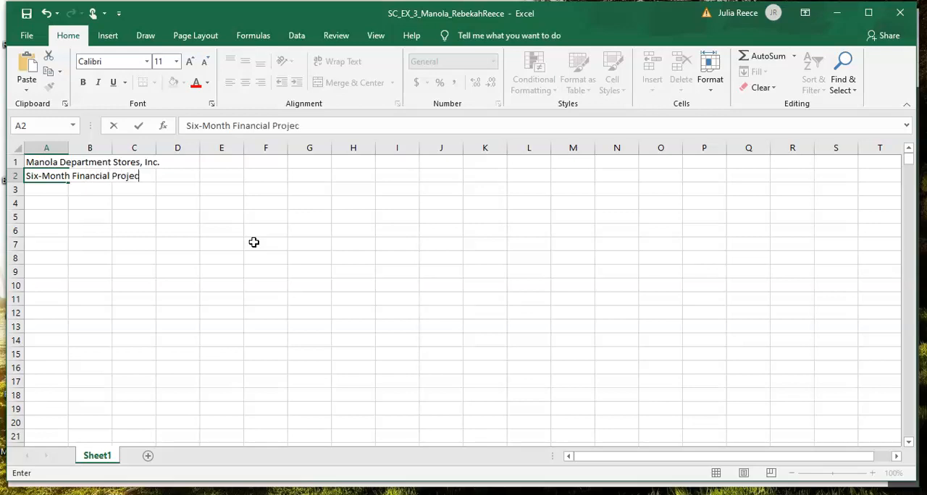
{"action": "type", "text": "tion"}
{"action": "key", "text": "Return"}
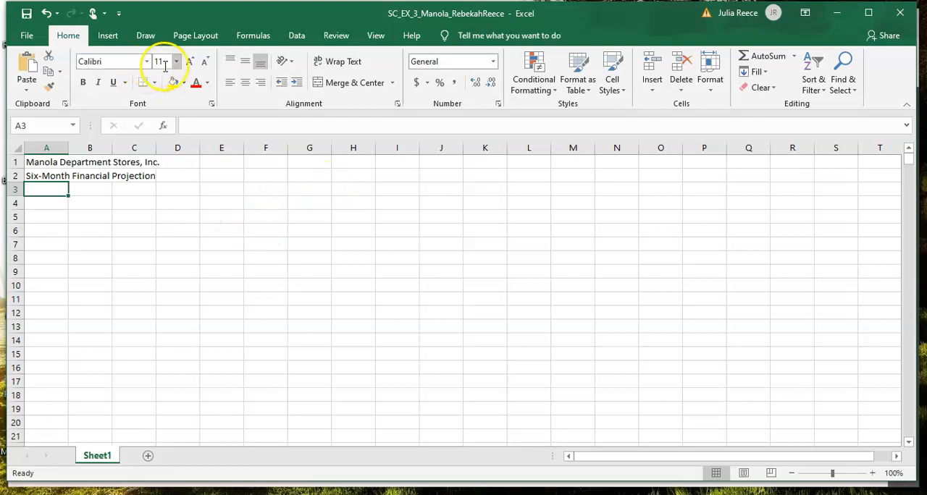
Step: Apply the Slice theme to the workbook
{"action": "left_click", "coordinate": [199, 38]}
{"action": "left_click", "coordinate": [30, 74]}
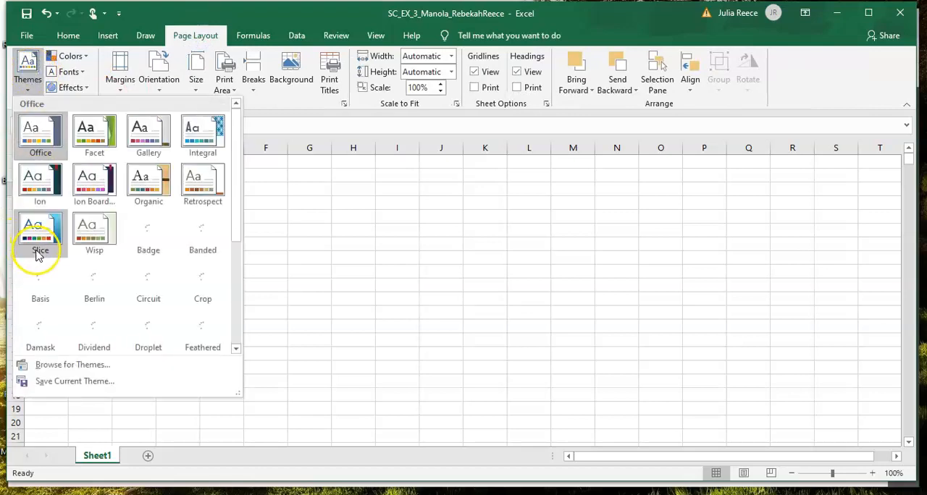
{"action": "left_click", "coordinate": [40, 249]}
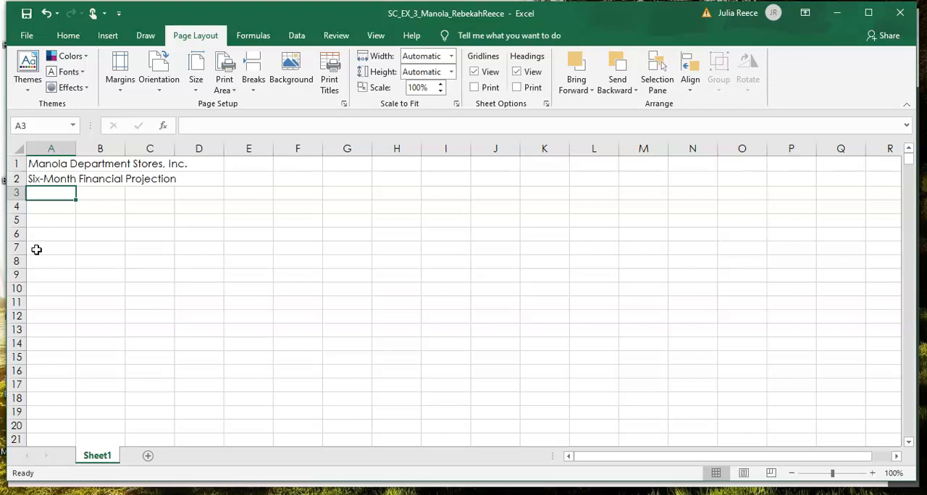
Step: Enter "January" in cell B3 as the first month heading, keeping the cell selected
{"action": "key", "text": "Right"}
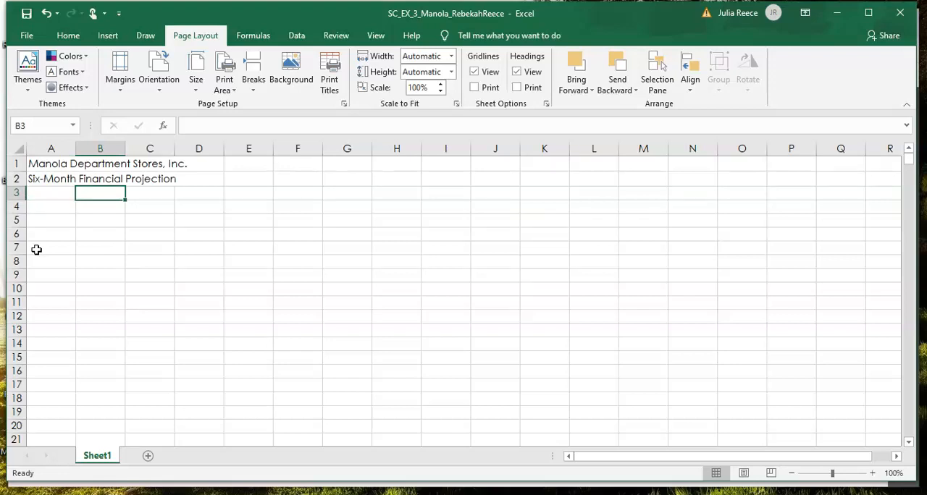
{"action": "type", "text": "Jan"}
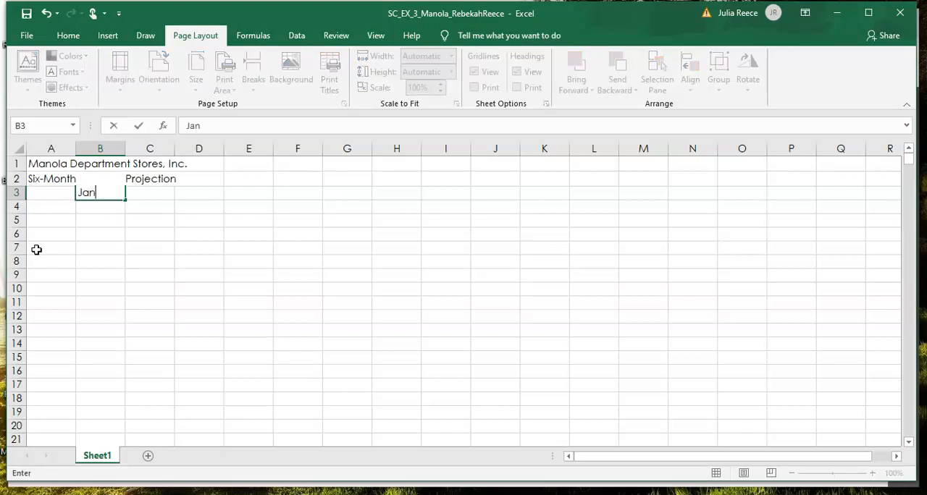
{"action": "type", "text": "uary"}
{"action": "left_click", "coordinate": [137, 126]}
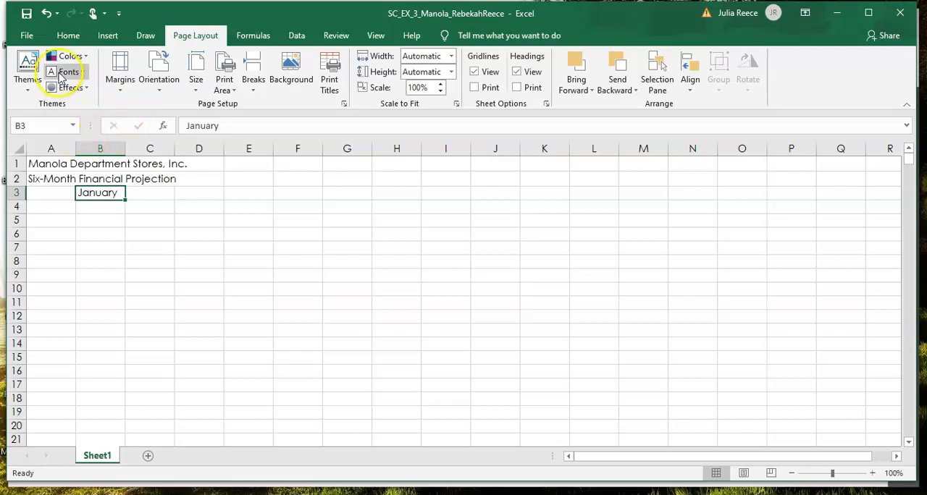
Step: Rotate the text of the January heading in cell B3 to an orientation of 75 degrees
{"action": "left_click", "coordinate": [67, 38]}
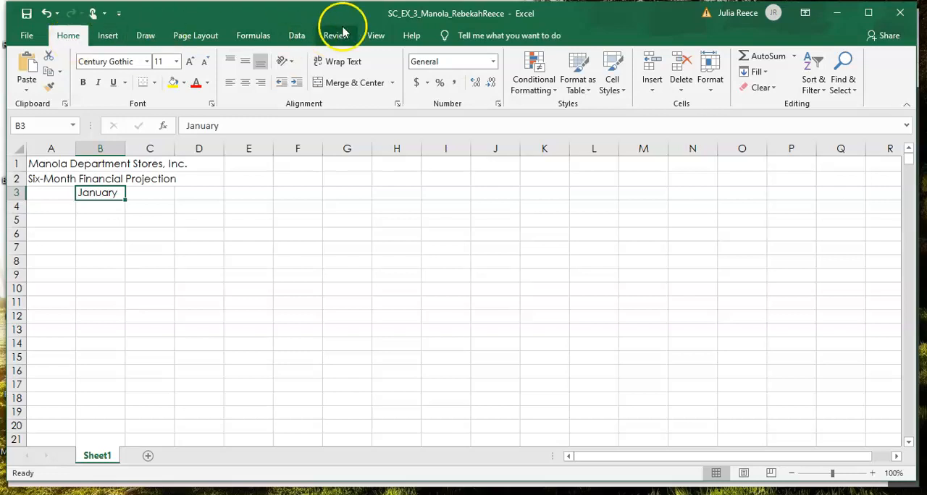
{"action": "left_click", "coordinate": [399, 105]}
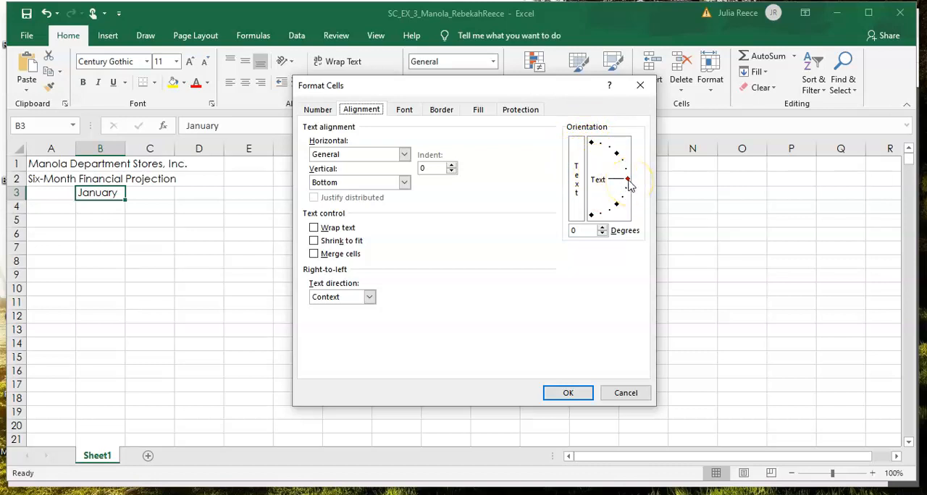
{"action": "left_click_drag", "start_coordinate": [629, 182], "coordinate": [616, 106]}
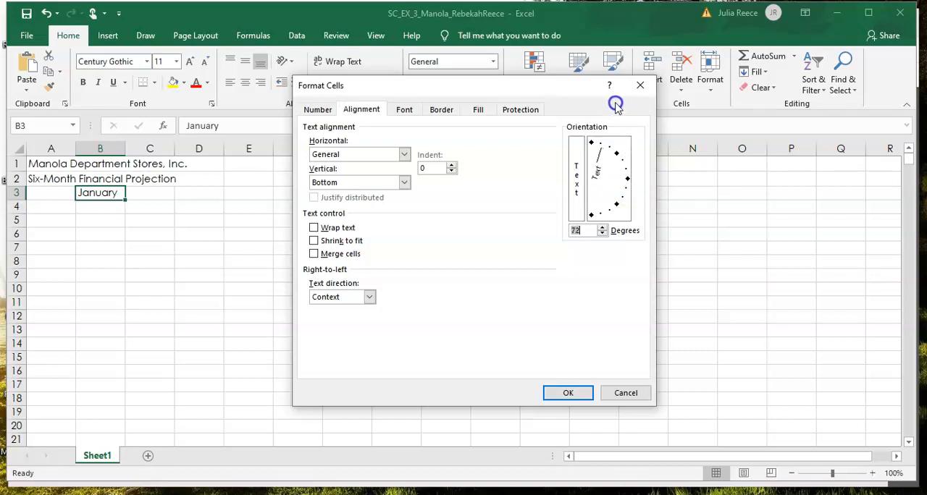
{"action": "left_click_drag", "start_coordinate": [616, 106], "coordinate": [603, 154]}
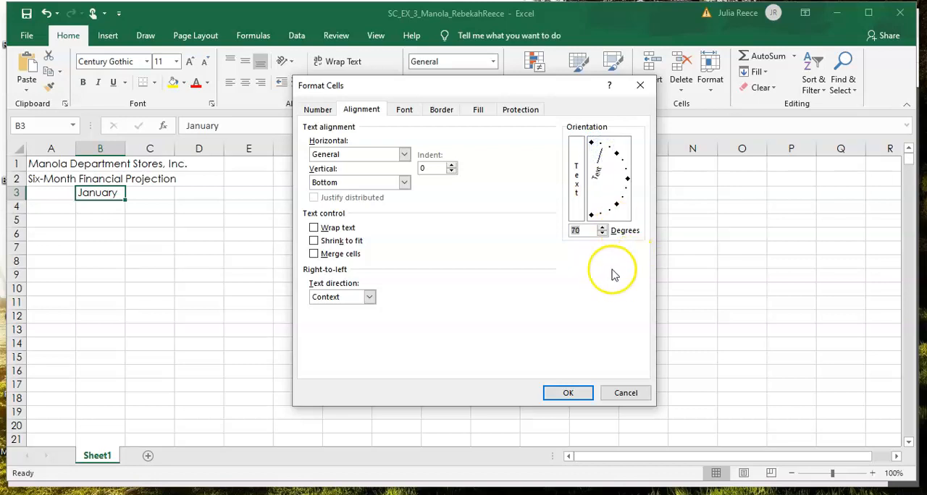
{"action": "left_click", "coordinate": [603, 228]}
{"action": "left_click", "coordinate": [603, 228]}
{"action": "left_click", "coordinate": [603, 228]}
{"action": "left_click", "coordinate": [603, 228]}
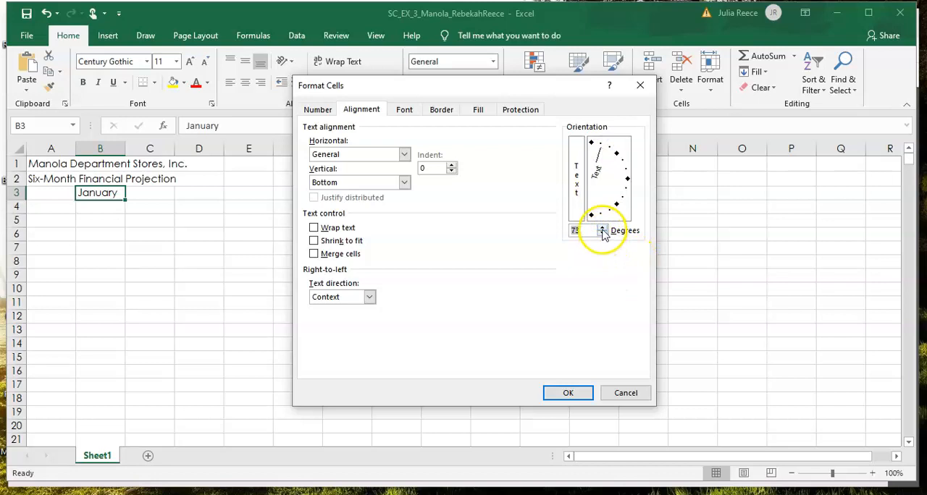
{"action": "left_click", "coordinate": [603, 228]}
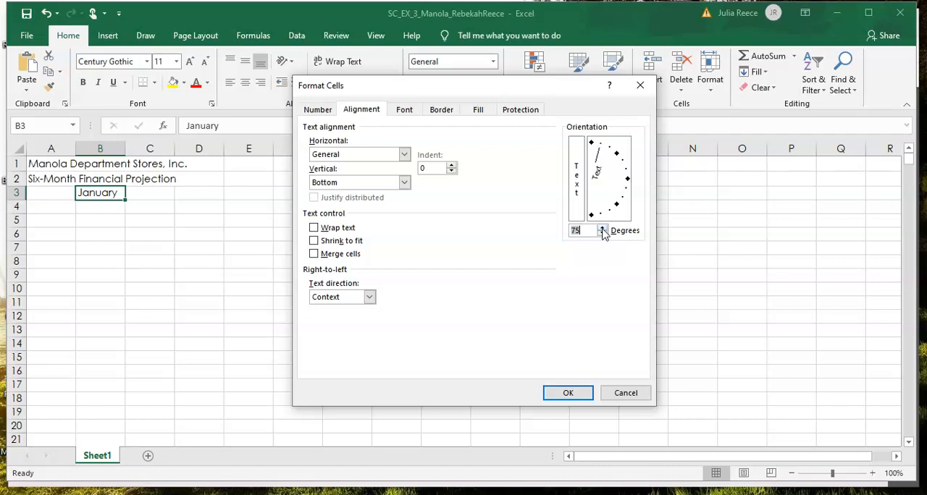
{"action": "left_click", "coordinate": [570, 393]}
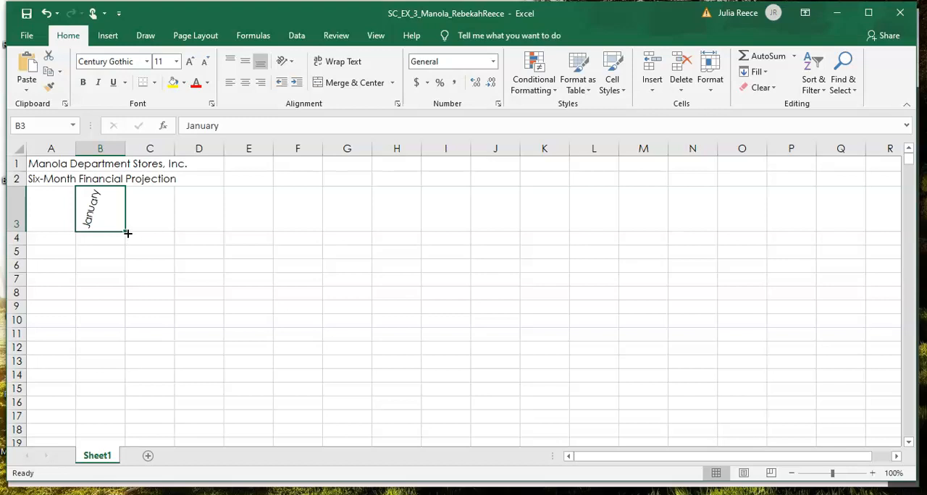
Step: Try filling the January heading across to G3 with the Fill Formatting Only option, and undo the fill
{"action": "left_click_drag", "start_coordinate": [126, 231], "coordinate": [368, 231]}
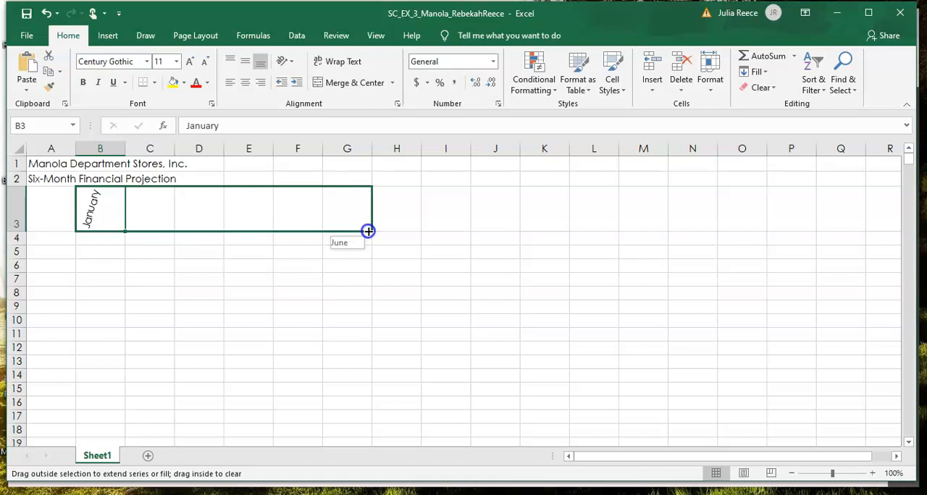
{"action": "left_click_drag", "start_coordinate": [368, 231], "coordinate": [368, 231]}
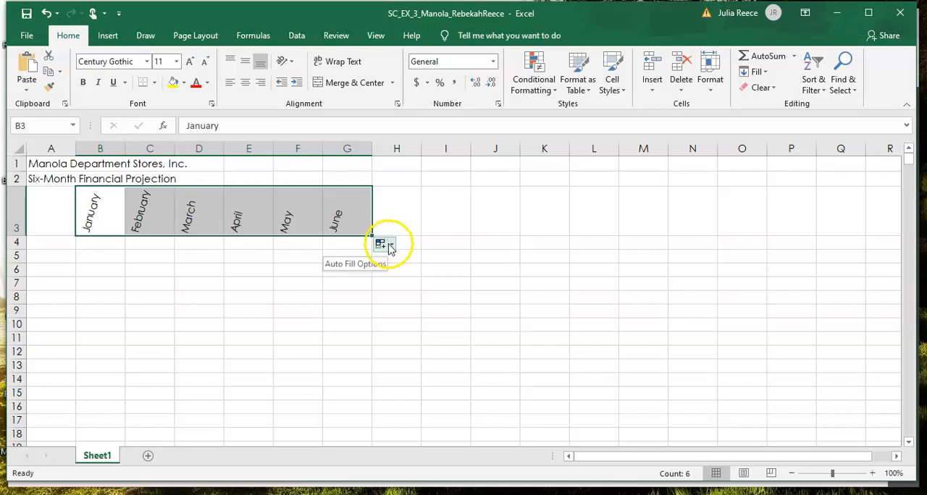
{"action": "left_click", "coordinate": [396, 244]}
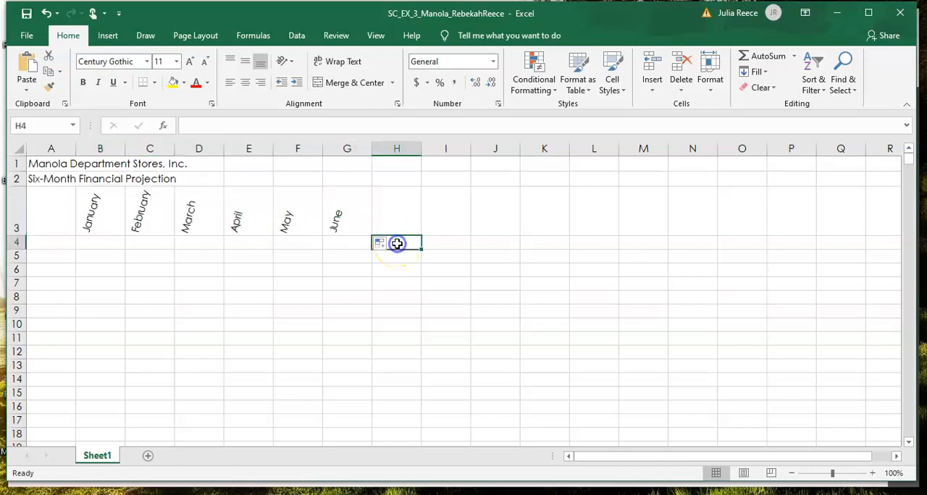
{"action": "left_click", "coordinate": [386, 246]}
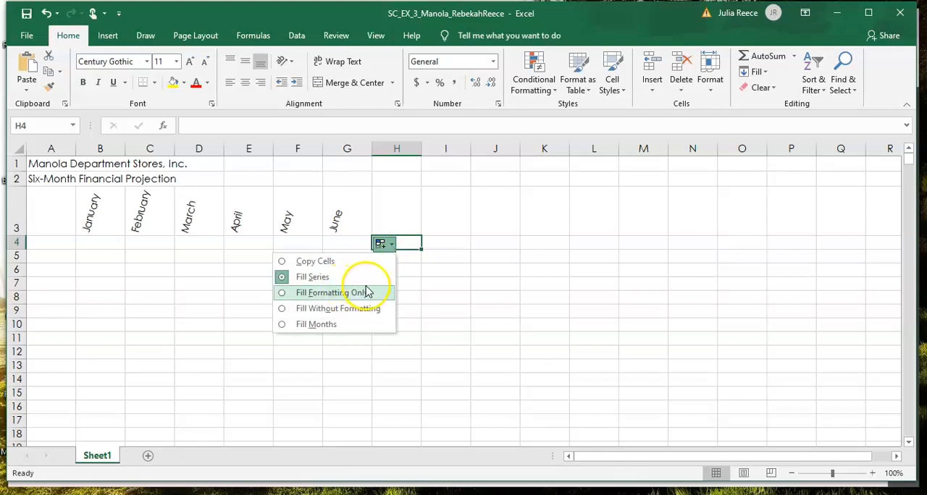
{"action": "left_click", "coordinate": [312, 294]}
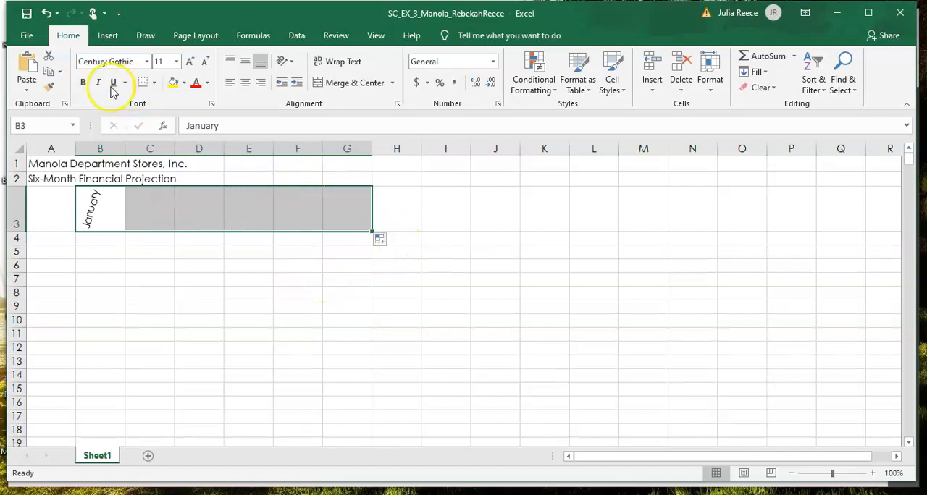
{"action": "left_click", "coordinate": [41, 15]}
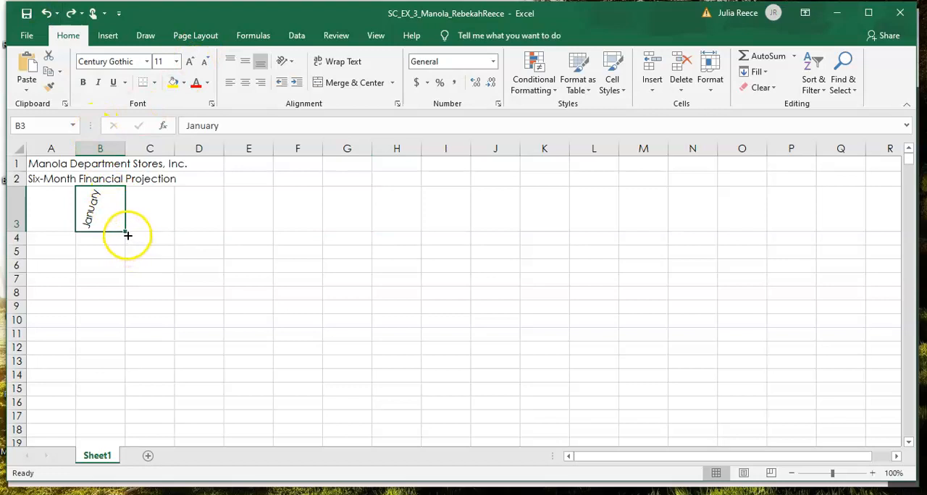
Step: Fill the month series from January in B3 through June in G3, keeping the Fill Series option
{"action": "left_click_drag", "start_coordinate": [127, 232], "coordinate": [378, 245]}
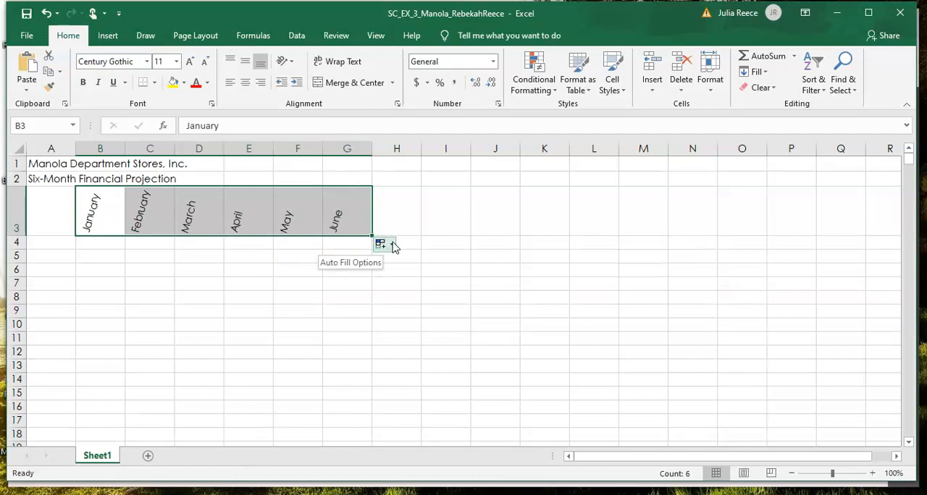
{"action": "left_click", "coordinate": [392, 246]}
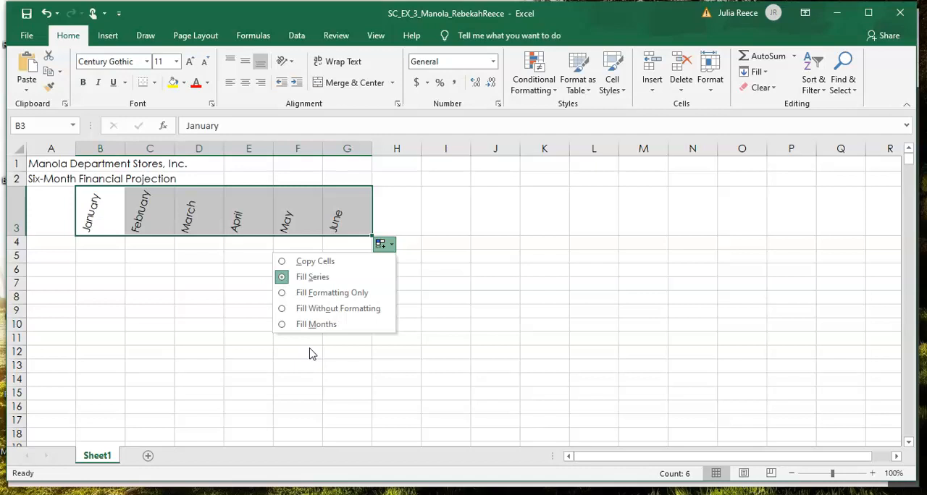
{"action": "left_click", "coordinate": [381, 244]}
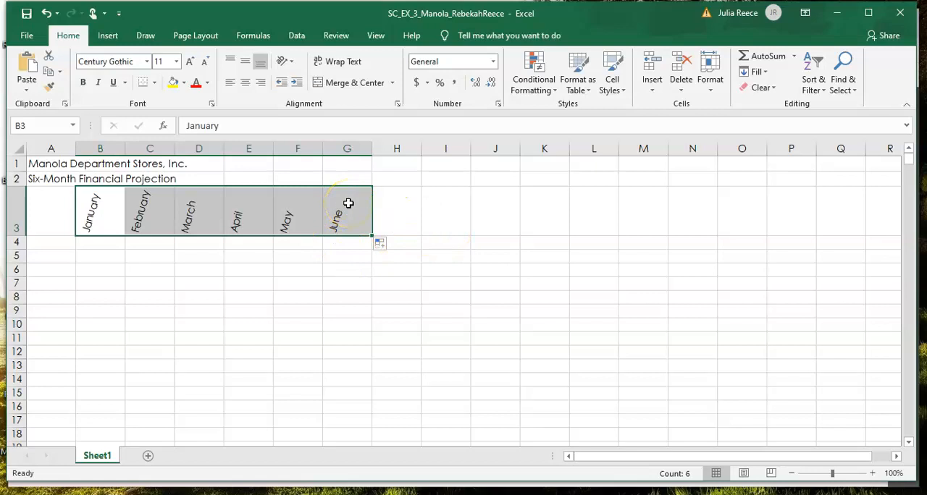
Step: Enter the column headings "Total" in cell H3 and "Chart" in cell I3
{"action": "left_click", "coordinate": [395, 190]}
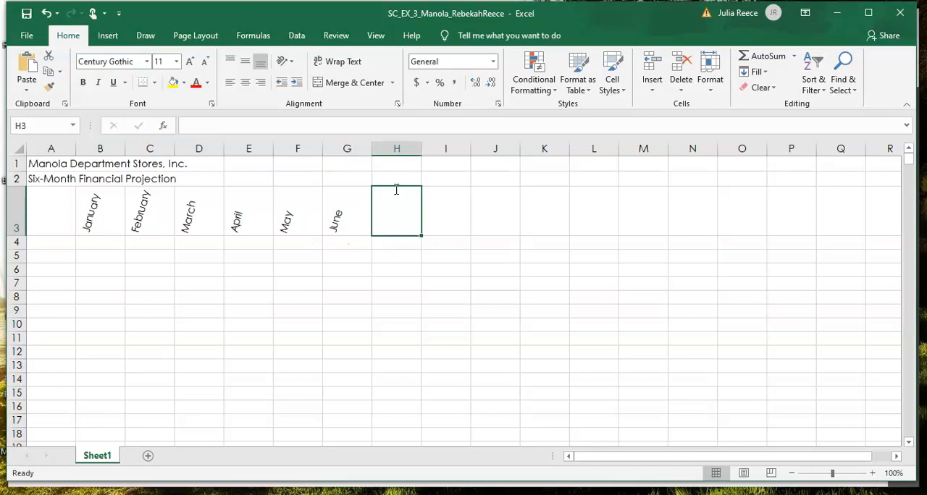
{"action": "type", "text": "Total"}
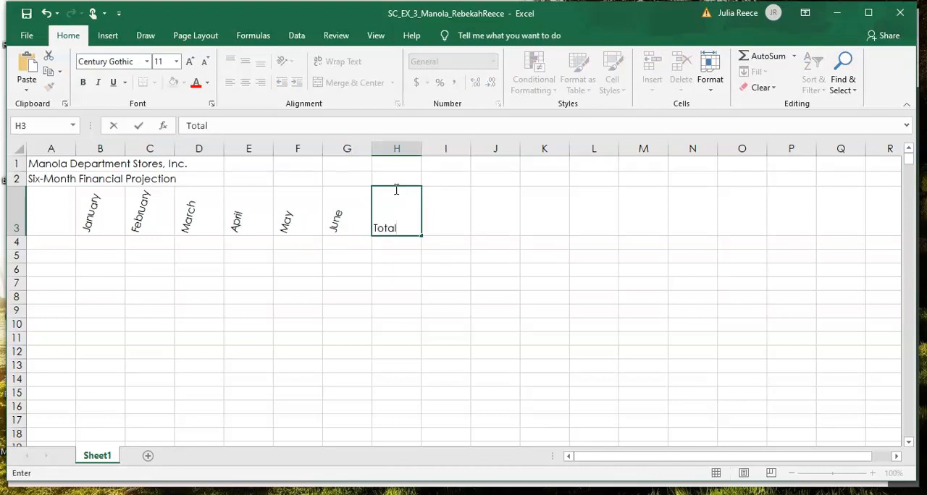
{"action": "key", "text": "Tab"}
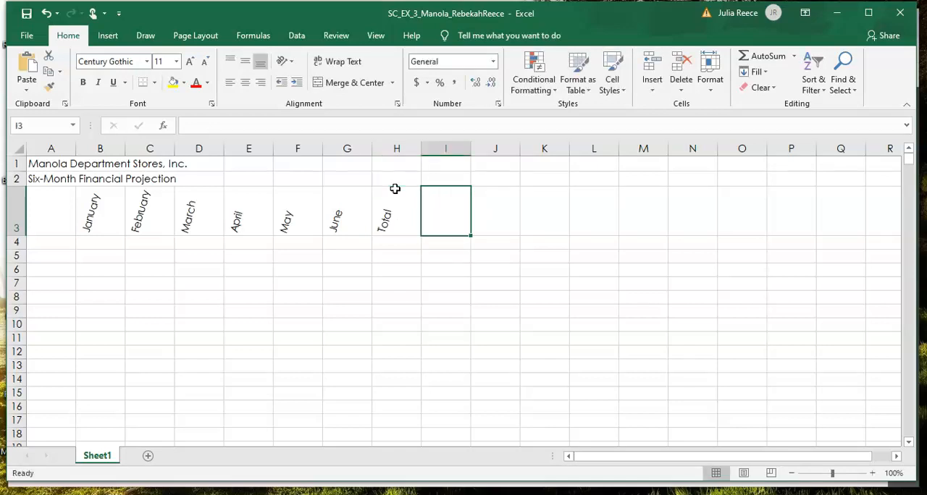
{"action": "type", "text": "Chart"}
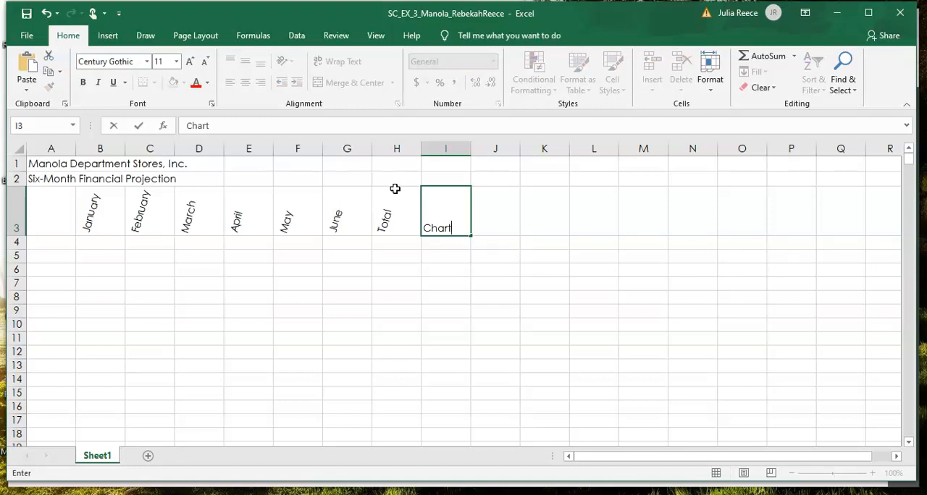
{"action": "key", "text": "Return"}
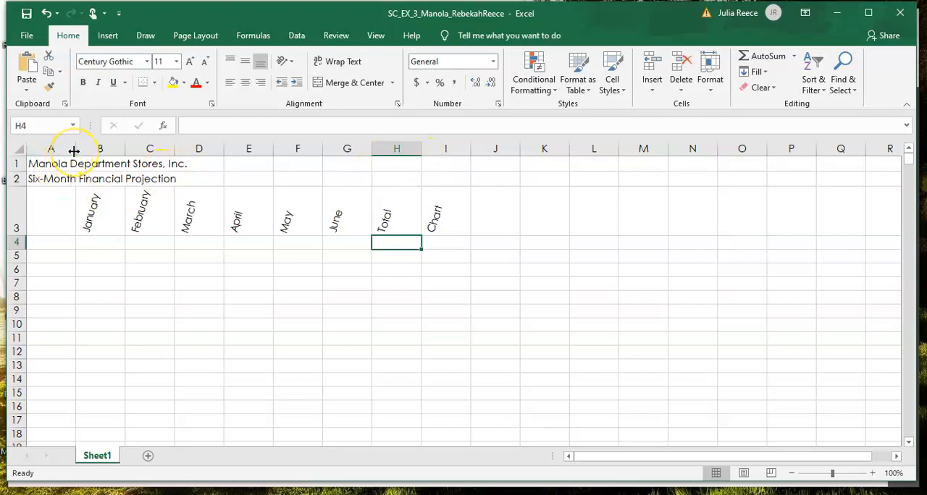
Step: Widen column A freehand to about 38.88
{"action": "left_click_drag", "start_coordinate": [74, 150], "coordinate": [76, 152]}
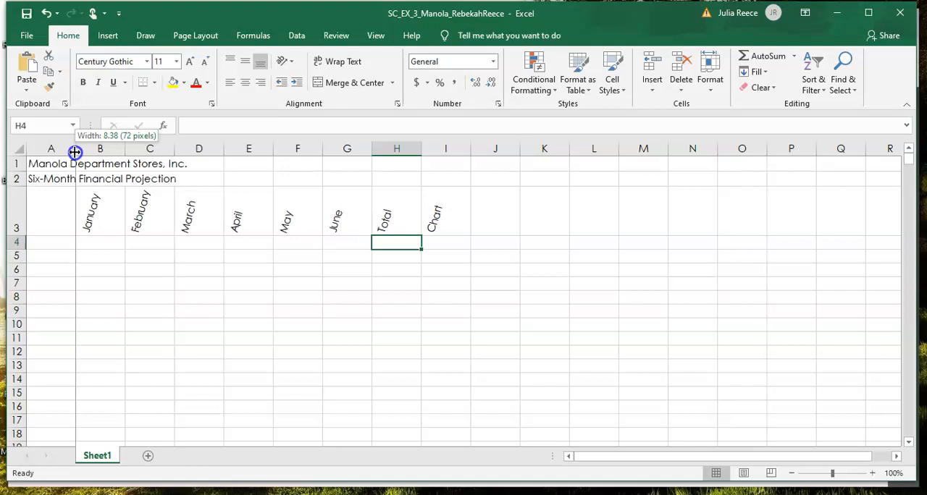
{"action": "left_click_drag", "start_coordinate": [75, 152], "coordinate": [242, 146]}
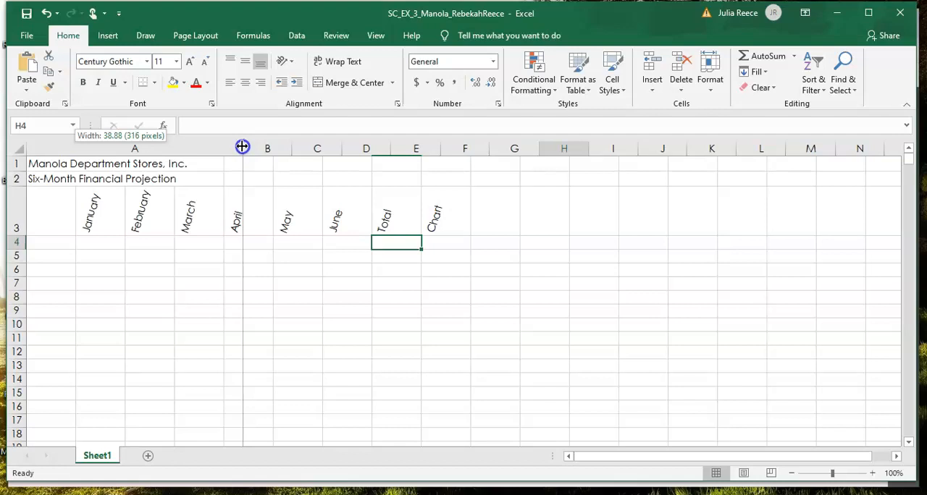
{"action": "left_click_drag", "start_coordinate": [242, 146], "coordinate": [241, 146]}
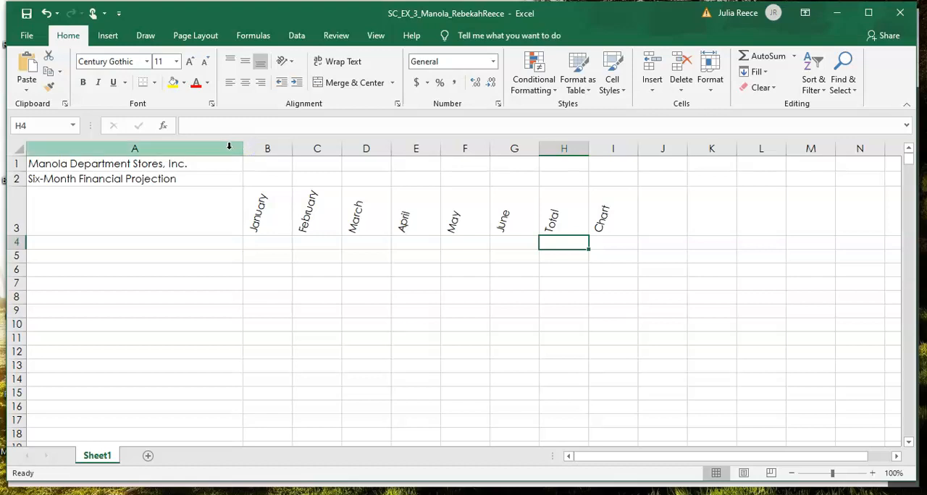
Step: Set the width of column A to exactly 38.5
{"action": "left_click", "coordinate": [229, 147]}
{"action": "right_click", "coordinate": [229, 147]}
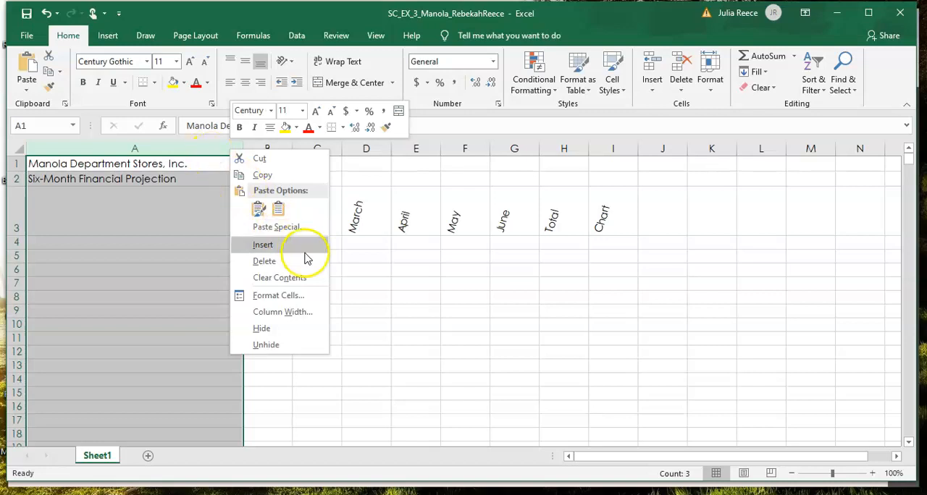
{"action": "left_click", "coordinate": [268, 313]}
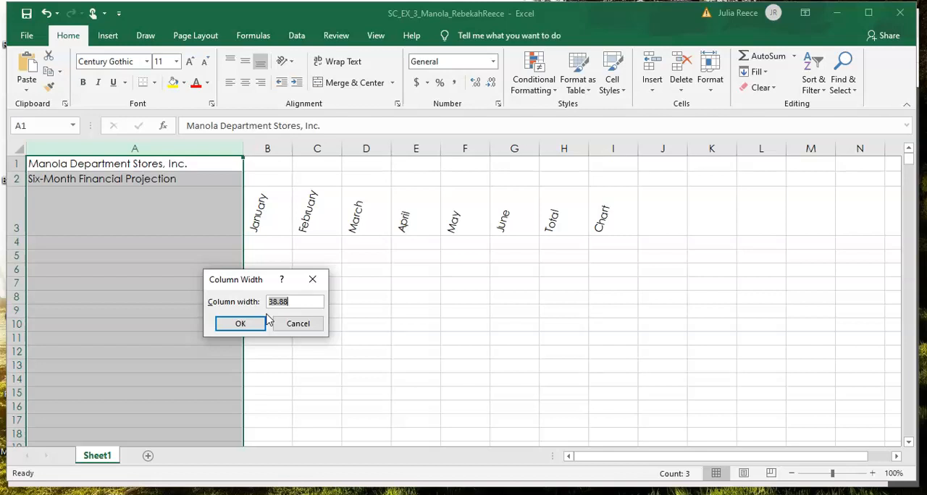
{"action": "type", "text": "38.5"}
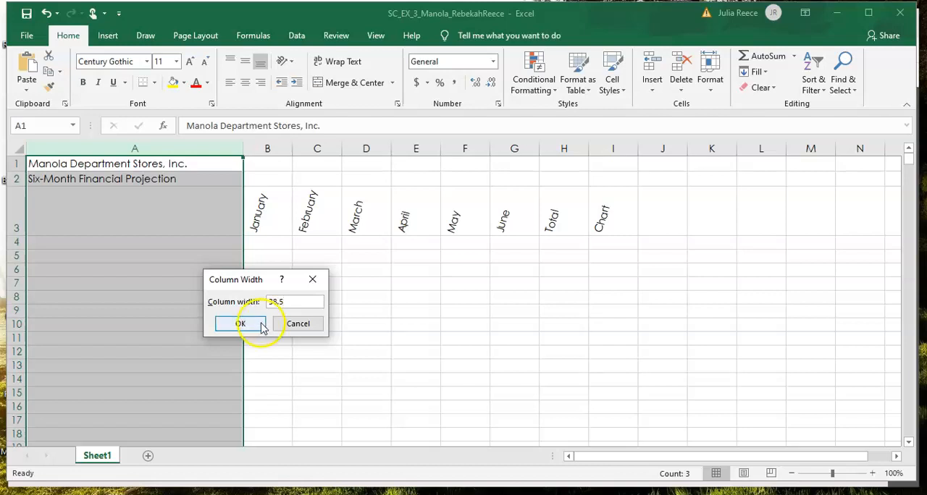
{"action": "left_click", "coordinate": [249, 324]}
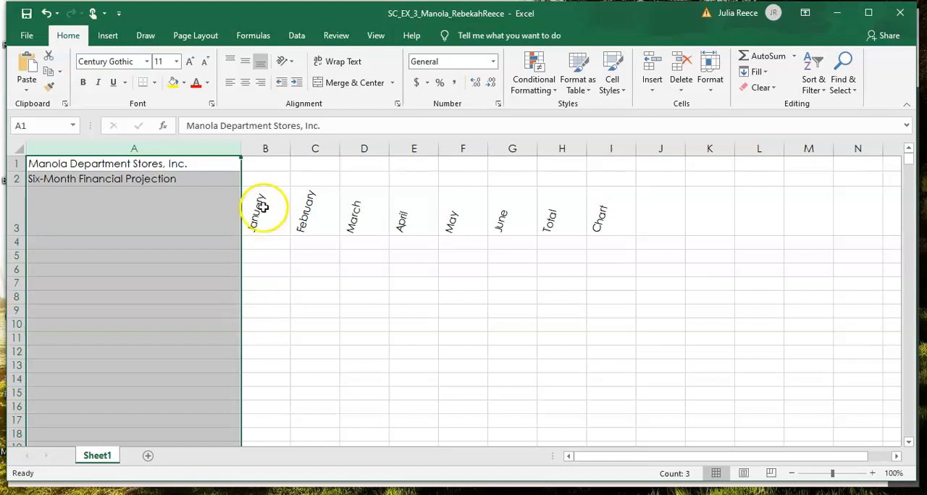
Step: Set the width of the six month columns B through G to 15
{"action": "left_click", "coordinate": [256, 149]}
{"action": "left_click_drag", "start_coordinate": [256, 148], "coordinate": [488, 150]}
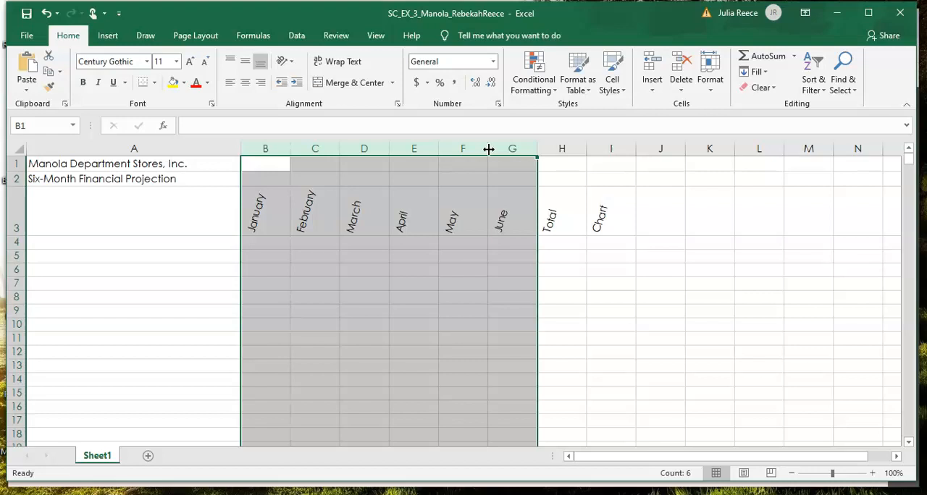
{"action": "left_click_drag", "start_coordinate": [488, 148], "coordinate": [526, 147]}
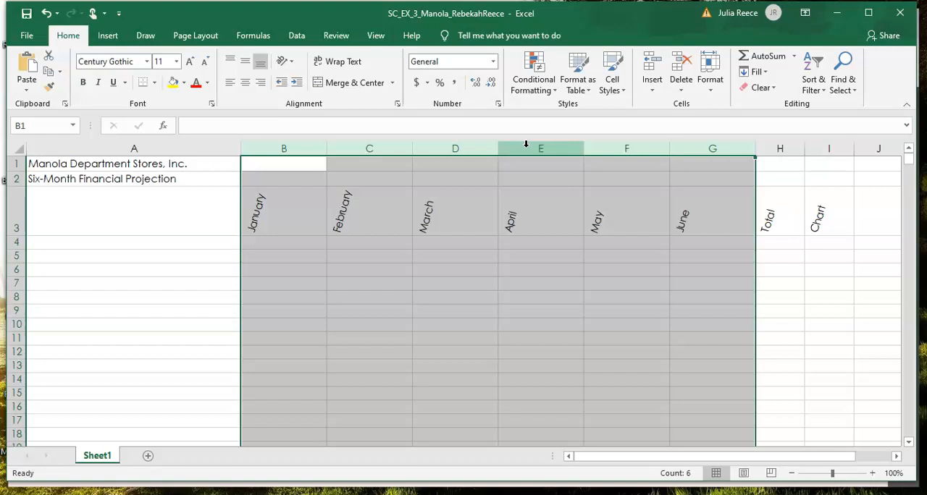
{"action": "right_click", "coordinate": [482, 150]}
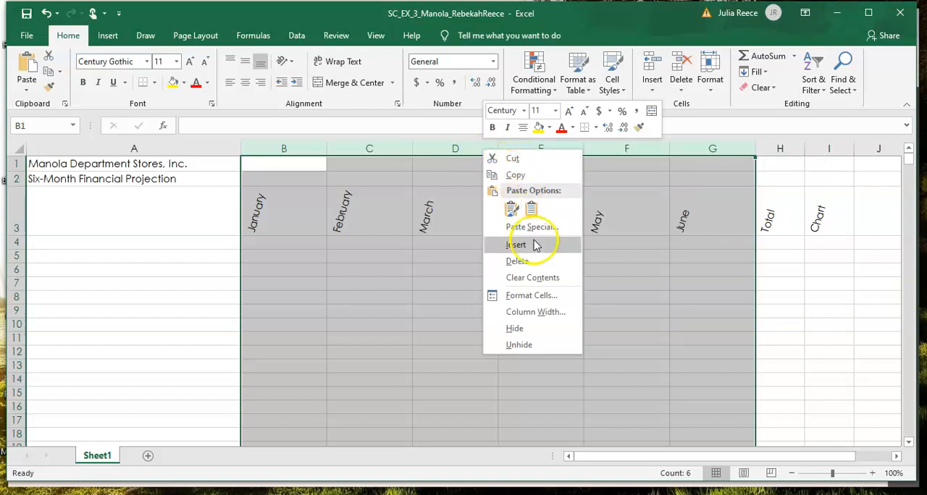
{"action": "left_click", "coordinate": [536, 316]}
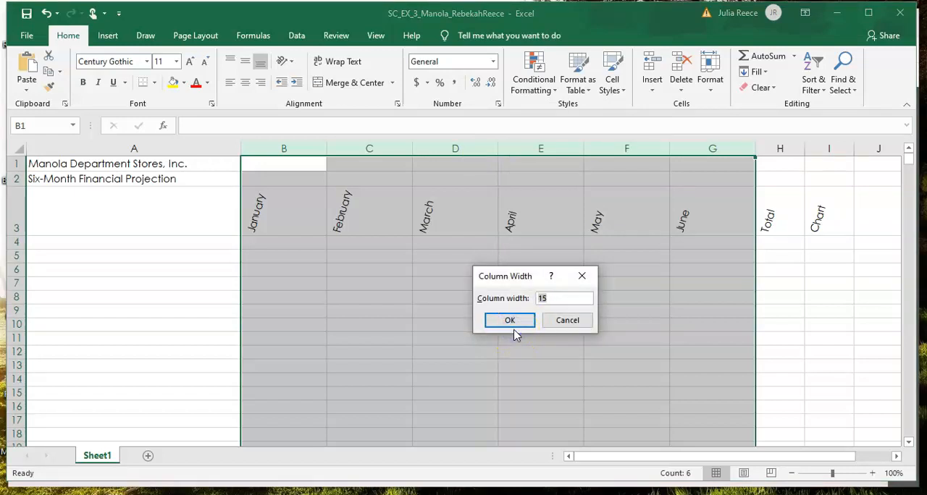
{"action": "left_click", "coordinate": [511, 323]}
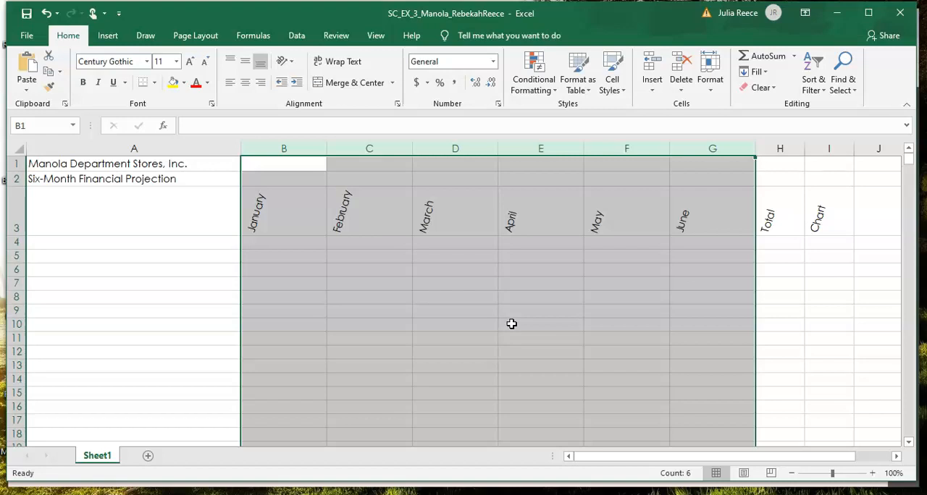
Step: Set the width of the Total column H to 18
{"action": "left_click", "coordinate": [772, 148]}
{"action": "right_click", "coordinate": [775, 152]}
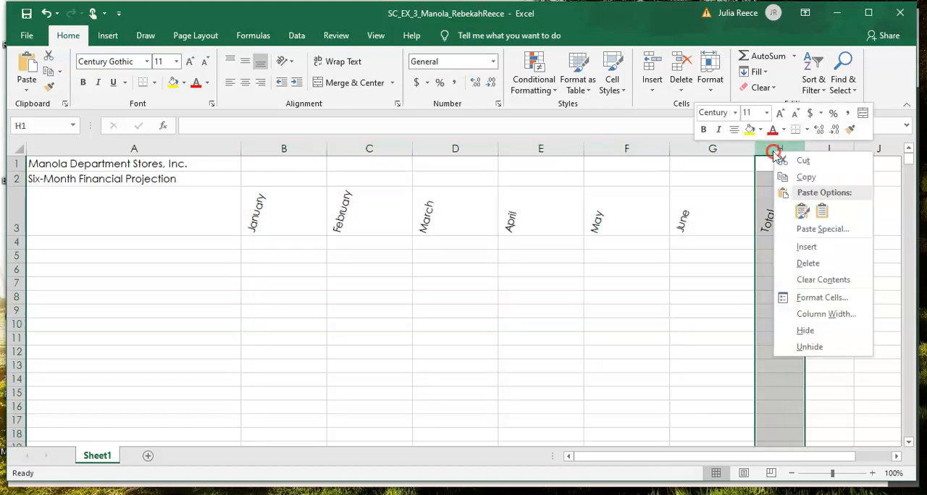
{"action": "left_click", "coordinate": [824, 313]}
{"action": "type", "text": "18"}
{"action": "key", "text": "Return"}
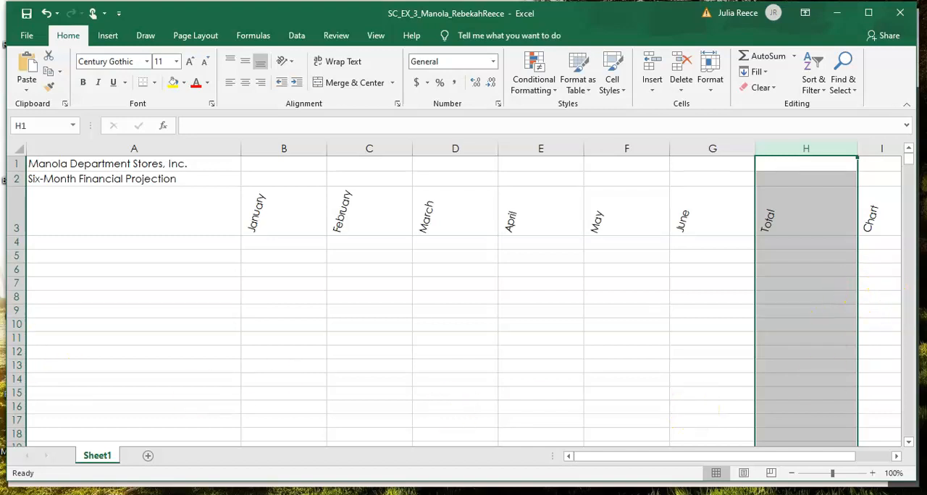
Step: Enter the row labels Revenue, Cost of Goods Sold and Gross Margin in cells A4 through A6
{"action": "left_click", "coordinate": [54, 246]}
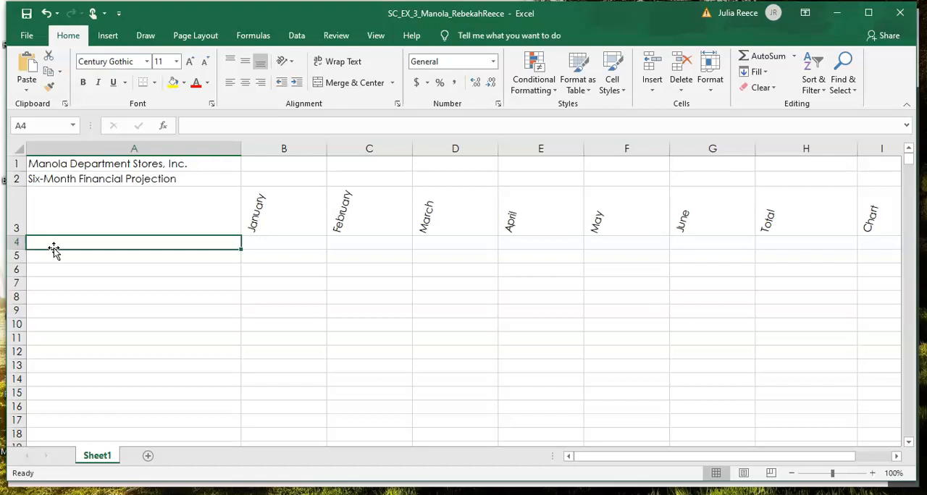
{"action": "type", "text": "Rev"}
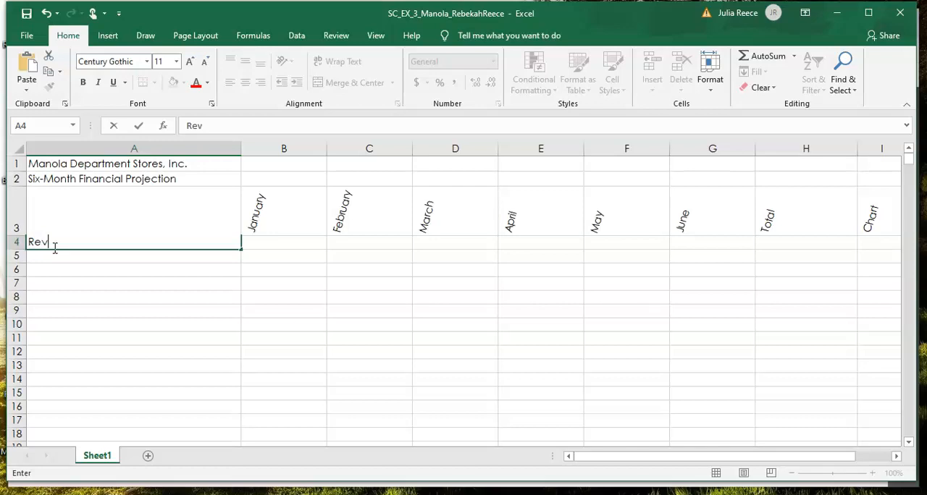
{"action": "type", "text": "enue"}
{"action": "key", "text": "Return"}
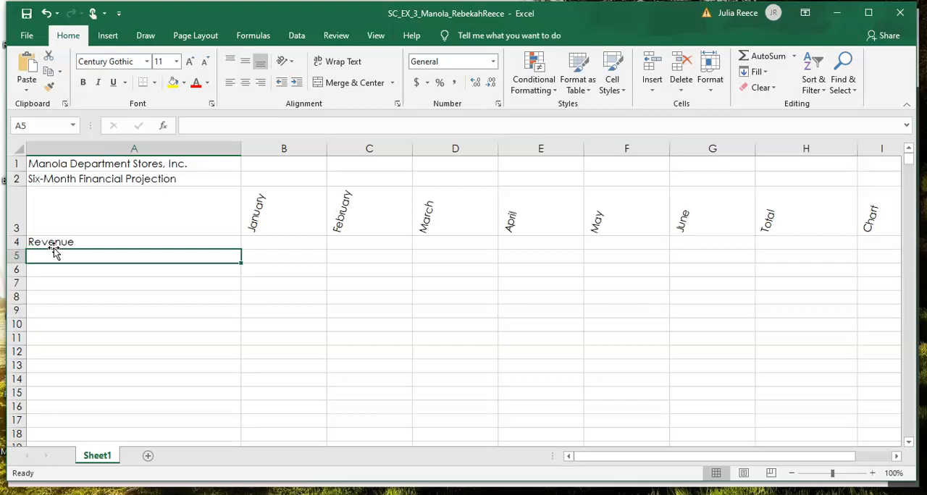
{"action": "type", "text": "Cos"}
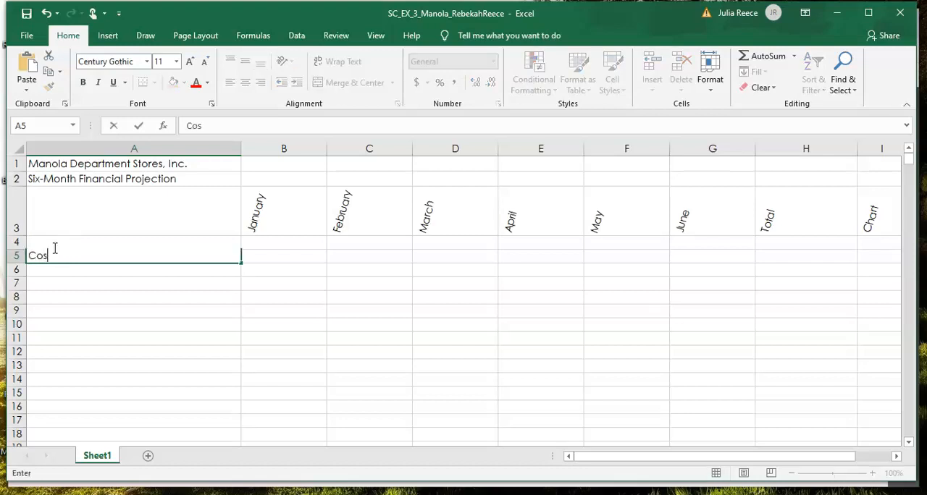
{"action": "type", "text": "t of Goods Sold"}
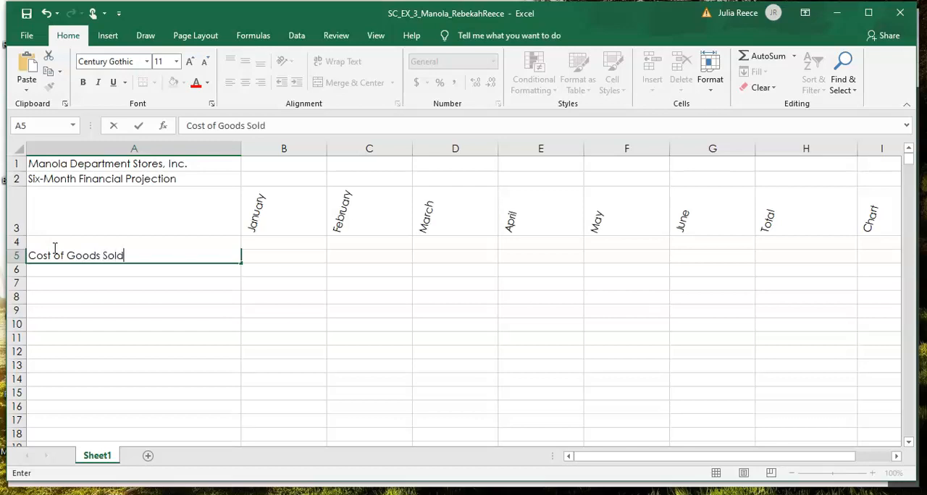
{"action": "key", "text": "Return"}
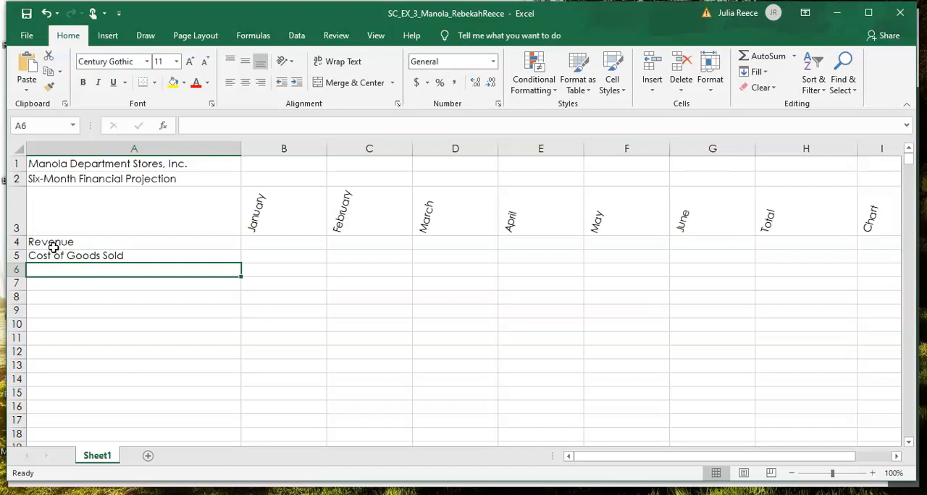
{"action": "type", "text": "Go"}
{"action": "key", "text": "BackSpace"}
{"action": "type", "text": "ross Margin"}
{"action": "key", "text": "Return"}
{"action": "key", "text": "Return"}
Step: Leave row 7 blank and enter the labels Expenses, Bonus and Salary in cells A8 through A10
{"action": "type", "text": "Expe"}
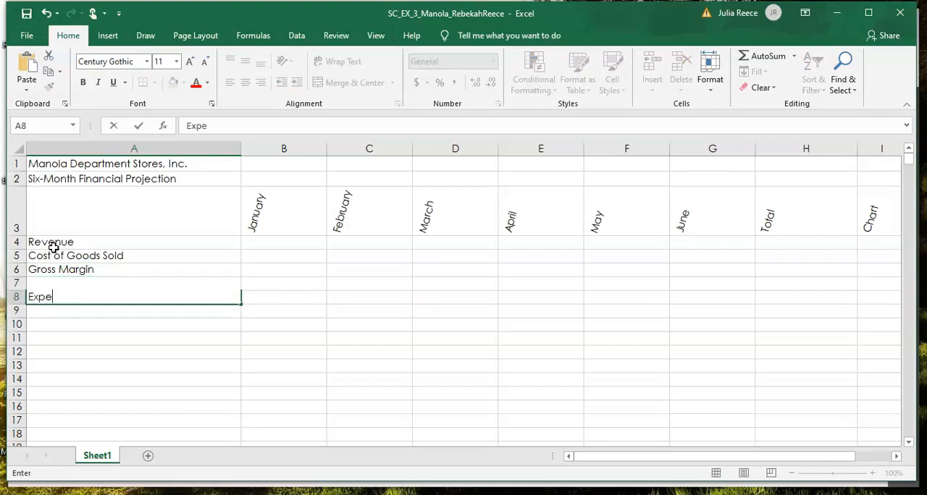
{"action": "type", "text": "nses"}
{"action": "key", "text": "Return"}
{"action": "type", "text": "Bonus"}
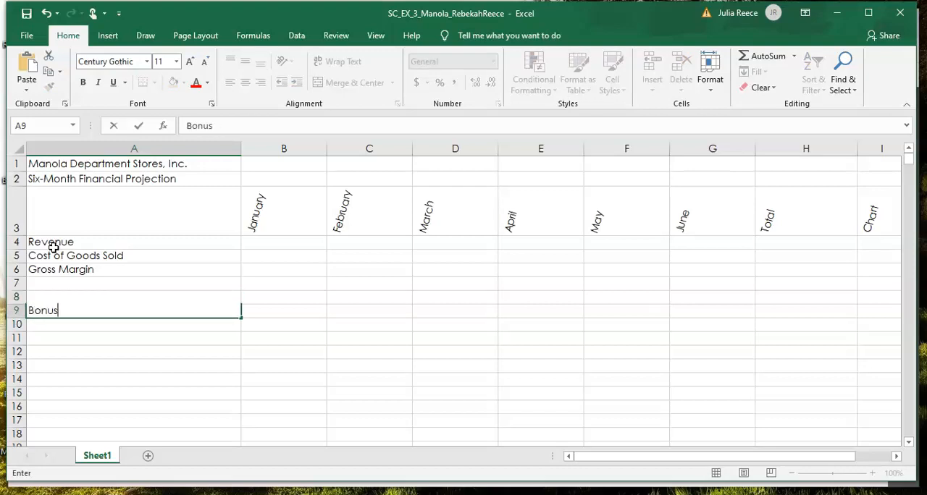
{"action": "key", "text": "Return"}
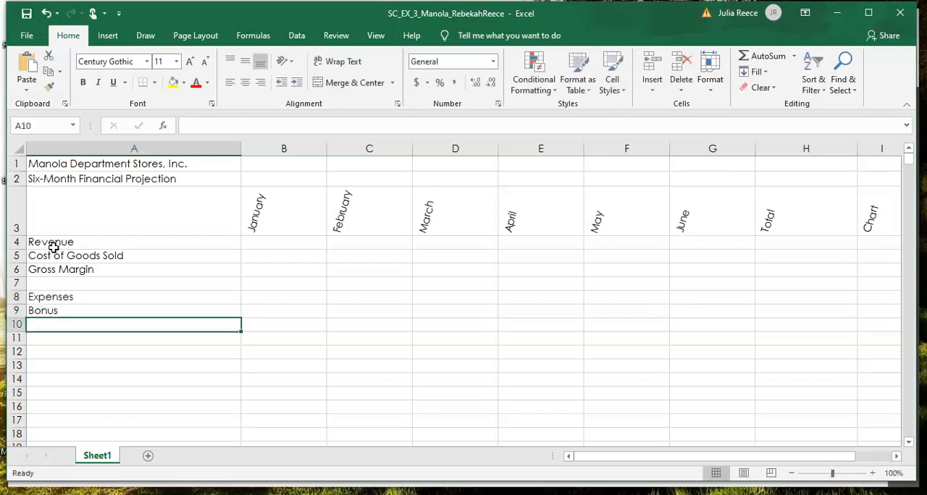
{"action": "type", "text": "Salar"}
{"action": "type", "text": "y"}
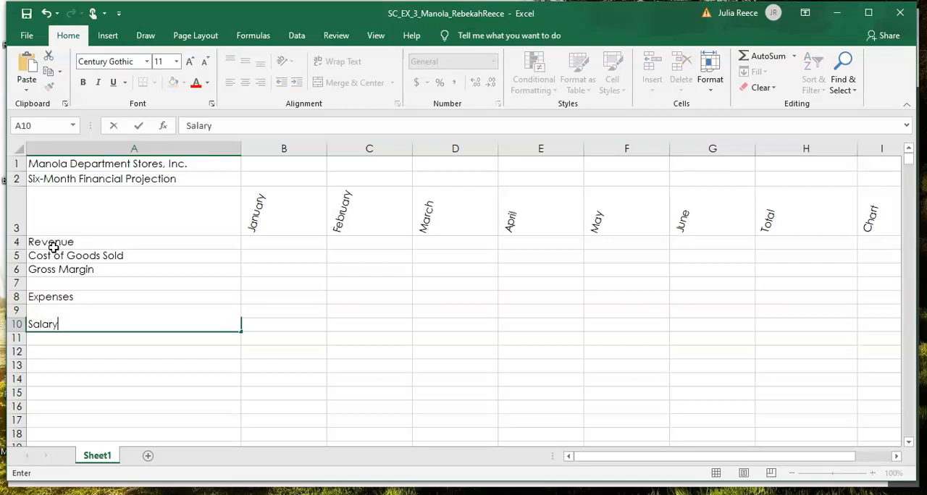
Step: Enter the expense labels Site Rental, Marketing and Miscellaneous in cells A11 through A13
{"action": "type", "text": "S"}
{"action": "type", "text": "it"}
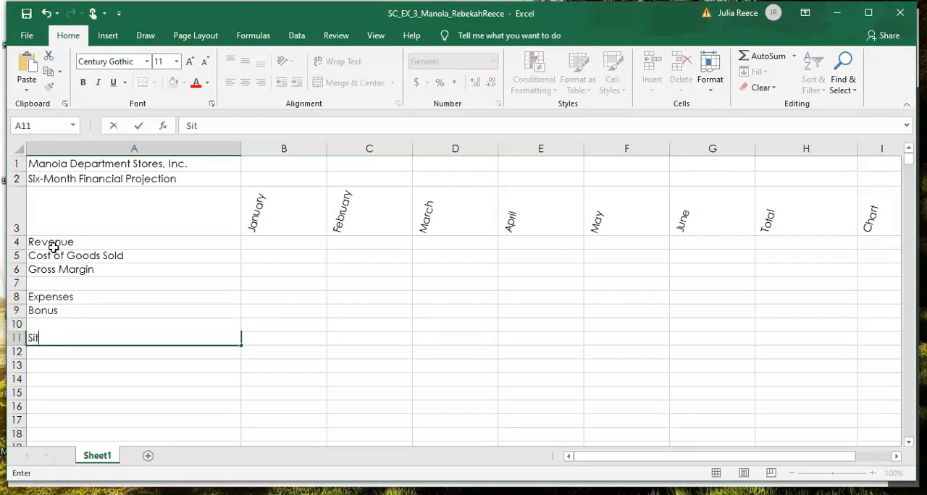
{"action": "type", "text": "e Rental"}
{"action": "key", "text": "Return"}
{"action": "type", "text": "Marketing"}
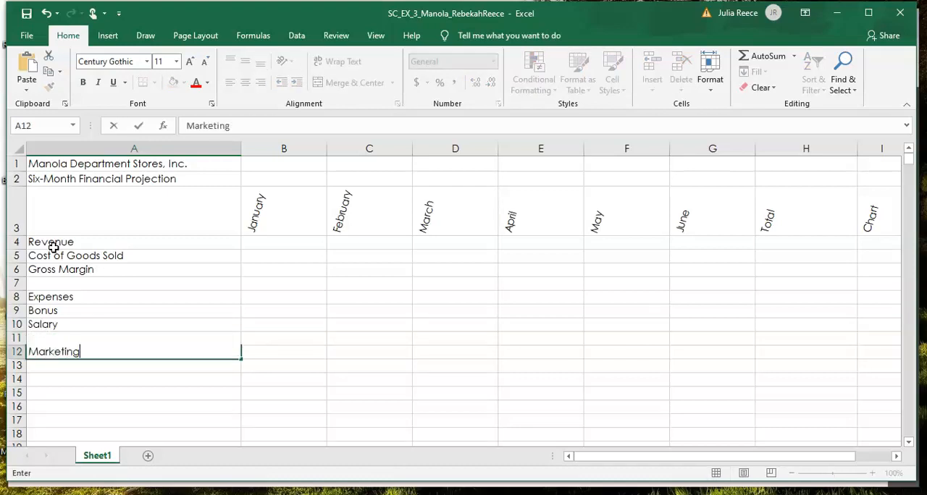
{"action": "key", "text": "Return"}
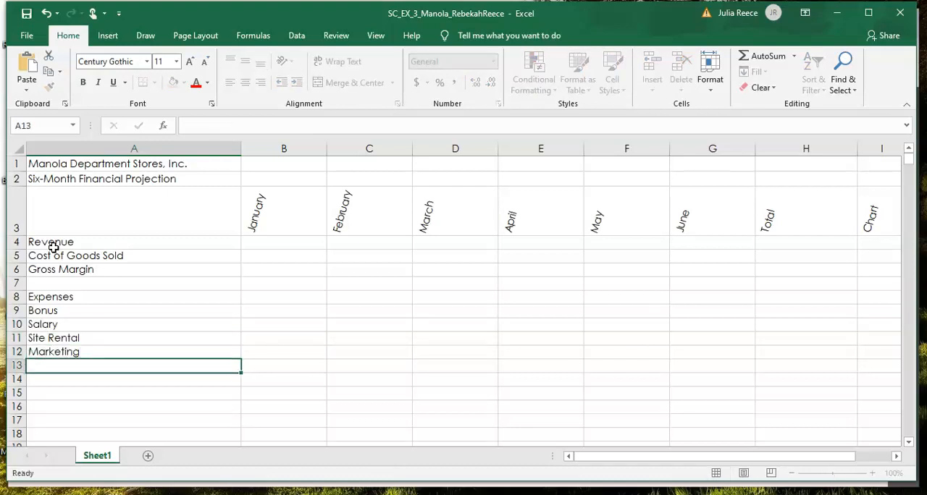
{"action": "type", "text": "Misce"}
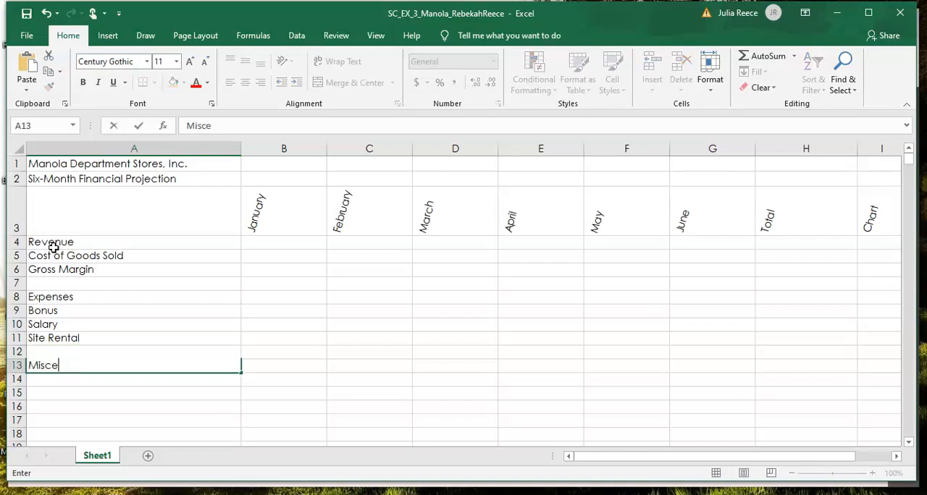
{"action": "type", "text": "llaneous"}
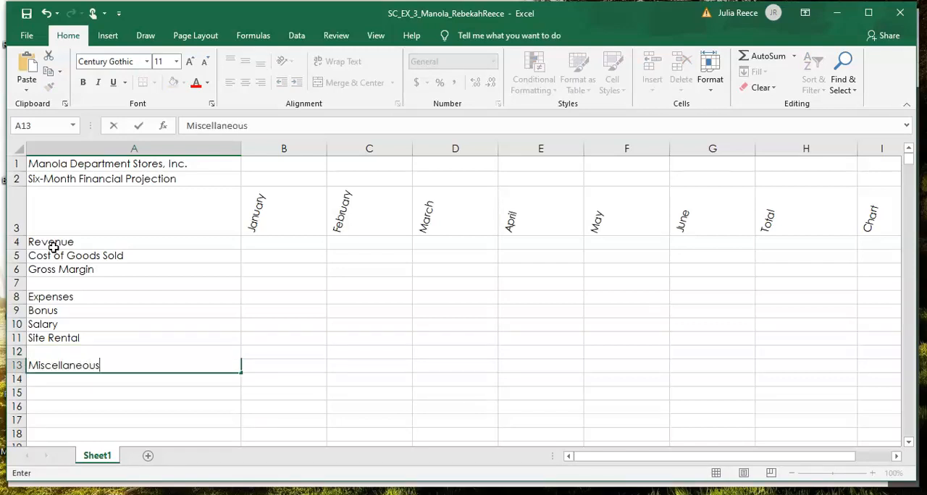
{"action": "key", "text": "Return"}
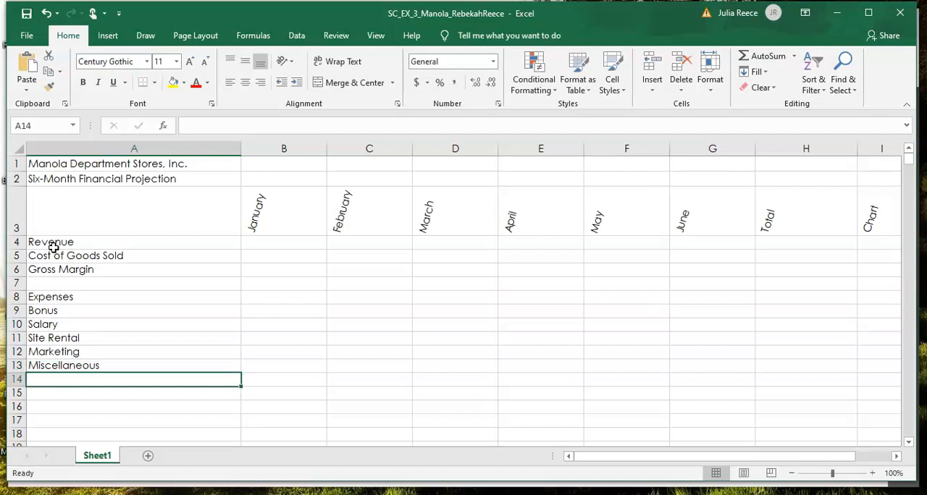
Step: Enter the label Total Expenses in cell A14
{"action": "type", "text": "T"}
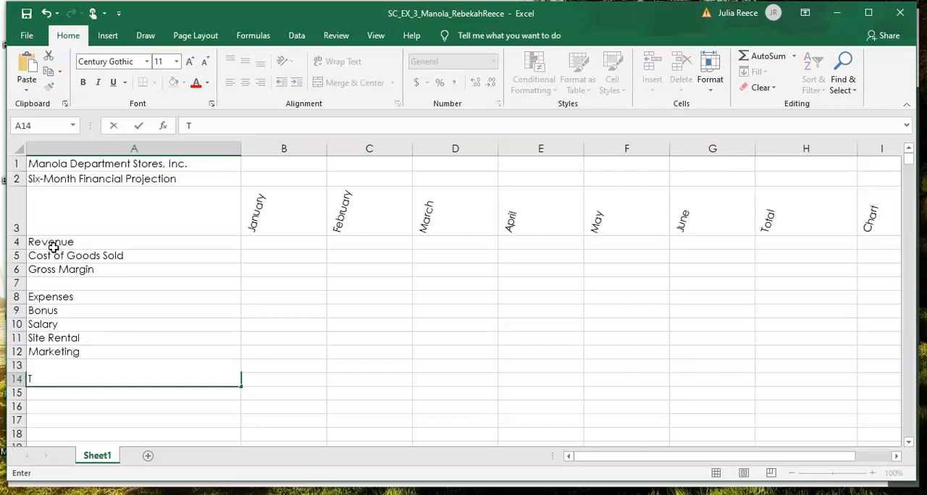
{"action": "type", "text": "otal Expenses"}
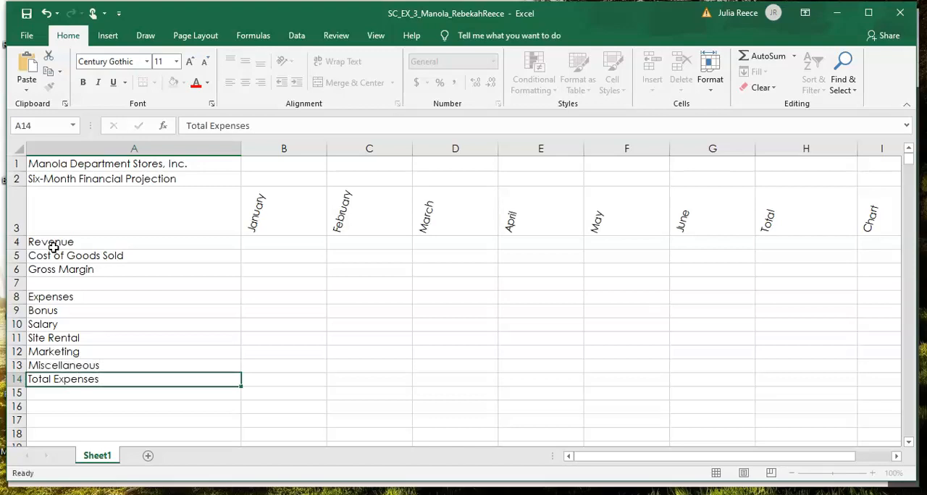
{"action": "key", "text": "Return"}
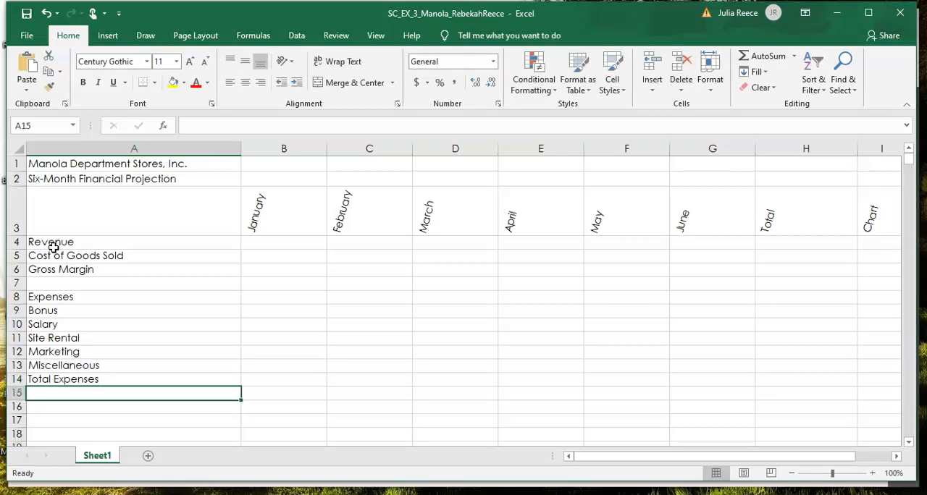
Step: Leave row 15 blank, enter the label Operating Income in cell A16, and select the Cost of Goods Sold label
{"action": "key", "text": "Return"}
{"action": "type", "text": "Oper"}
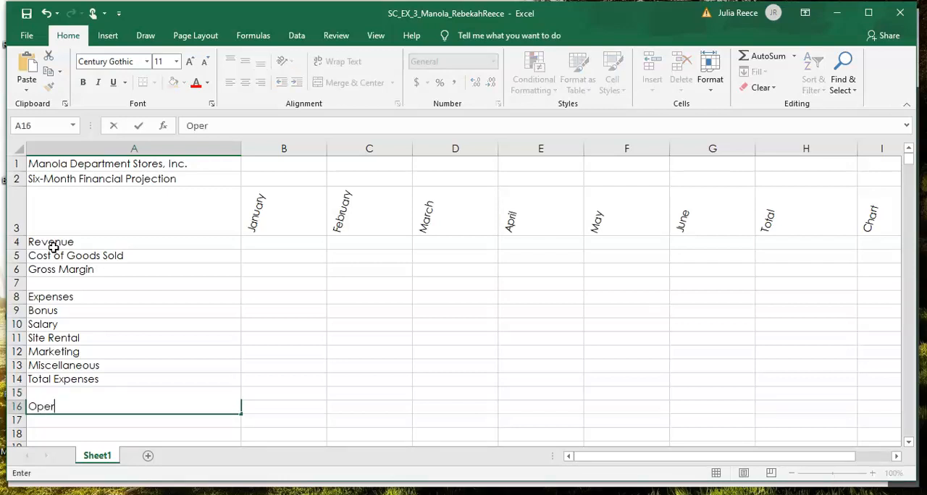
{"action": "type", "text": "ating Income"}
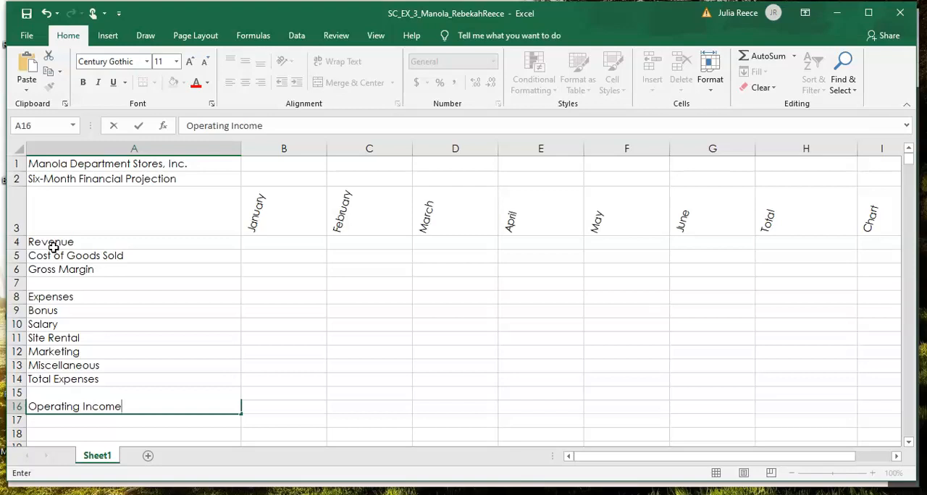
{"action": "left_click", "coordinate": [66, 251]}
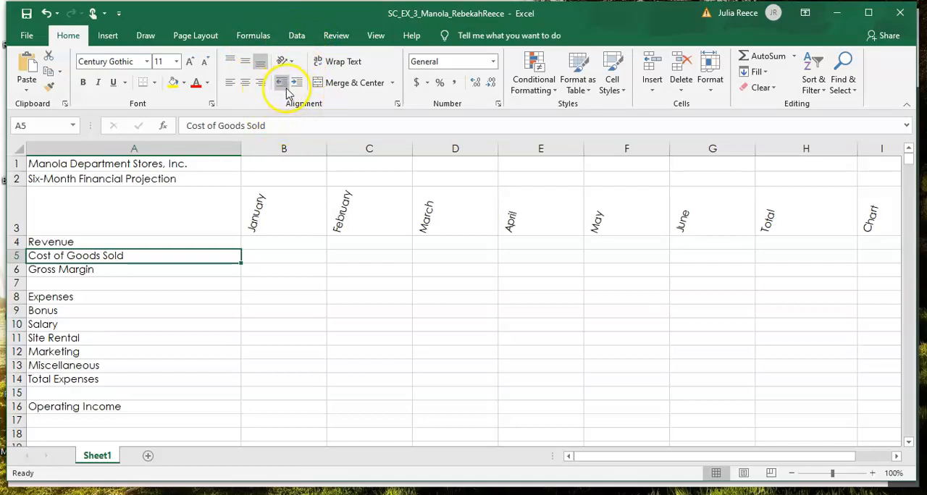
{"action": "left_click", "coordinate": [283, 61]}
{"action": "left_click", "coordinate": [278, 92]}
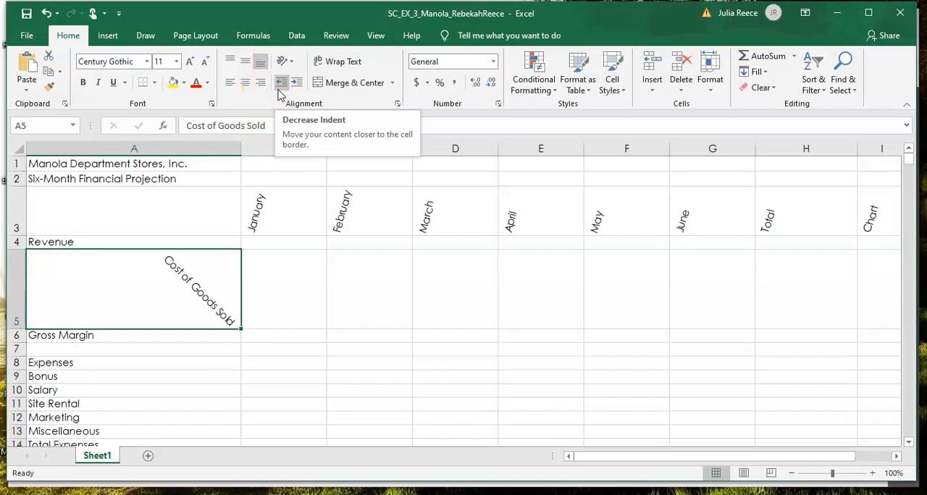
{"action": "left_click", "coordinate": [296, 84]}
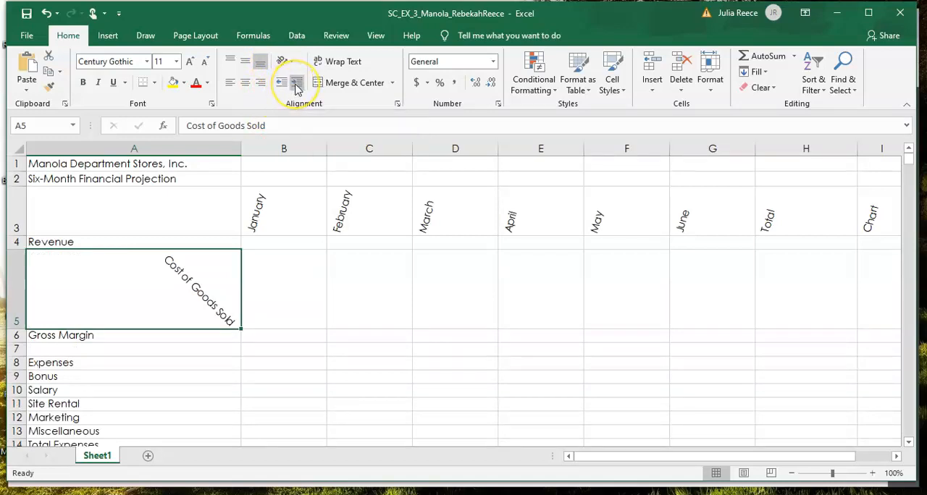
{"action": "left_click", "coordinate": [48, 14]}
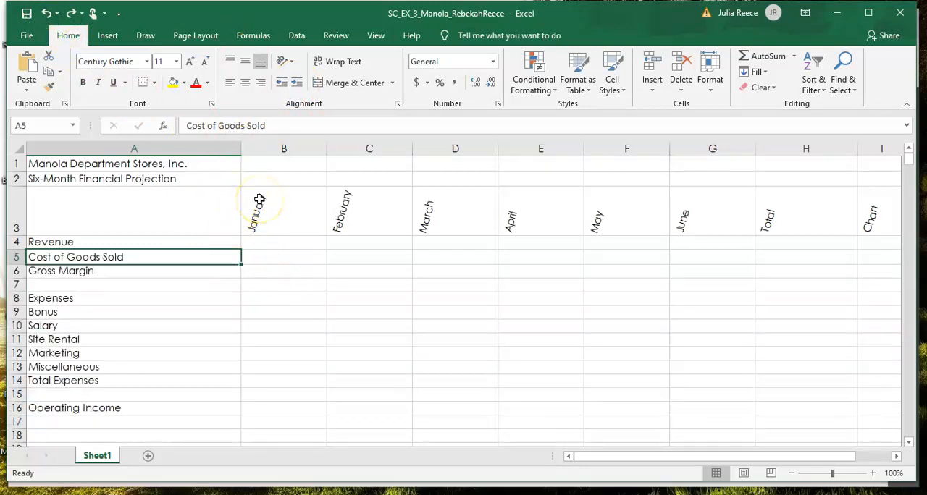
Step: Increase the indent by one level for Cost of Goods Sold in A5 and the expense labels in A9:A13
{"action": "left_click", "coordinate": [298, 85]}
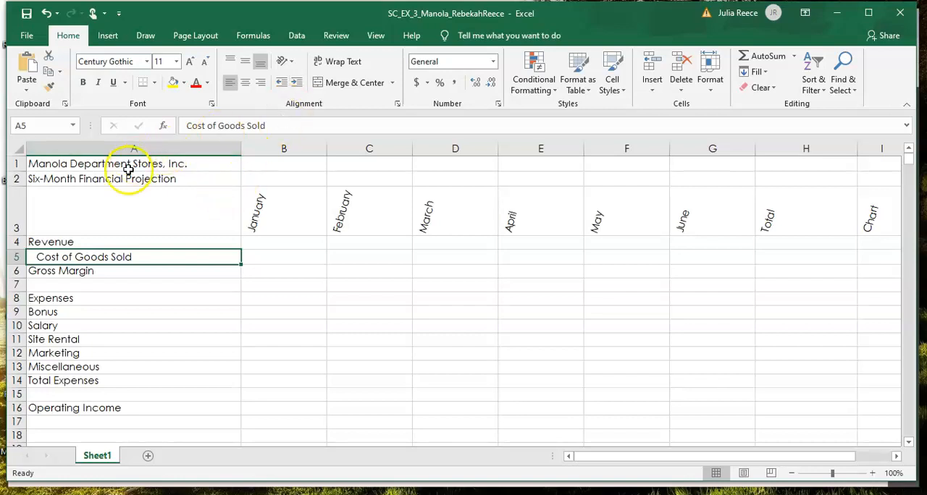
{"action": "left_click", "coordinate": [63, 313]}
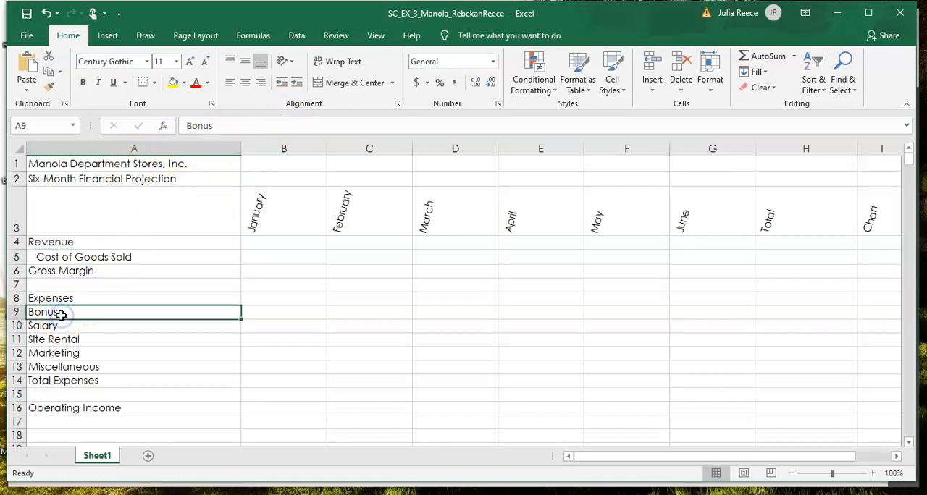
{"action": "left_click_drag", "start_coordinate": [63, 314], "coordinate": [50, 368]}
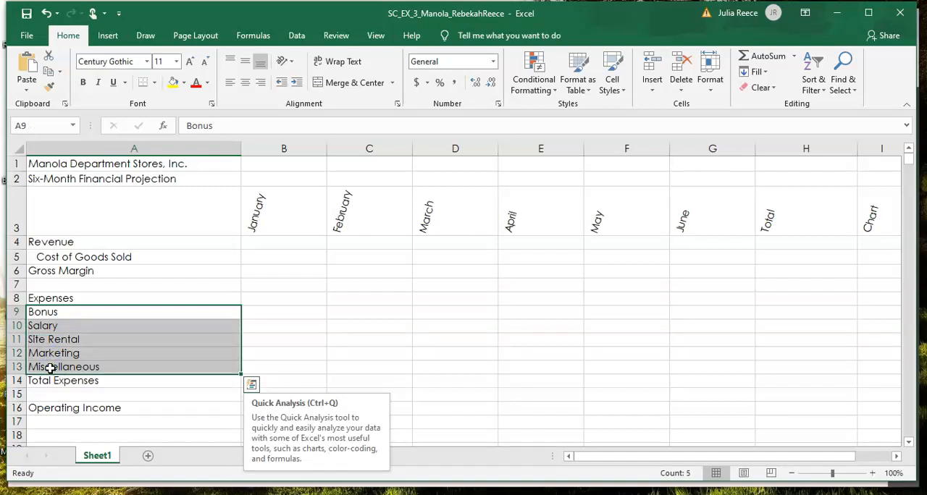
{"action": "left_click", "coordinate": [298, 83]}
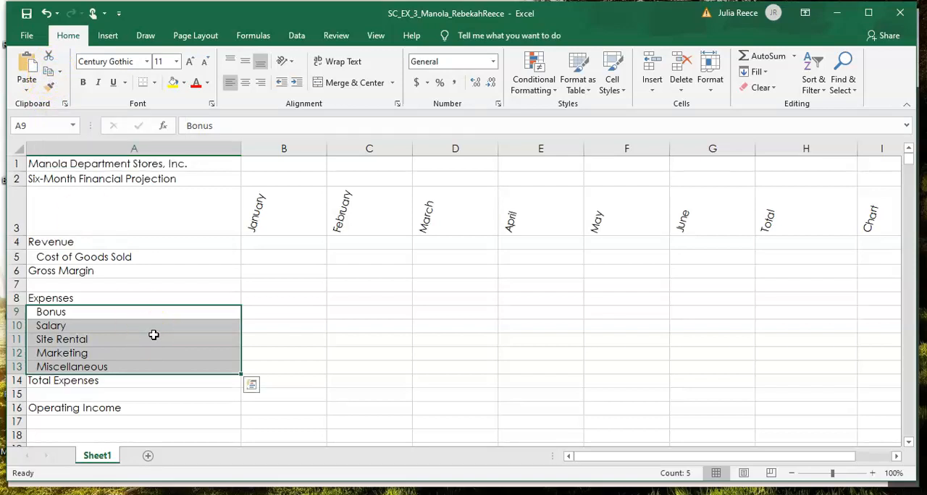
Step: Copy the indented expense labels Bonus through Miscellaneous from A9:A13 to A19:A23
{"action": "right_click", "coordinate": [153, 334]}
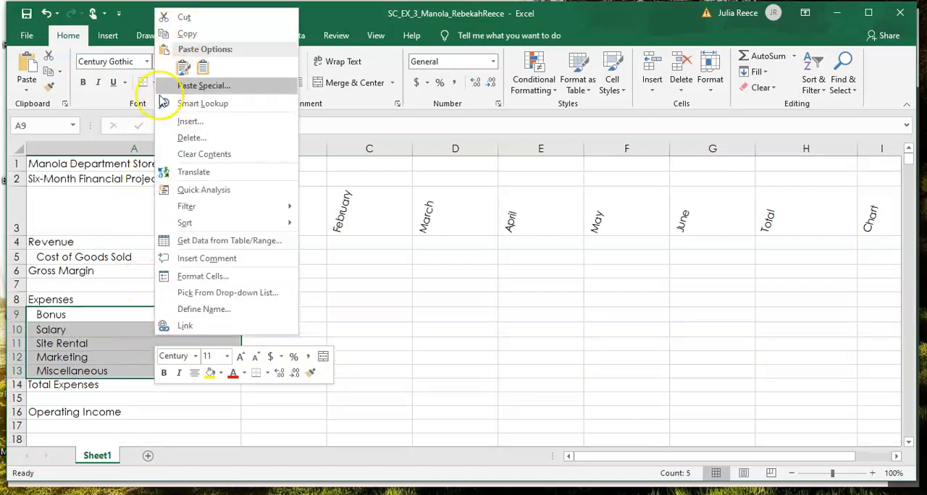
{"action": "left_click", "coordinate": [136, 380]}
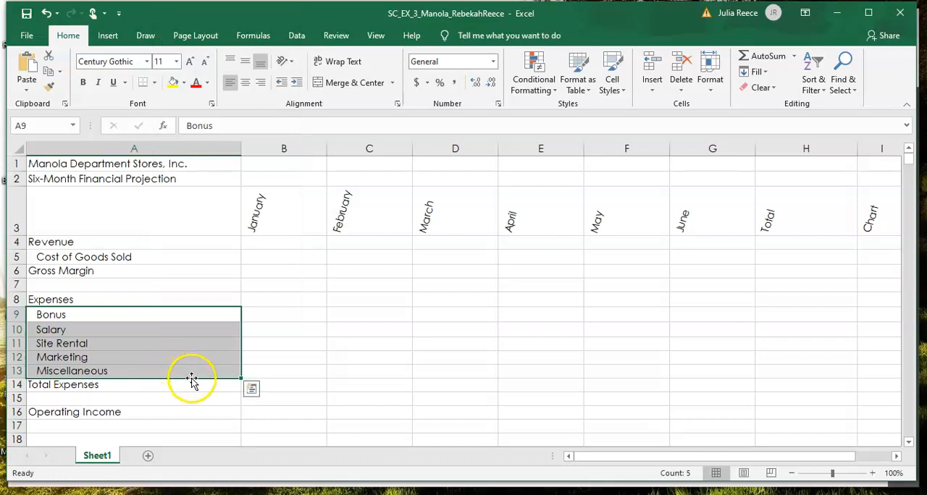
{"action": "left_click_drag", "start_coordinate": [194, 380], "coordinate": [192, 346]}
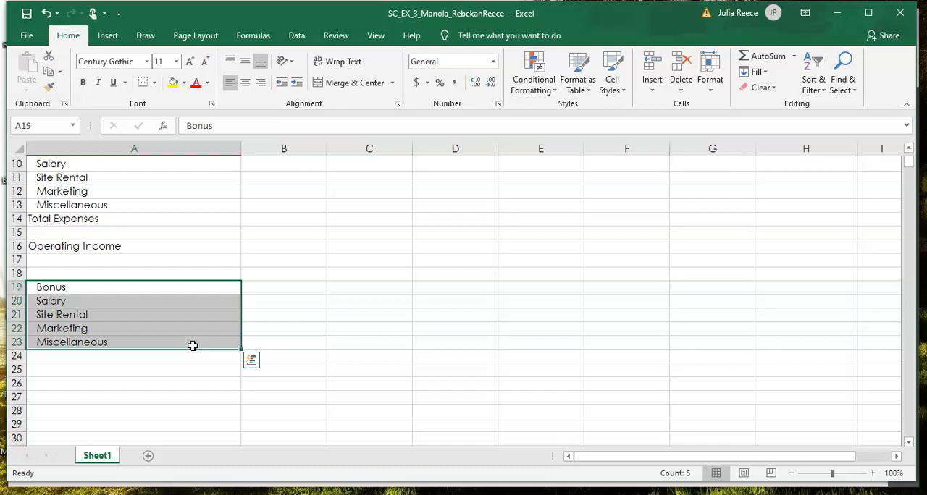
Step: Enter the section heading What-If Assumptions in cell A18, above the copied expense labels
{"action": "left_click", "coordinate": [111, 275]}
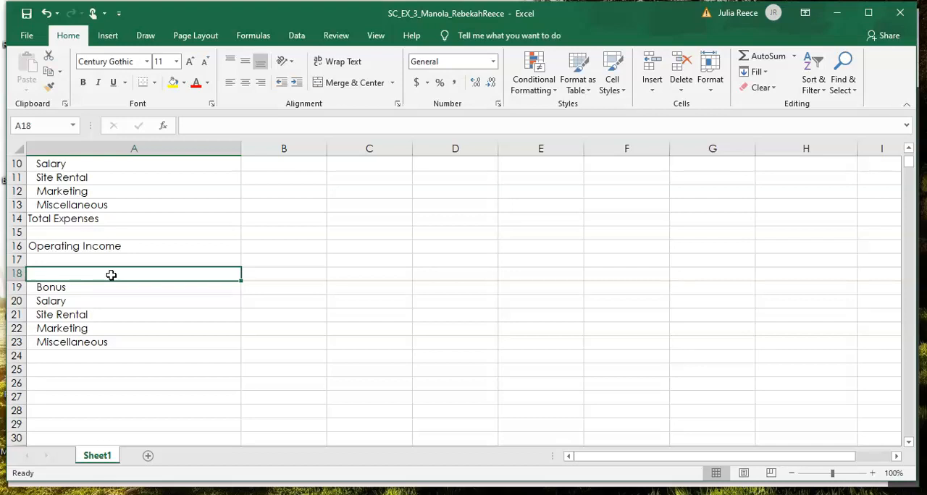
{"action": "type", "text": "What"}
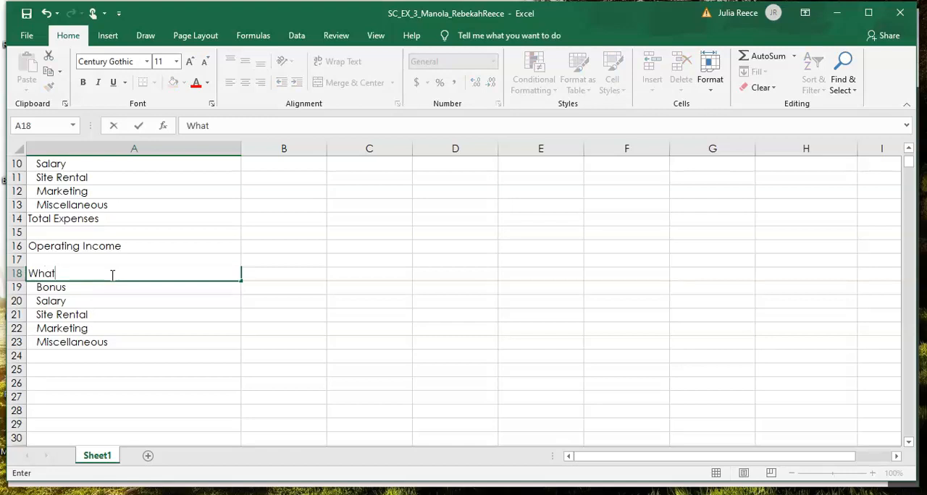
{"action": "type", "text": "-If Assump"}
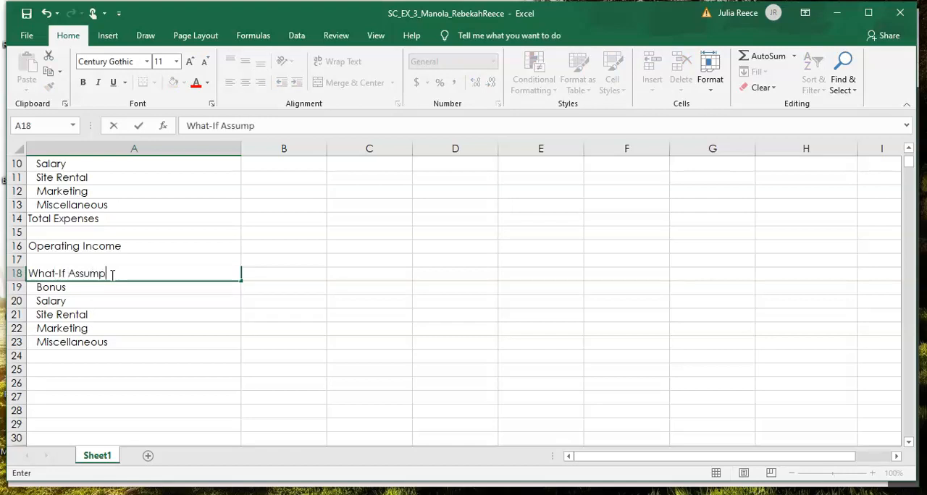
{"action": "type", "text": "tions"}
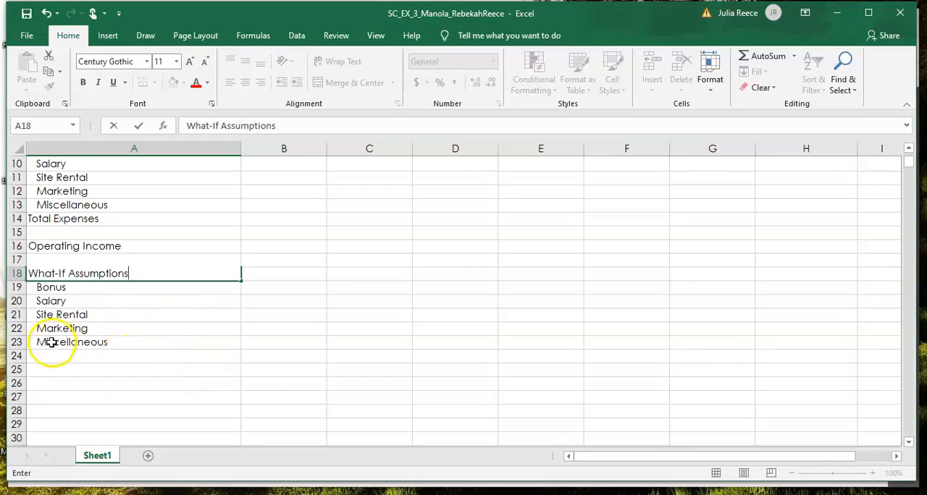
Step: Insert a row above Salary in the What-If section and label it Sales Revenue for Bonus in A20
{"action": "left_click", "coordinate": [15, 303]}
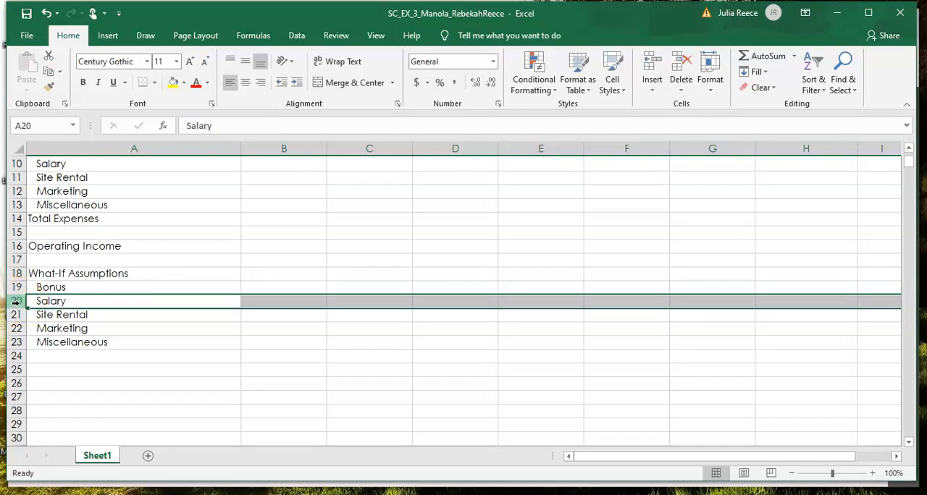
{"action": "right_click", "coordinate": [15, 301]}
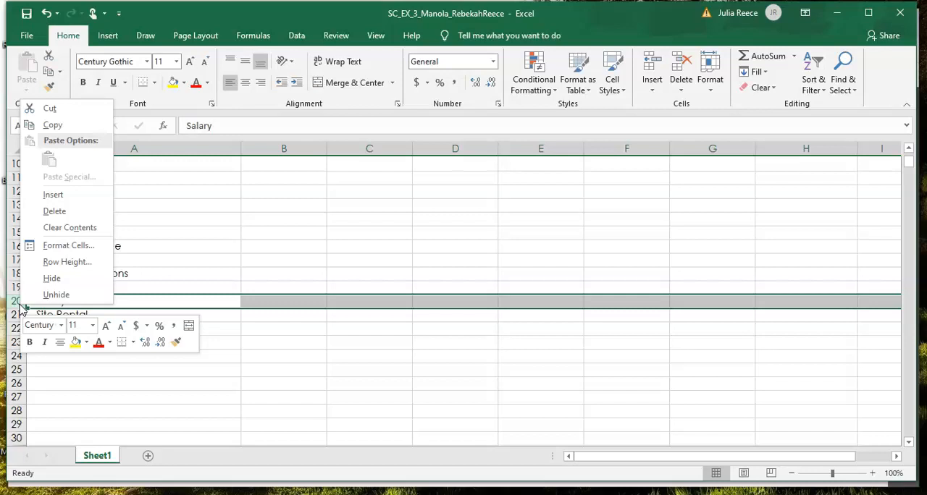
{"action": "left_click", "coordinate": [48, 197]}
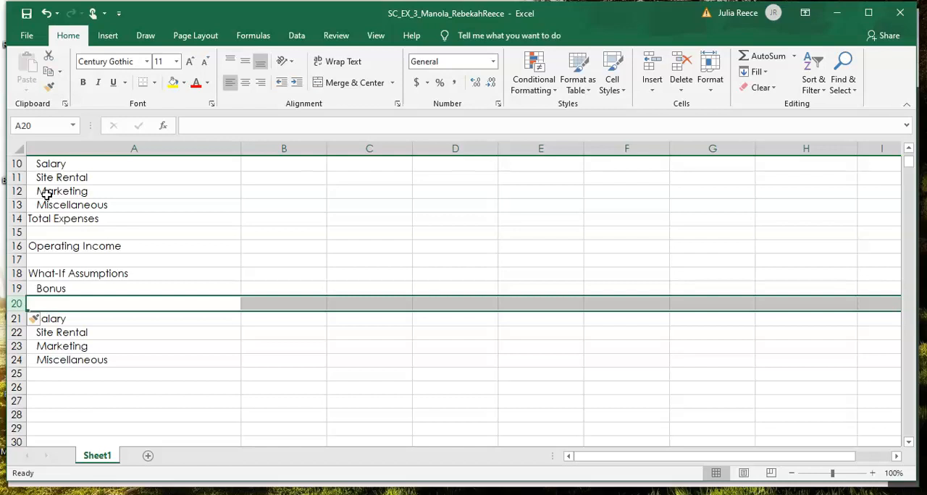
{"action": "type", "text": "Sales Re"}
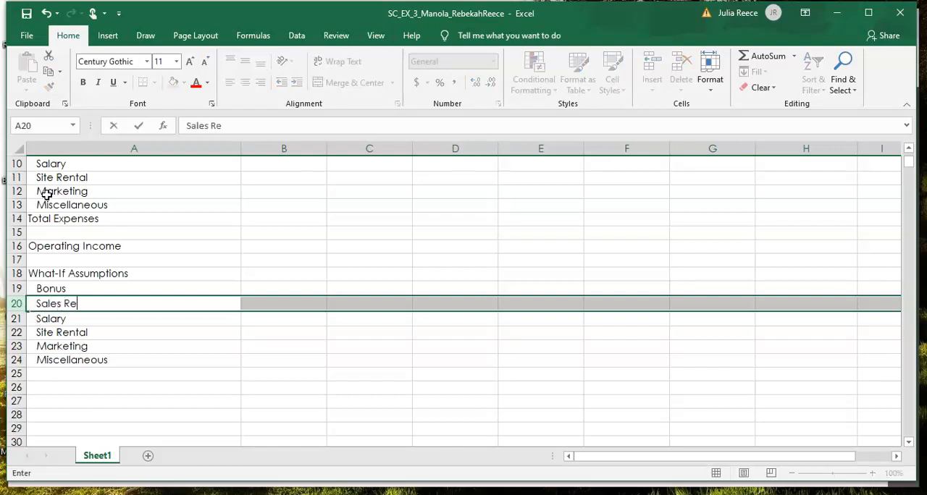
{"action": "type", "text": "venue for Bonus"}
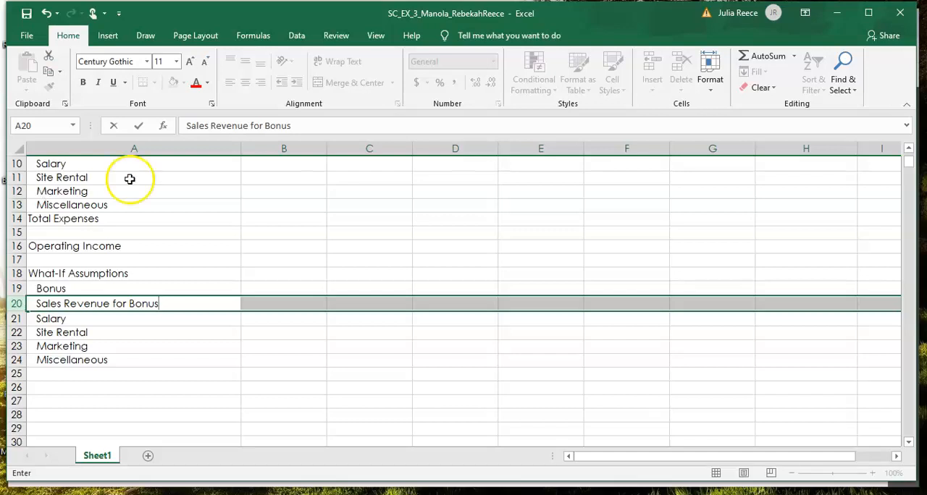
Step: Insert a row above Bonus at row 19 and format it the same as the row below
{"action": "left_click", "coordinate": [19, 288]}
{"action": "right_click", "coordinate": [19, 289]}
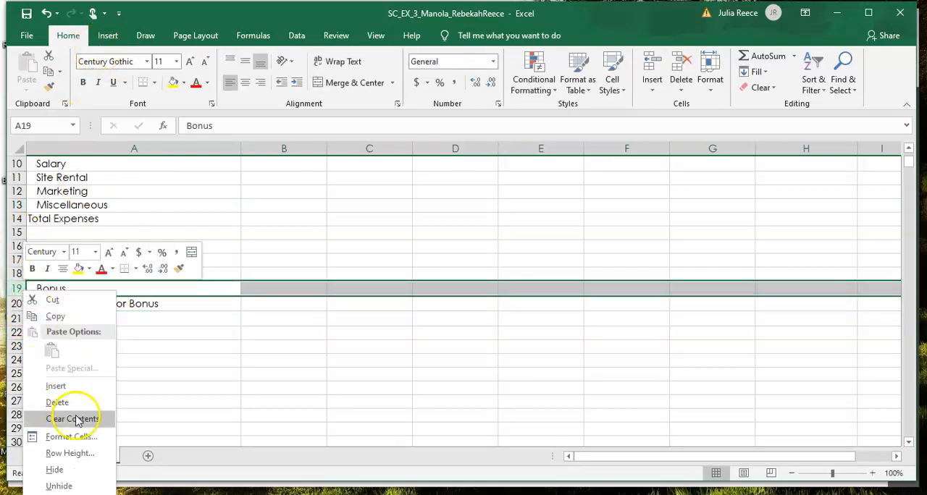
{"action": "left_click", "coordinate": [65, 387]}
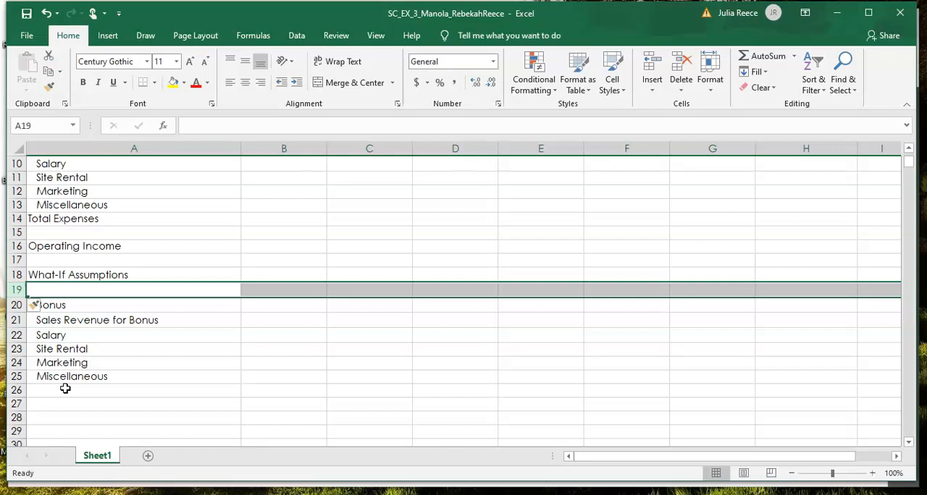
{"action": "left_click", "coordinate": [46, 308]}
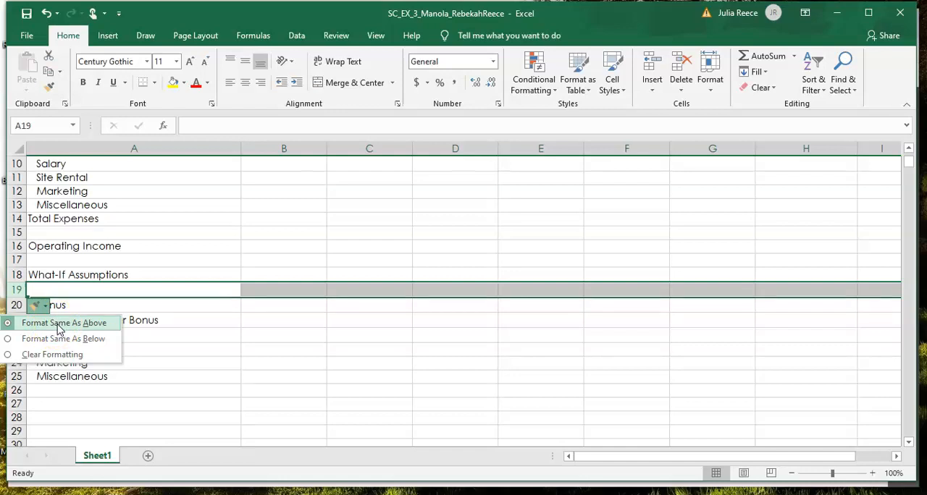
{"action": "left_click", "coordinate": [12, 345]}
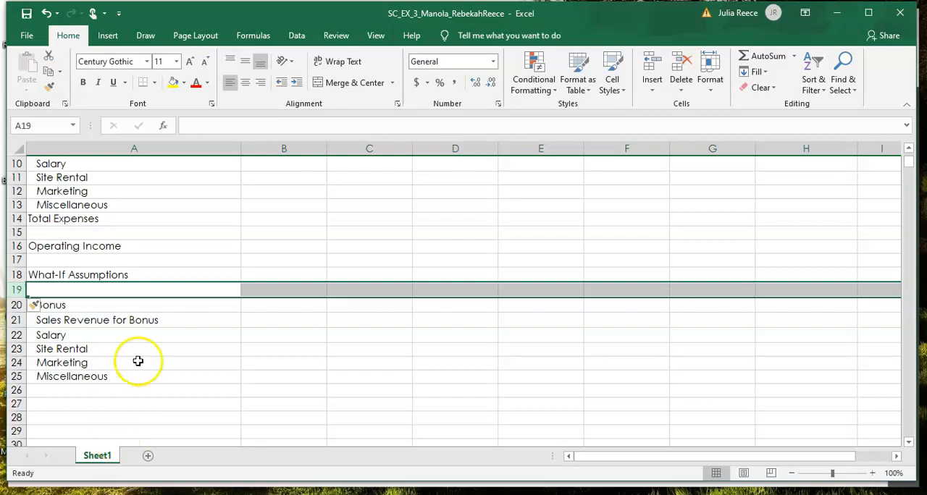
Step: Enter the label Margin in cell A19 and save the workbook
{"action": "left_click", "coordinate": [108, 293]}
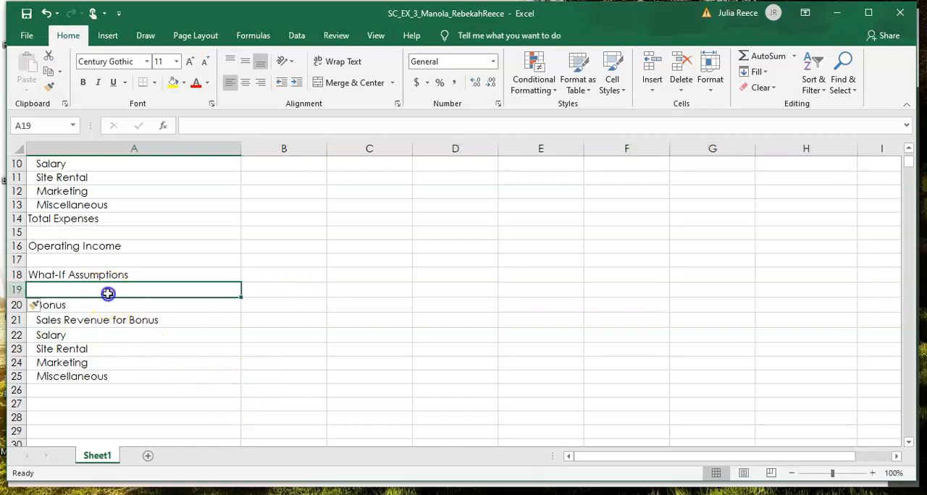
{"action": "type", "text": "Margin"}
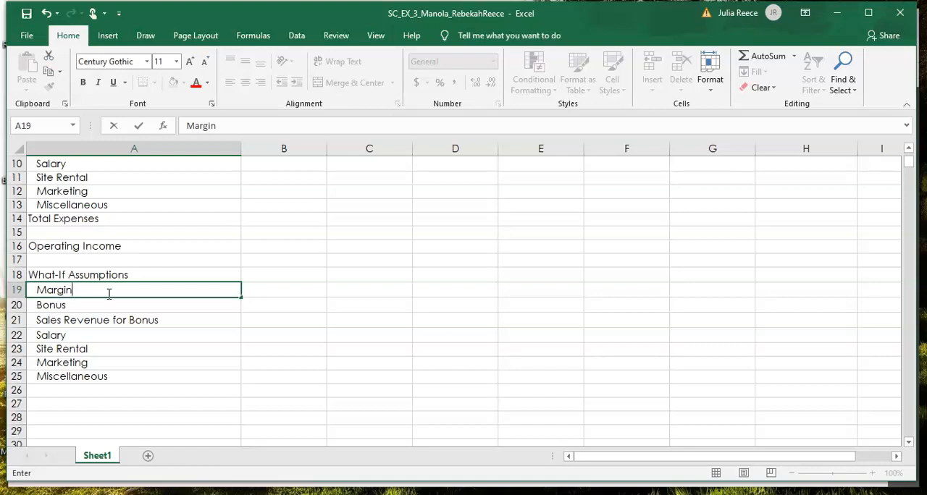
{"action": "left_click", "coordinate": [28, 15]}
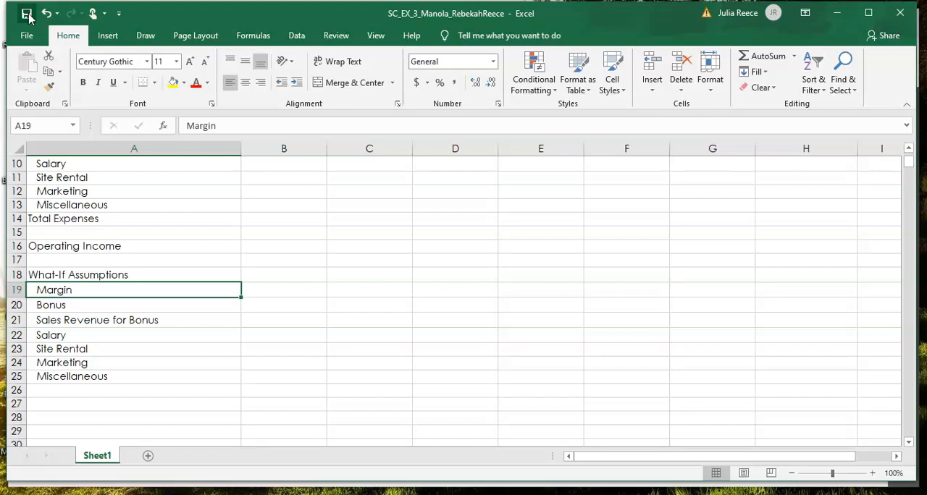
{"action": "left_click", "coordinate": [28, 14]}
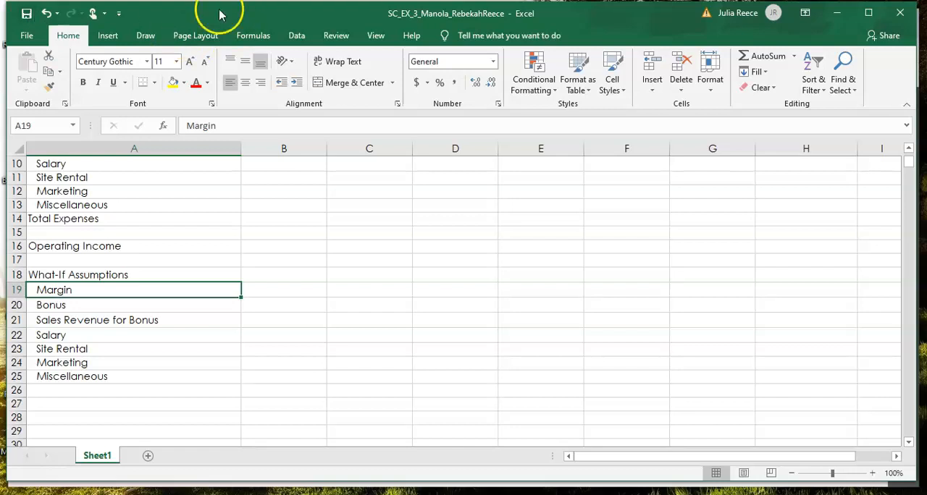
Step: Enter the Margin assumption 81.25% in B19 and the Bonus assumption 5,000.00 in B20
{"action": "left_click", "coordinate": [309, 289]}
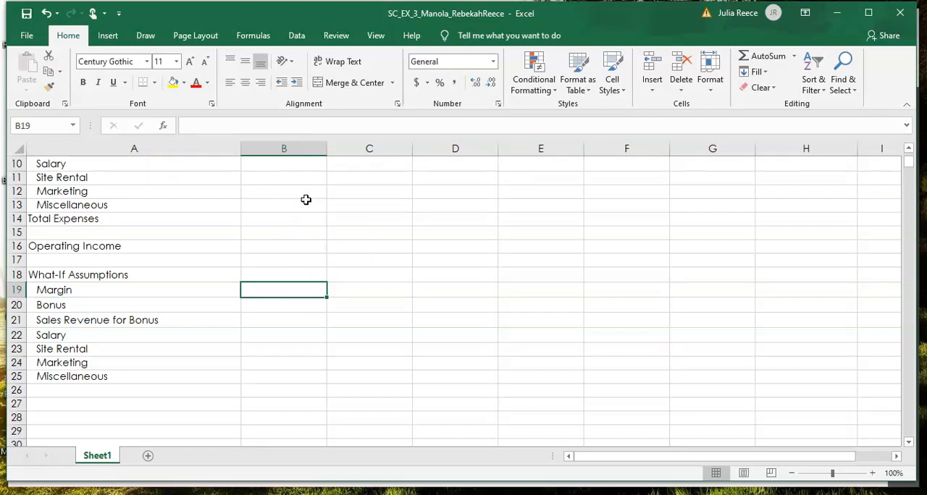
{"action": "type", "text": "81.25%"}
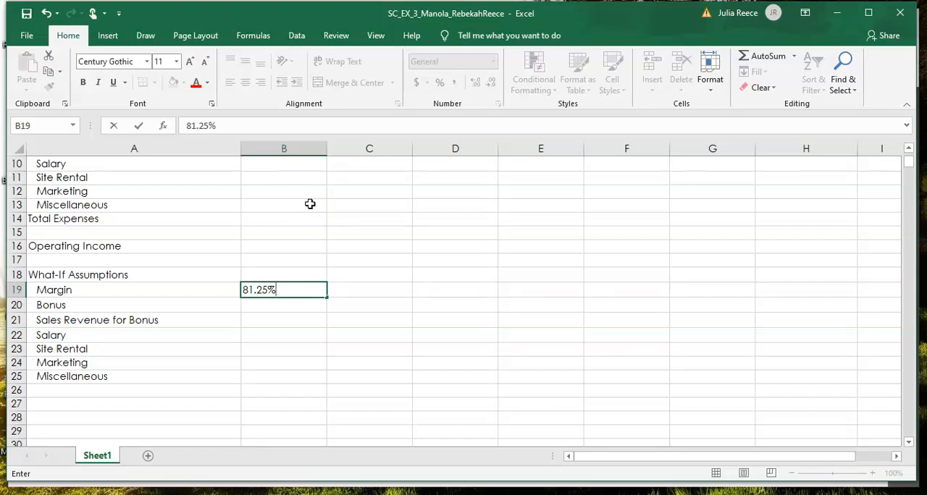
{"action": "key", "text": "Return"}
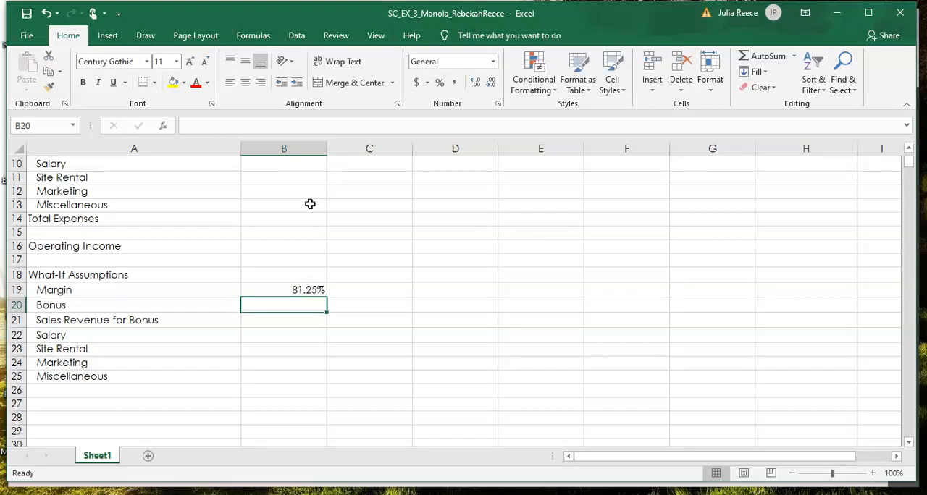
{"action": "type", "text": "5,000"}
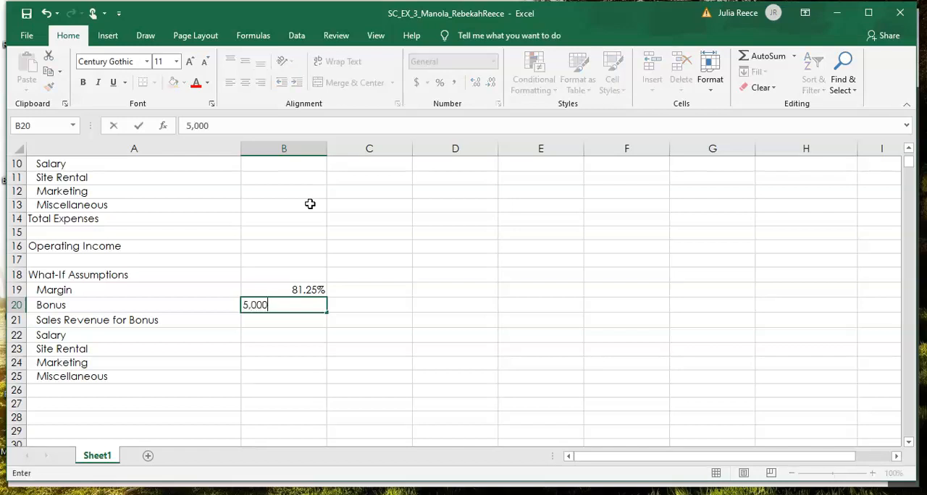
{"action": "type", "text": "00"}
{"action": "key", "text": "BackSpace"}
{"action": "key", "text": "BackSpace"}
{"action": "type", "text": ".00"}
{"action": "key", "text": "Return"}
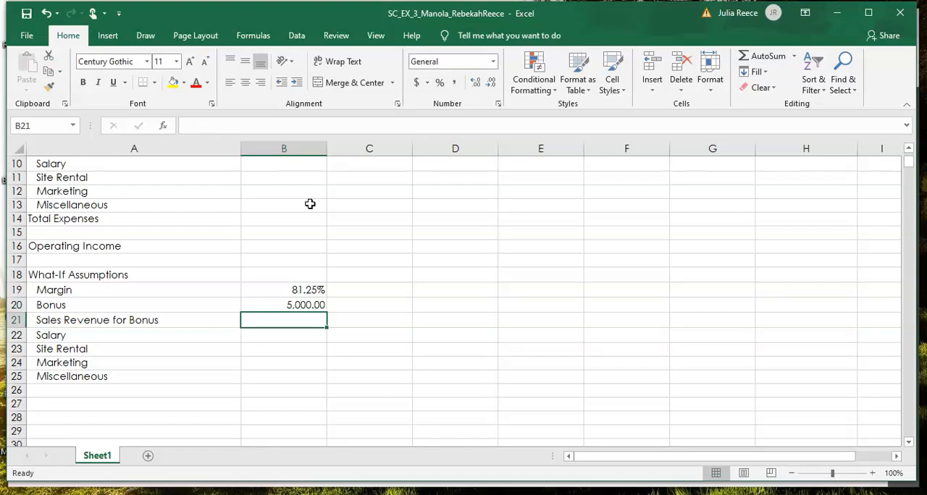
{"action": "type", "text": "1,"}
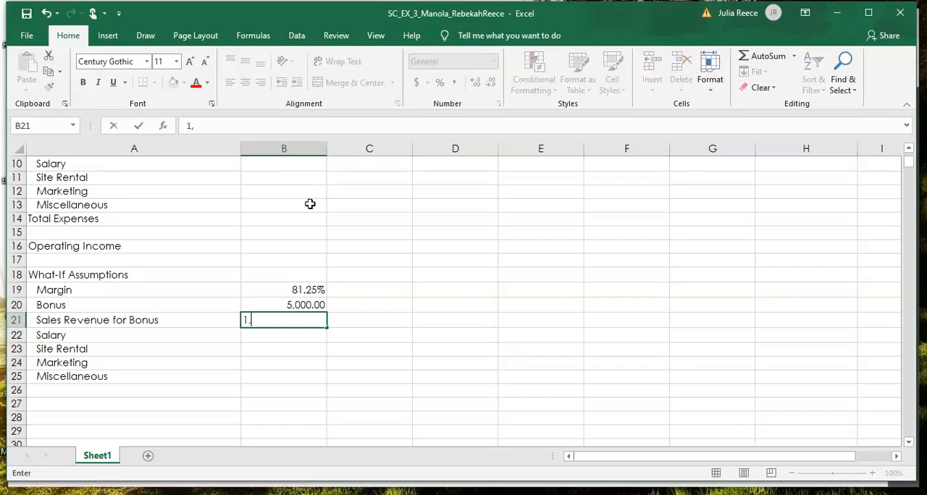
{"action": "type", "text": "250000.oo"}
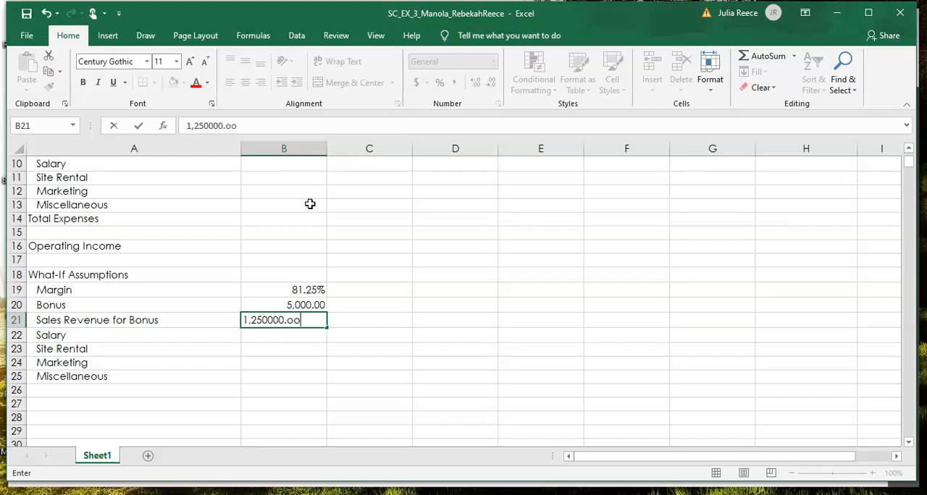
{"action": "key", "text": "Return"}
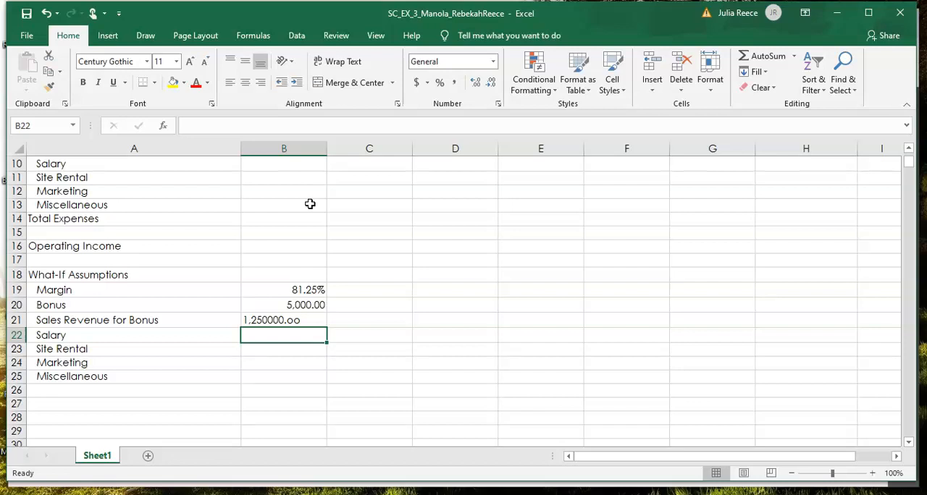
Step: Set the Sales Revenue for Bonus assumption in B21 to 1,250,000.00
{"action": "left_click", "coordinate": [297, 320]}
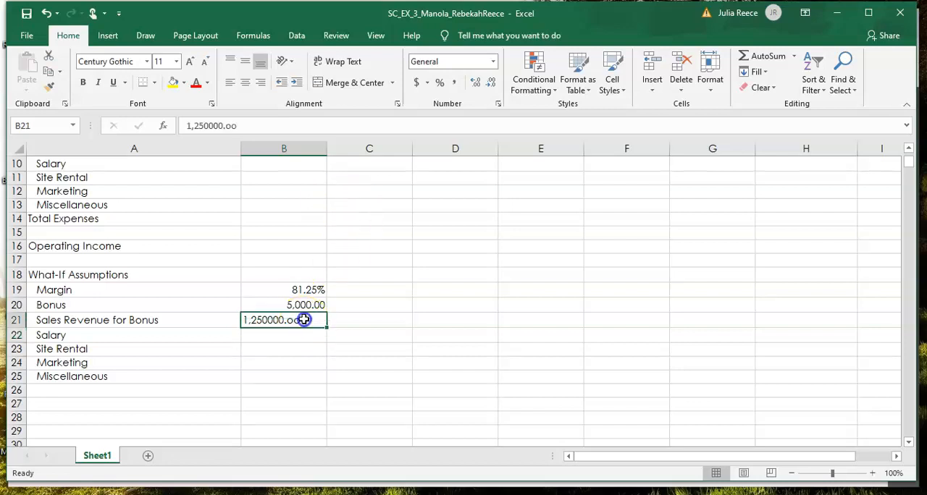
{"action": "key", "text": "BackSpace"}
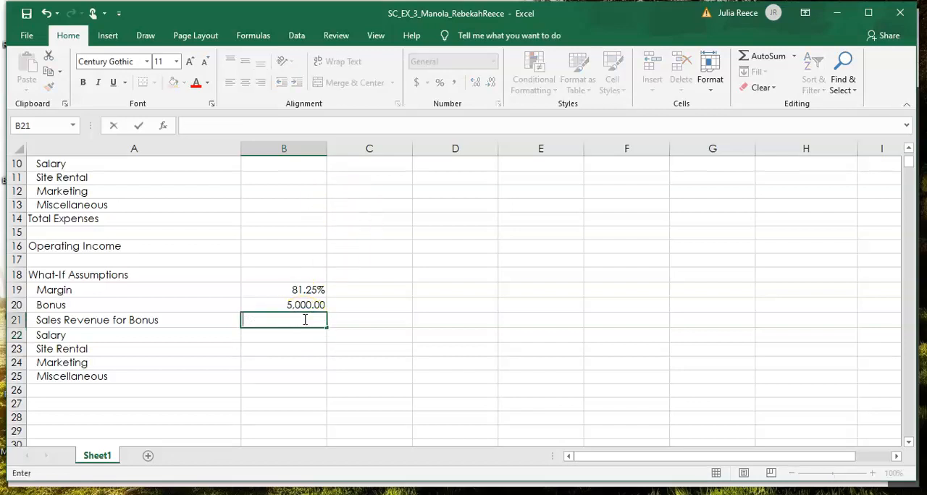
{"action": "type", "text": "1,250,000.00"}
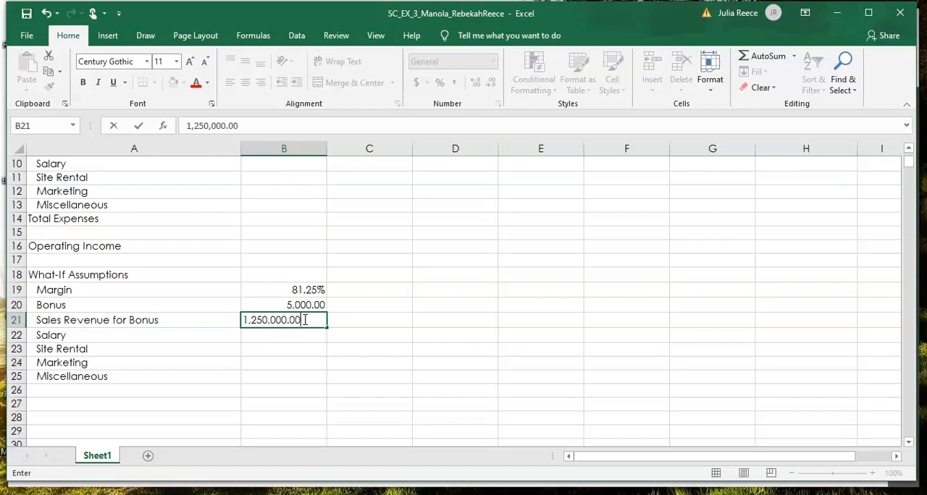
{"action": "key", "text": "Return"}
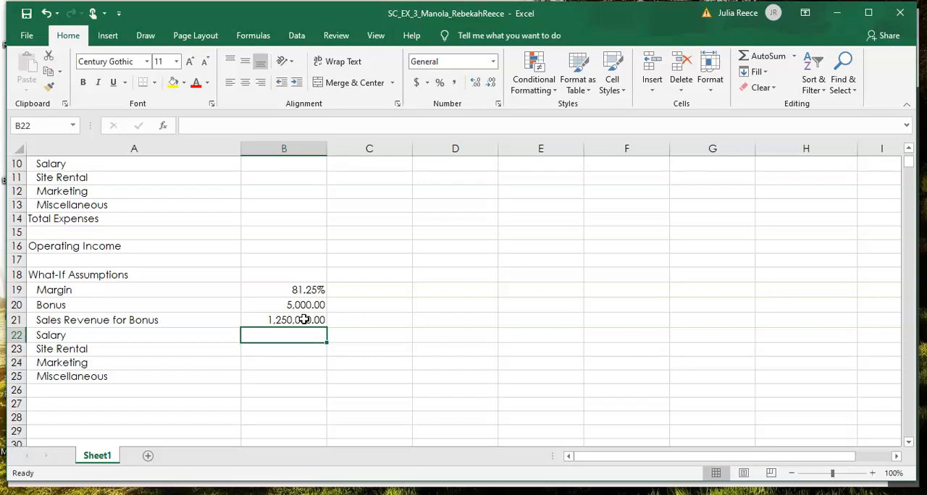
Step: Enter the Salary assumption 20.00% in B22 and the Site Rental assumption 10.00% in B23
{"action": "type", "text": "20.00"}
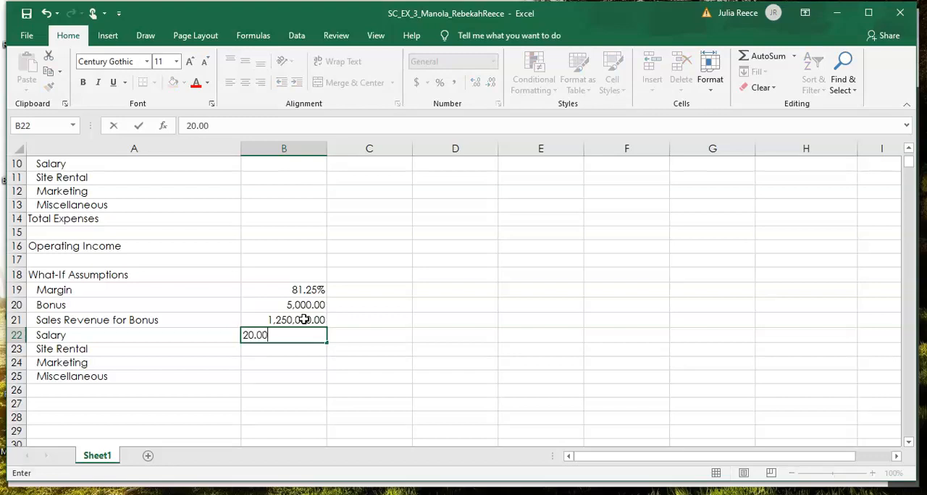
{"action": "type", "text": "$"}
{"action": "key", "text": "BackSpace"}
{"action": "type", "text": "%"}
{"action": "key", "text": "Return"}
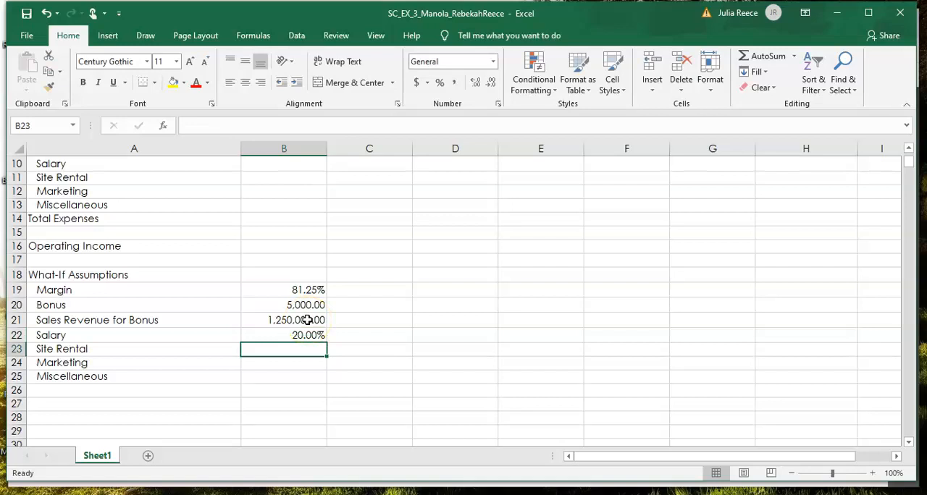
{"action": "type", "text": "10."}
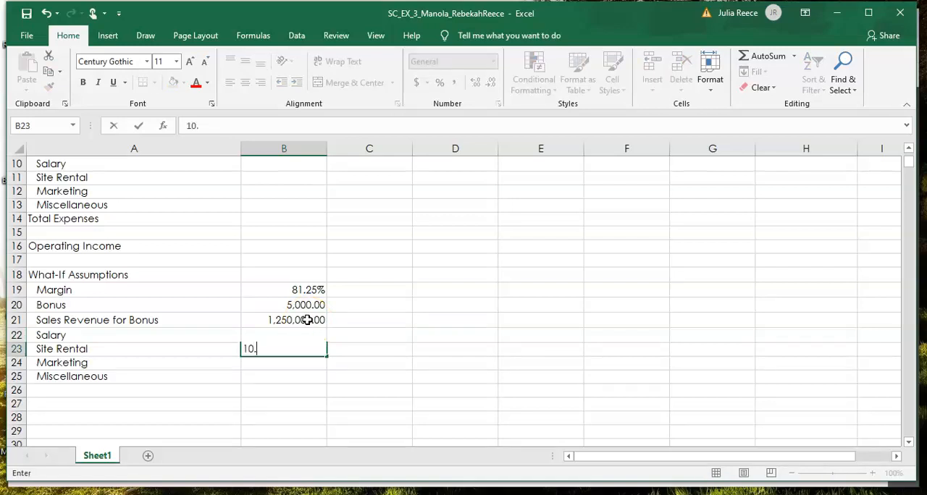
{"action": "type", "text": "00%"}
{"action": "key", "text": "Return"}
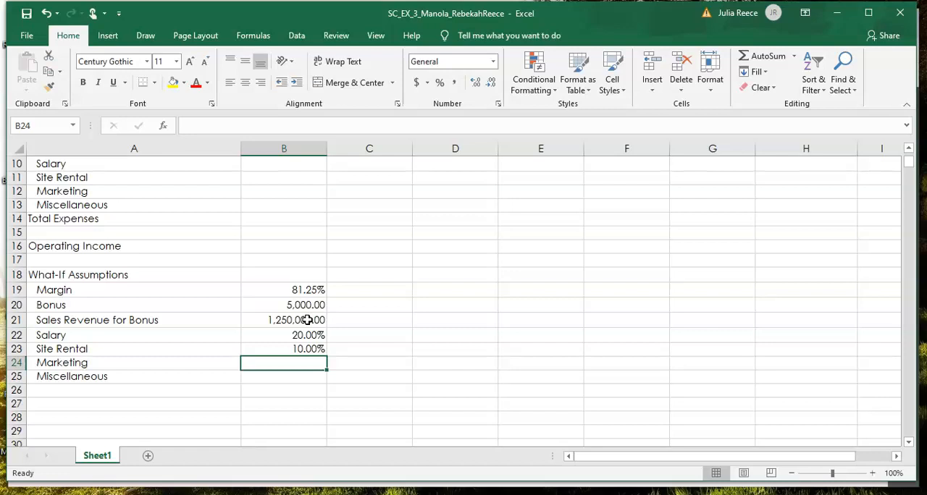
Step: Enter the Marketing assumption 3.50% in B24 and the Miscellaneous assumption 5.00% in B25
{"action": "type", "text": "3"}
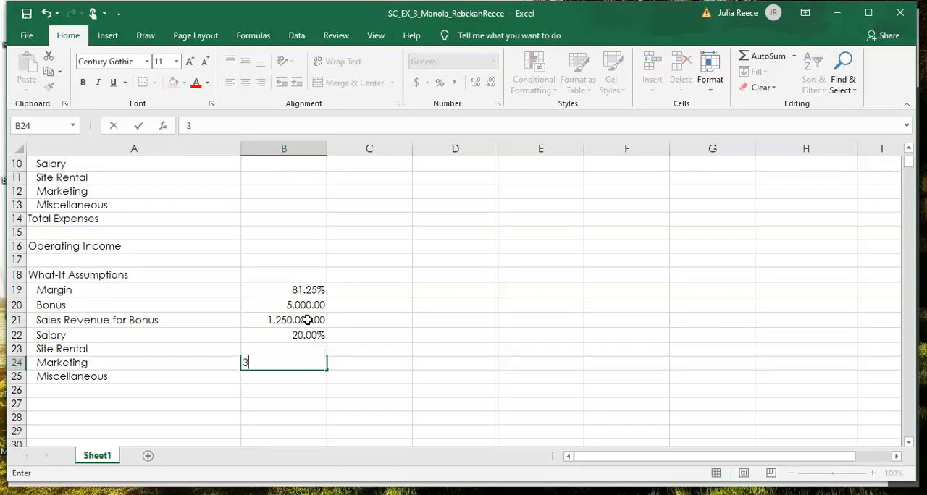
{"action": "type", "text": ".50%"}
{"action": "key", "text": "Return"}
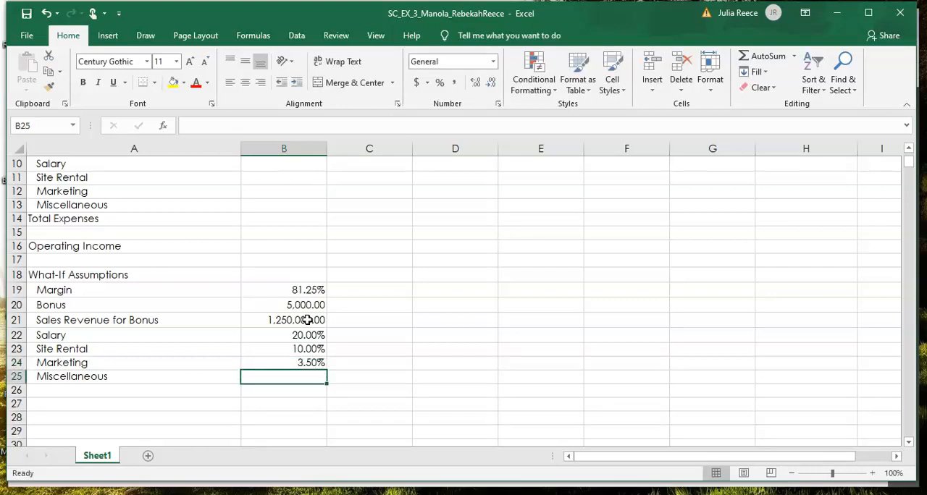
{"action": "type", "text": "5.00"}
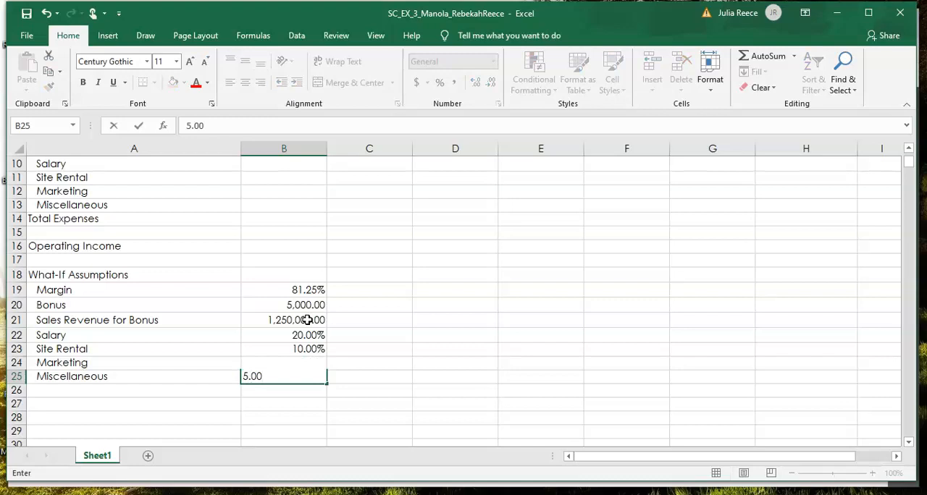
{"action": "type", "text": "%"}
{"action": "key", "text": "Return"}
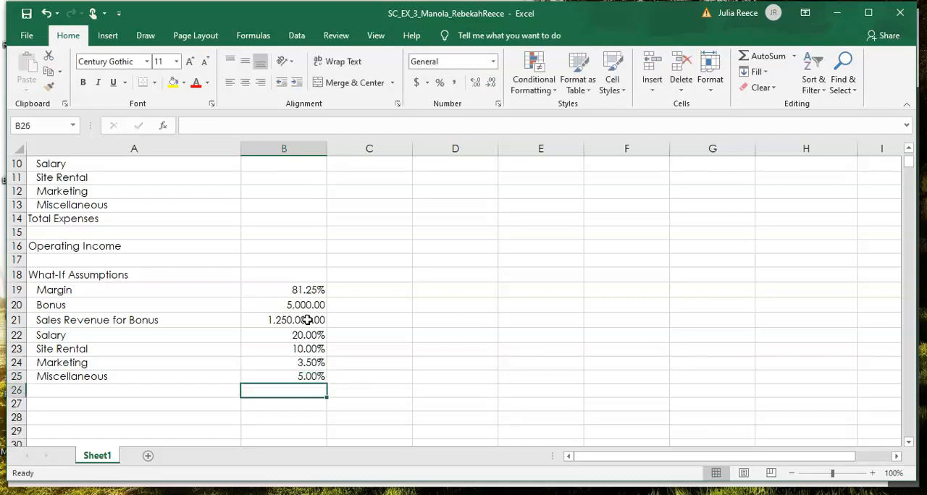
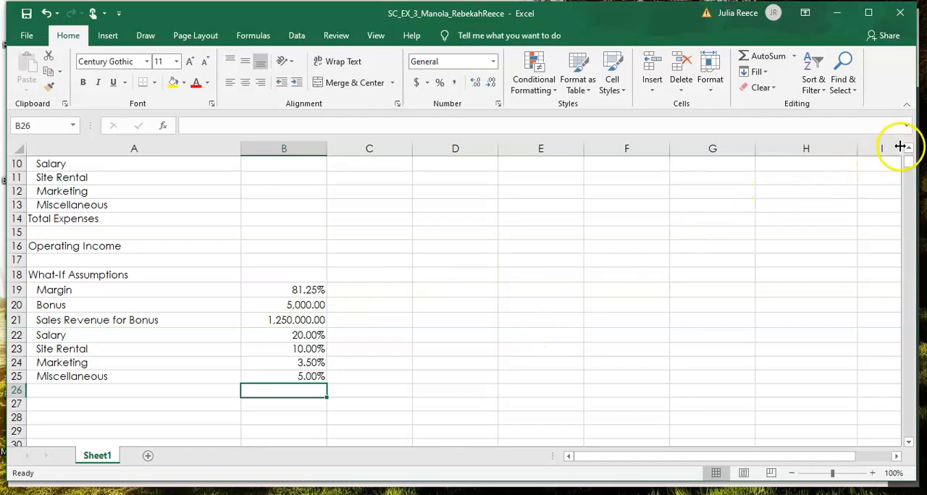
Step: Enter the January revenue 1,470,500.00 in B4
{"action": "left_click", "coordinate": [908, 148]}
{"action": "left_click", "coordinate": [908, 148]}
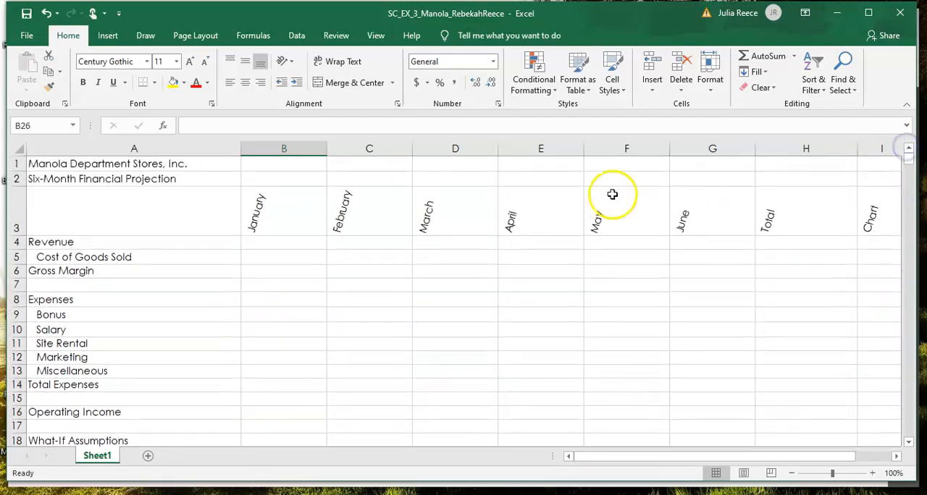
{"action": "left_click", "coordinate": [275, 243]}
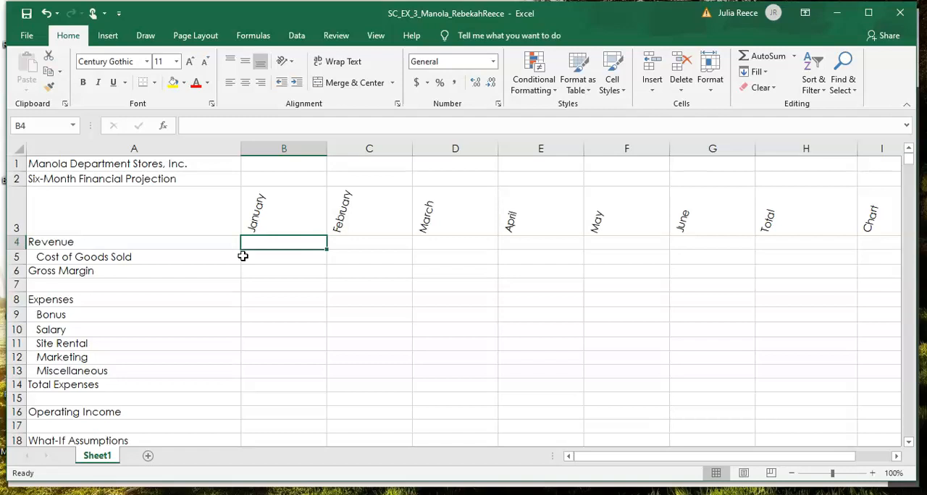
{"action": "type", "text": "1,"}
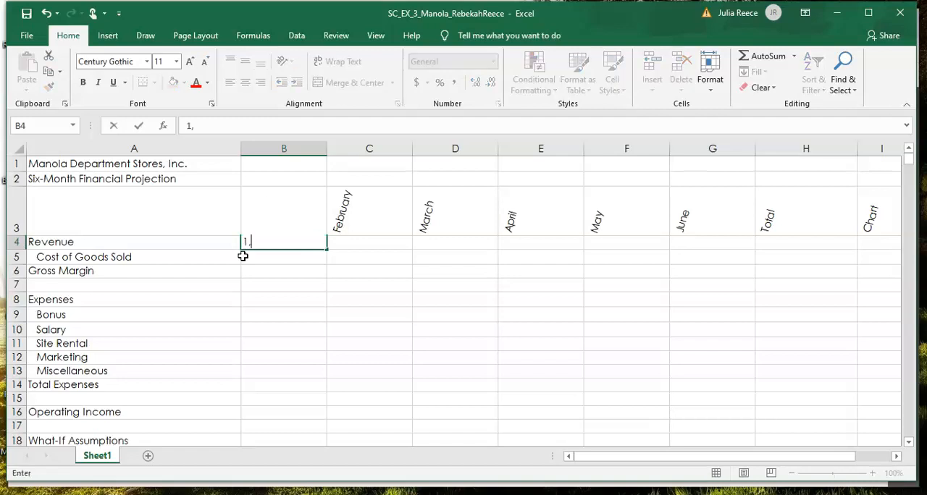
{"action": "type", "text": "470,500."}
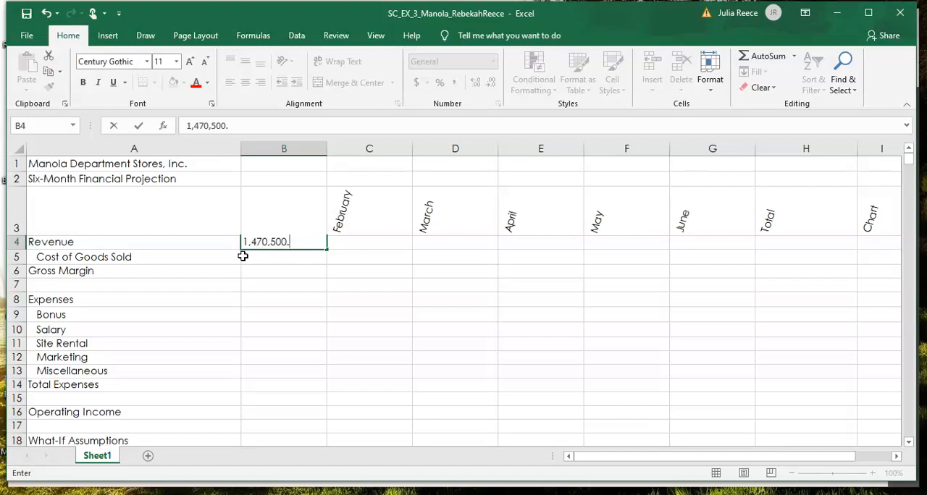
{"action": "type", "text": "00"}
{"action": "key", "text": "Tab"}
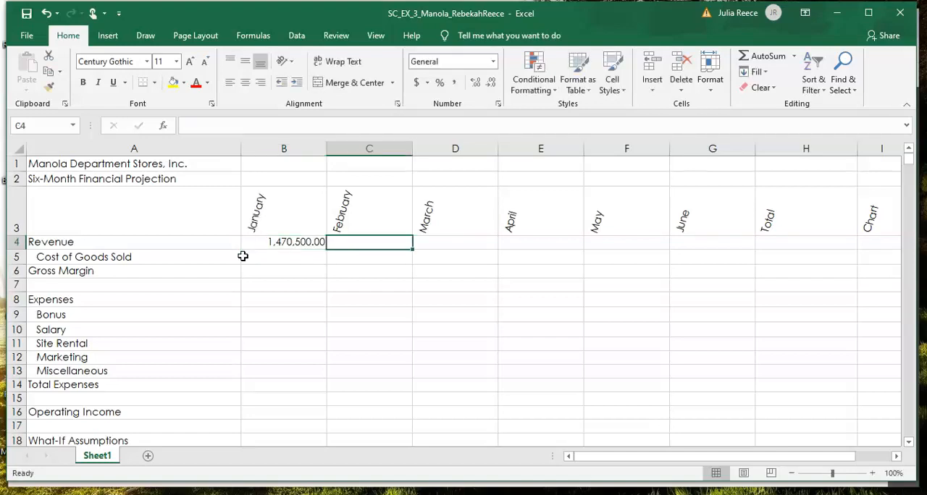
Step: Enter the February revenue 1,405,000.00 in C4
{"action": "type", "text": "1,"}
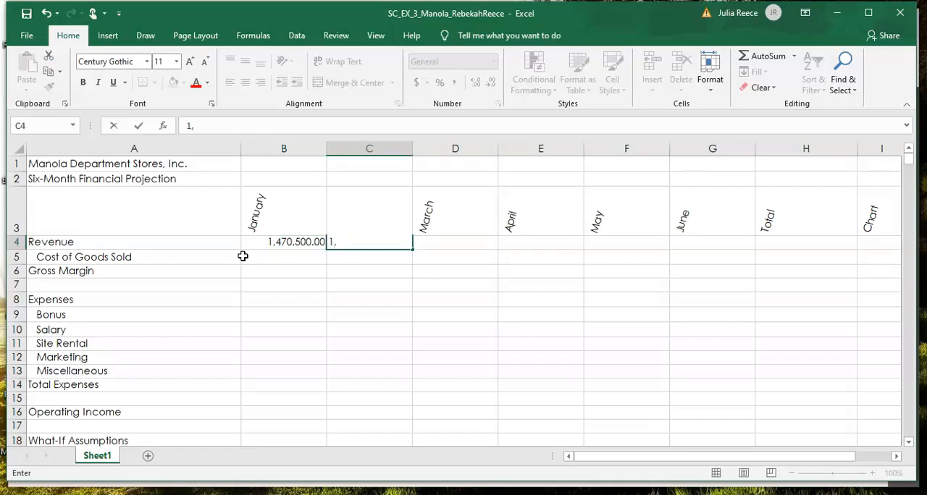
{"action": "type", "text": "405,000"}
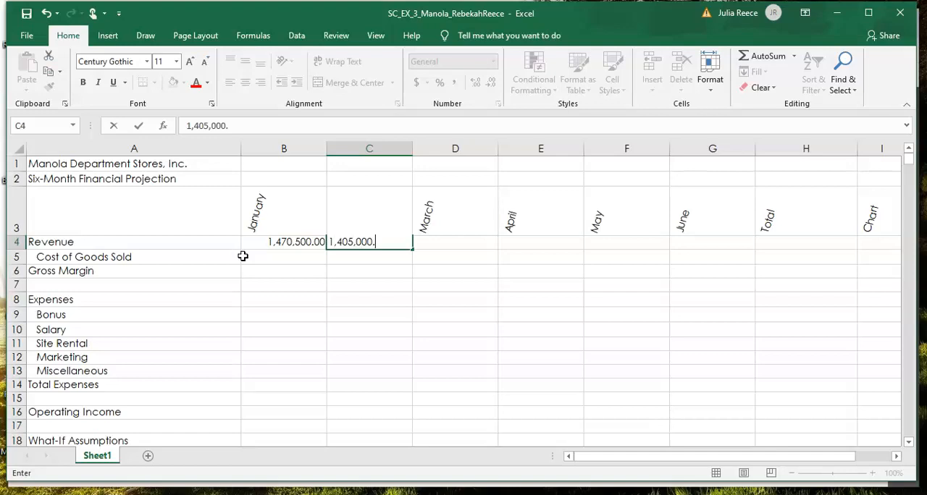
{"action": "type", "text": ".oo"}
{"action": "key", "text": "BackSpace"}
{"action": "key", "text": "BackSpace"}
{"action": "type", "text": "00"}
{"action": "key", "text": "Tab"}
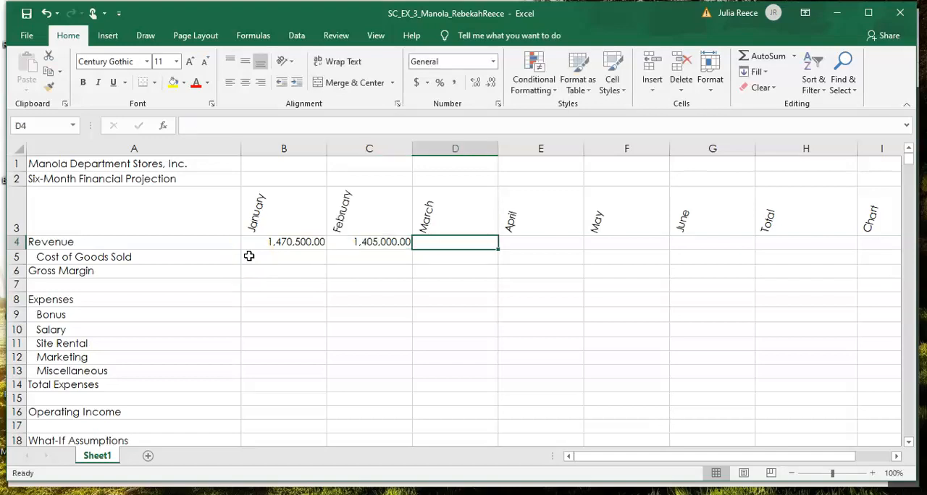
Step: Enter 1,1866,600.00 as the March revenue in D4
{"action": "type", "text": "1,1"}
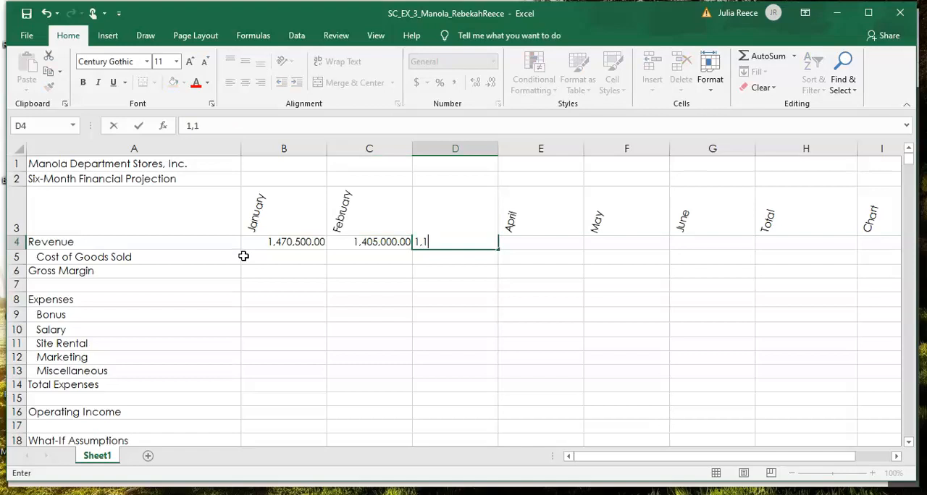
{"action": "type", "text": "866,600.00"}
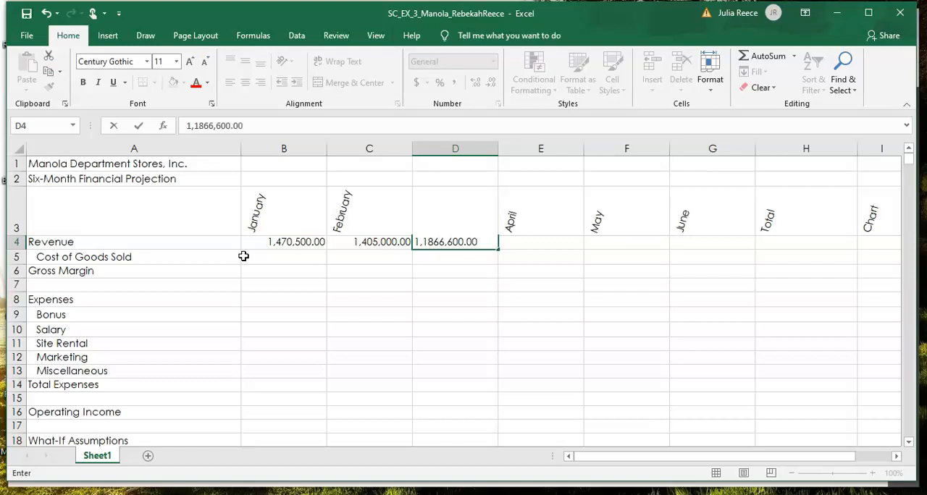
{"action": "key", "text": "Tab"}
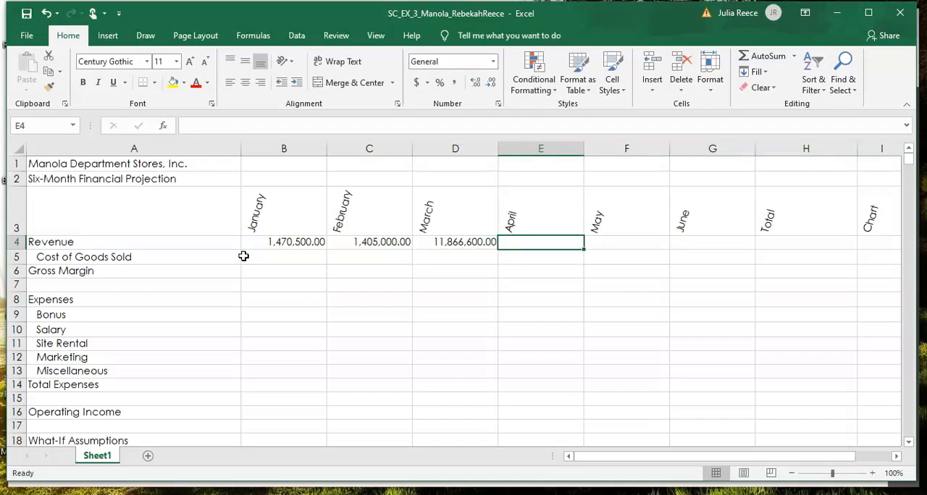
Step: Correct the March revenue in D4 to 1186600 by removing the extra digit
{"action": "left_click", "coordinate": [436, 243]}
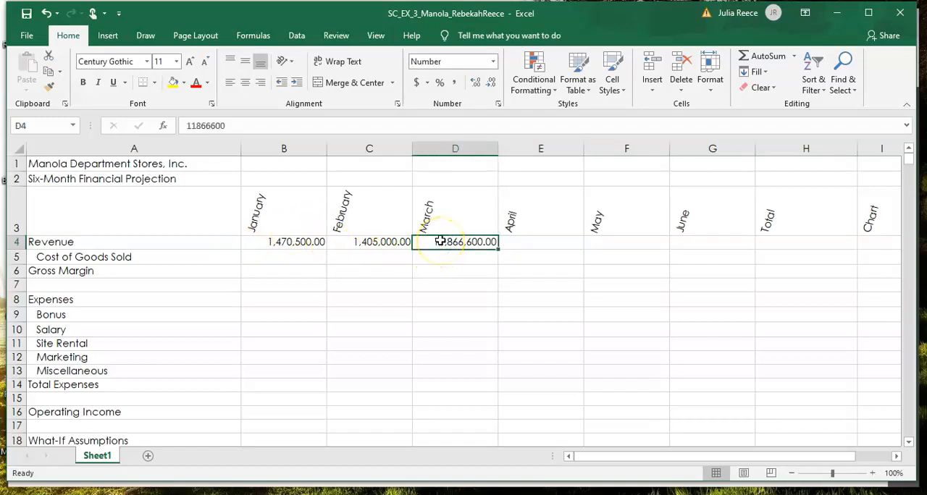
{"action": "left_click", "coordinate": [453, 243]}
{"action": "left_click", "coordinate": [452, 251]}
{"action": "left_click", "coordinate": [458, 246]}
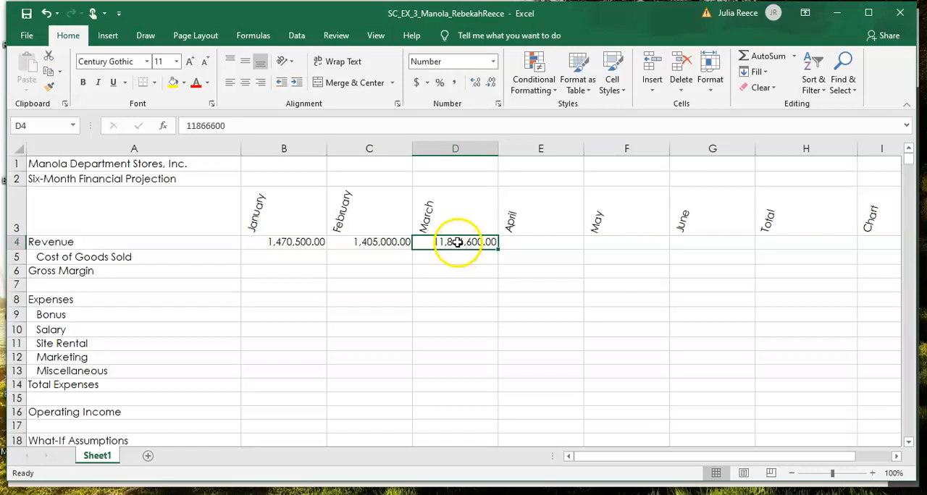
{"action": "left_click", "coordinate": [194, 127]}
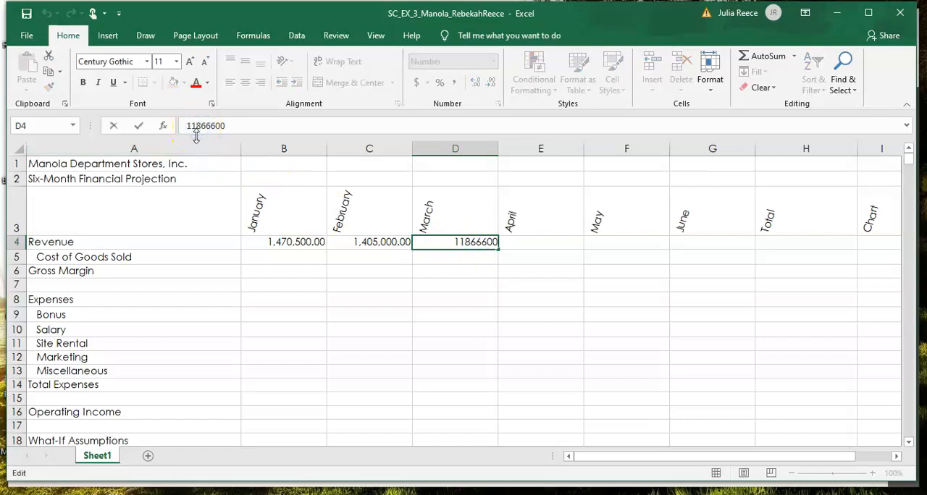
{"action": "key", "text": "BackSpace"}
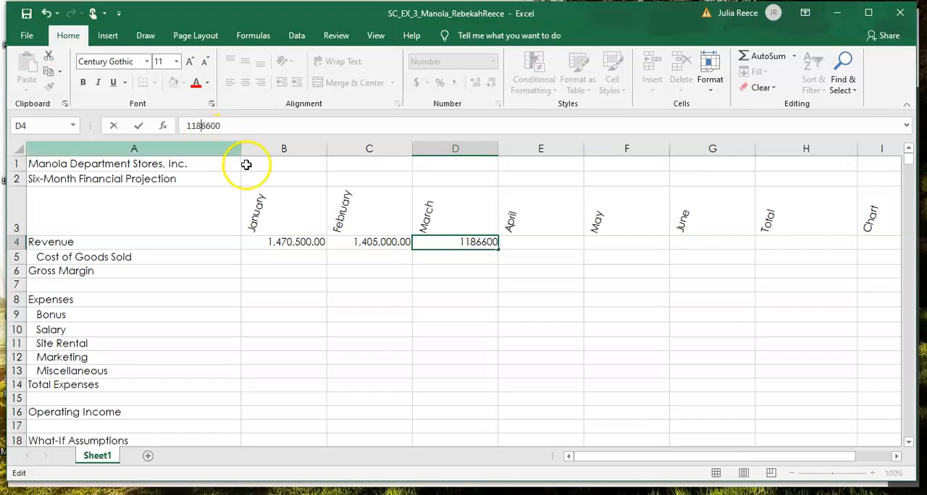
{"action": "left_click", "coordinate": [139, 127]}
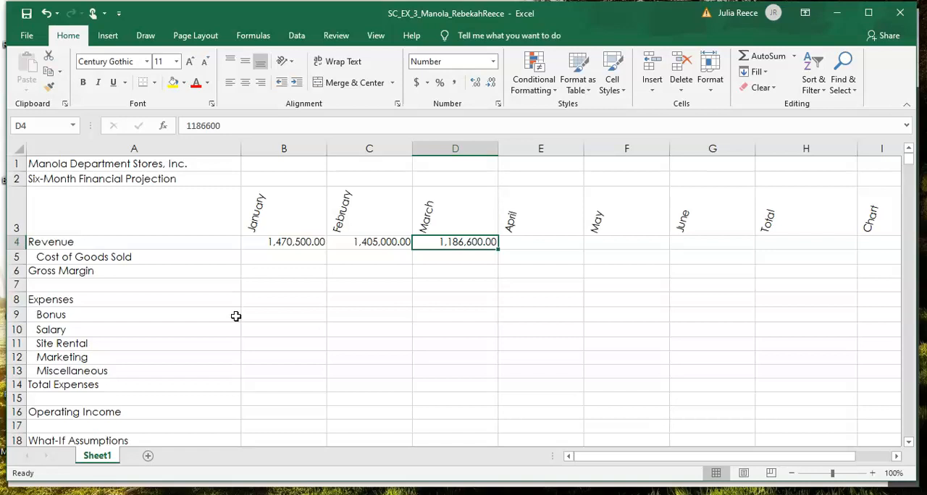
{"action": "type", "text": "f"}
{"action": "key", "text": "Tab"}
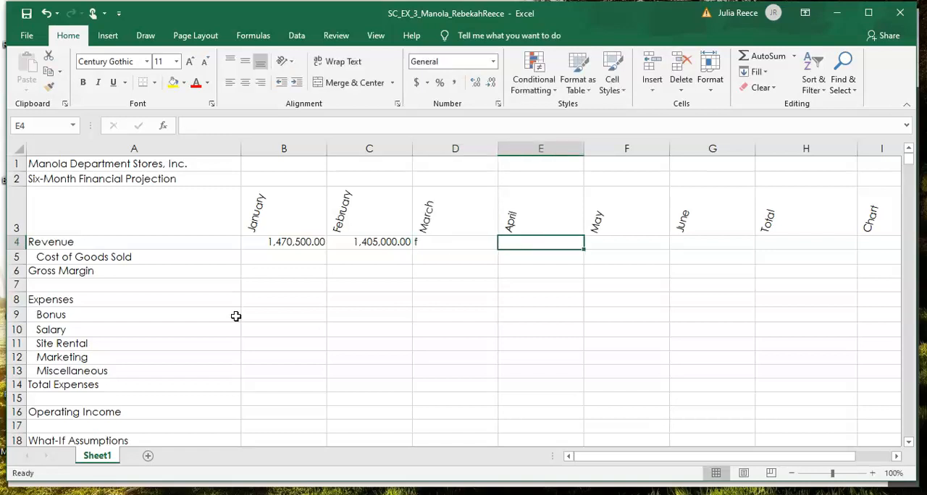
{"action": "type", "text": "z"}
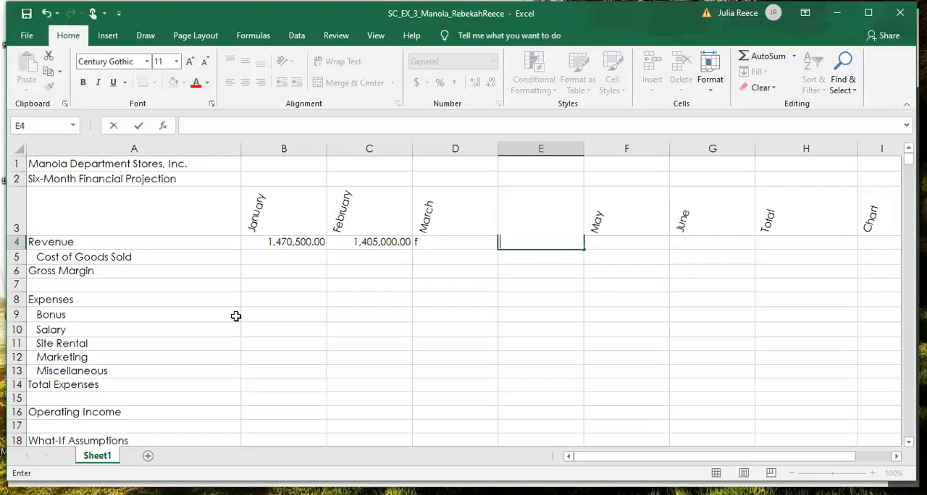
{"action": "key", "text": "ctrl+z"}
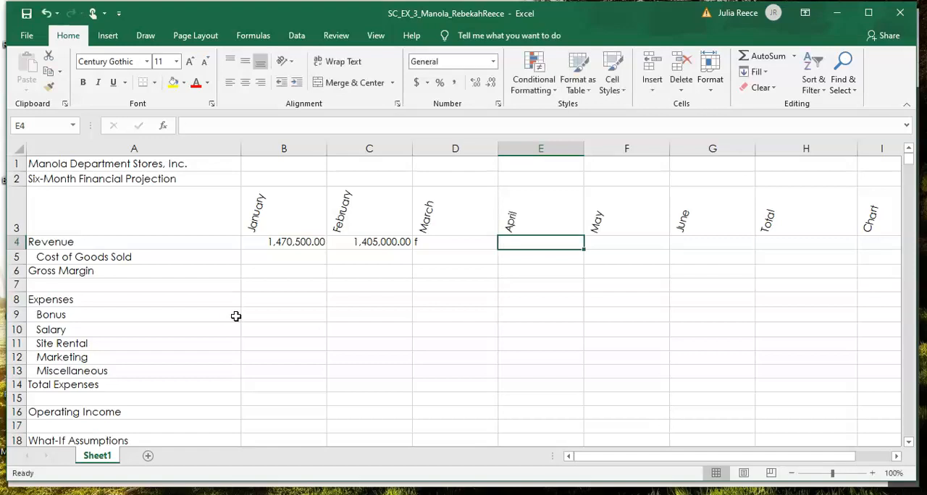
{"action": "key", "text": "ctrl+z"}
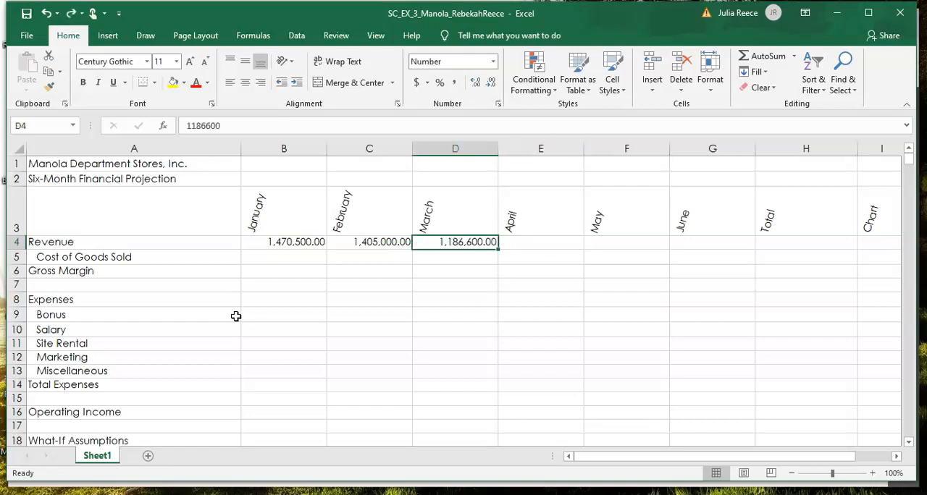
Step: Enter the April revenue 1,498,000.00 in E4
{"action": "key", "text": "Right"}
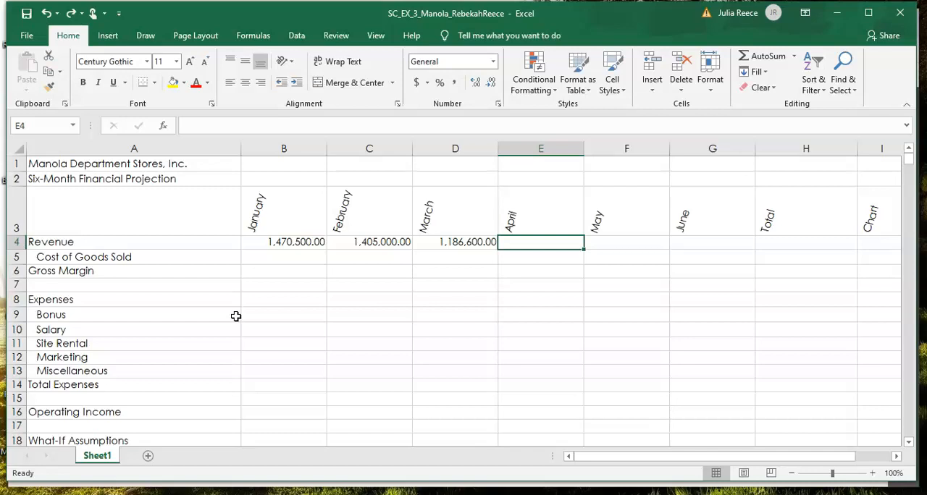
{"action": "type", "text": "1,498,000.00"}
{"action": "key", "text": "Tab"}
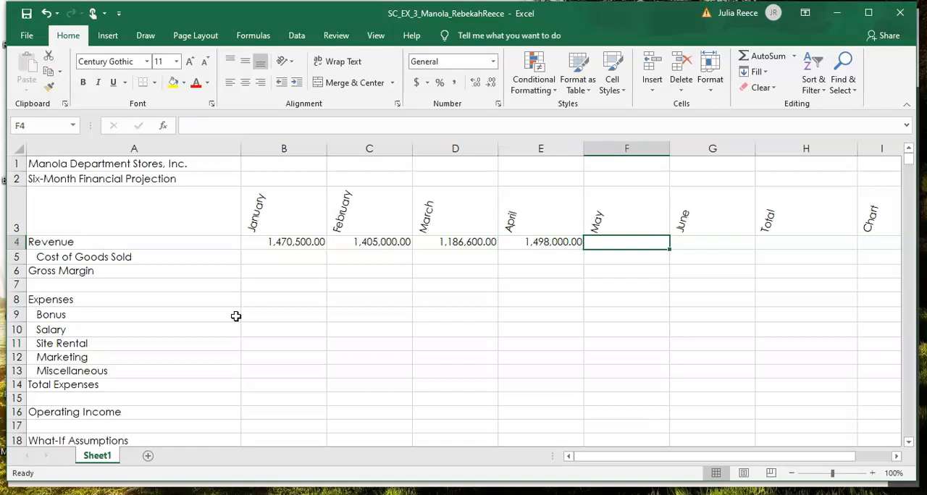
Step: Enter the May revenue 1,102,900.00 in F4
{"action": "type", "text": "1,"}
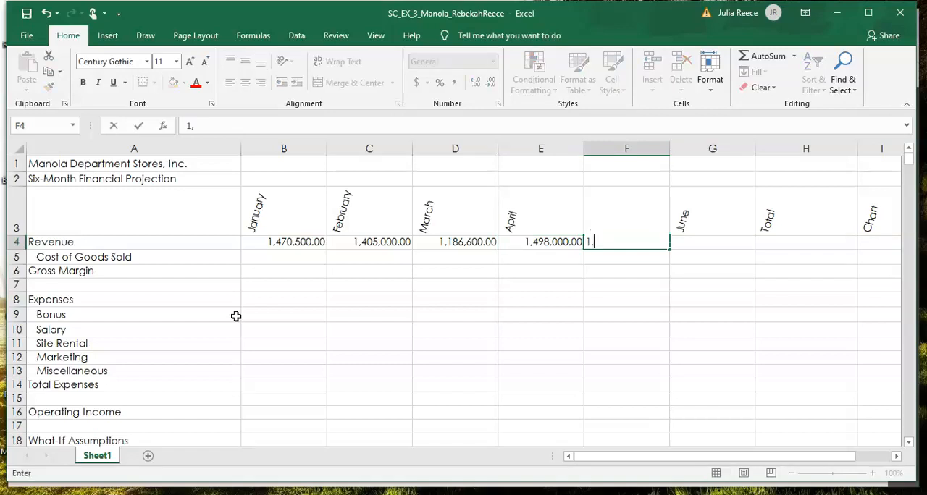
{"action": "type", "text": "102,900.00"}
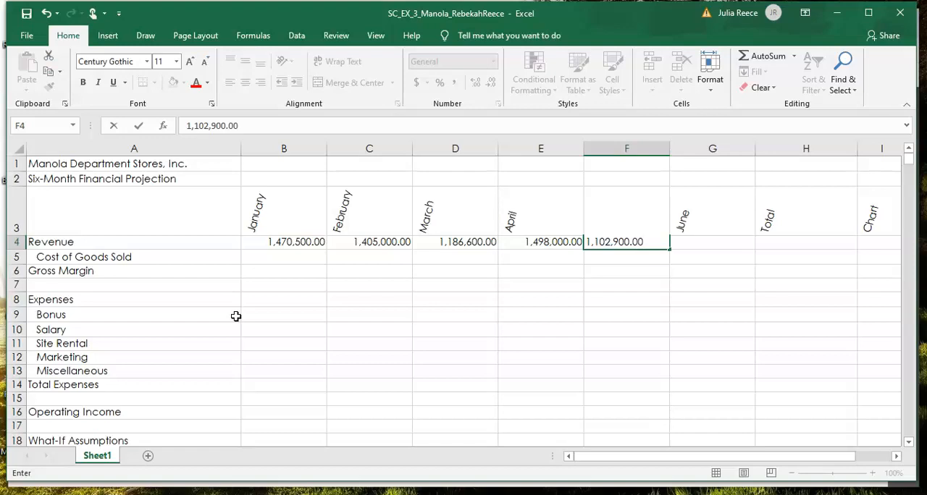
{"action": "key", "text": "Tab"}
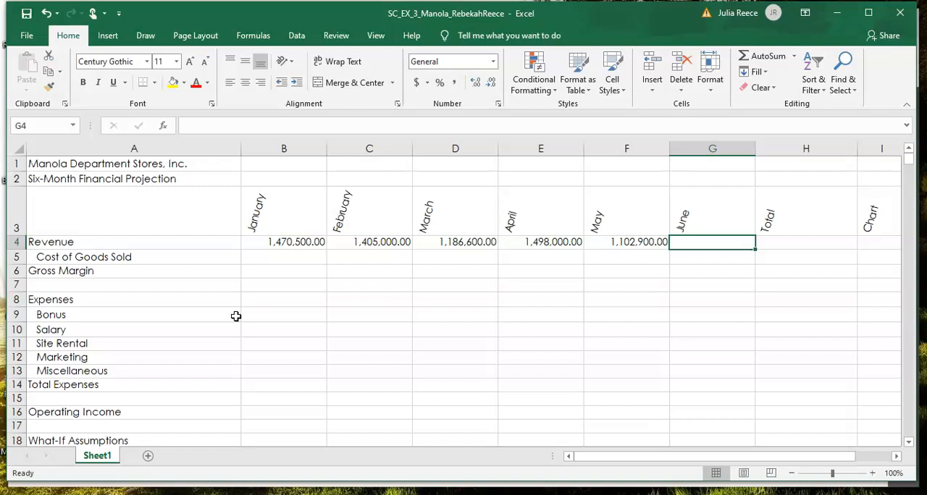
Step: Enter the June revenue 1,145,300.00 in G4
{"action": "type", "text": "1,145,"}
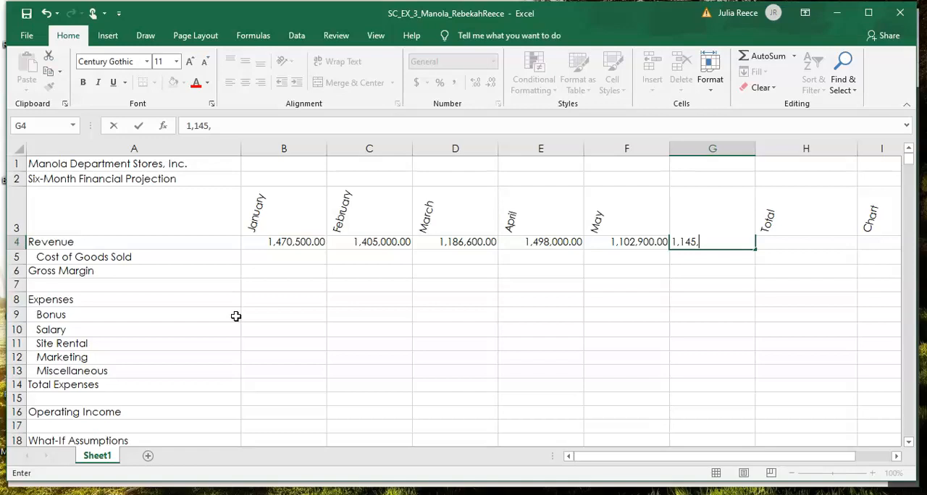
{"action": "type", "text": "300.00"}
{"action": "key", "text": "Tab"}
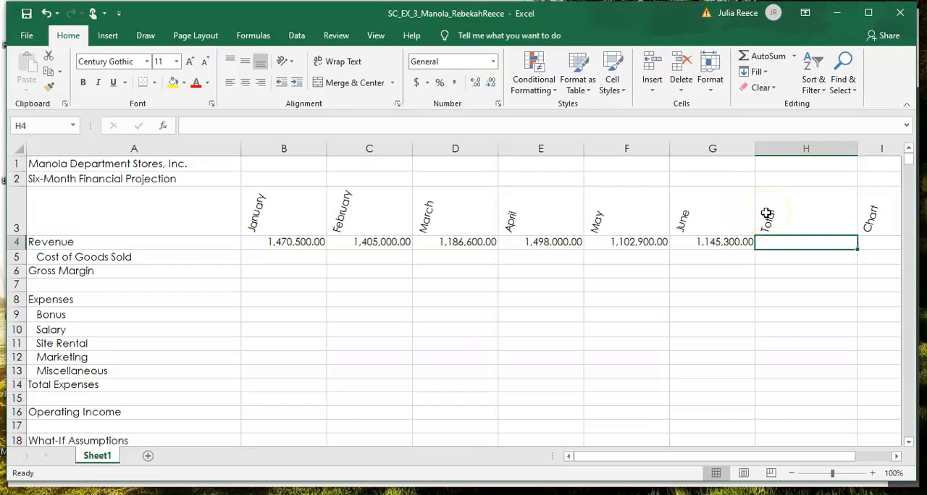
Step: Total the January to June revenue in H4 with AutoSum, check the summed range B4:G4, and undo the total
{"action": "left_click", "coordinate": [760, 56]}
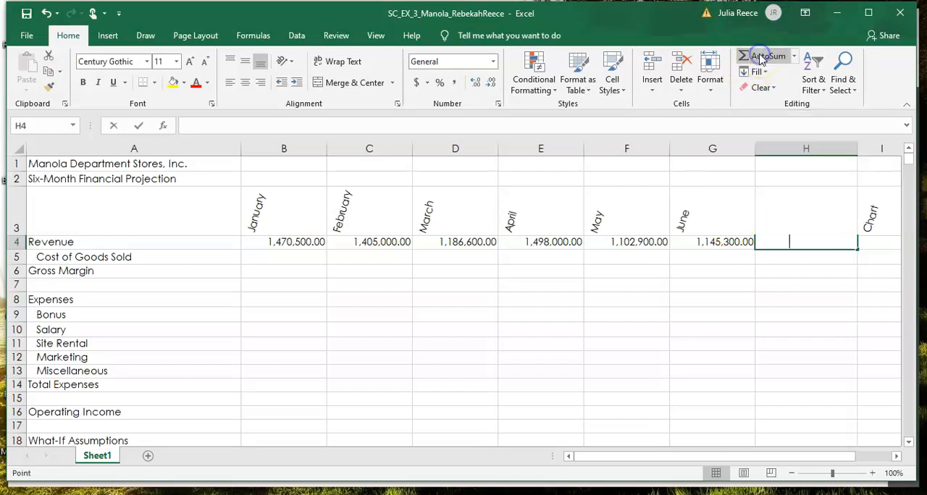
{"action": "left_click", "coordinate": [760, 56]}
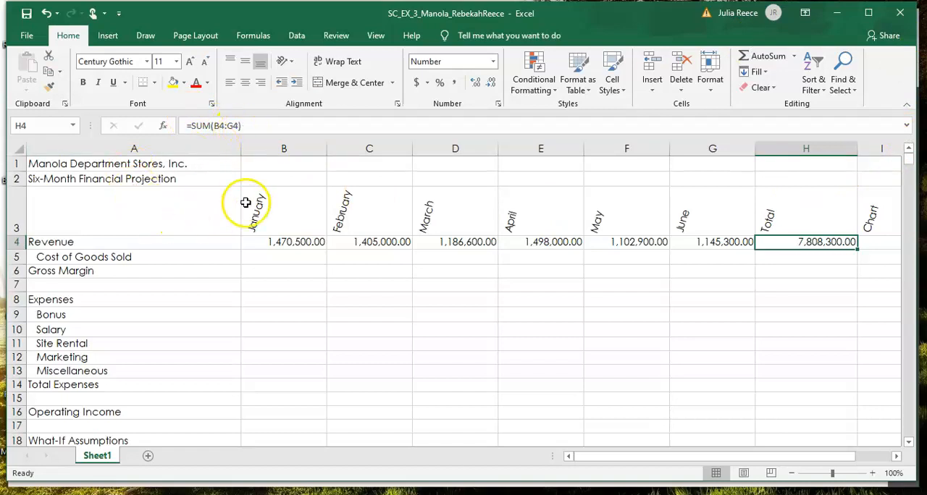
{"action": "left_click_drag", "start_coordinate": [283, 240], "coordinate": [692, 247]}
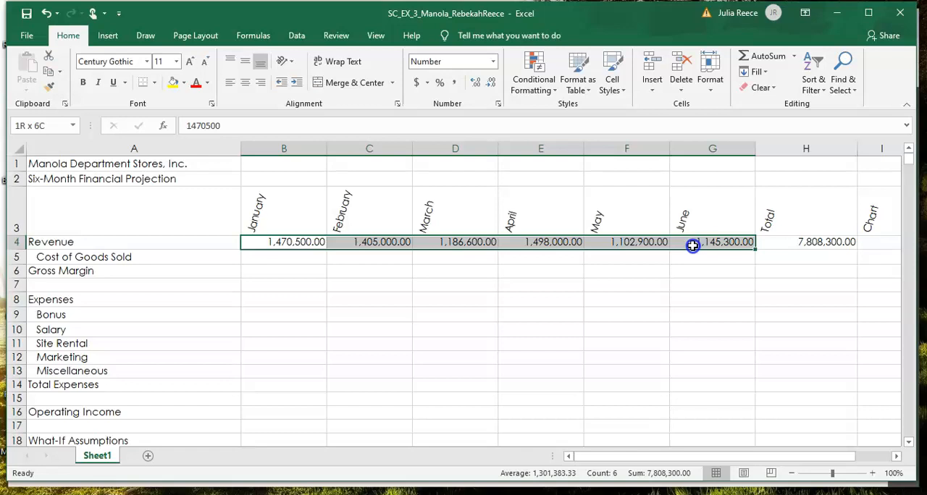
{"action": "left_click_drag", "start_coordinate": [692, 246], "coordinate": [693, 246]}
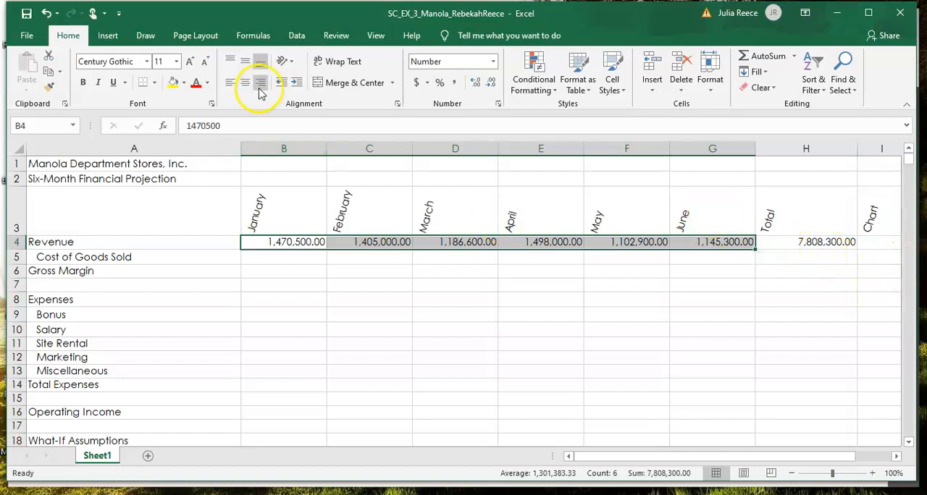
{"action": "left_click", "coordinate": [45, 13]}
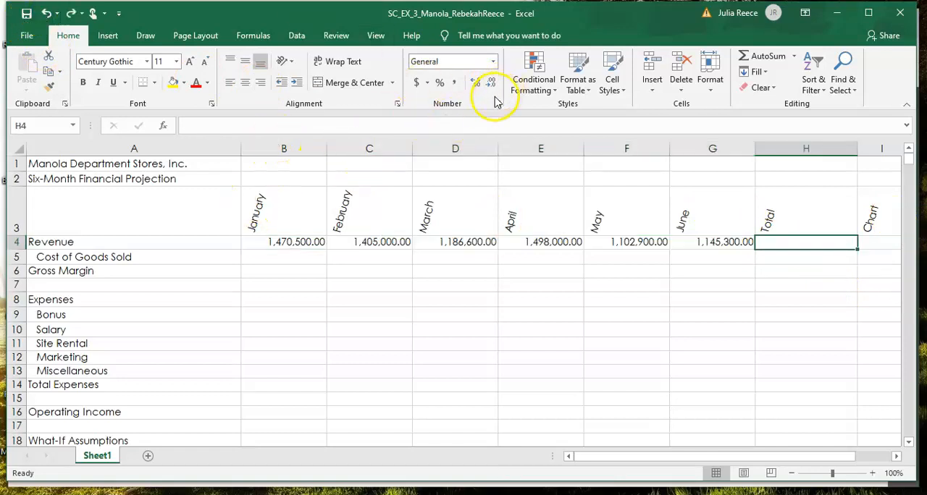
Step: Insert the formula =SUM(B4:G4) in H4 again with AutoSum and undo it
{"action": "left_click", "coordinate": [767, 56]}
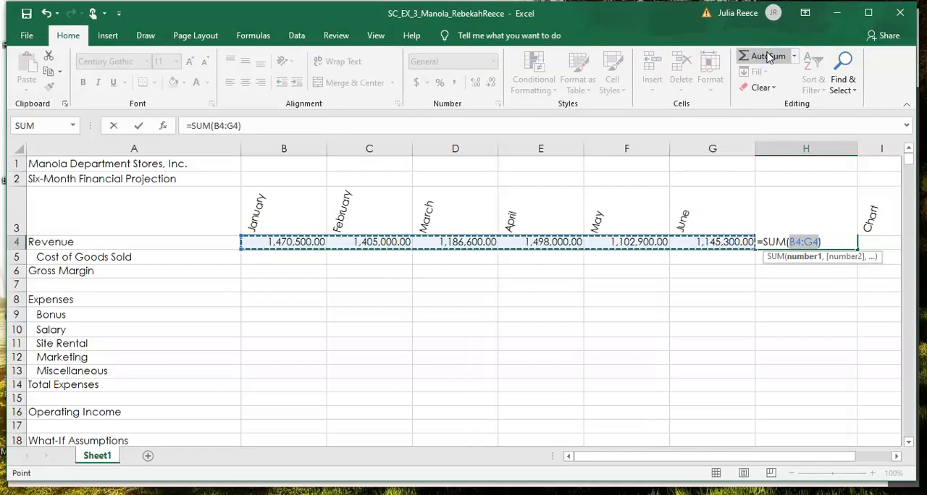
{"action": "left_click", "coordinate": [768, 56]}
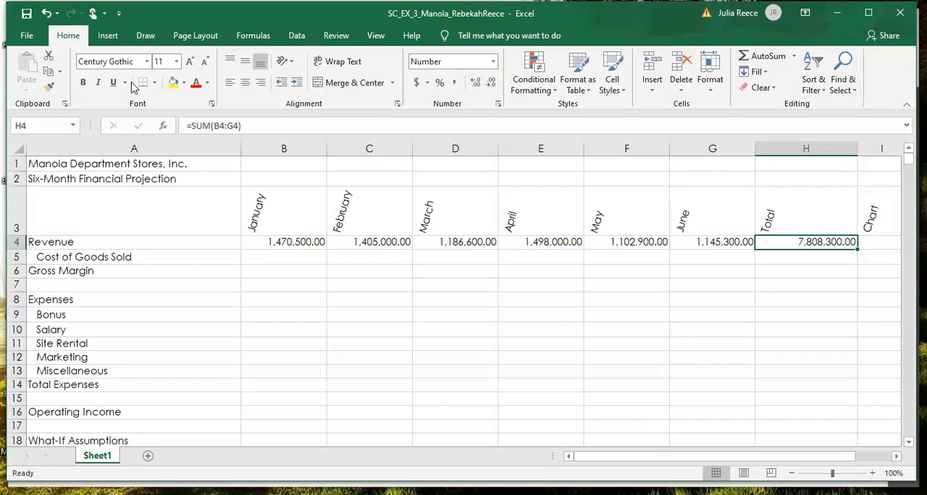
{"action": "left_click", "coordinate": [46, 14]}
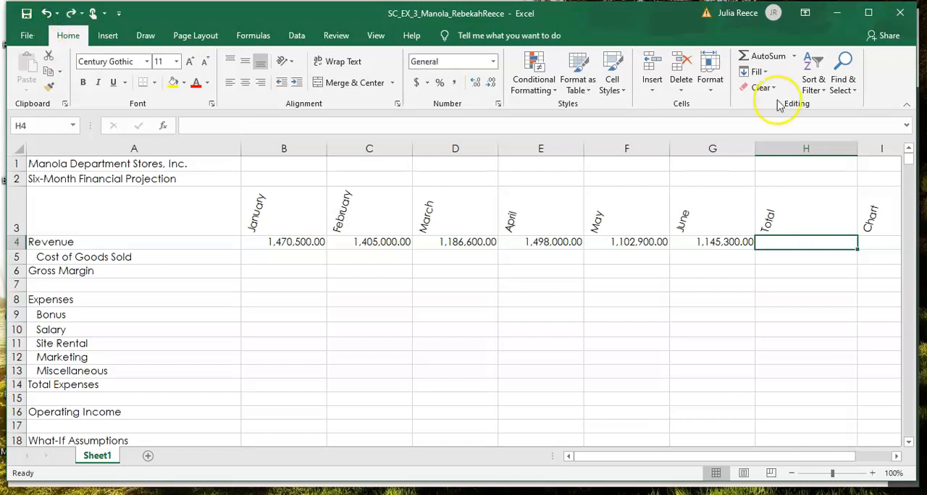
Step: Total the January to June revenue in H4 with AutoSum over B4:G4
{"action": "left_click", "coordinate": [758, 60]}
{"action": "left_click", "coordinate": [758, 59]}
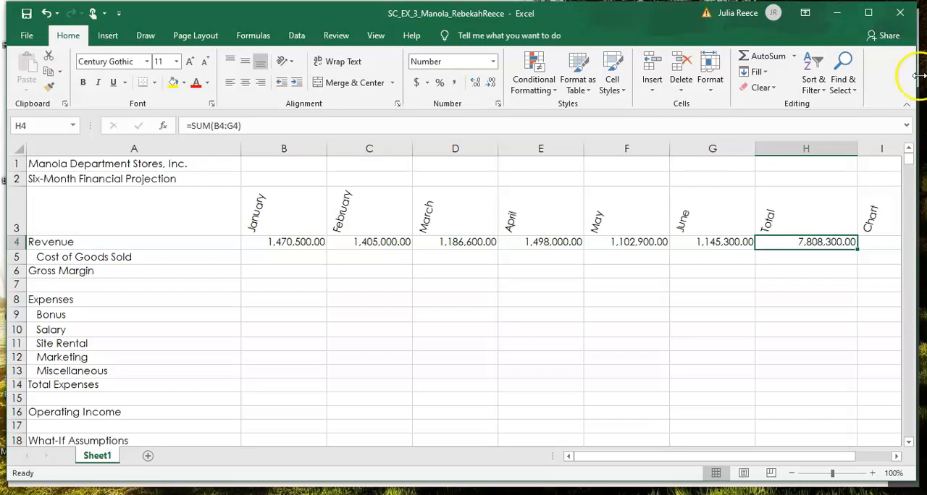
Step: Insert the NOW function from the Date & Time category in H1 and autofit the width of column H
{"action": "left_click", "coordinate": [804, 164]}
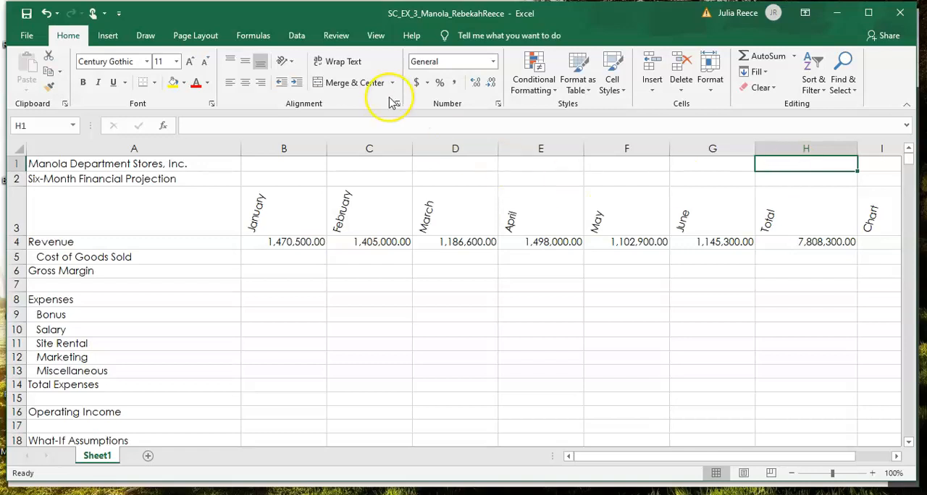
{"action": "left_click", "coordinate": [163, 129]}
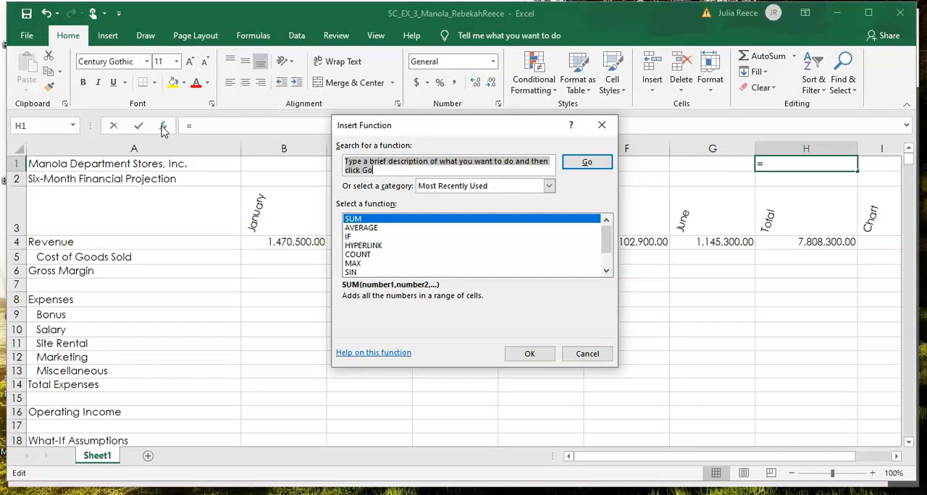
{"action": "left_click", "coordinate": [496, 187]}
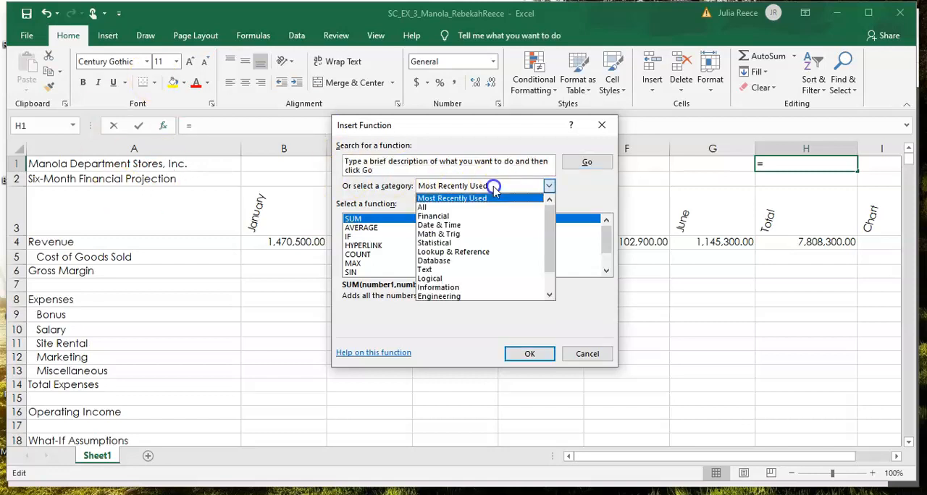
{"action": "left_click", "coordinate": [444, 229]}
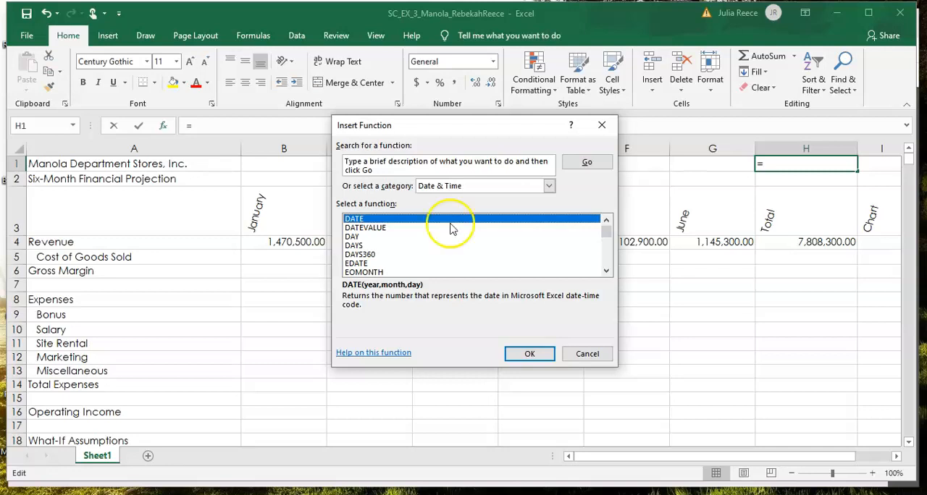
{"action": "left_click", "coordinate": [606, 272]}
{"action": "left_click", "coordinate": [607, 271]}
{"action": "left_click", "coordinate": [606, 272]}
{"action": "left_click", "coordinate": [606, 272]}
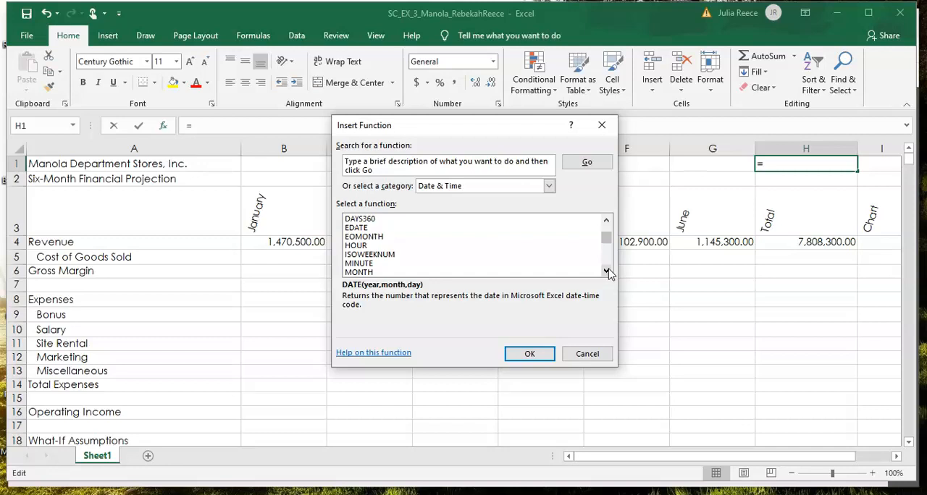
{"action": "left_click", "coordinate": [606, 271]}
{"action": "left_click", "coordinate": [607, 271]}
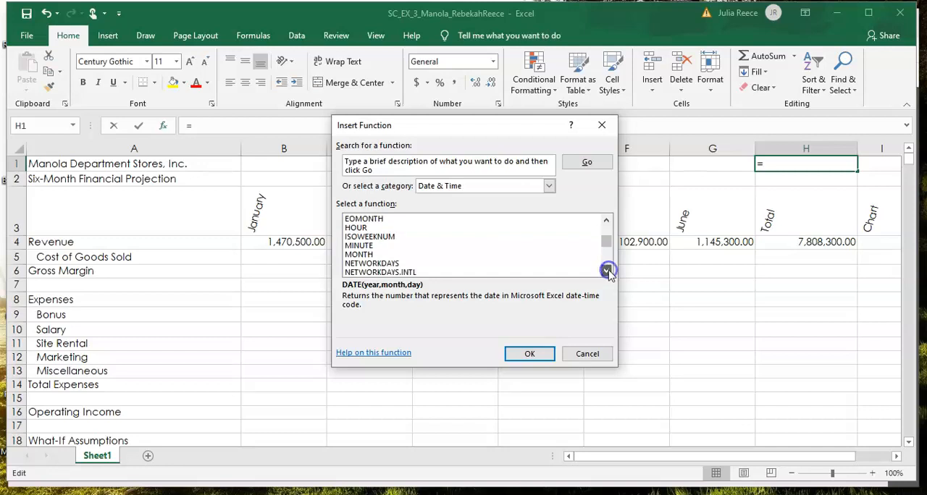
{"action": "left_click", "coordinate": [606, 270]}
{"action": "left_click", "coordinate": [607, 271]}
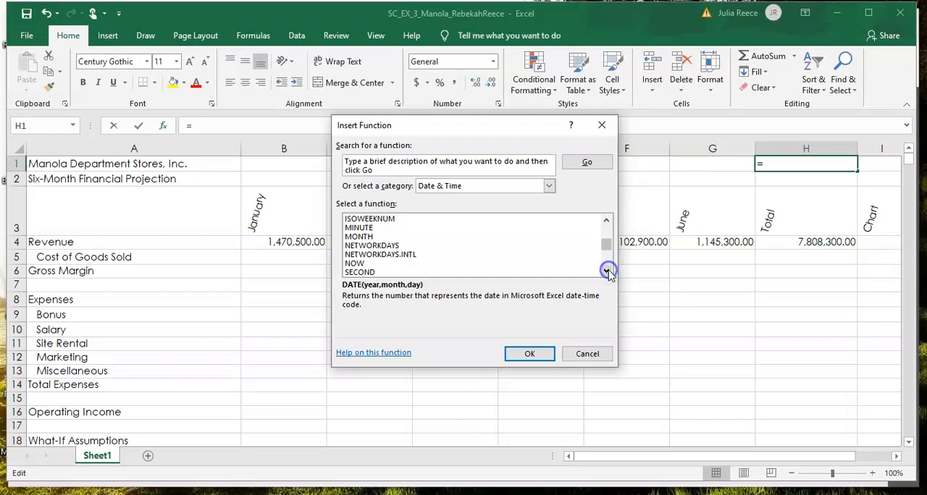
{"action": "left_click", "coordinate": [355, 264]}
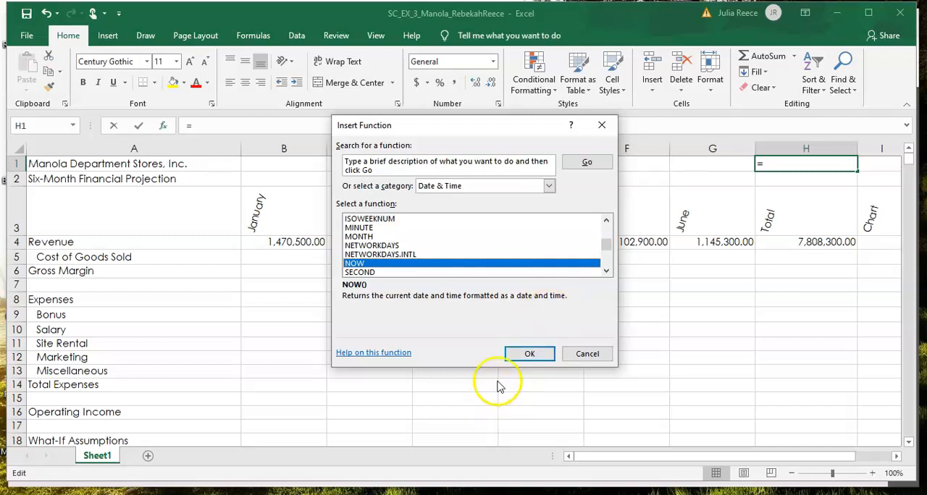
{"action": "left_click", "coordinate": [529, 353]}
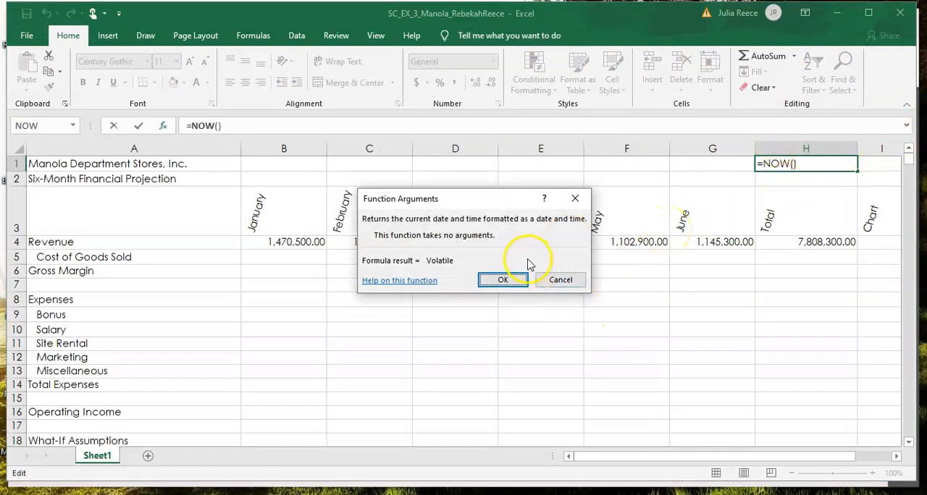
{"action": "left_click", "coordinate": [515, 282]}
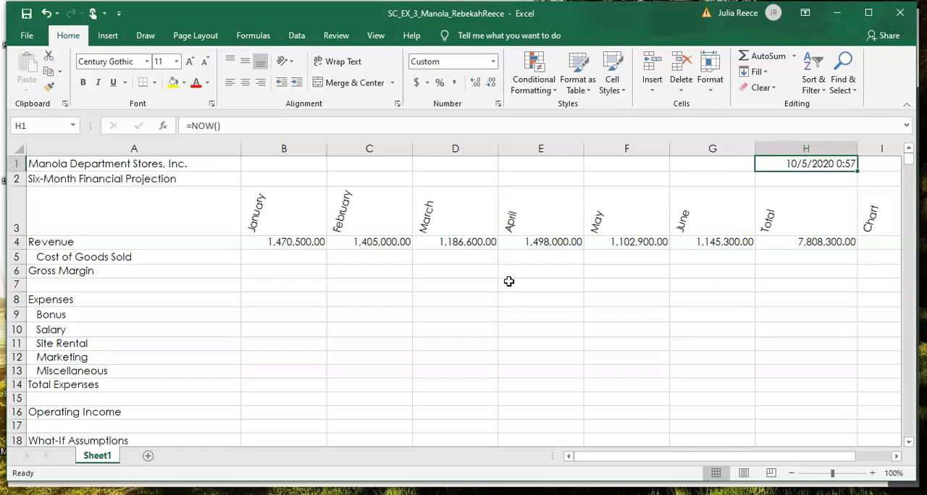
{"action": "double_click", "coordinate": [856, 146]}
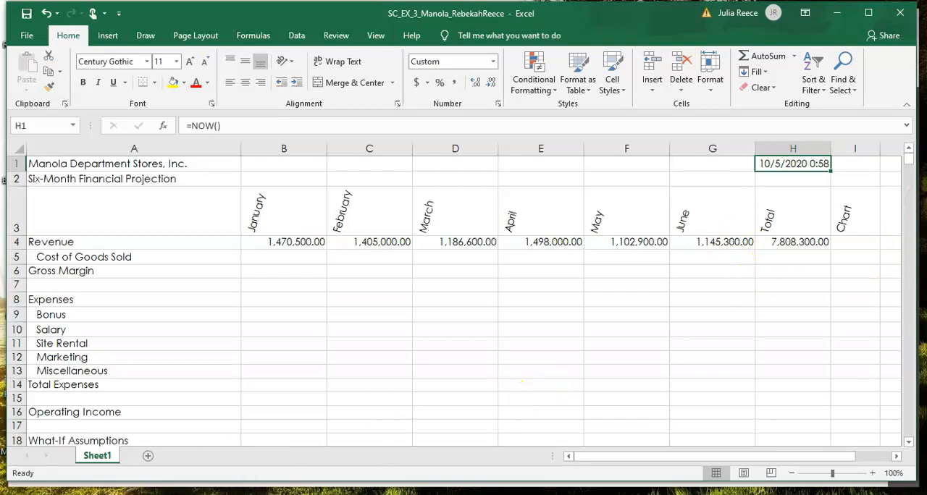
Step: Review the projection rows and What-If Assumptions, examining the January revenue in B4 and the margin percentage in B19
{"action": "left_click", "coordinate": [28, 459]}
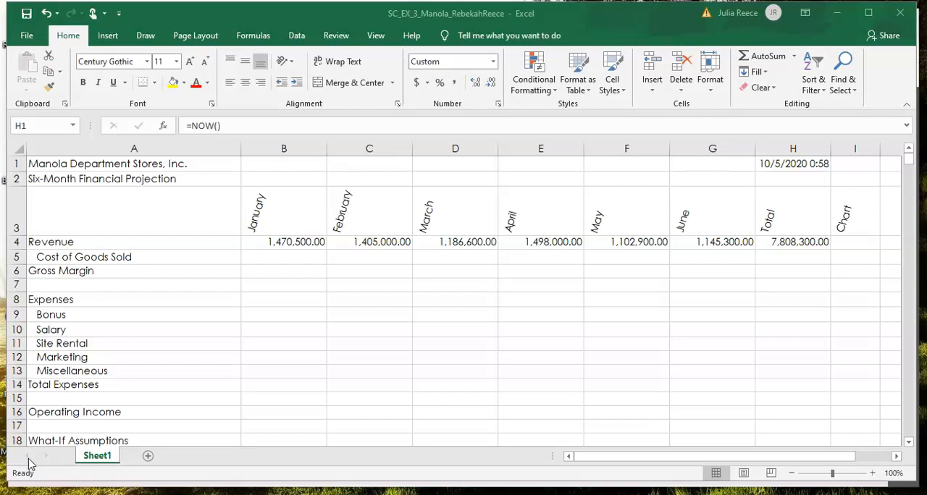
{"action": "scroll", "coordinate": [29, 464], "scroll_direction": "down", "scroll_amount": 5}
{"action": "scroll", "coordinate": [28, 464], "scroll_direction": "up", "scroll_amount": 1}
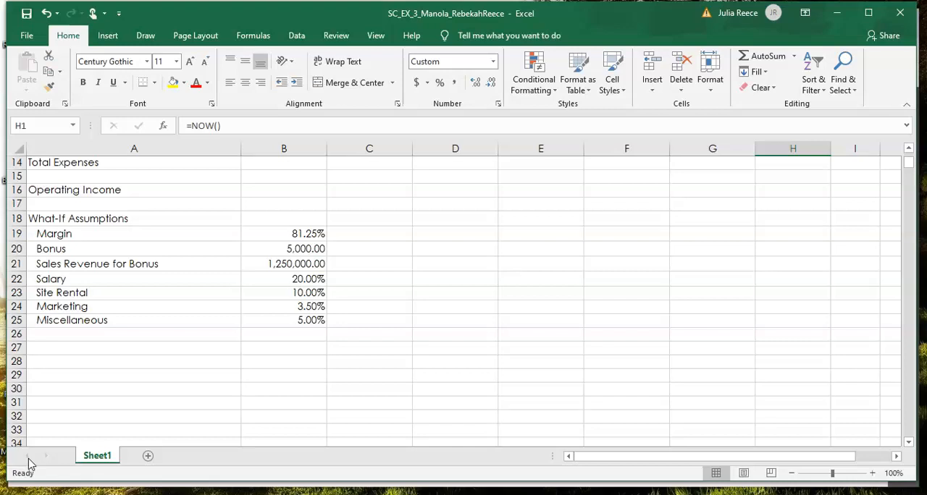
{"action": "scroll", "coordinate": [29, 464], "scroll_direction": "up", "scroll_amount": 5}
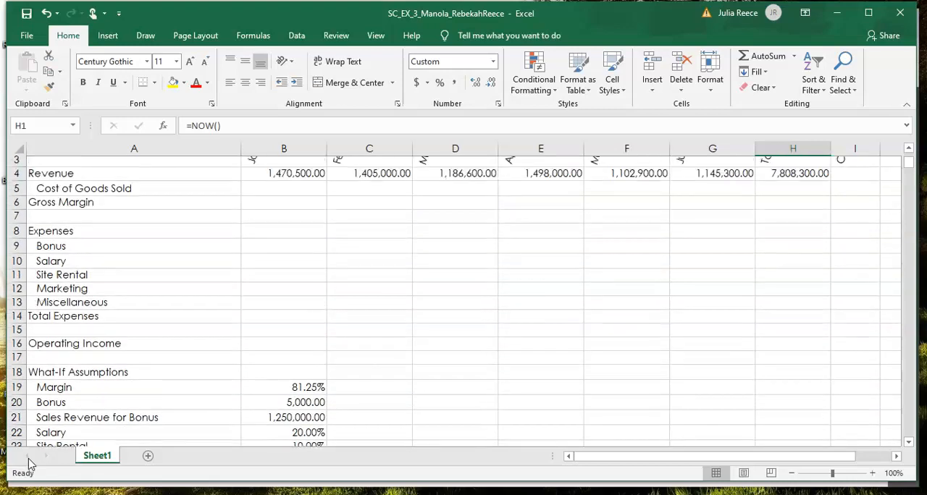
{"action": "scroll", "coordinate": [29, 463], "scroll_direction": "down", "scroll_amount": 1}
{"action": "scroll", "coordinate": [29, 463], "scroll_direction": "down", "scroll_amount": 2}
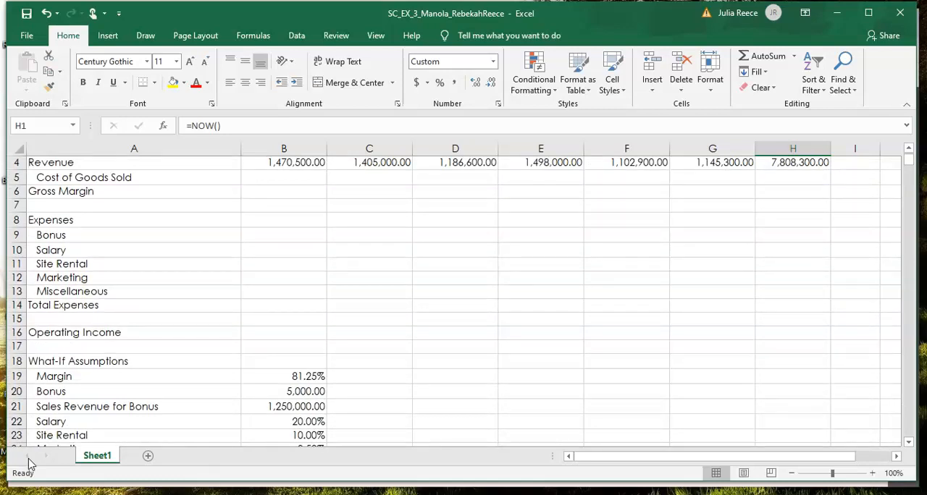
{"action": "scroll", "coordinate": [29, 464], "scroll_direction": "up", "scroll_amount": 3}
{"action": "scroll", "coordinate": [29, 463], "scroll_direction": "down", "scroll_amount": 2}
{"action": "scroll", "coordinate": [29, 463], "scroll_direction": "down", "scroll_amount": 1}
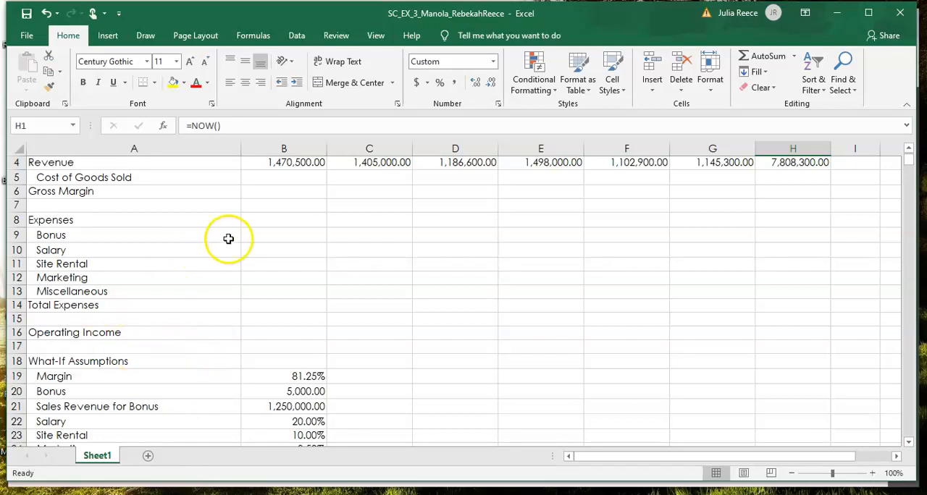
{"action": "left_click", "coordinate": [304, 165]}
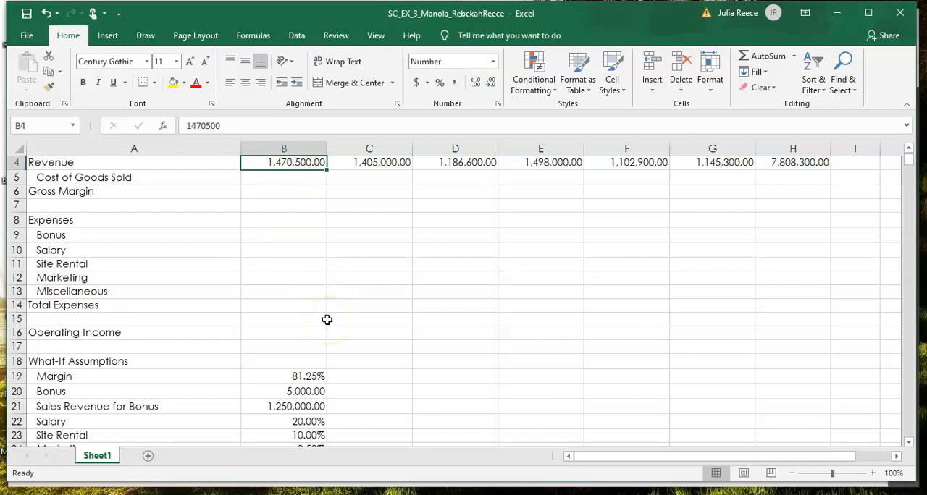
{"action": "left_click", "coordinate": [313, 376]}
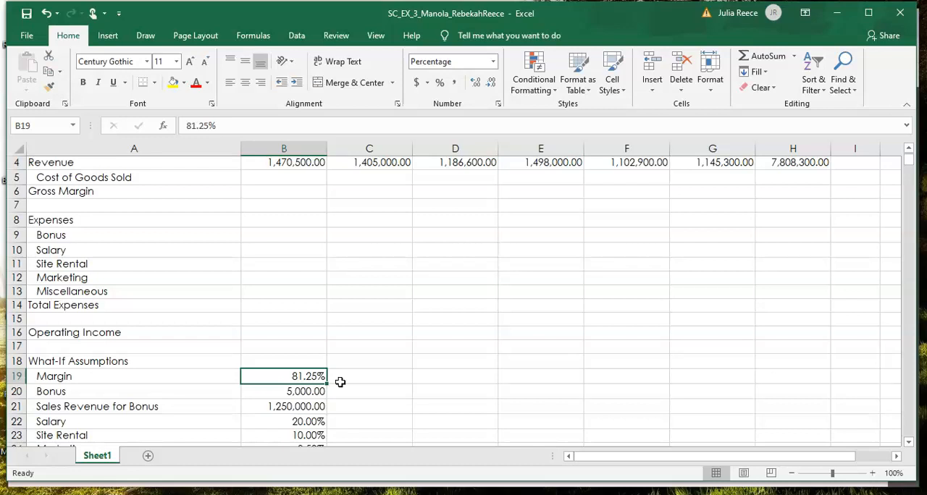
Step: Enter the January cost of goods sold formula =B4*(1-$B$19) in B5 and fill it across to D5
{"action": "left_click", "coordinate": [284, 192]}
{"action": "left_click", "coordinate": [283, 178]}
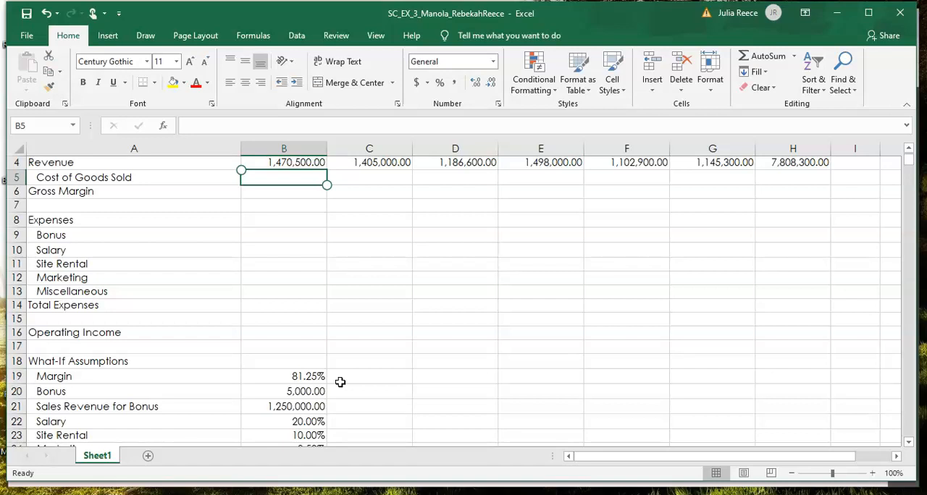
{"action": "type", "text": "="}
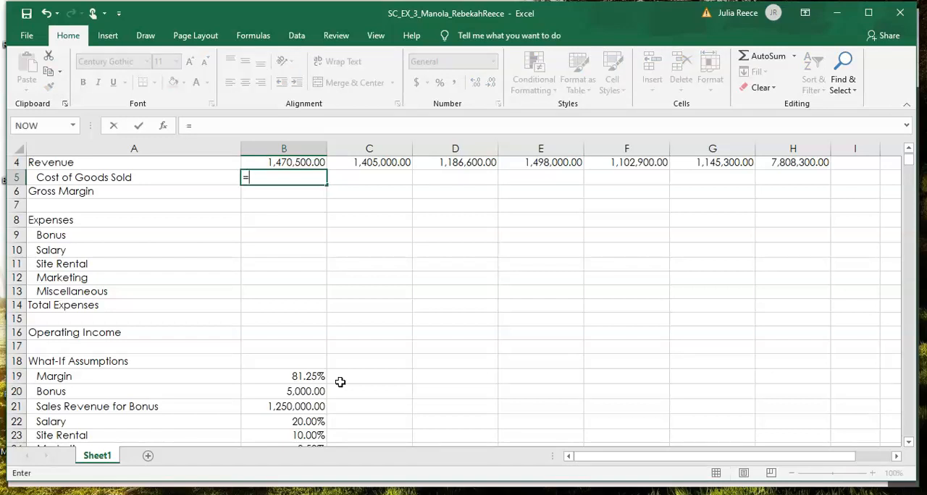
{"action": "left_click", "coordinate": [304, 162]}
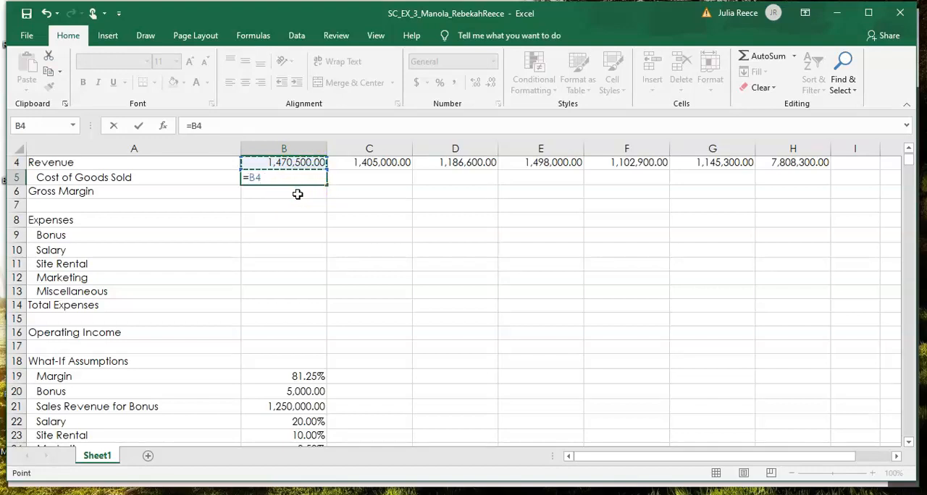
{"action": "type", "text": "*"}
{"action": "type", "text": "(1-b"}
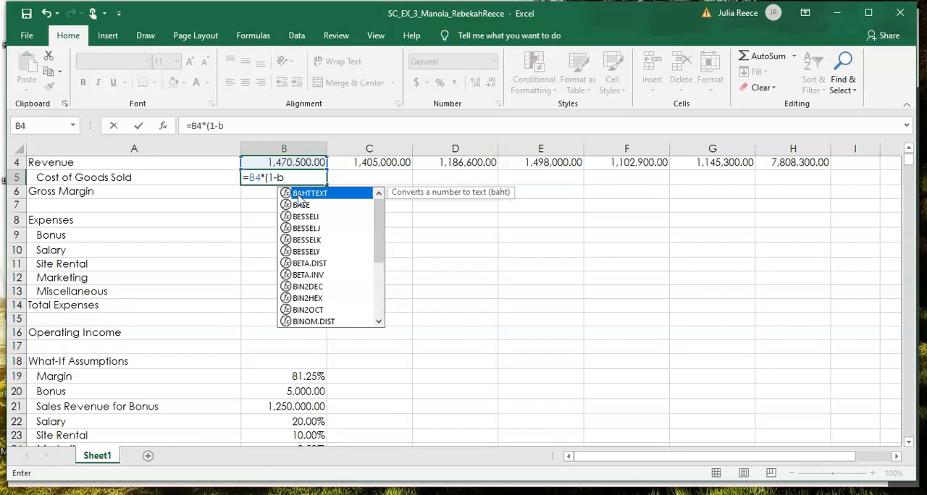
{"action": "type", "text": "19"}
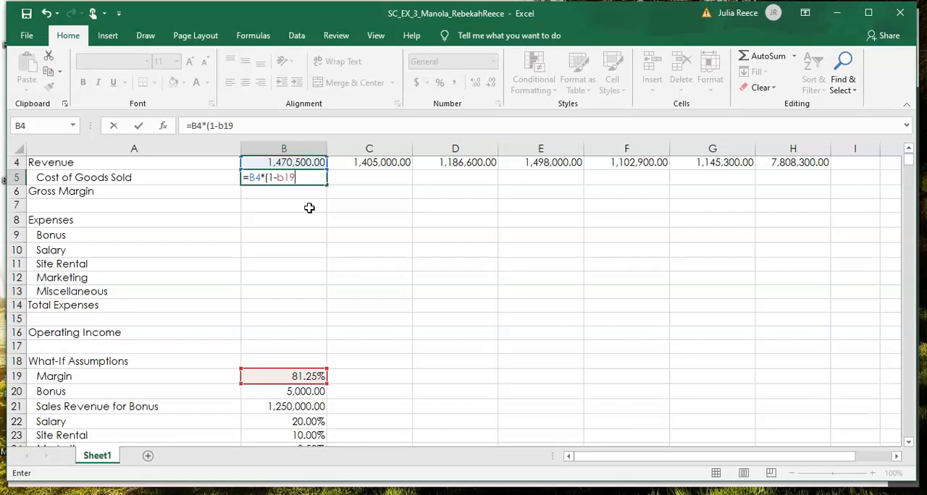
{"action": "key", "text": "F4"}
{"action": "left_click", "coordinate": [142, 126]}
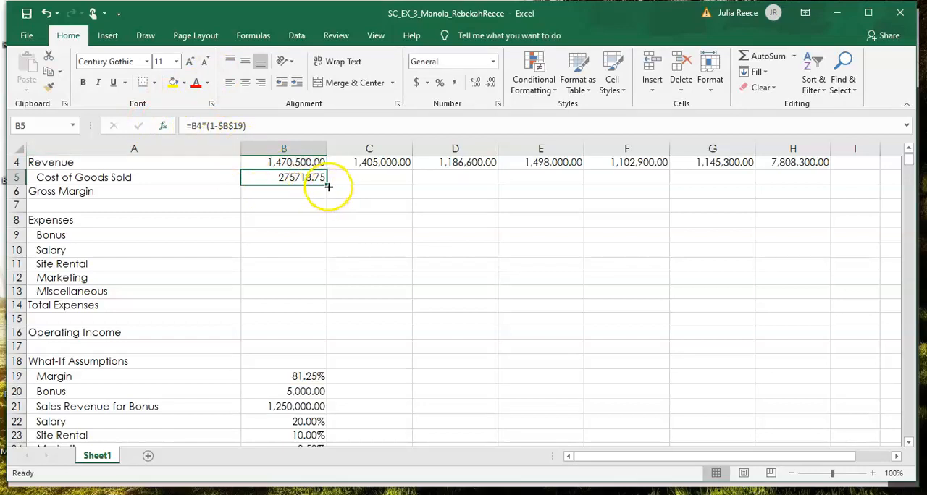
{"action": "left_click_drag", "start_coordinate": [328, 186], "coordinate": [457, 188]}
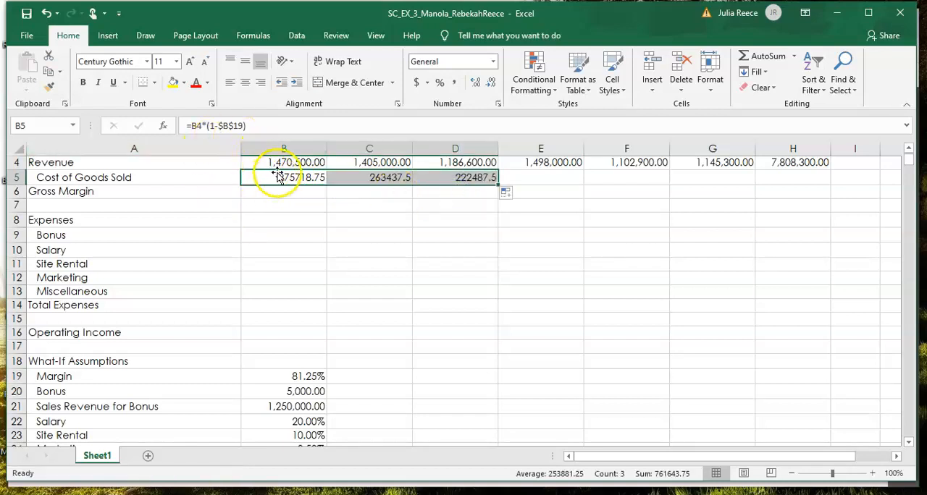
Step: Compare the cost of goods sold formulas in B5 and C5, checking their relative revenue references and absolute margin reference
{"action": "left_click_drag", "start_coordinate": [277, 165], "coordinate": [272, 176]}
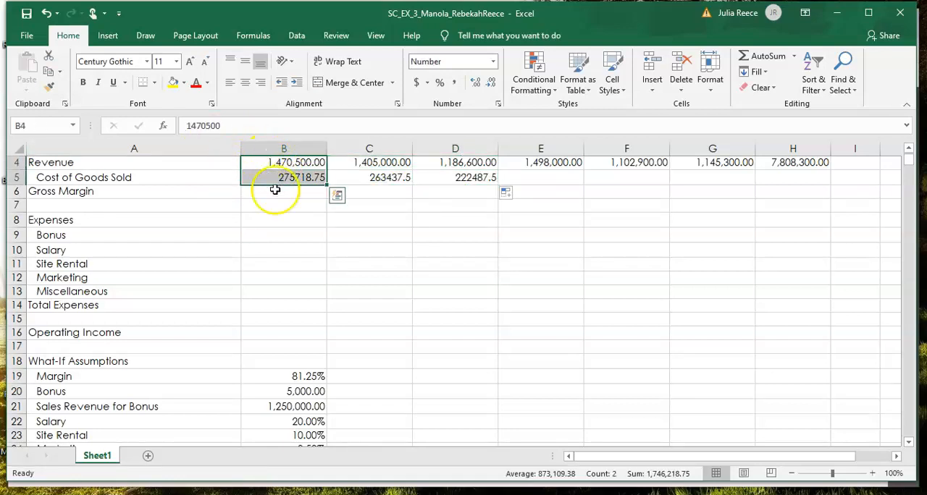
{"action": "left_click", "coordinate": [279, 202]}
{"action": "left_click", "coordinate": [275, 177]}
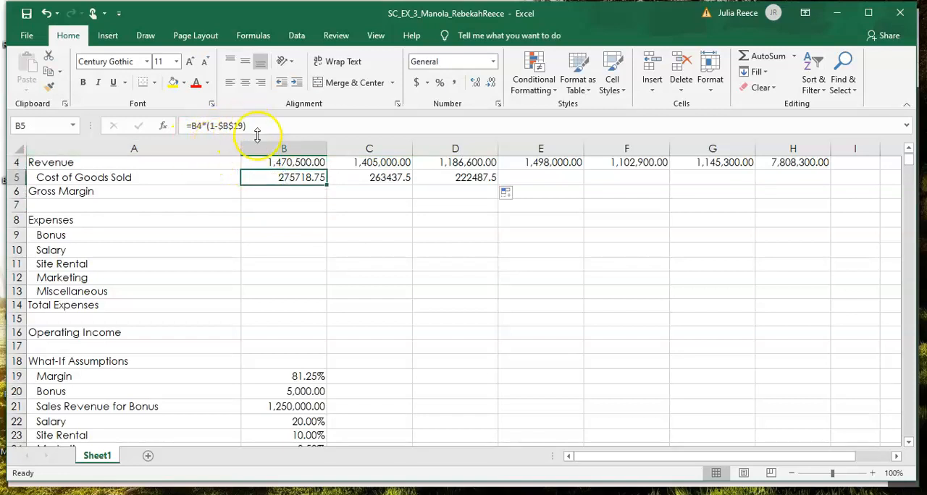
{"action": "double_click", "coordinate": [289, 171]}
{"action": "scroll", "coordinate": [290, 172], "scroll_direction": "up", "scroll_amount": 1}
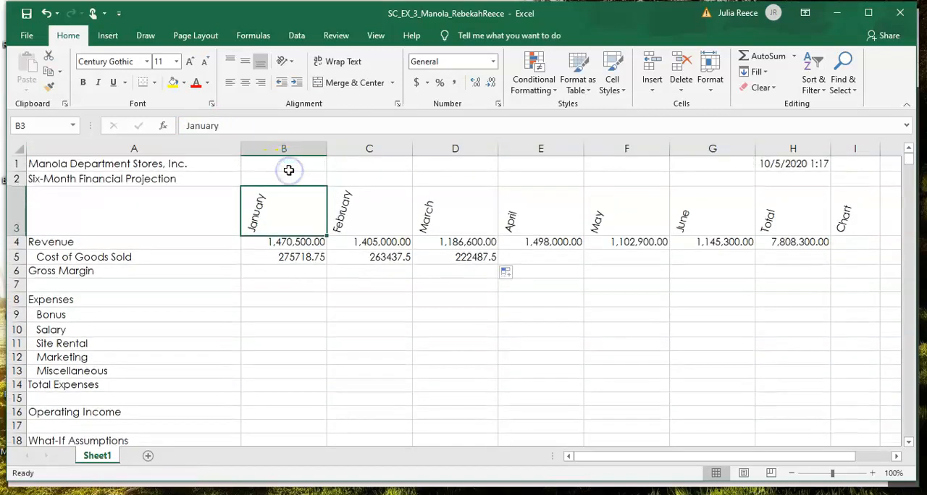
{"action": "double_click", "coordinate": [302, 262]}
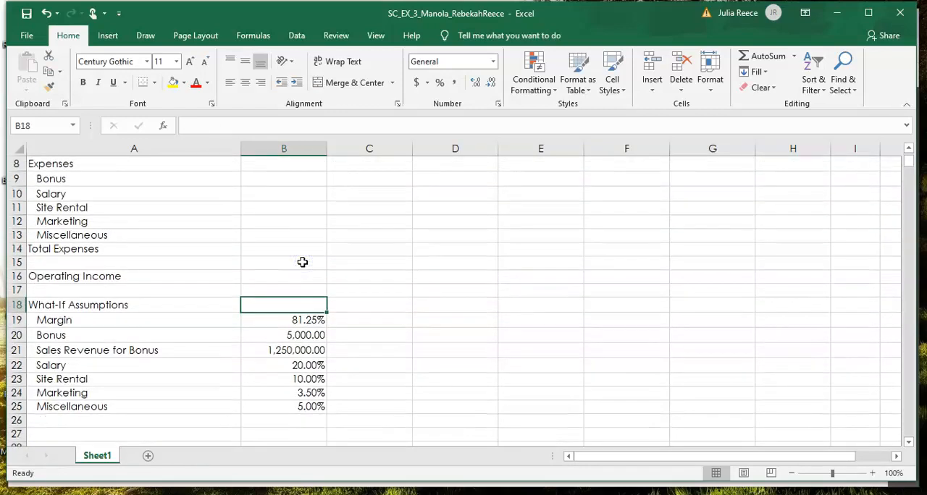
{"action": "scroll", "coordinate": [303, 262], "scroll_direction": "down", "scroll_amount": 2}
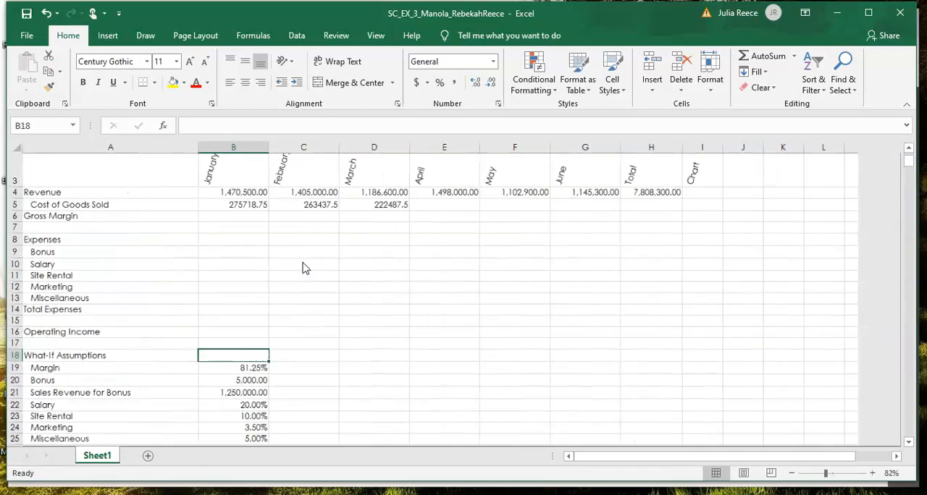
{"action": "left_click", "coordinate": [235, 211]}
{"action": "double_click", "coordinate": [236, 212]}
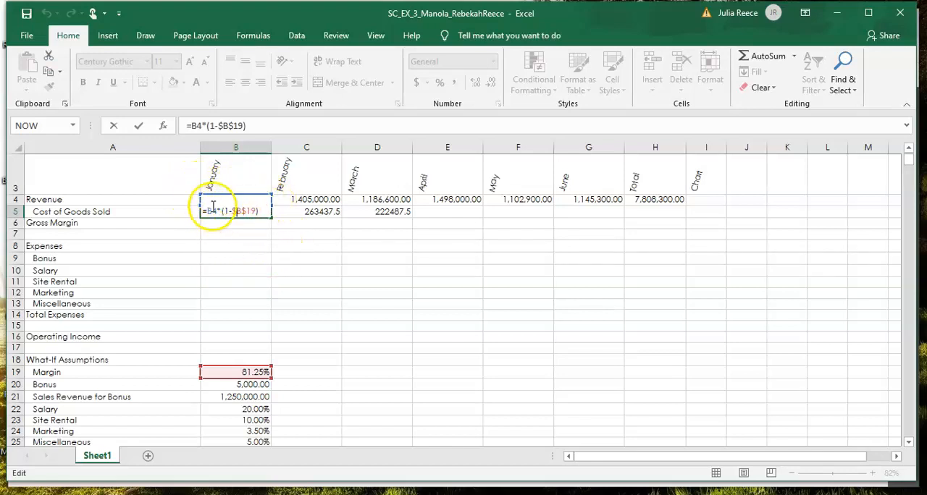
{"action": "left_click", "coordinate": [299, 213]}
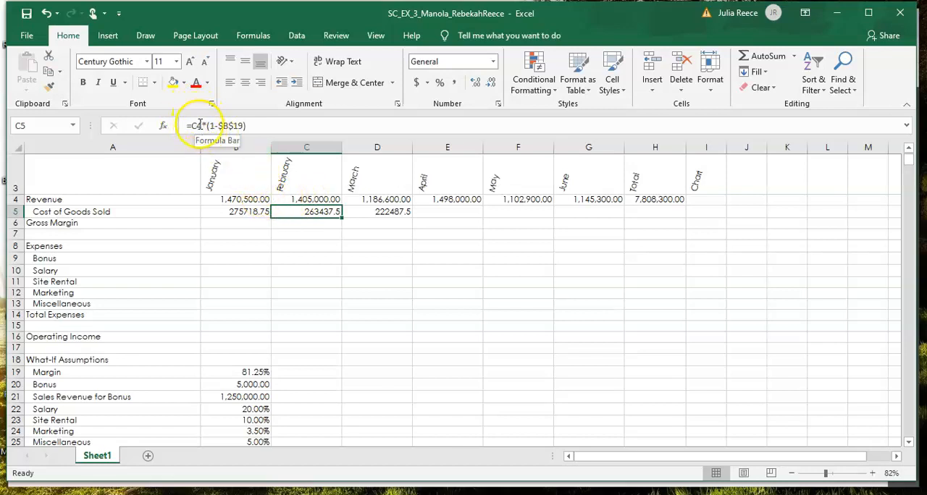
{"action": "left_click", "coordinate": [231, 211]}
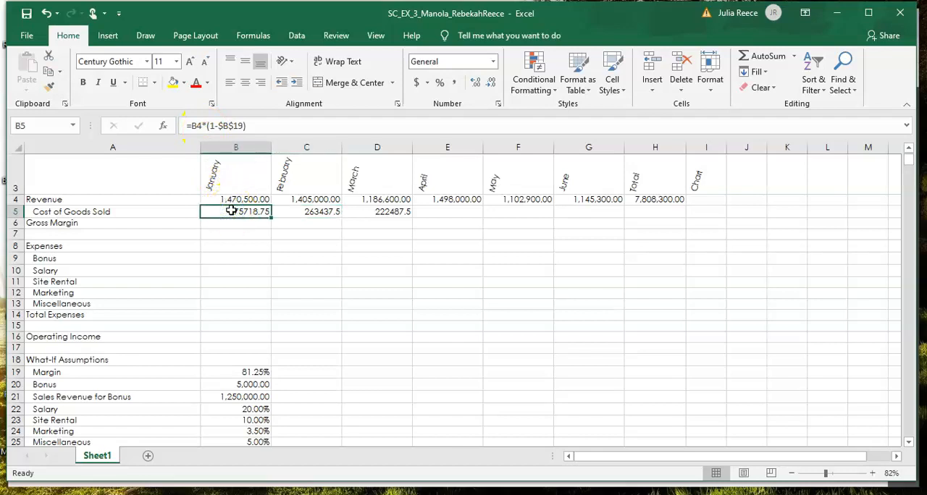
{"action": "left_click", "coordinate": [308, 212]}
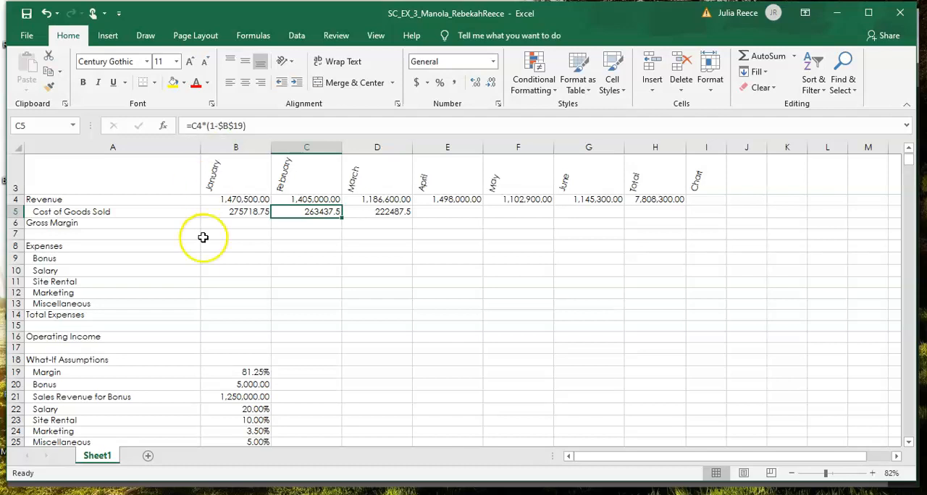
Step: Examine the February and March cost of goods sold formulas in C5 and D5, checking their revenue and margin references
{"action": "left_click", "coordinate": [305, 273]}
{"action": "left_click", "coordinate": [312, 318]}
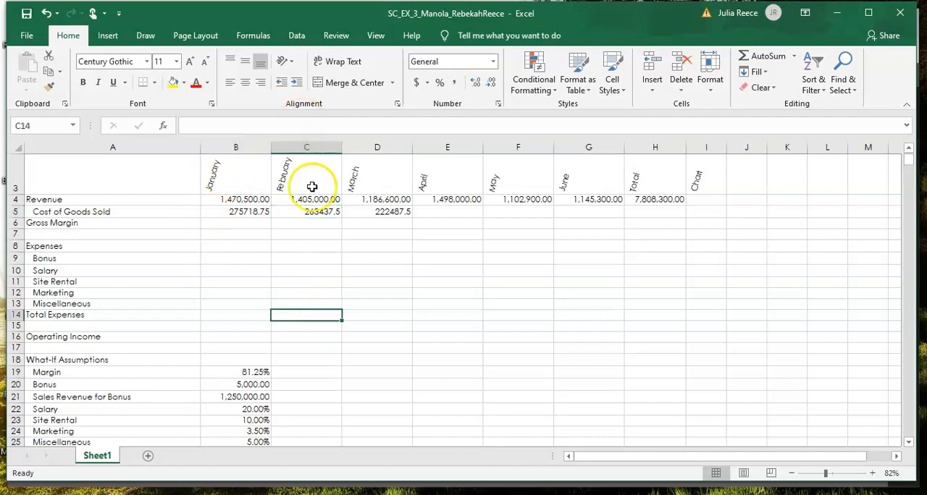
{"action": "left_click", "coordinate": [317, 221]}
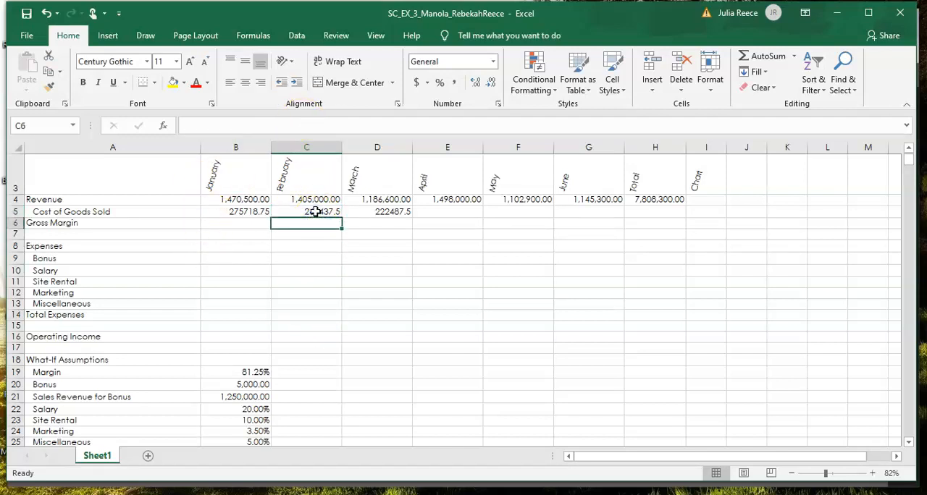
{"action": "left_click", "coordinate": [313, 212]}
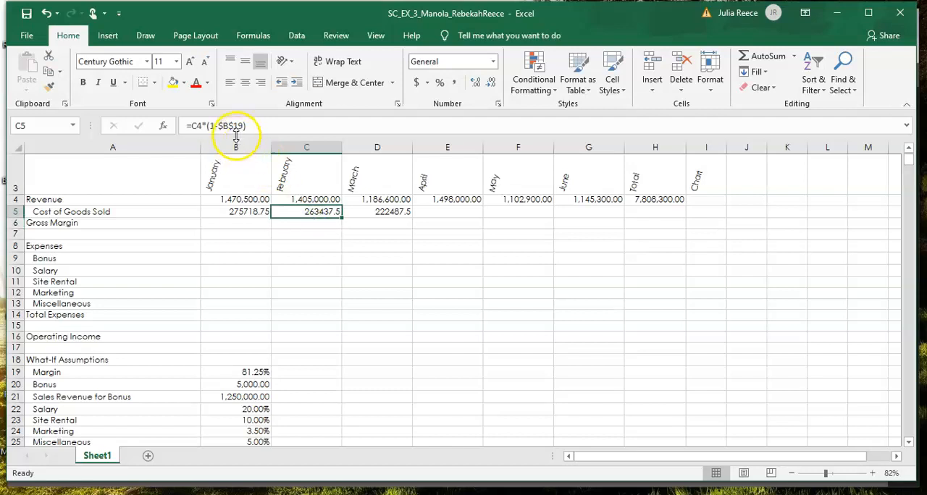
{"action": "left_click", "coordinate": [389, 212]}
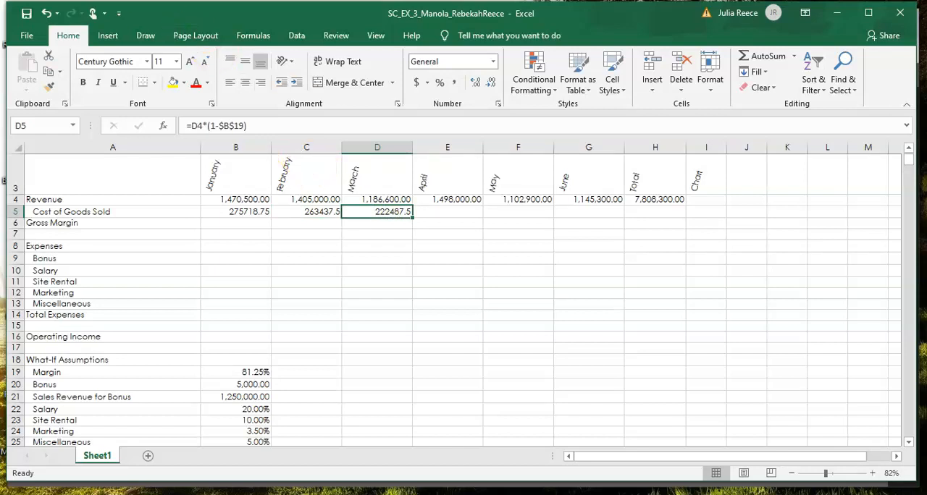
Step: Undo the fill of the cost of goods sold formula across C5:D5, keeping the January formula in B5
{"action": "left_click", "coordinate": [47, 14]}
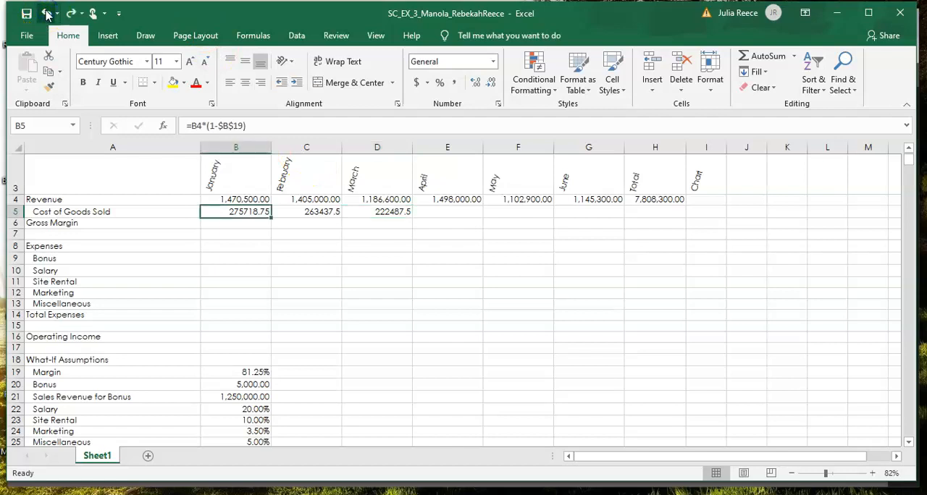
{"action": "left_click", "coordinate": [47, 14]}
{"action": "left_click", "coordinate": [47, 13]}
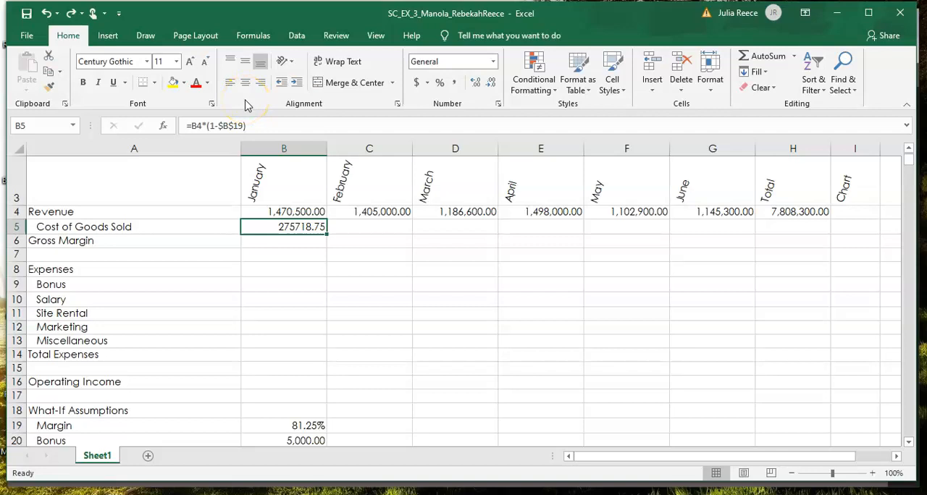
Step: Change the margin reference in B5 to relative, making the formula =B4*(1-B19), and fill it across to D5
{"action": "left_click", "coordinate": [235, 126]}
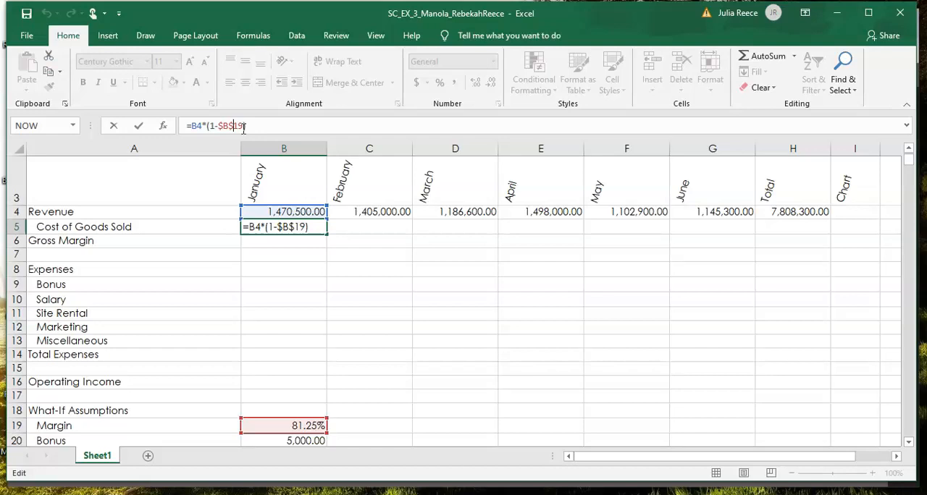
{"action": "key", "text": "F4"}
{"action": "key", "text": "F4"}
{"action": "key", "text": "F4"}
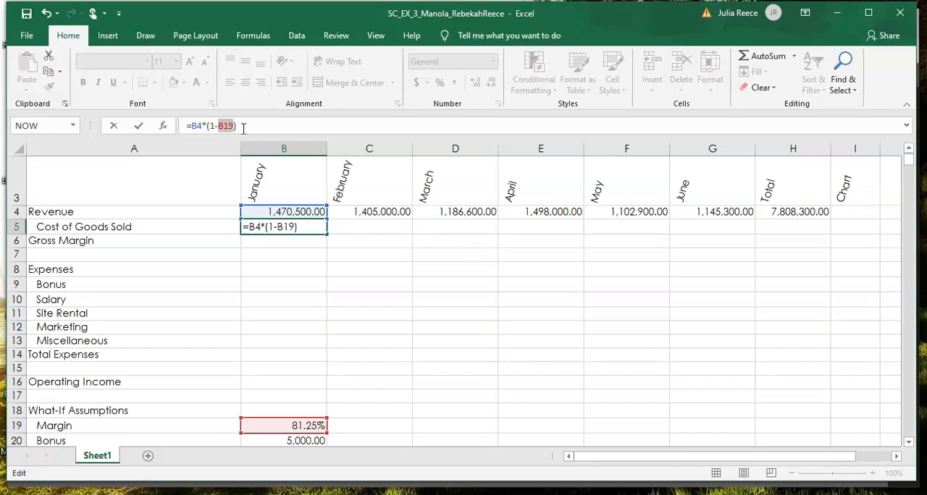
{"action": "key", "text": "F4"}
{"action": "key", "text": "F4"}
{"action": "key", "text": "F4"}
{"action": "key", "text": "F4"}
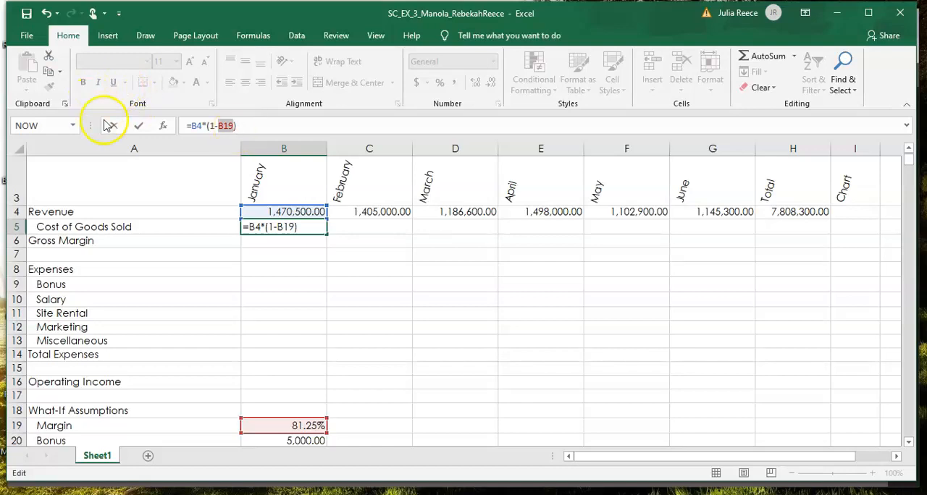
{"action": "left_click", "coordinate": [140, 127]}
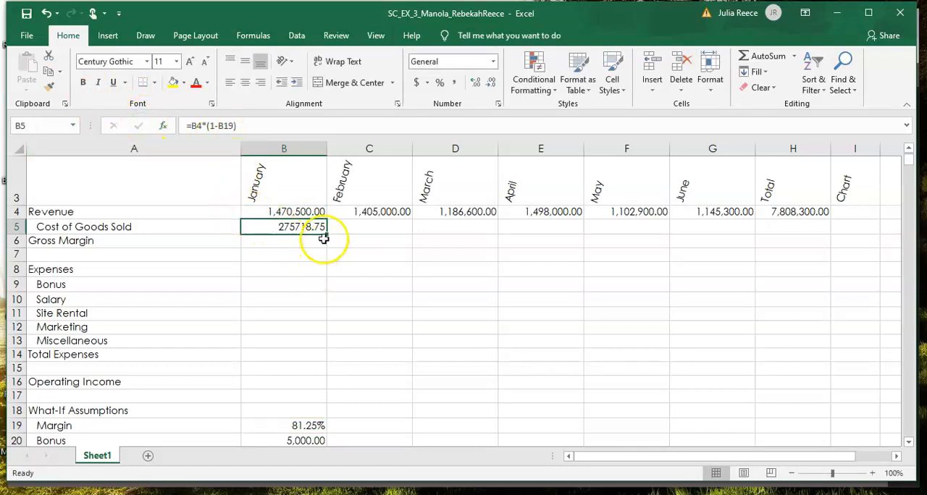
{"action": "left_click_drag", "start_coordinate": [326, 233], "coordinate": [465, 226]}
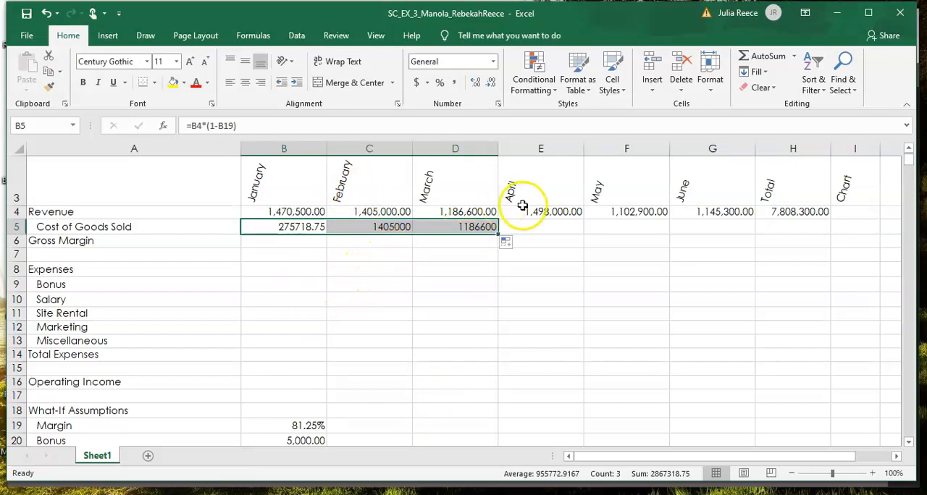
Step: Compare the cost of goods sold formulas in B5, C5 and D5, checking which margin cell each one references
{"action": "left_click", "coordinate": [296, 227]}
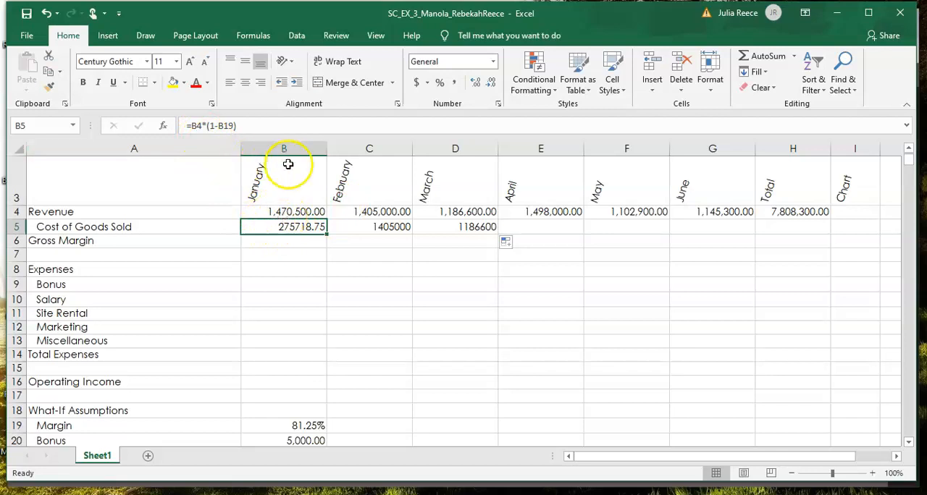
{"action": "left_click", "coordinate": [312, 296]}
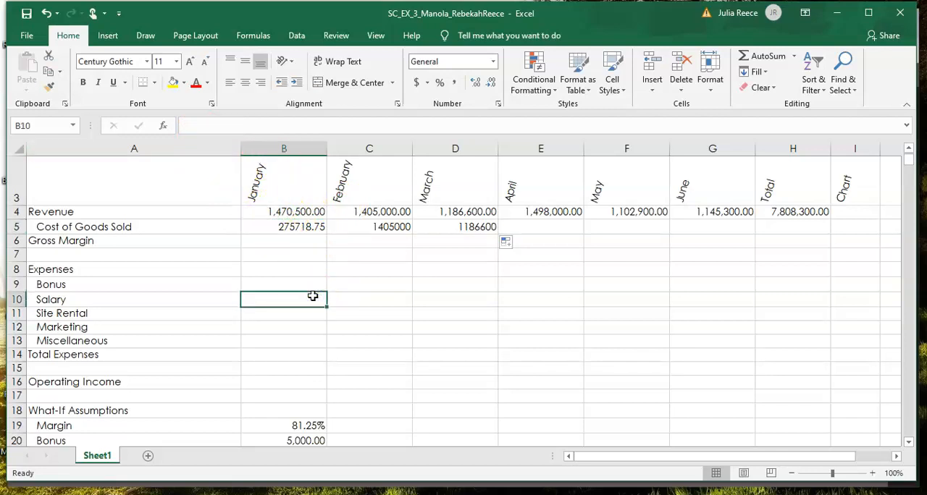
{"action": "left_click", "coordinate": [391, 229]}
{"action": "type", "text": "=C4*(1-C19)"}
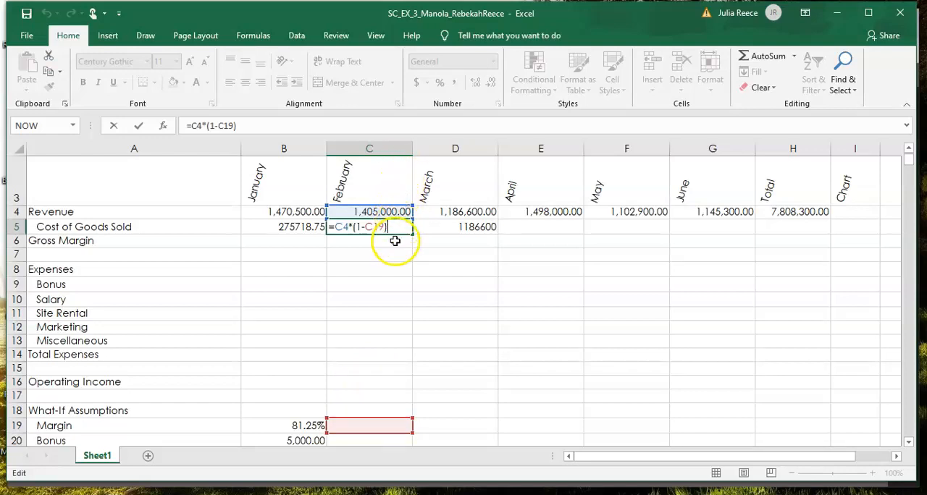
{"action": "key", "text": "ctrl+Return"}
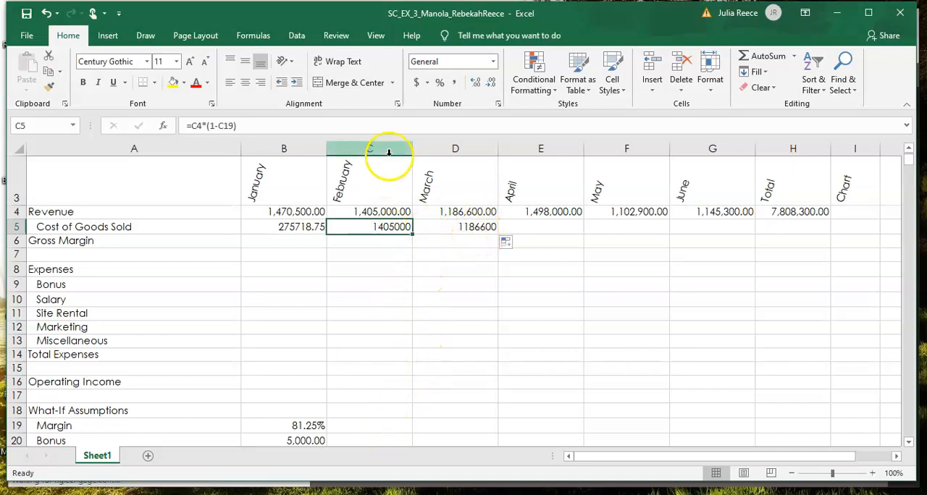
{"action": "double_click", "coordinate": [375, 229]}
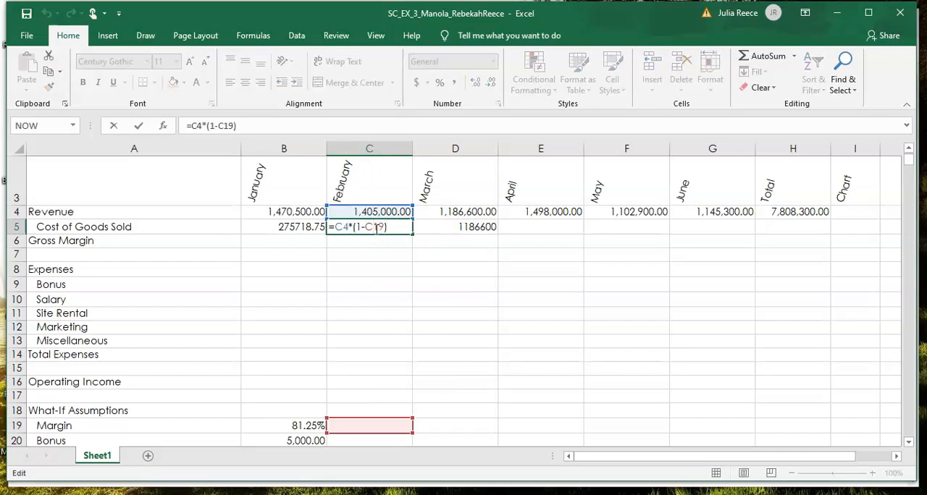
{"action": "left_click", "coordinate": [478, 226]}
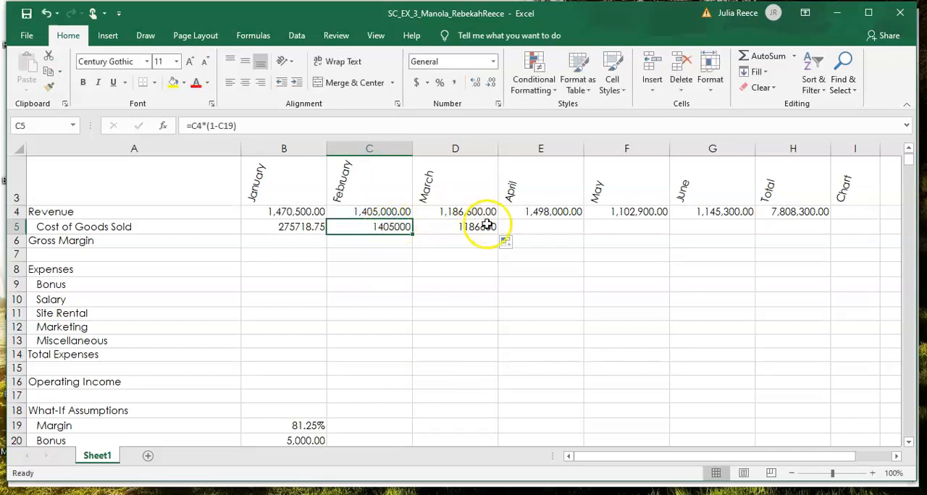
{"action": "double_click", "coordinate": [483, 229]}
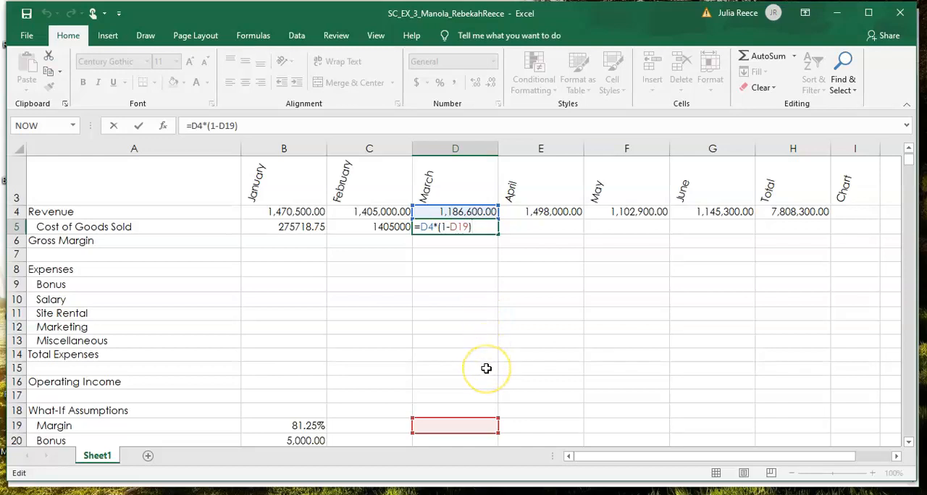
{"action": "key", "text": "ctrl+Return"}
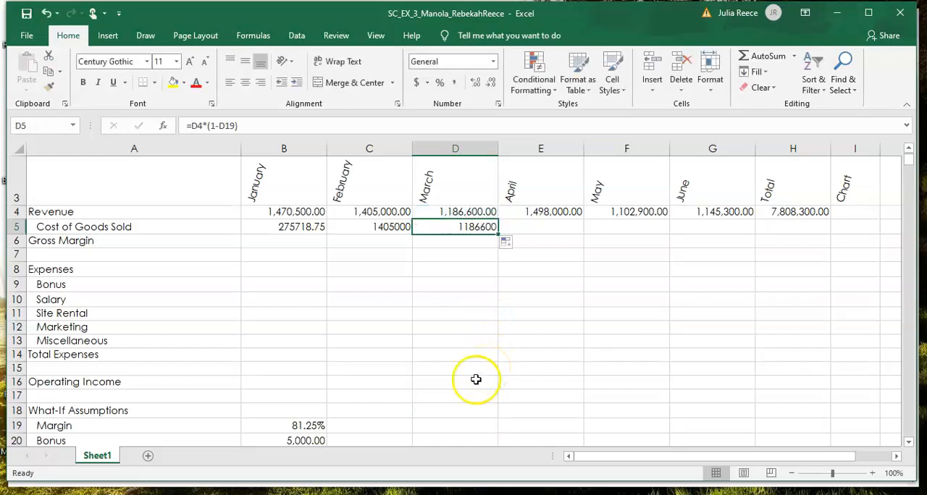
Step: Undo the fill across C5:D5 and the relative margin reference change in B5
{"action": "left_click", "coordinate": [462, 328]}
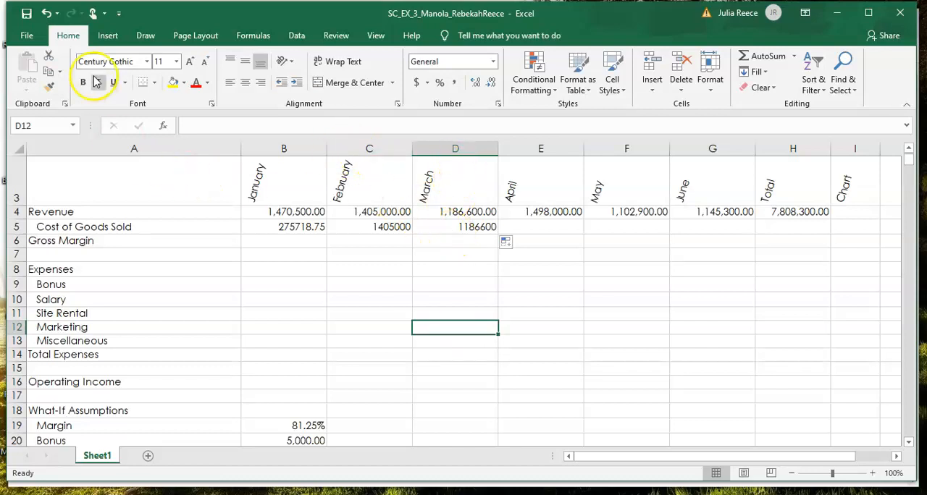
{"action": "left_click", "coordinate": [47, 17]}
{"action": "left_click", "coordinate": [47, 17]}
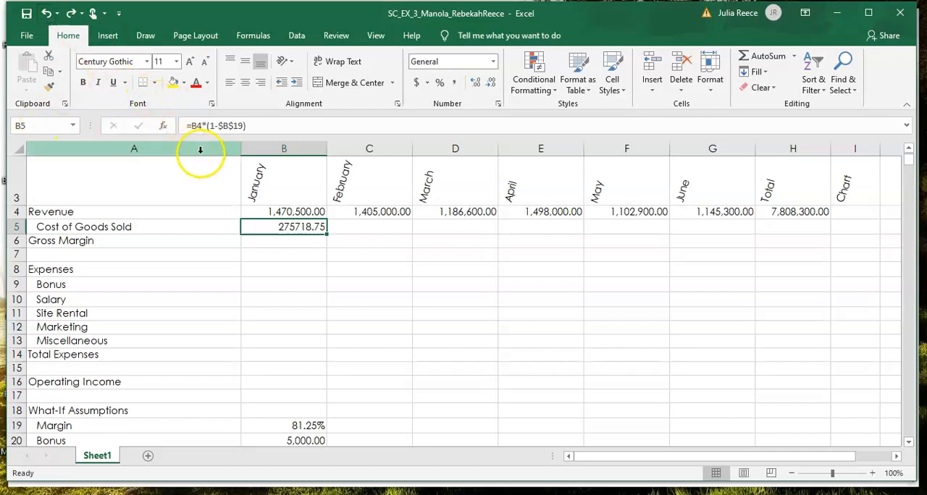
Step: Select the January Gross Margin cell B6
{"action": "left_click", "coordinate": [282, 245]}
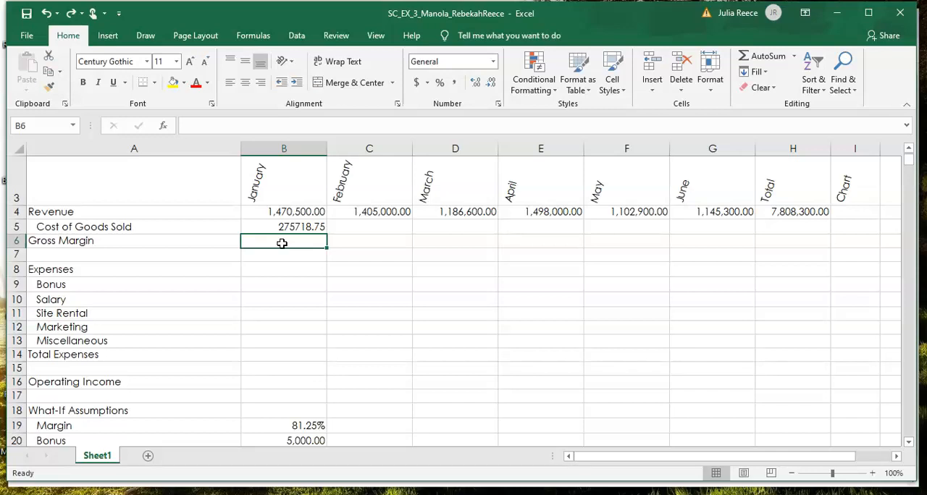
Step: Calculate the January Gross Margin in B6 with the formula =B4-B5
{"action": "key", "text": "ctrl+z"}
{"action": "type", "text": "="}
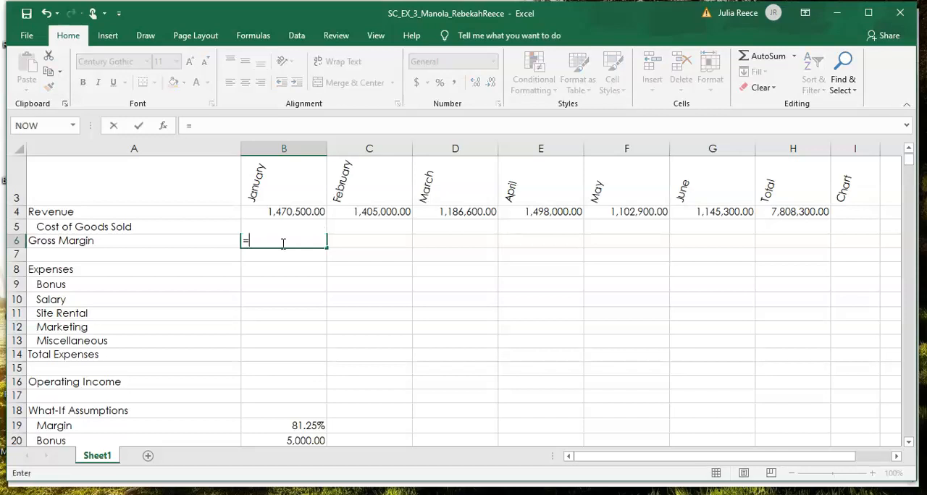
{"action": "type", "text": "b"}
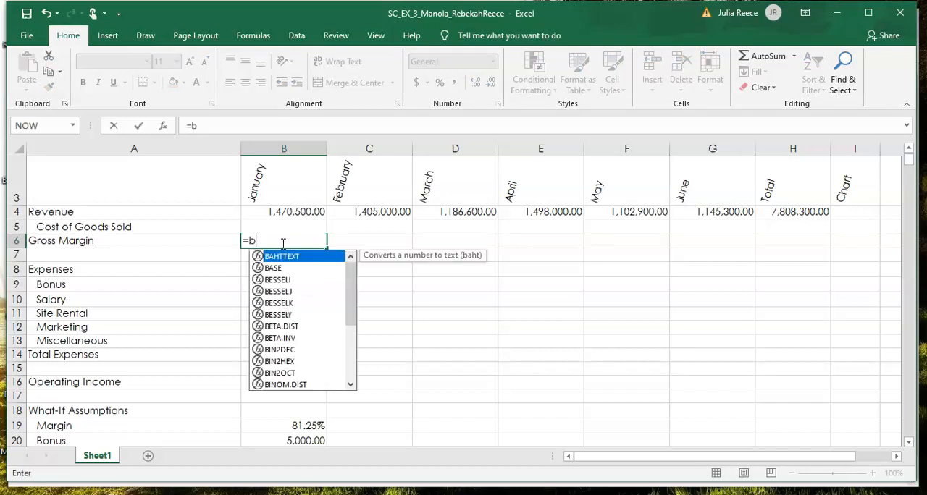
{"action": "type", "text": "4-"}
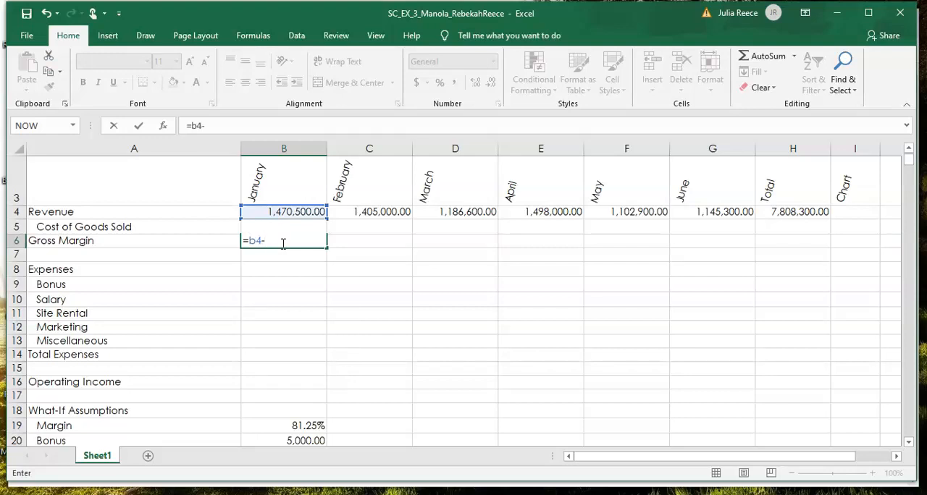
{"action": "type", "text": "b5"}
{"action": "left_click", "coordinate": [138, 128]}
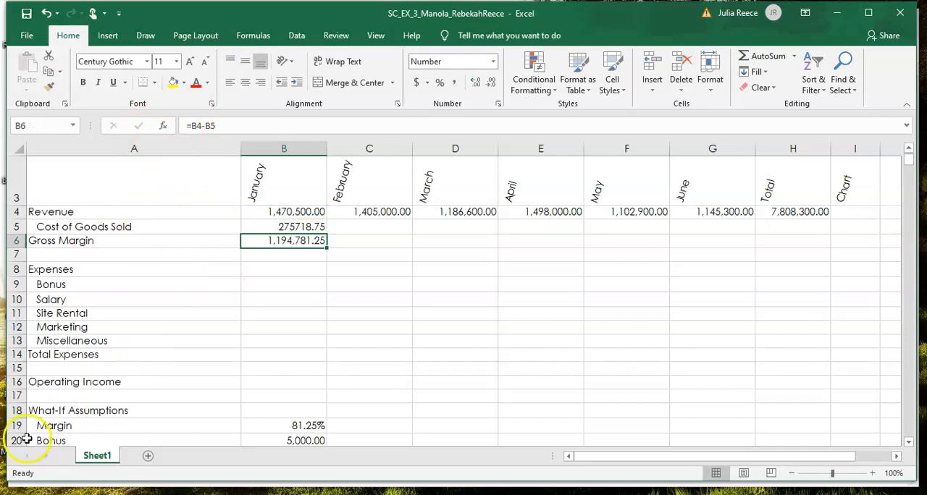
Step: Examine the Bonus and Sales Revenue for Bonus assumptions in rows 20 and 21 that govern the bonus expense
{"action": "left_click", "coordinate": [36, 467]}
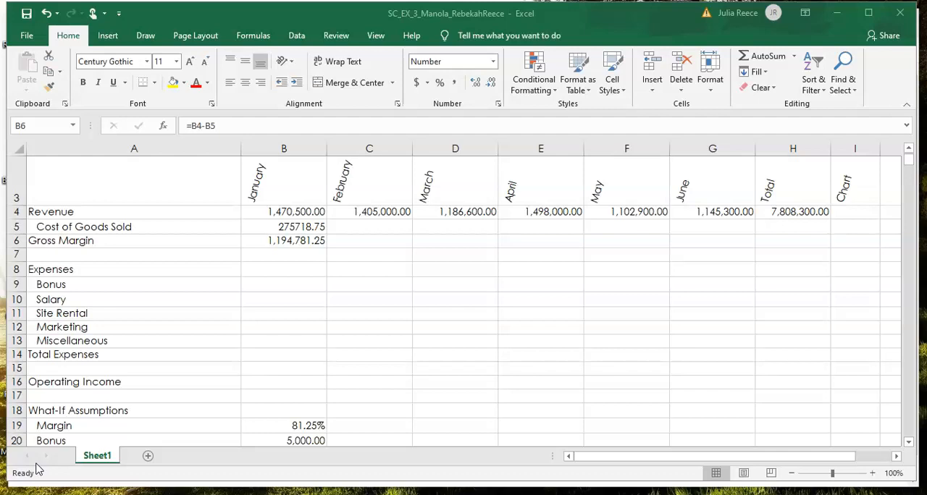
{"action": "left_click", "coordinate": [38, 469]}
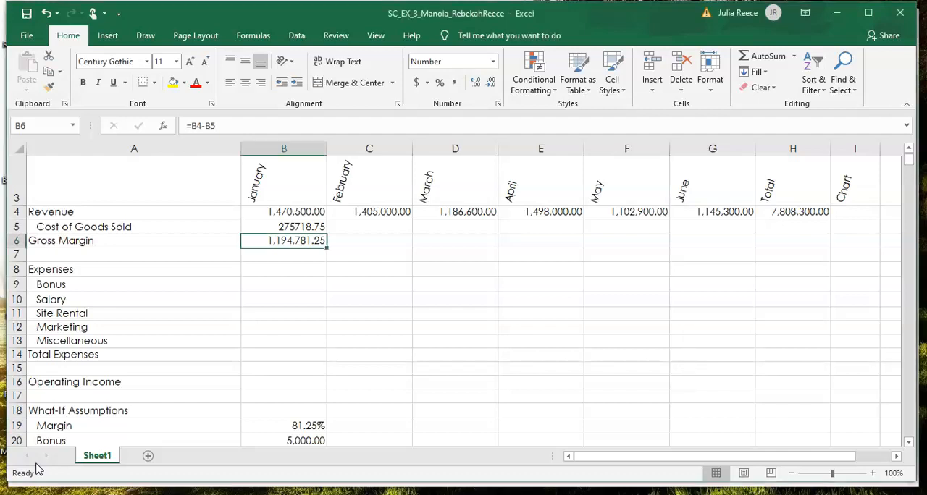
{"action": "left_click", "coordinate": [908, 443]}
{"action": "left_click", "coordinate": [898, 456]}
{"action": "left_click", "coordinate": [898, 456]}
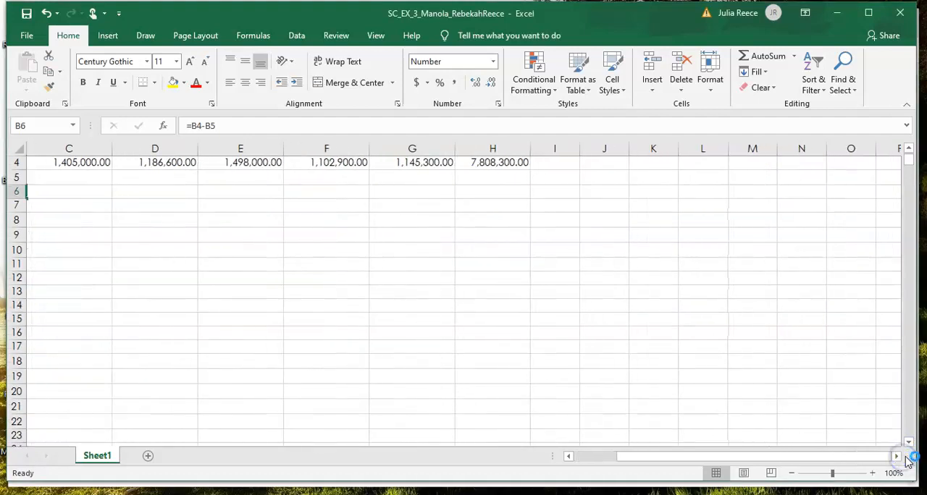
{"action": "left_click", "coordinate": [573, 457]}
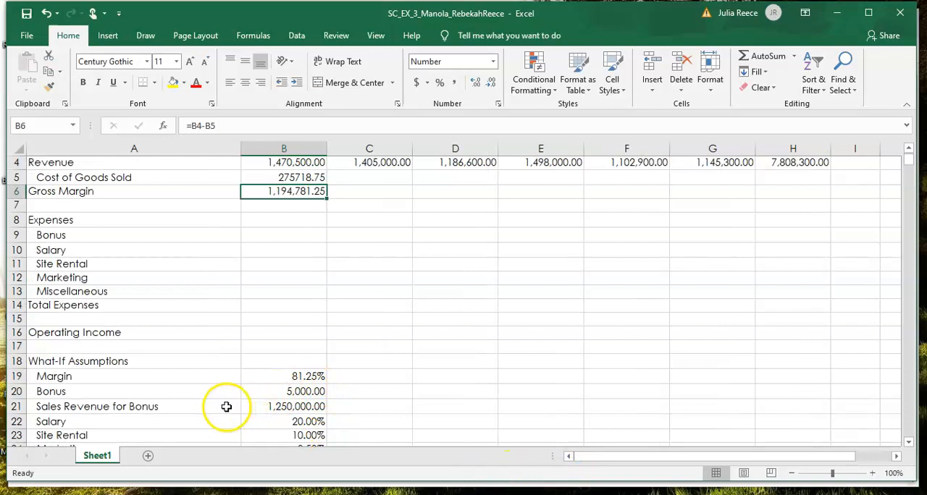
{"action": "left_click", "coordinate": [275, 393]}
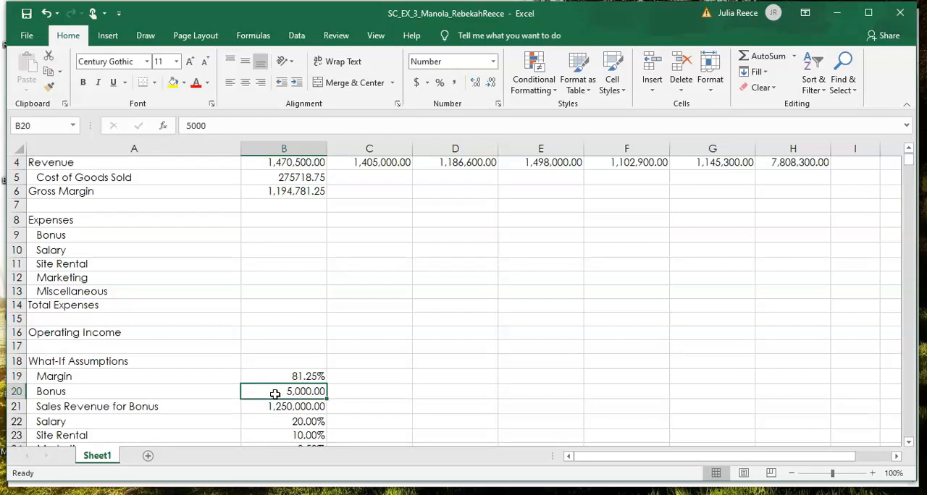
{"action": "left_click", "coordinate": [161, 407]}
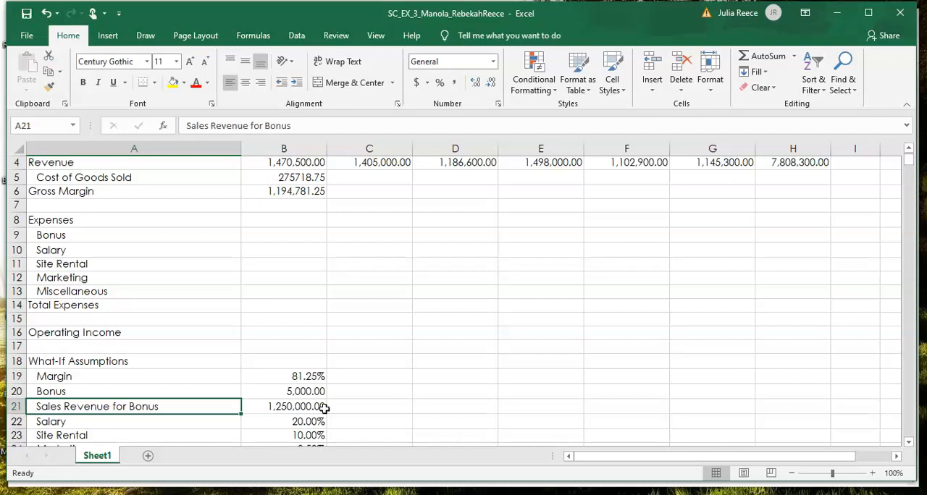
{"action": "left_click", "coordinate": [284, 409]}
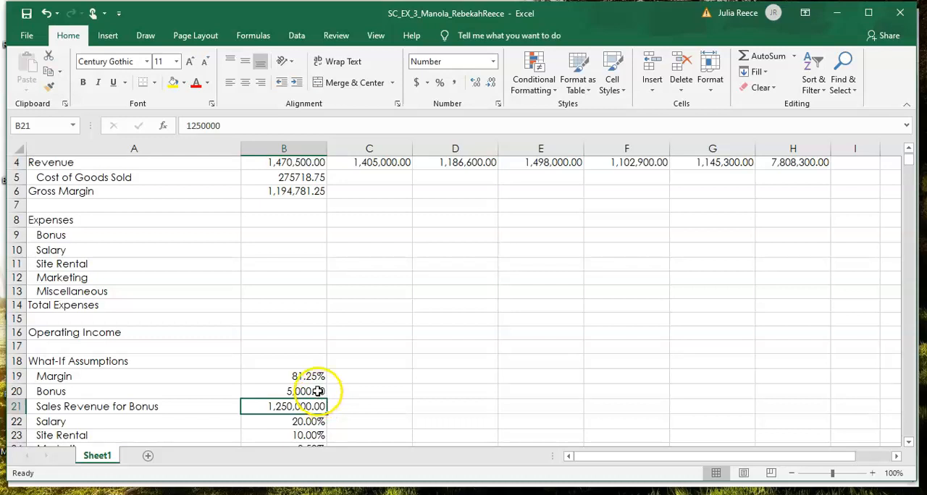
{"action": "left_click", "coordinate": [318, 391]}
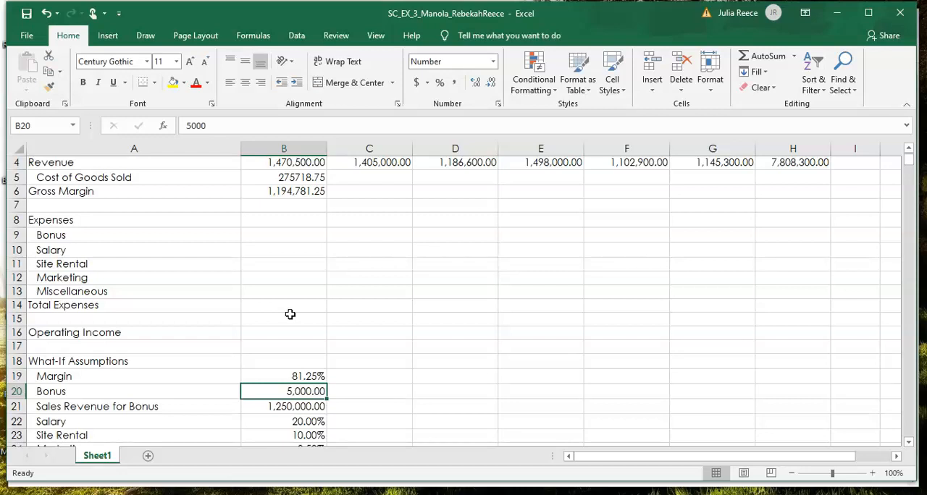
Step: Insert the IF function from the Most Recently Used category into the January Bonus cell B9
{"action": "left_click", "coordinate": [278, 235]}
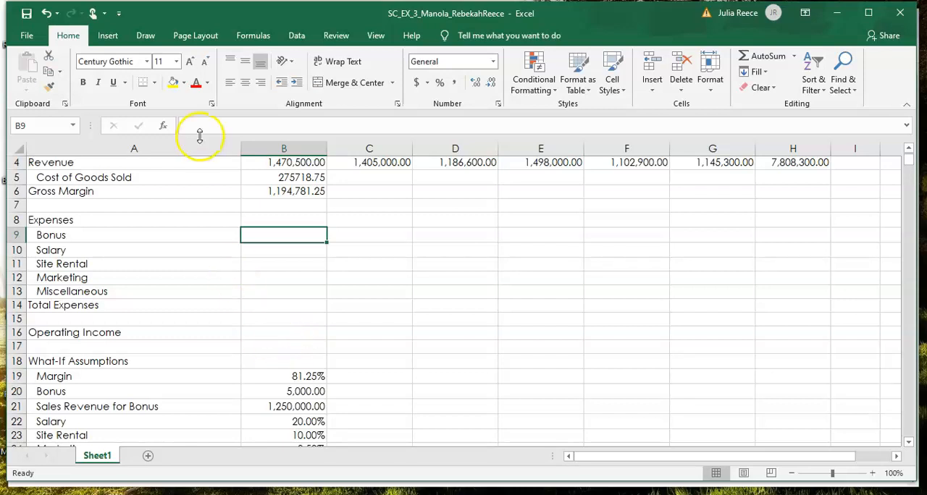
{"action": "left_click", "coordinate": [163, 129]}
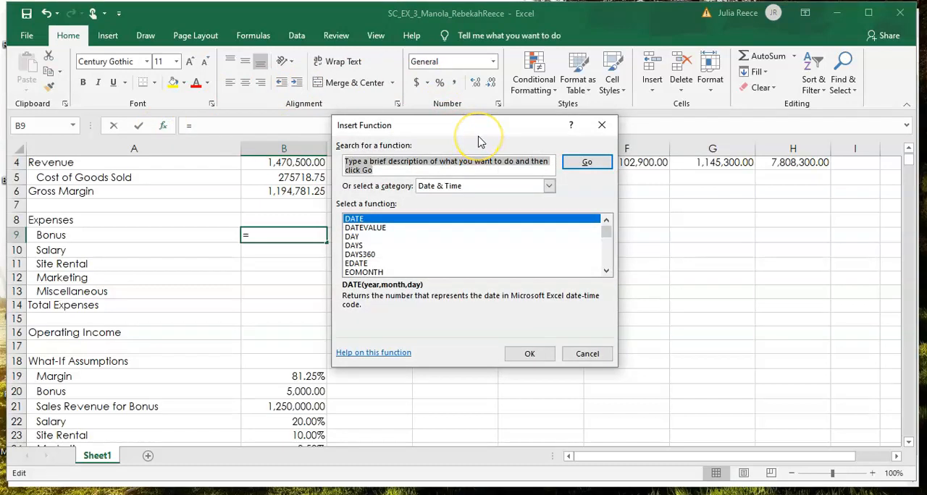
{"action": "left_click", "coordinate": [549, 187]}
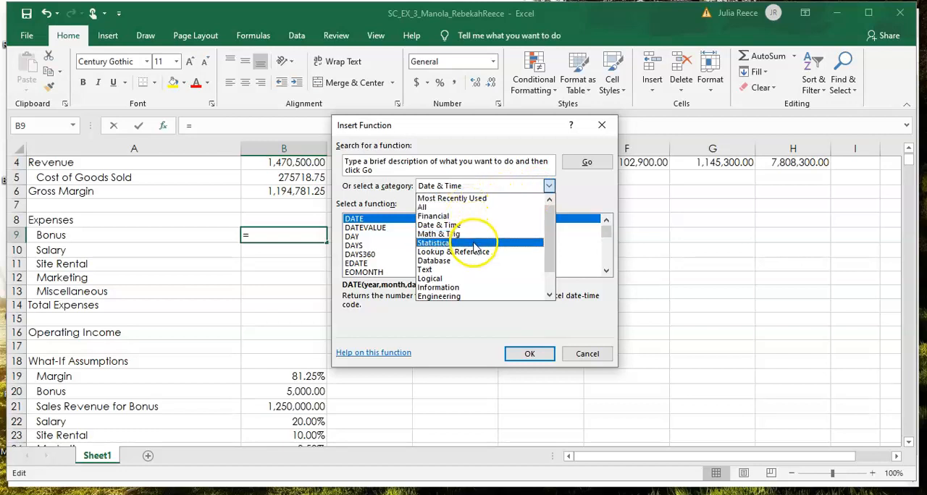
{"action": "left_click", "coordinate": [472, 199]}
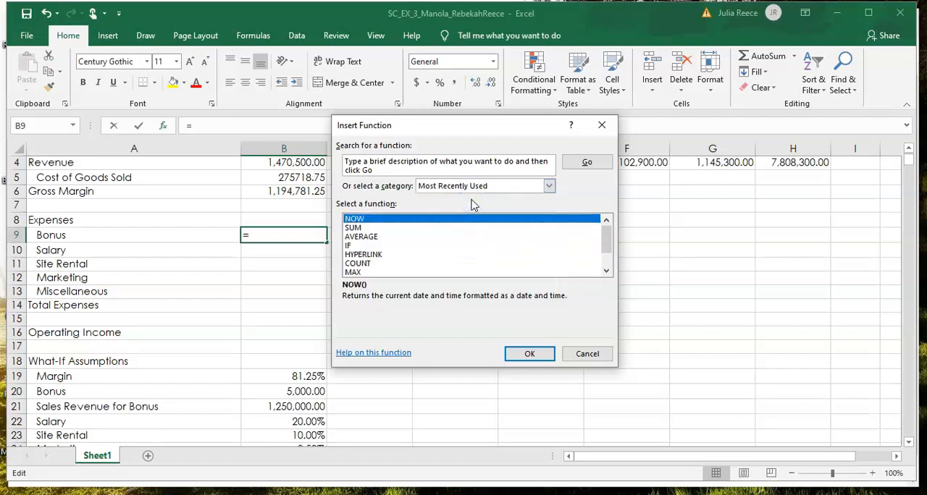
{"action": "left_click", "coordinate": [349, 246]}
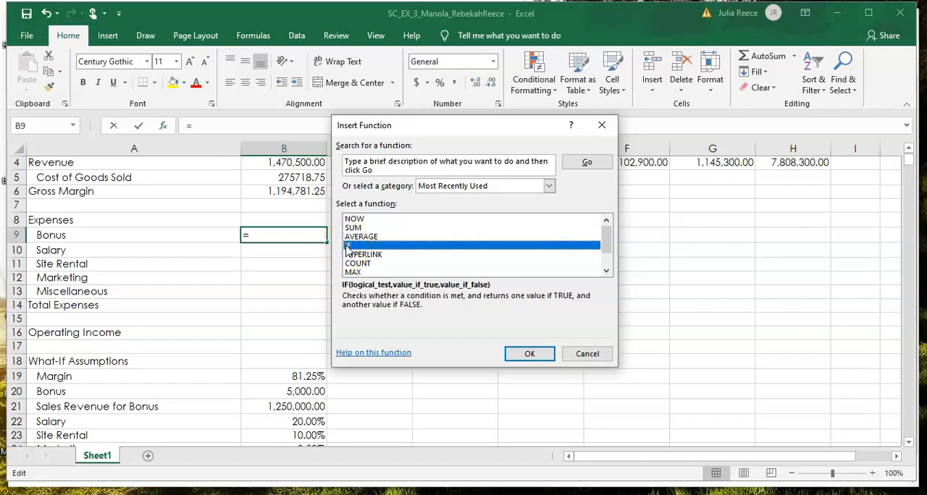
{"action": "left_click", "coordinate": [531, 354]}
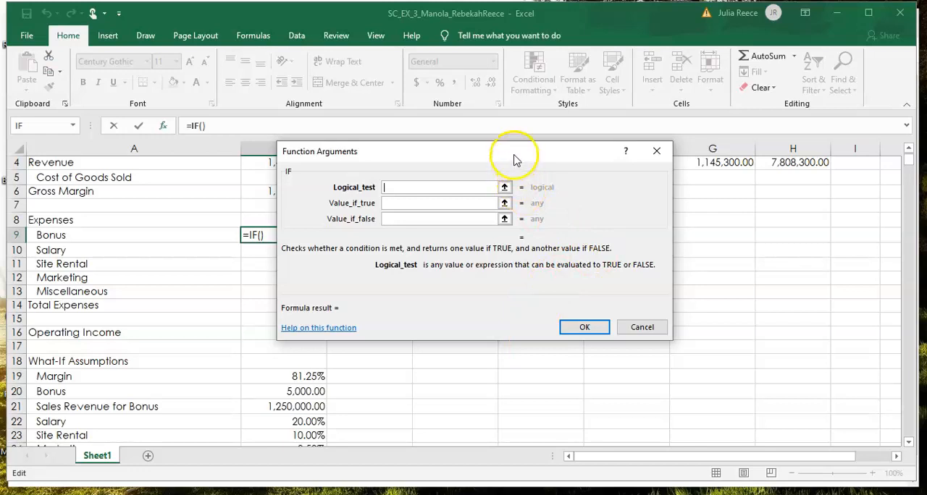
Step: Set the IF function's logical test to B4>=$B$21, with an absolute reference to the Sales Revenue for Bonus
{"action": "left_click_drag", "start_coordinate": [514, 158], "coordinate": [612, 207]}
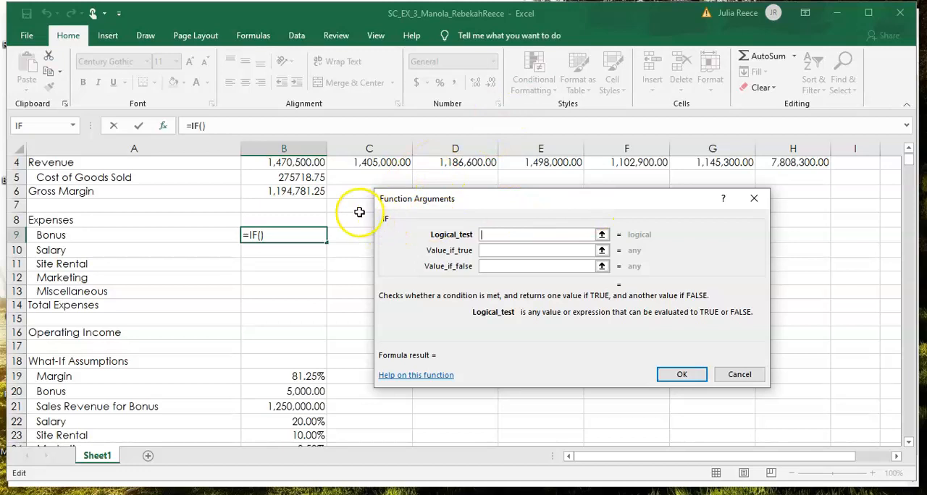
{"action": "left_click", "coordinate": [305, 166]}
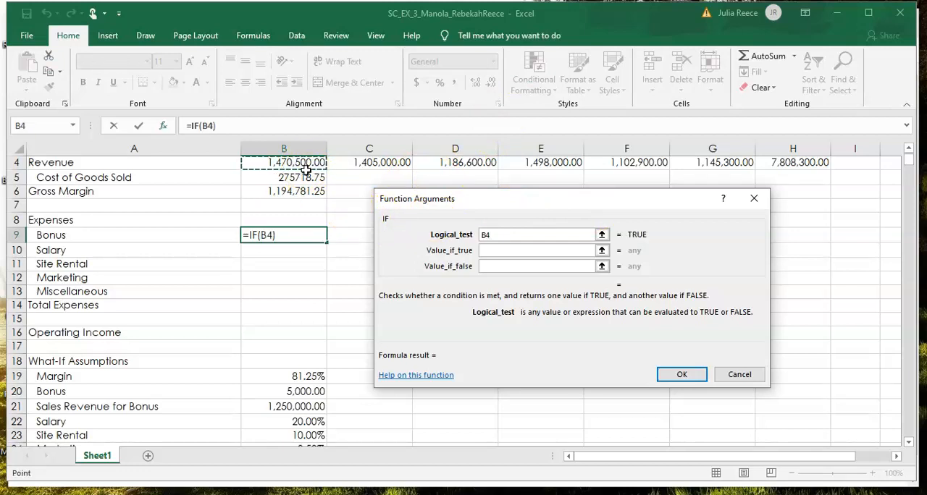
{"action": "type", "text": ">"}
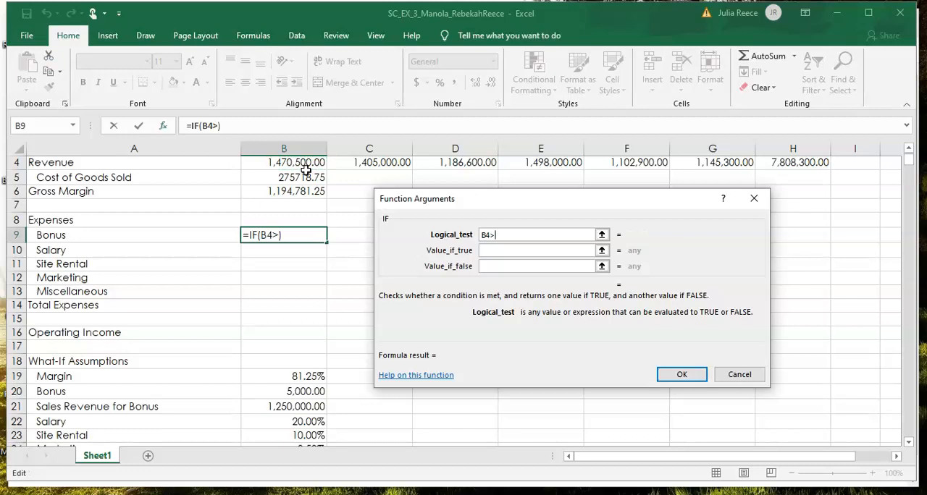
{"action": "type", "text": "="}
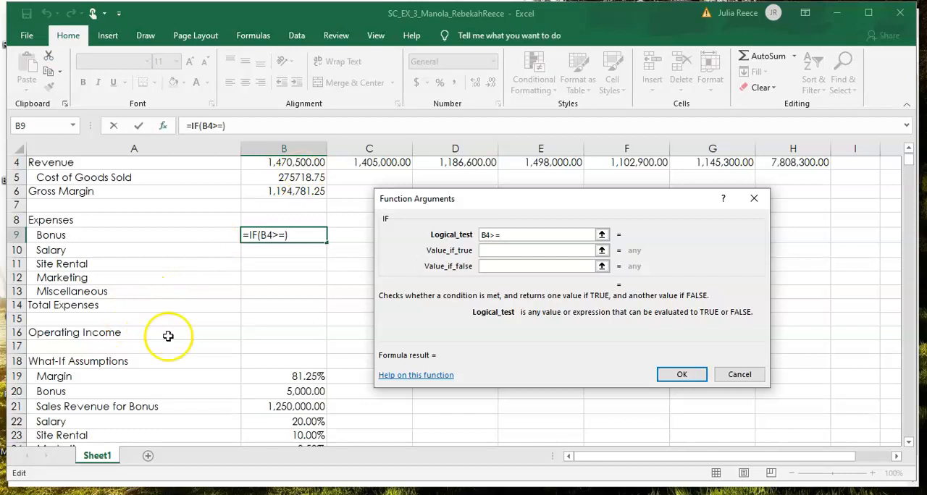
{"action": "left_click", "coordinate": [267, 408]}
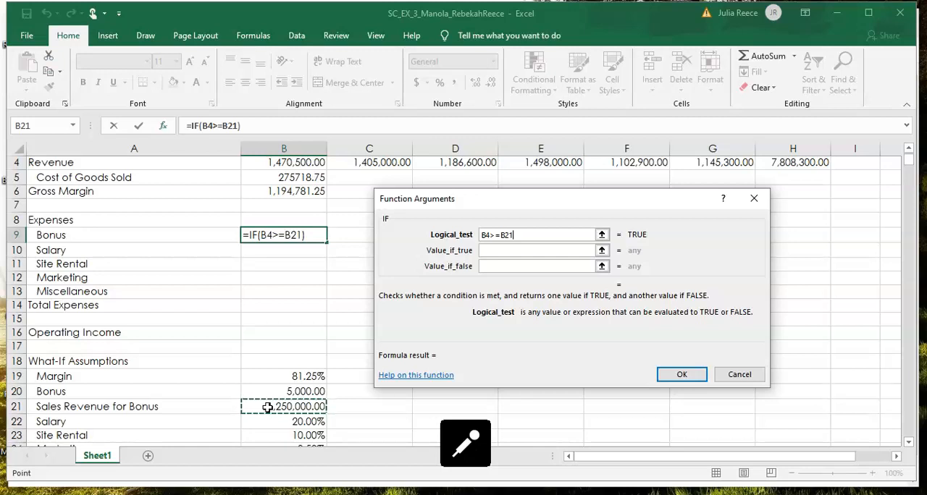
{"action": "key", "text": "F4"}
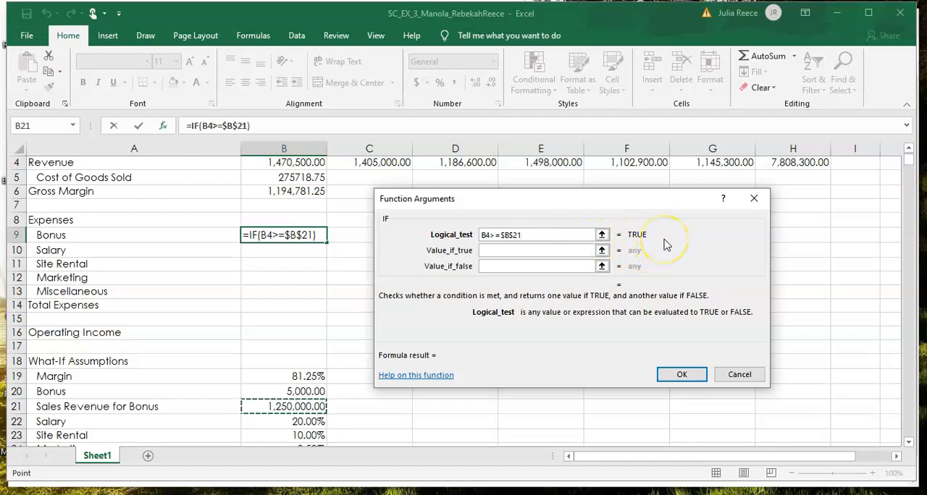
Step: Set the value if true to the absolute reference $B$20 and the value if false to 0, completing the B9 formula
{"action": "left_click", "coordinate": [503, 254]}
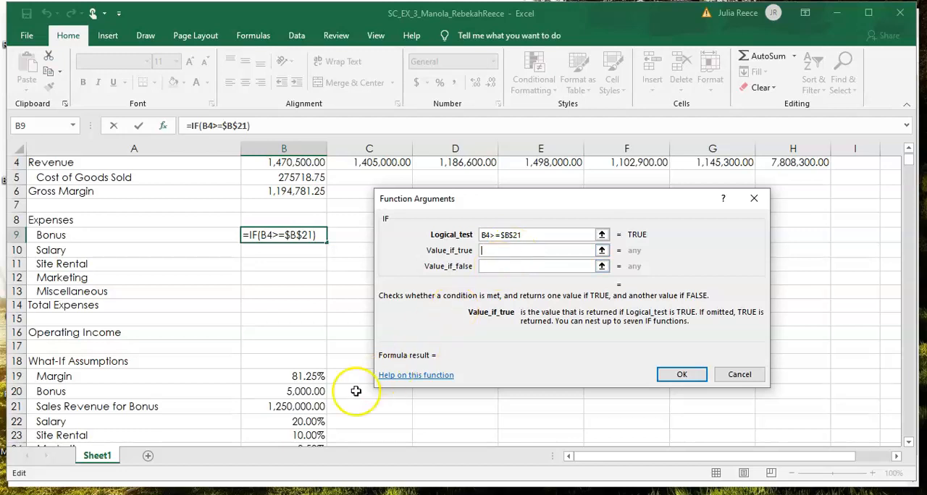
{"action": "left_click", "coordinate": [311, 393]}
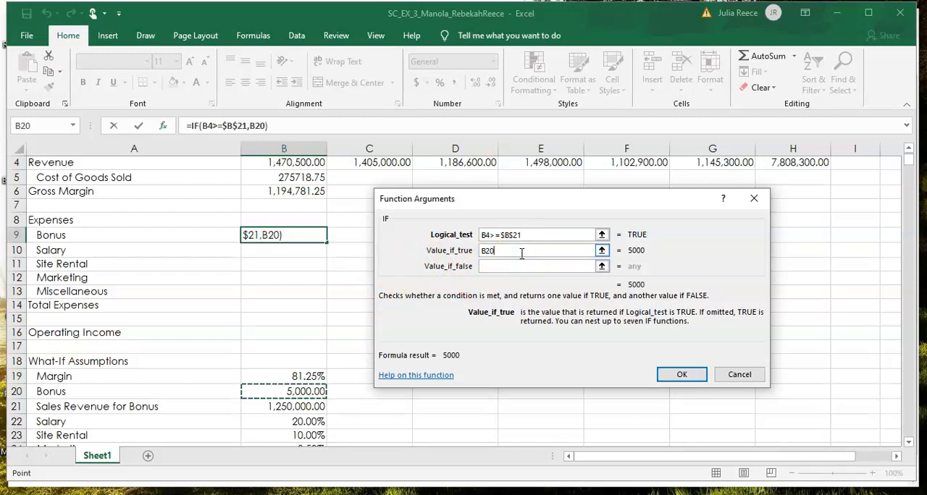
{"action": "key", "text": "F4"}
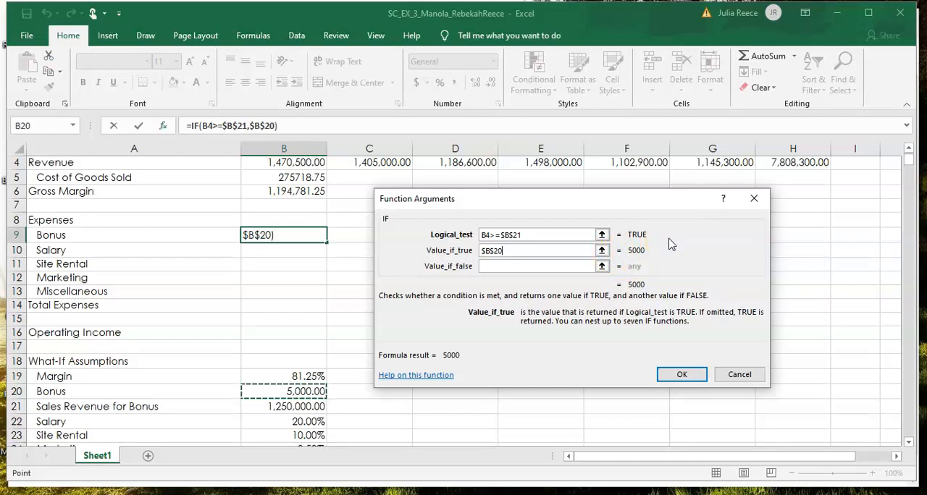
{"action": "left_click", "coordinate": [511, 266]}
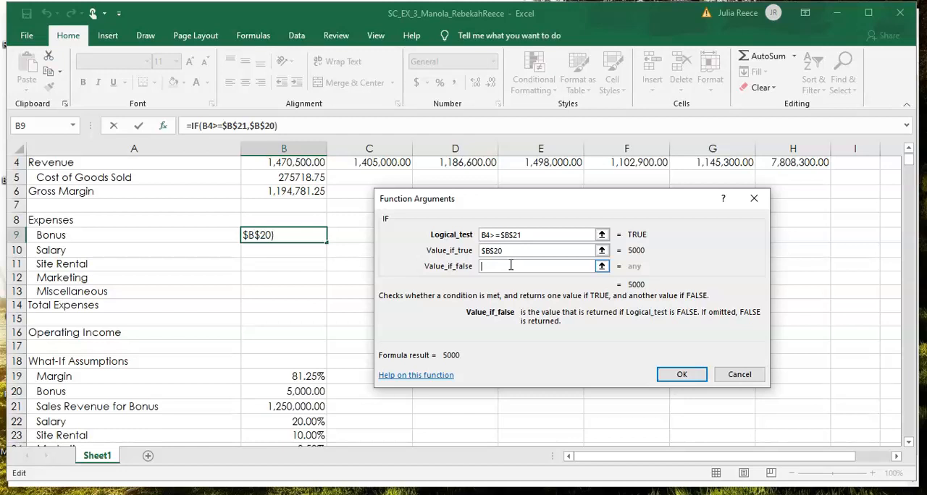
{"action": "type", "text": "0"}
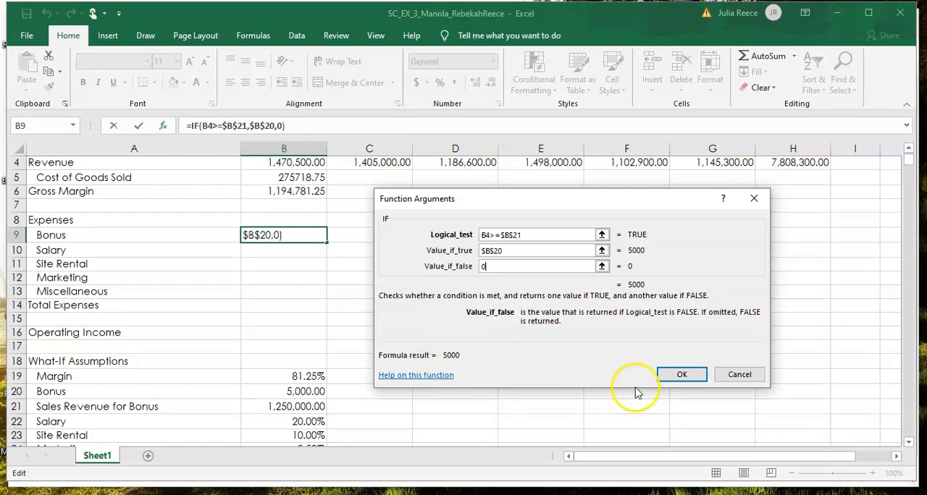
{"action": "left_click", "coordinate": [678, 377]}
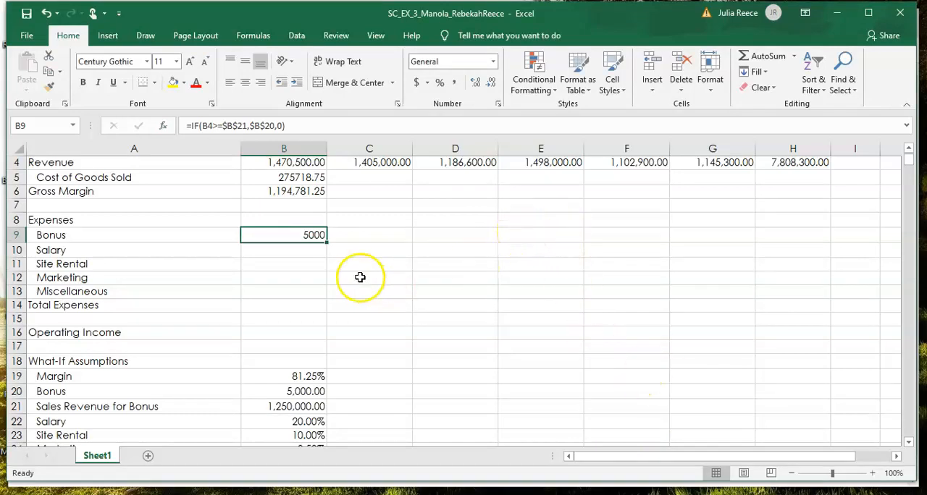
Step: Enter the formula =B4*B22 in the January Salary cell B10, multiplying revenue by the Salary assumption
{"action": "left_click", "coordinate": [300, 251]}
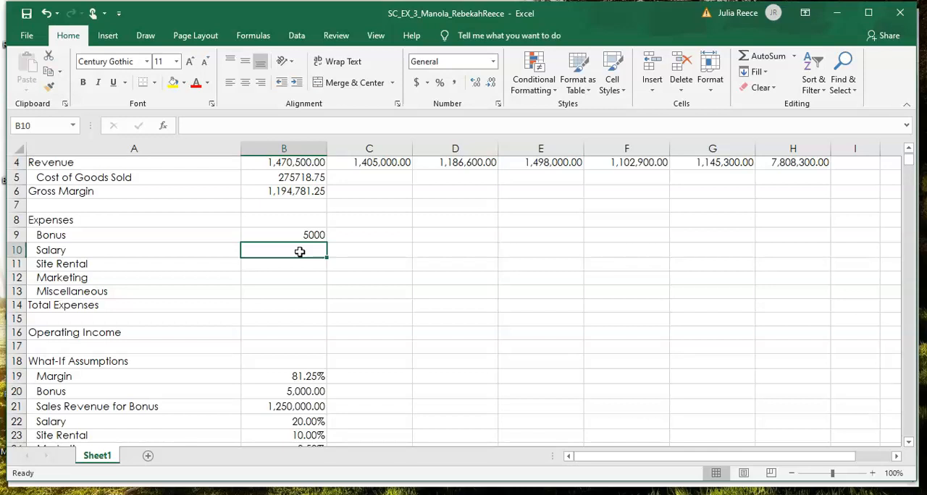
{"action": "type", "text": "=b4"}
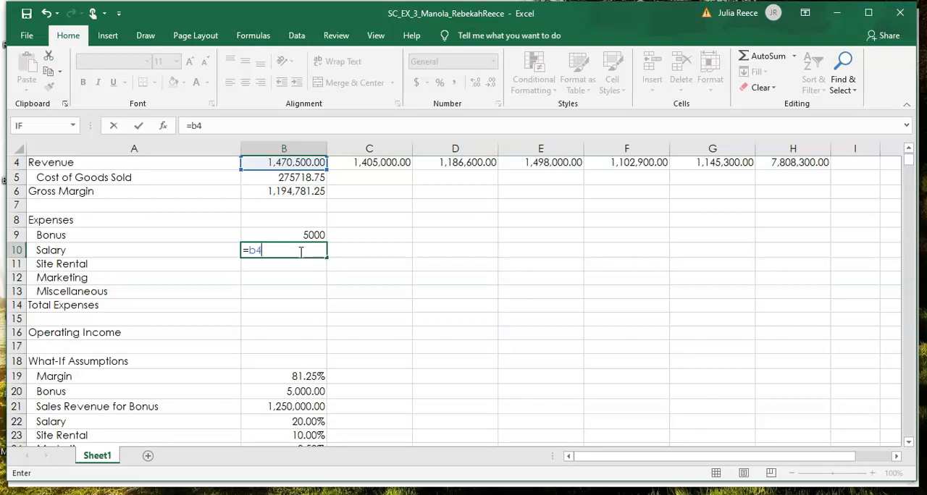
{"action": "type", "text": "*"}
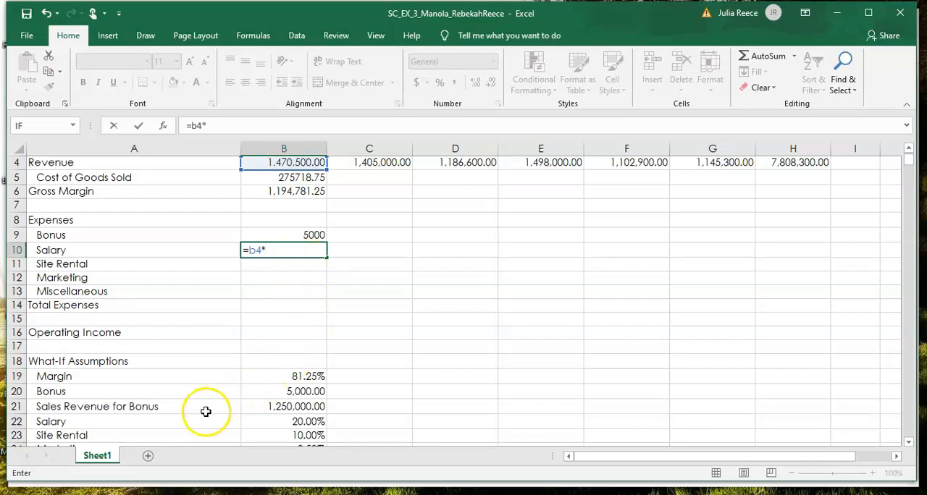
{"action": "left_click", "coordinate": [286, 422]}
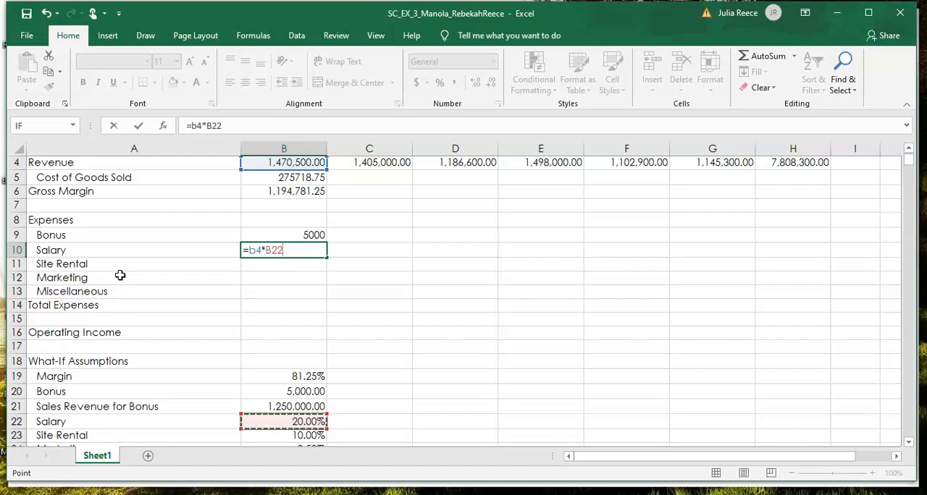
{"action": "key", "text": "F4"}
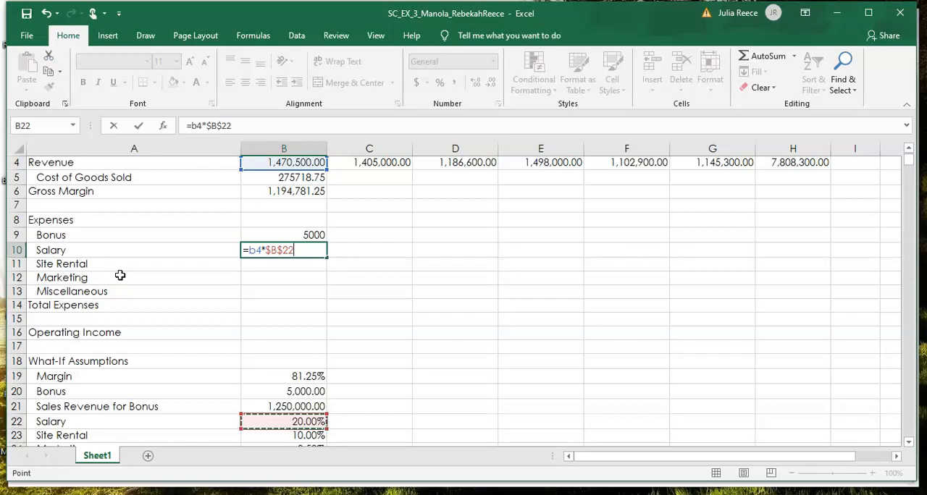
{"action": "key", "text": "Down"}
{"action": "left_click", "coordinate": [142, 126]}
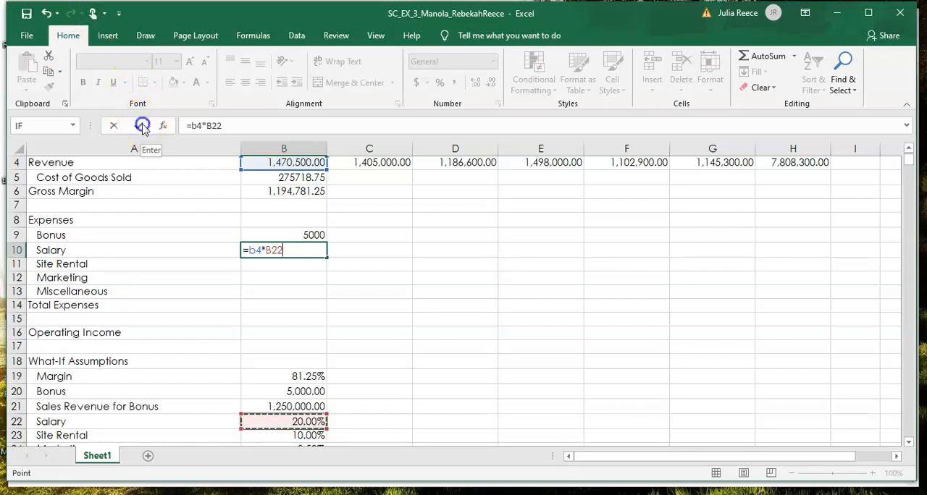
Step: Enter the formula =B4*$B$23 in the January Site Rental cell B11, with an absolute reference to the Site Rental assumption
{"action": "left_click", "coordinate": [266, 273]}
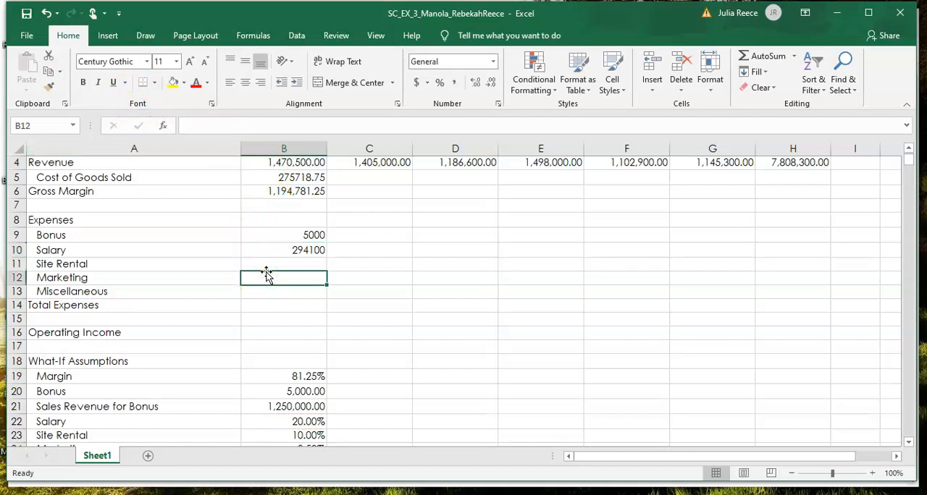
{"action": "left_click", "coordinate": [274, 264]}
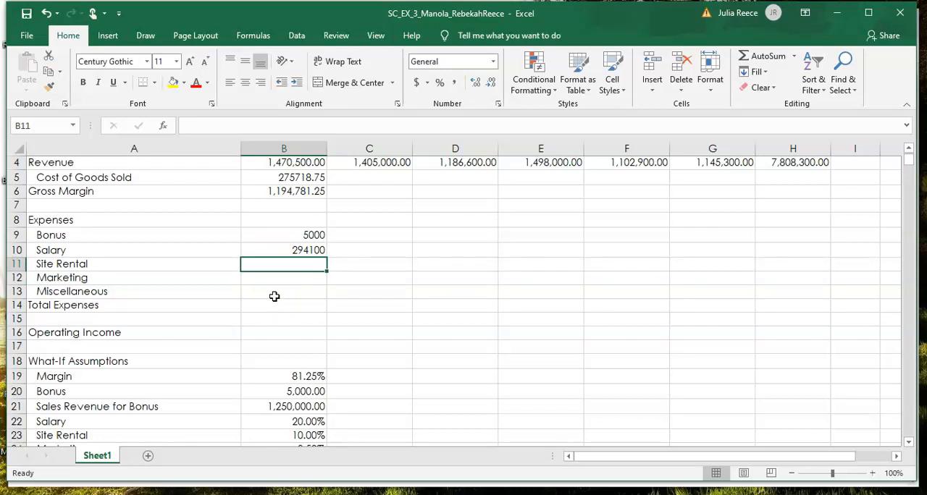
{"action": "type", "text": "=b4"}
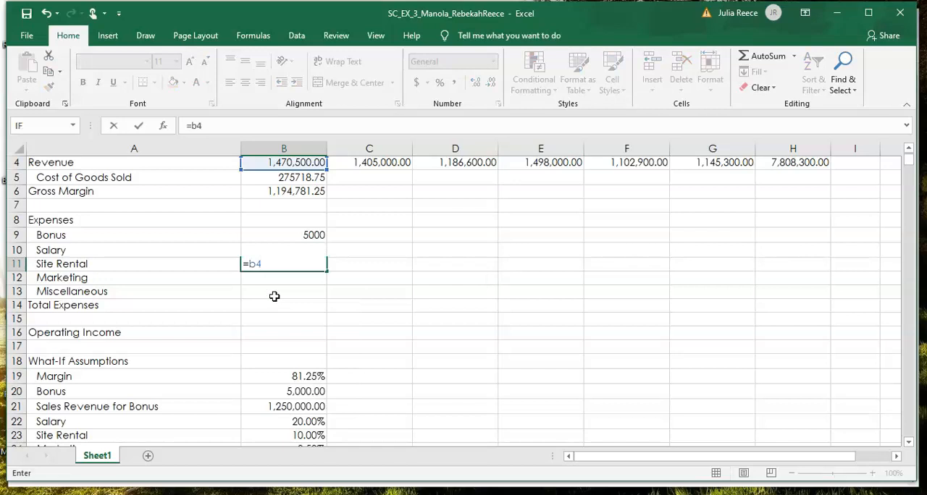
{"action": "type", "text": "*b23"}
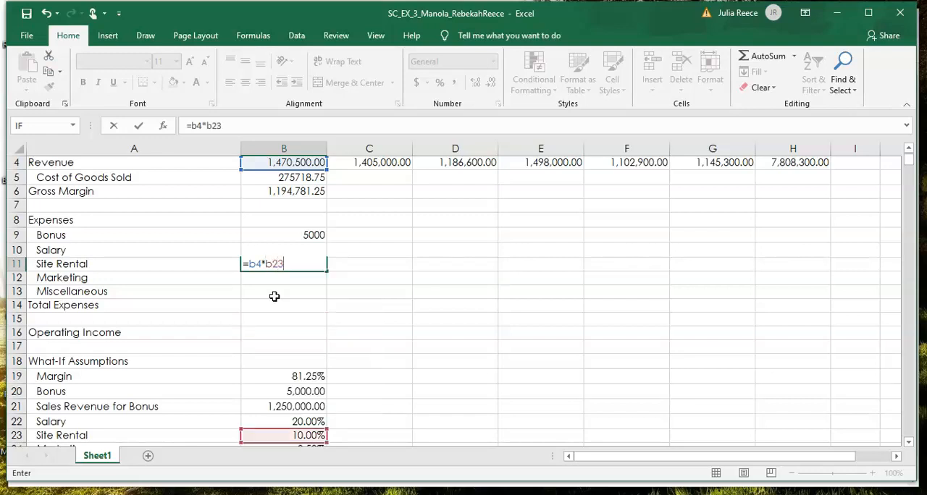
{"action": "key", "text": "F4"}
{"action": "key", "text": "Return"}
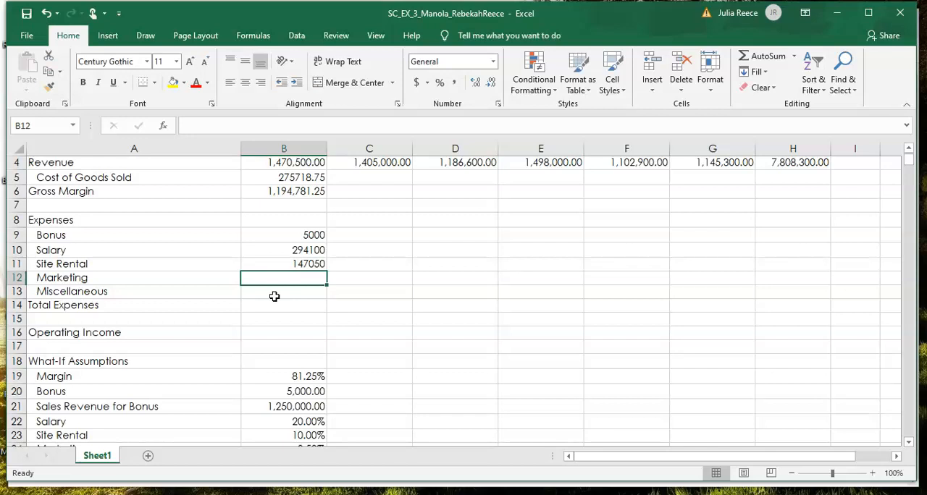
Step: Enter the formula =B4*$B$24 in the January Marketing cell B12, with an absolute reference to the Marketing assumption
{"action": "type", "text": "="}
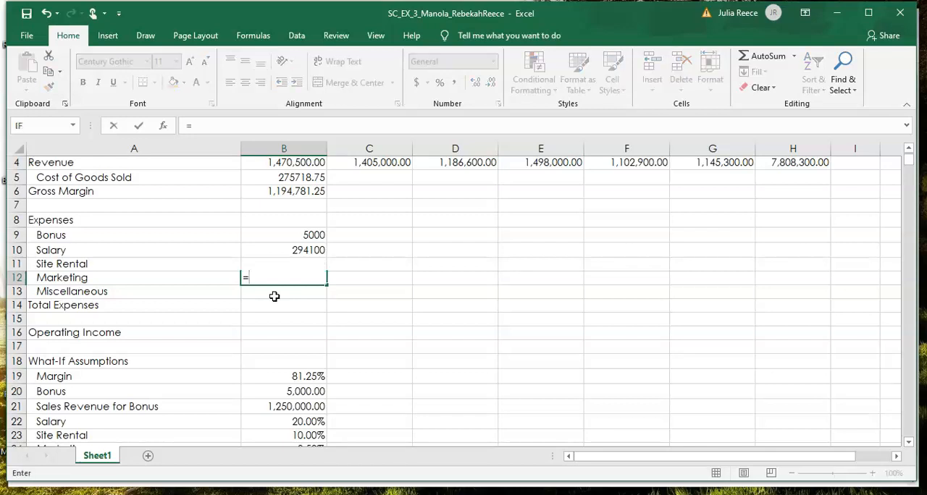
{"action": "type", "text": "b4"}
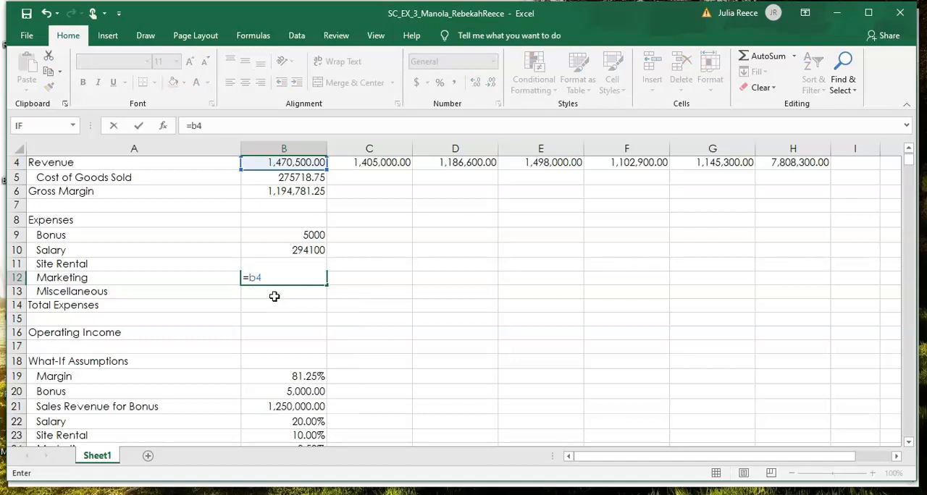
{"action": "type", "text": "*b24"}
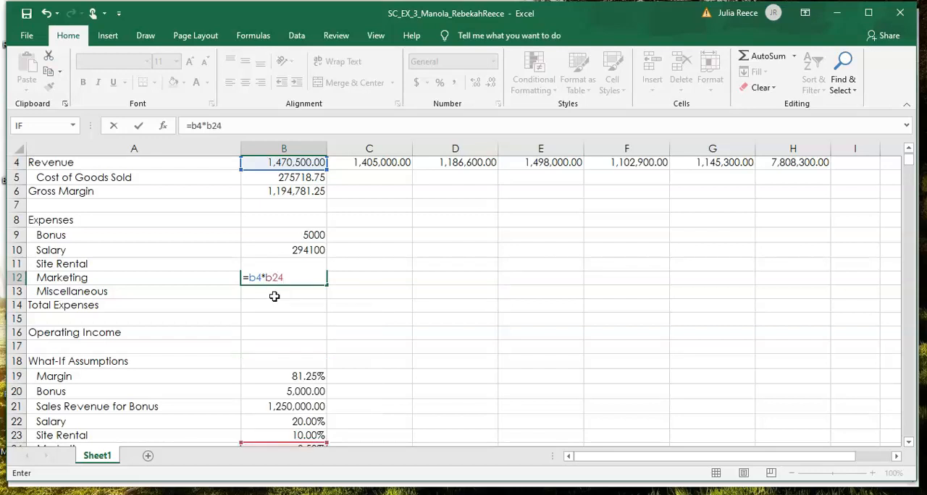
{"action": "key", "text": "F4"}
{"action": "key", "text": "Return"}
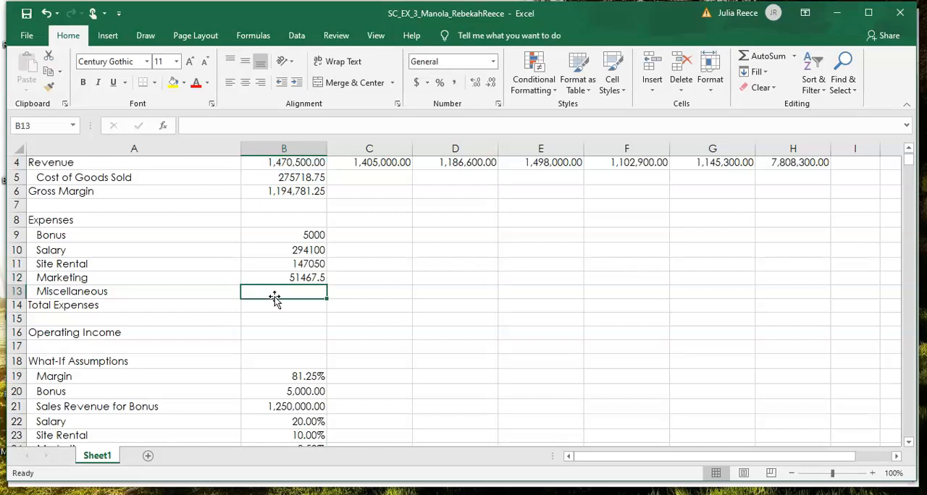
Step: Enter the formula =B4*B25 in the January Miscellaneous cell B13, multiplying revenue by the Miscellaneous assumption
{"action": "type", "text": "=b4"}
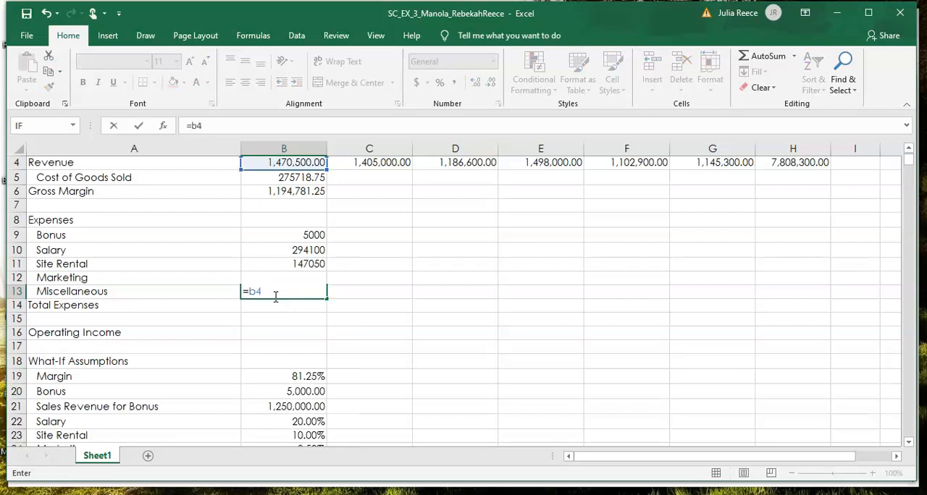
{"action": "type", "text": "*"}
{"action": "type", "text": "b25"}
{"action": "key", "text": "Return"}
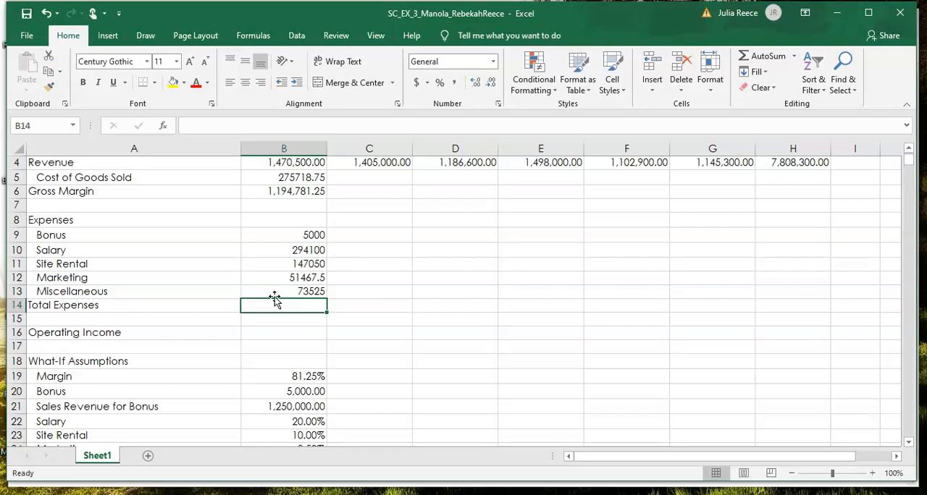
Step: Total the January expenses B9:B13 in the Total Expenses cell B14 with AutoSum
{"action": "left_click", "coordinate": [317, 263]}
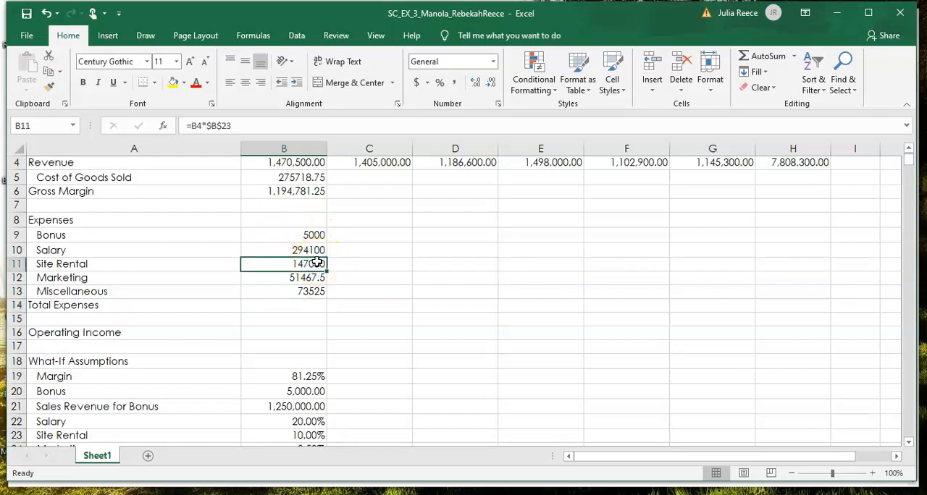
{"action": "left_click", "coordinate": [317, 278]}
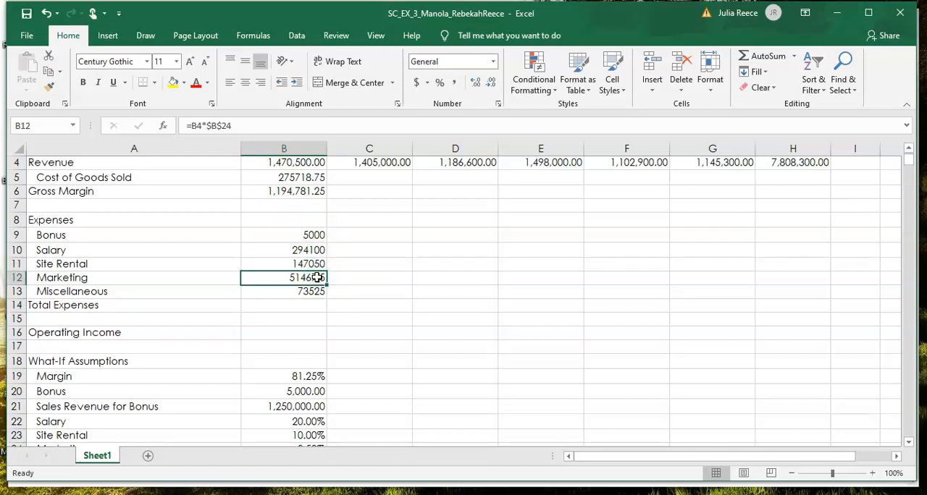
{"action": "scroll", "coordinate": [318, 277], "scroll_direction": "down", "scroll_amount": 2}
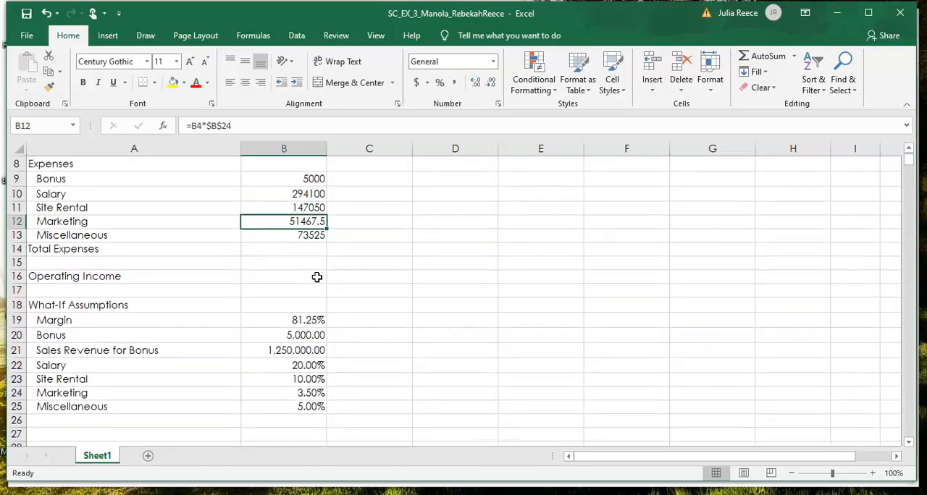
{"action": "left_click", "coordinate": [316, 290]}
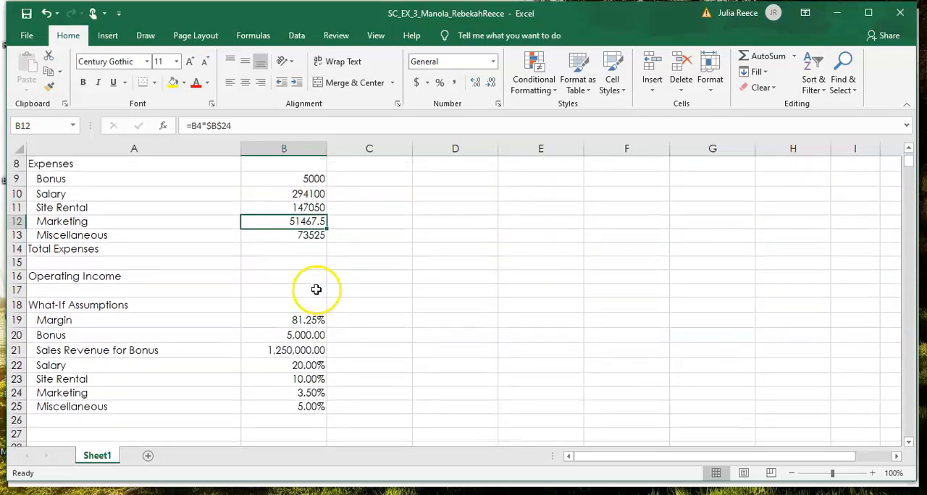
{"action": "left_click", "coordinate": [310, 249]}
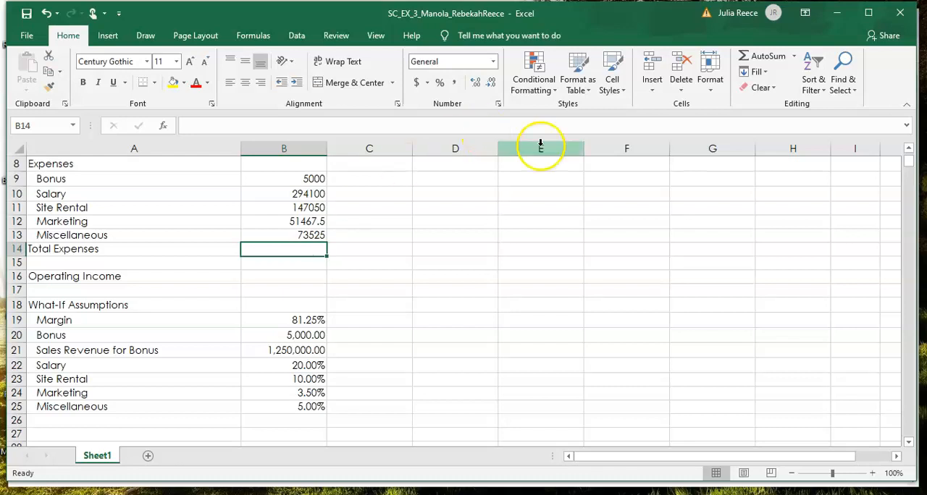
{"action": "double_click", "coordinate": [752, 58]}
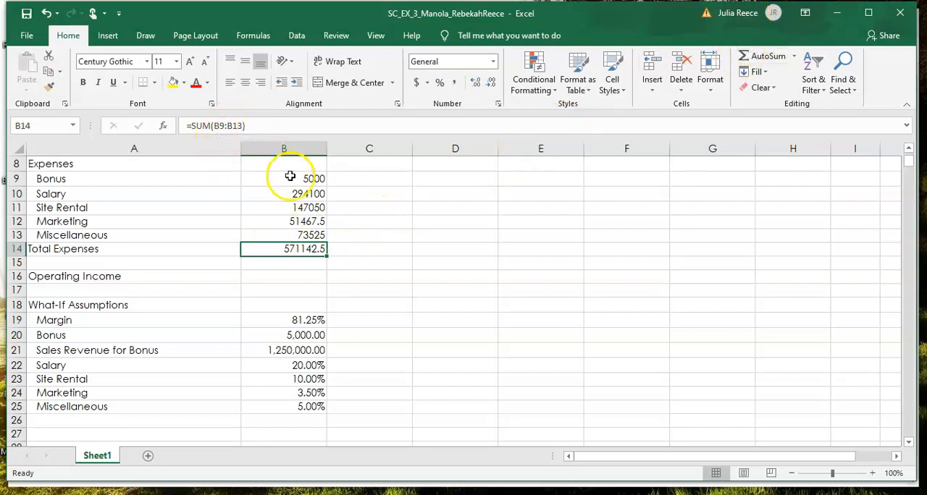
{"action": "left_click_drag", "start_coordinate": [290, 177], "coordinate": [272, 238]}
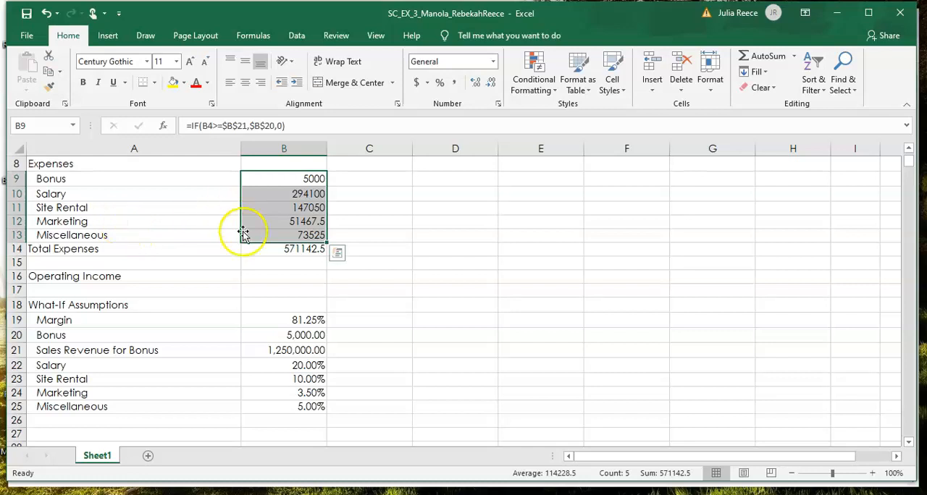
{"action": "left_click", "coordinate": [279, 250]}
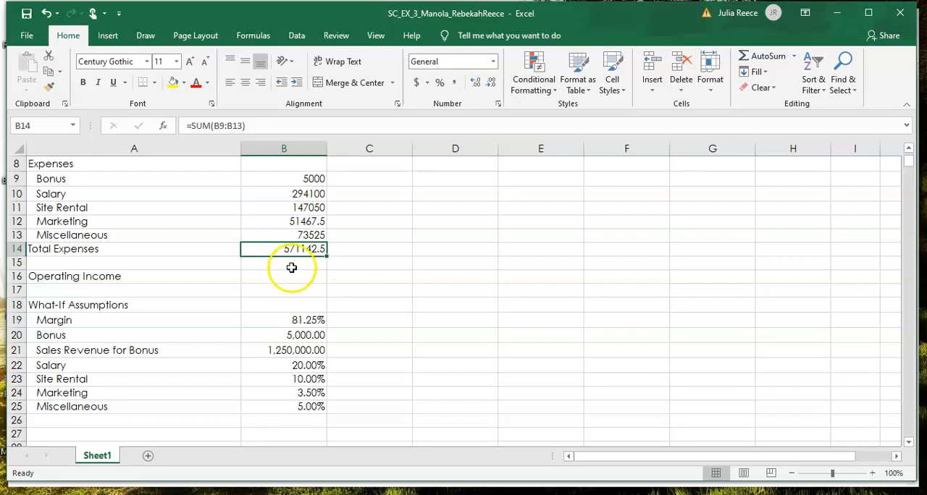
Step: Calculate January Operating Income in B16 with the formula =B6-B14, subtracting total expenses from gross margin
{"action": "left_click", "coordinate": [269, 279]}
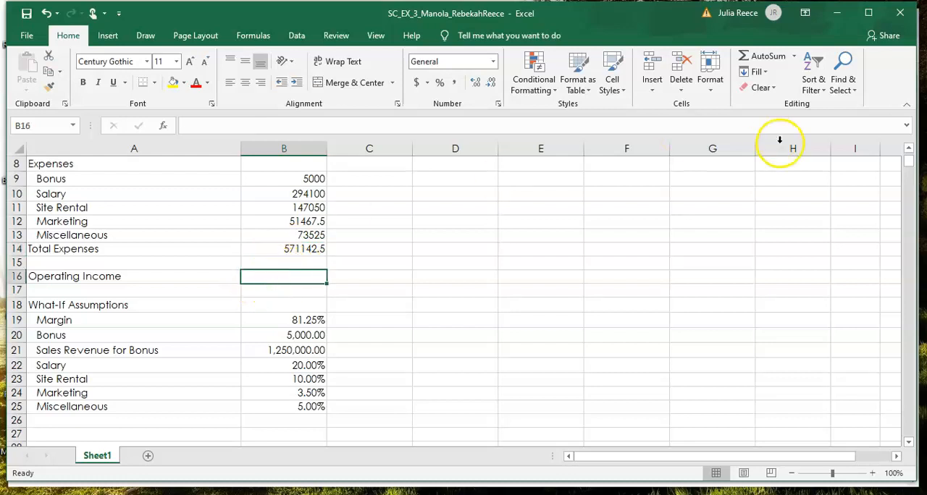
{"action": "left_click", "coordinate": [909, 150]}
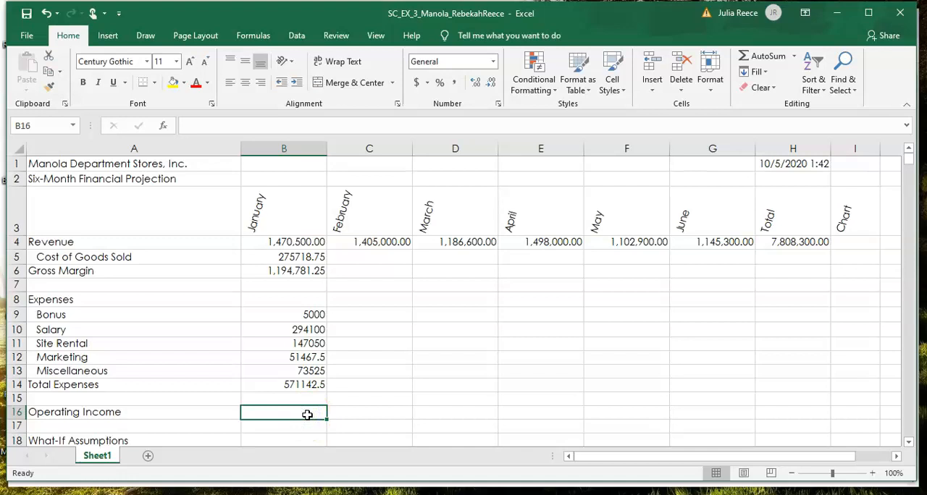
{"action": "type", "text": "="}
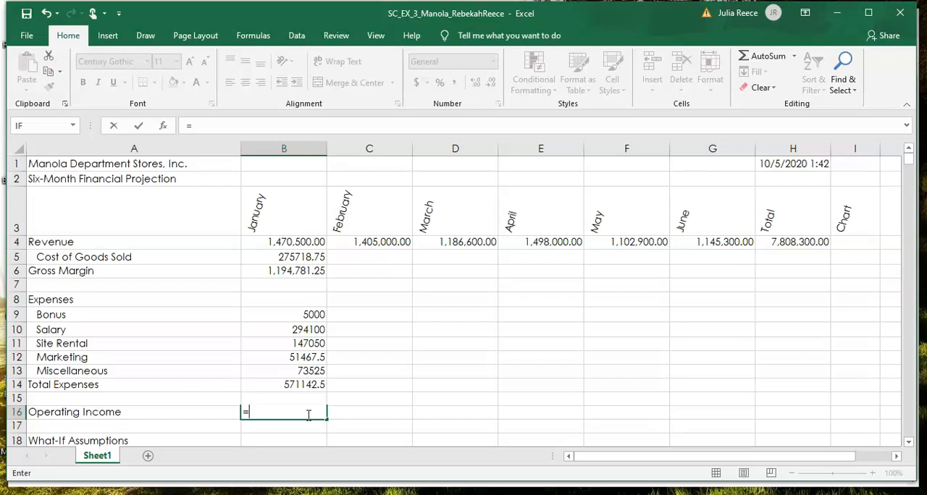
{"action": "left_click", "coordinate": [301, 272]}
{"action": "type", "text": "-"}
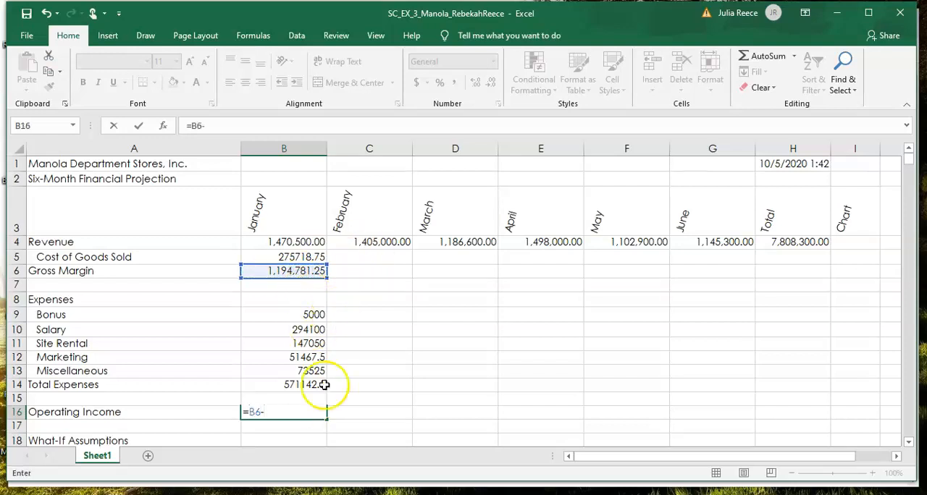
{"action": "left_click", "coordinate": [289, 385]}
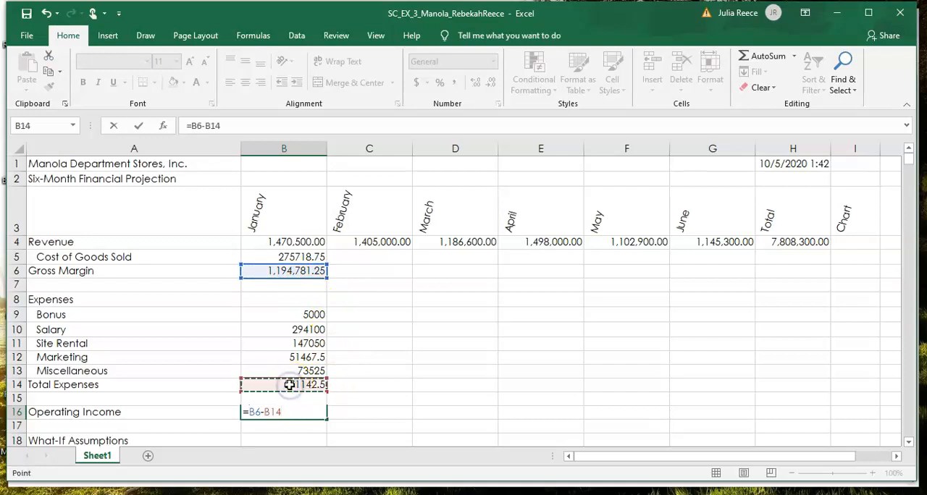
{"action": "key", "text": "Return"}
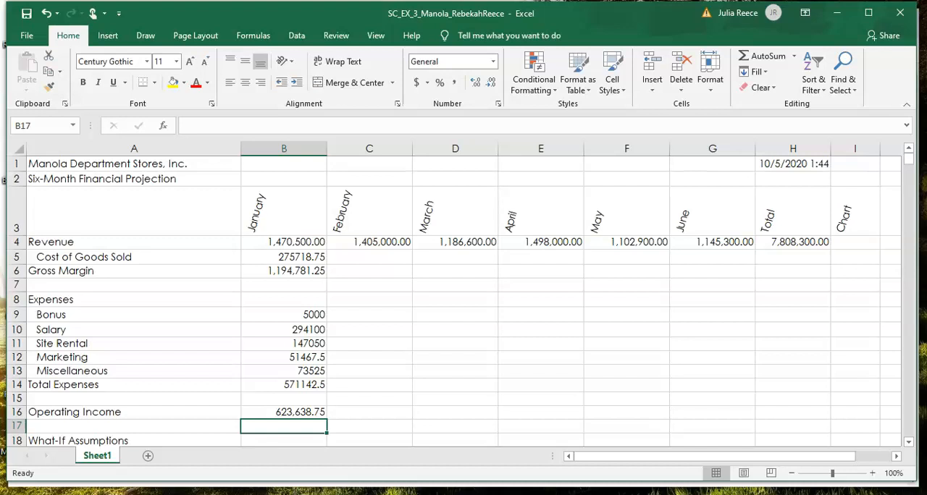
Step: Show the worksheet's formulas to check the January calculations in column B, and switch back to the values view
{"action": "left_click", "coordinate": [908, 442]}
{"action": "left_click", "coordinate": [908, 442]}
{"action": "left_click", "coordinate": [908, 443]}
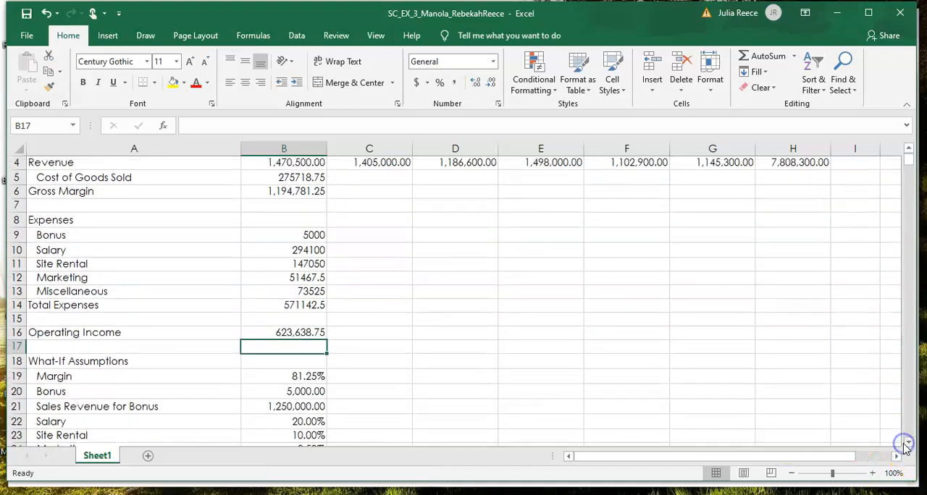
{"action": "left_click", "coordinate": [908, 442]}
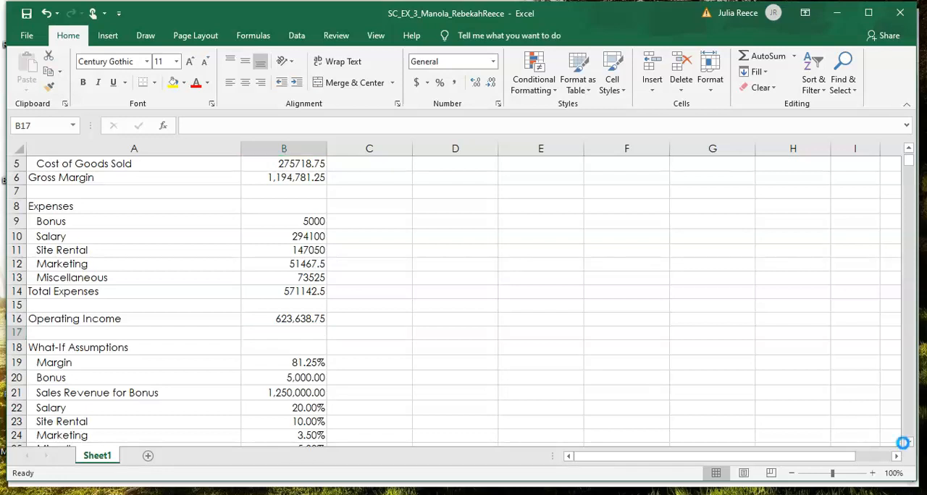
{"action": "key", "text": "ctrl+grave"}
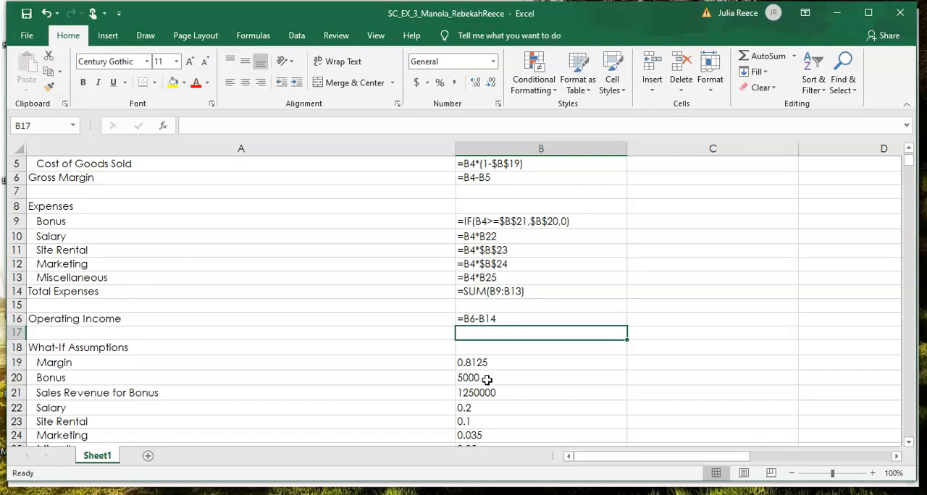
{"action": "key", "text": "ctrl+grave"}
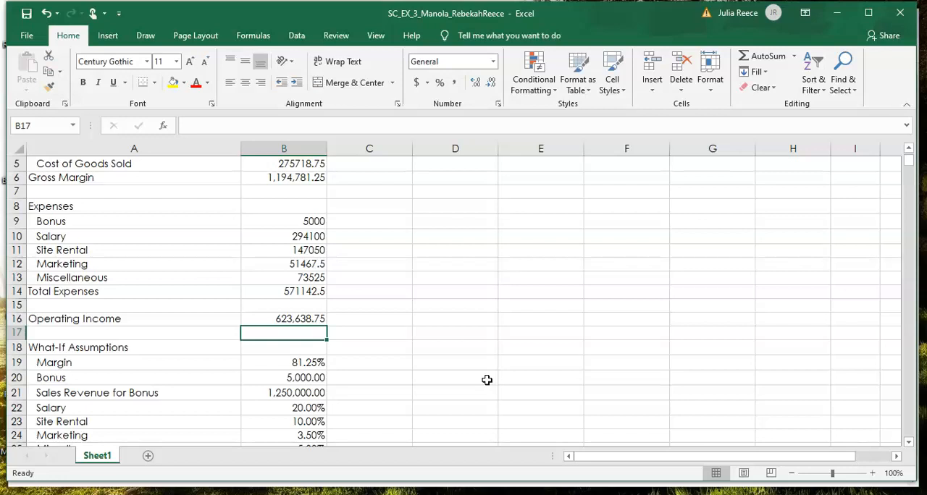
Step: Fill the January formulas in B5:B16 across through the June column G
{"action": "key", "text": "ctrl+grave"}
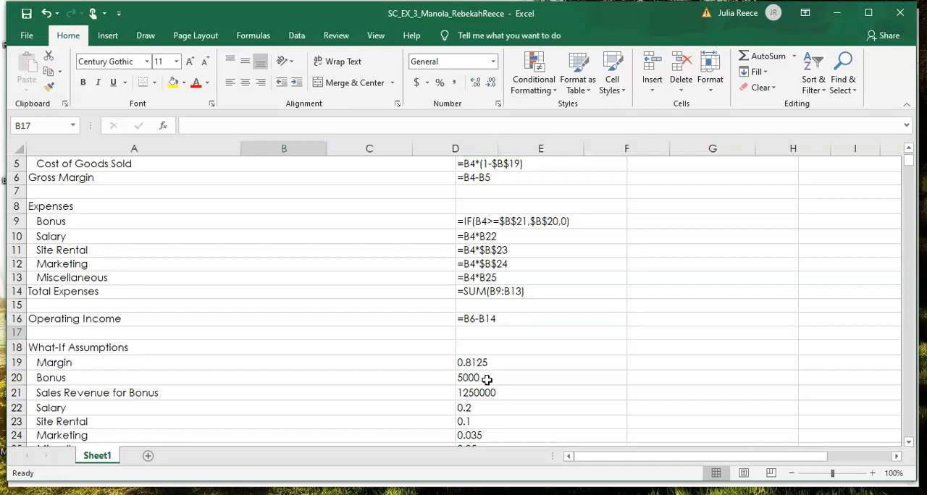
{"action": "key", "text": "ctrl+grave"}
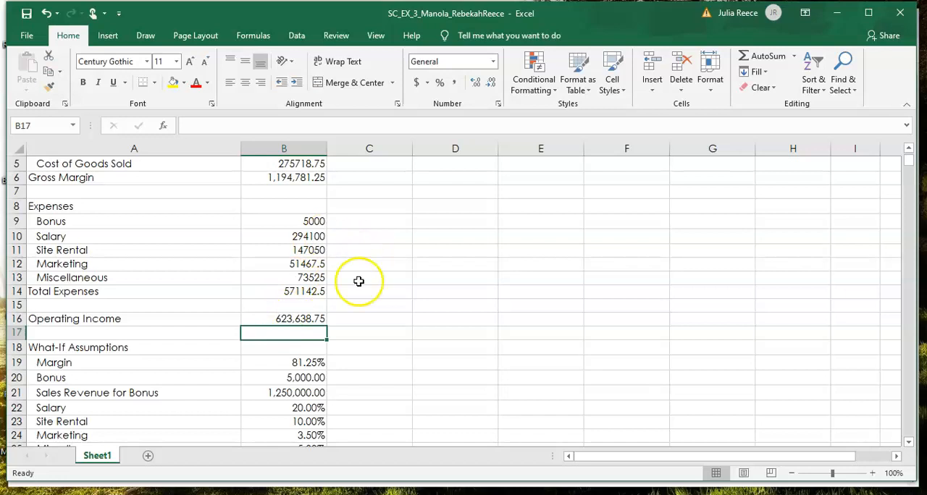
{"action": "left_click", "coordinate": [287, 165]}
{"action": "left_click_drag", "start_coordinate": [287, 165], "coordinate": [269, 319]}
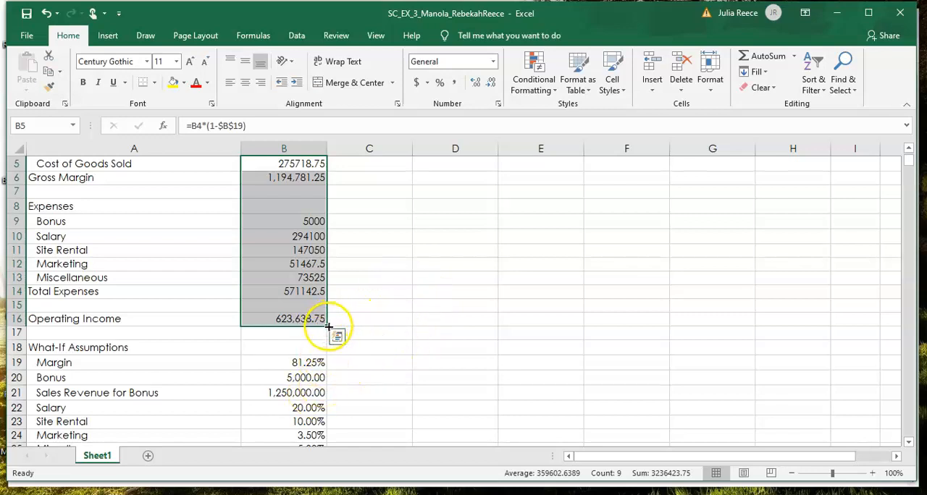
{"action": "left_click_drag", "start_coordinate": [327, 327], "coordinate": [768, 250]}
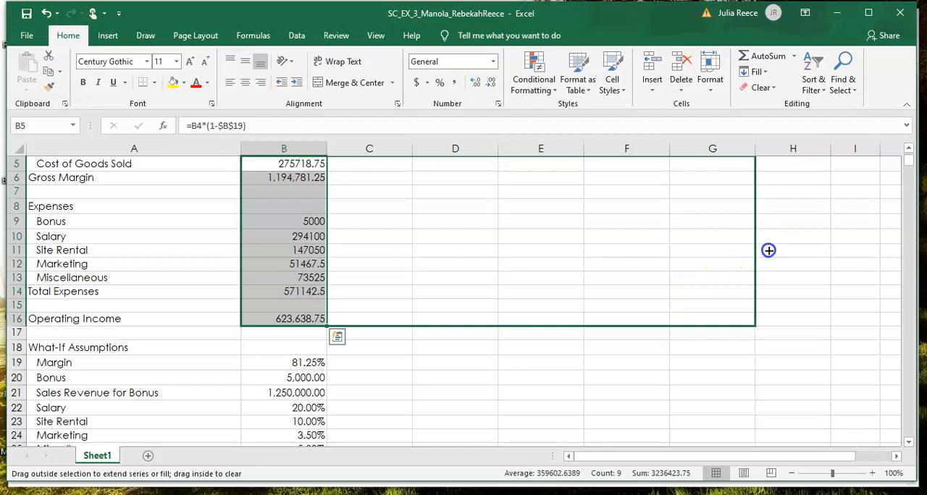
{"action": "left_click_drag", "start_coordinate": [769, 250], "coordinate": [768, 250]}
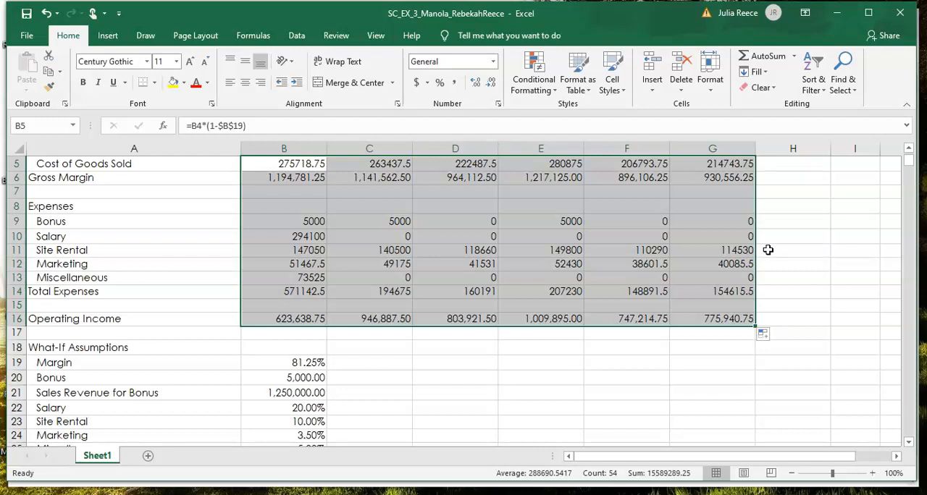
Step: Total the six months in the Total column for H5:H6, H9:H14 and H16 with AutoSum
{"action": "left_click", "coordinate": [909, 149]}
{"action": "left_click", "coordinate": [909, 149]}
{"action": "left_click", "coordinate": [909, 149]}
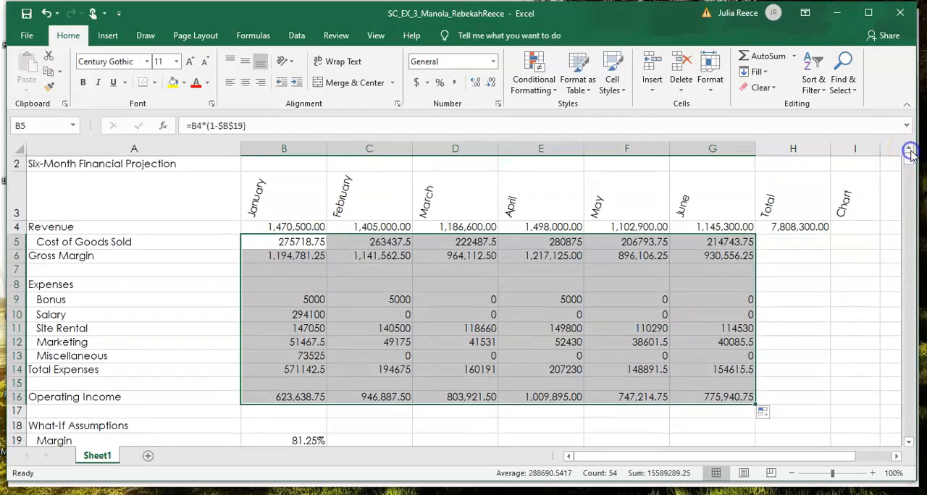
{"action": "left_click", "coordinate": [796, 241]}
{"action": "left_click_drag", "start_coordinate": [796, 240], "coordinate": [796, 256]}
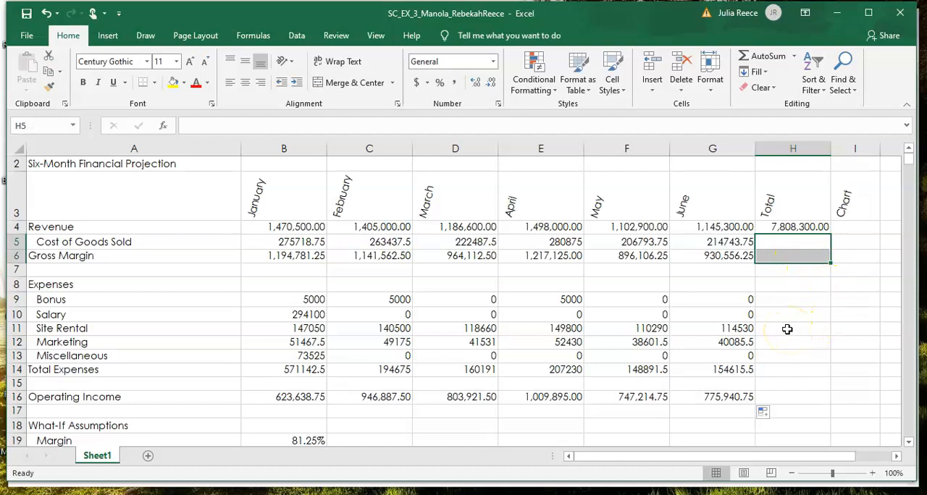
{"action": "left_click", "coordinate": [782, 303], "text": "ctrl"}
{"action": "left_click_drag", "start_coordinate": [782, 314], "coordinate": [777, 364]}
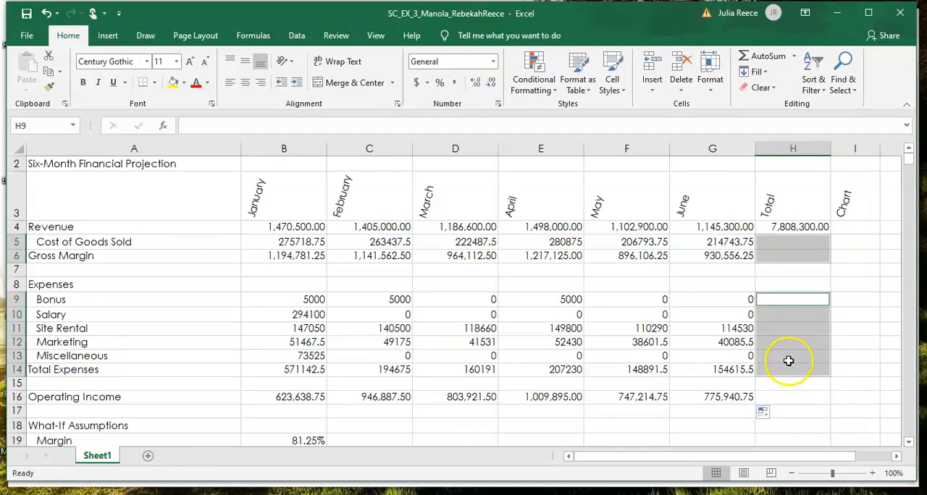
{"action": "left_click", "coordinate": [790, 398], "text": "ctrl"}
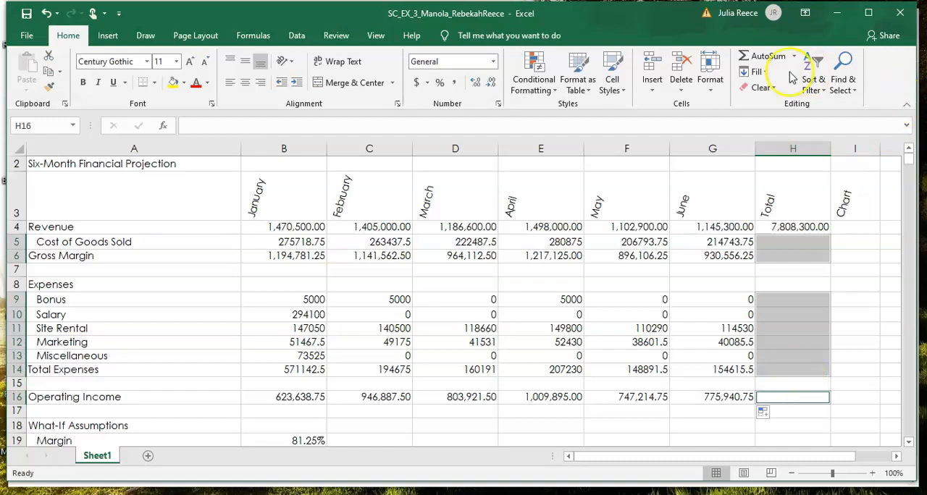
{"action": "left_click", "coordinate": [762, 58]}
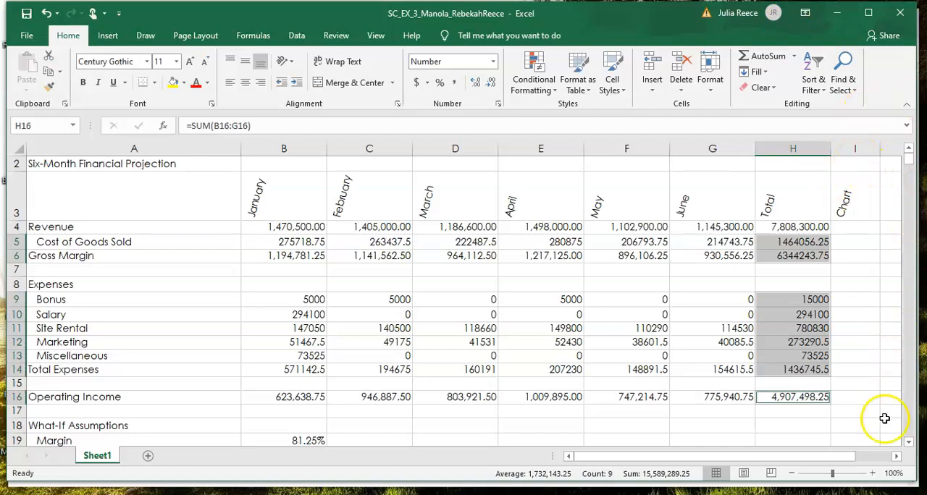
Step: Insert a line sparkline in the Chart cell I4 using the January to June revenue range B4:G4
{"action": "left_click", "coordinate": [897, 457]}
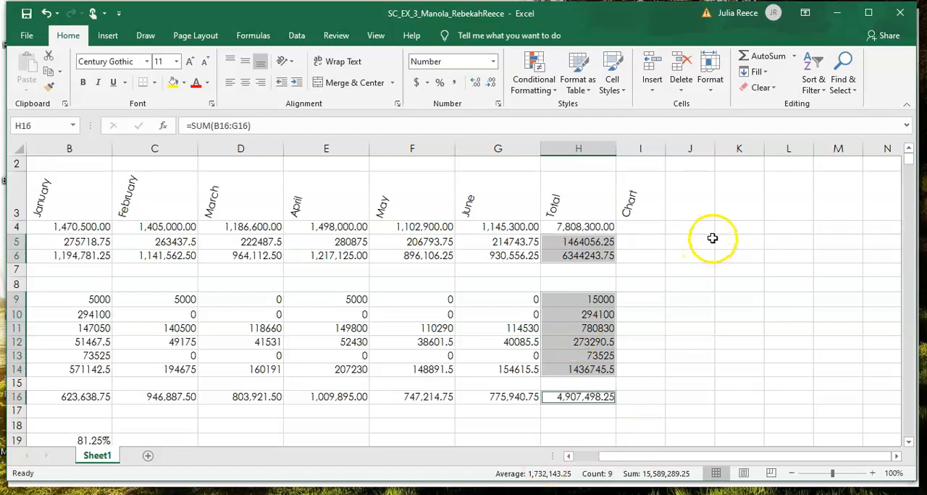
{"action": "left_click", "coordinate": [645, 230]}
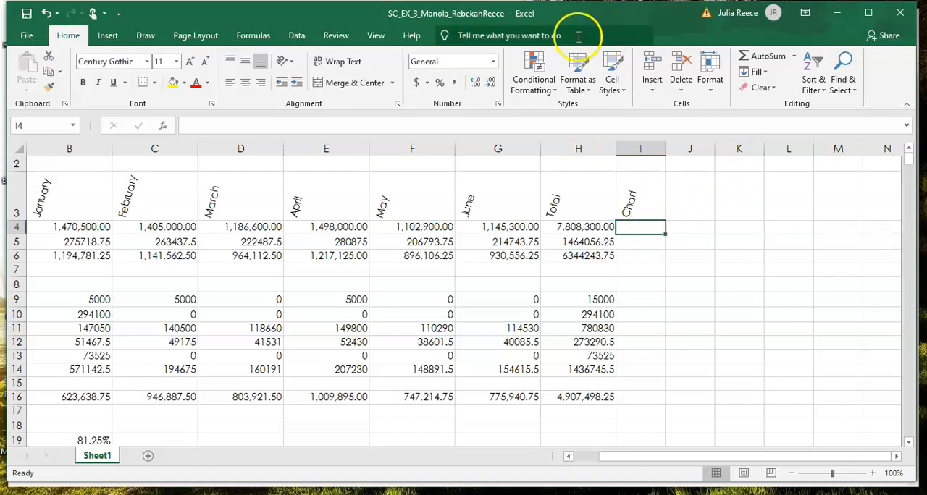
{"action": "left_click", "coordinate": [108, 38]}
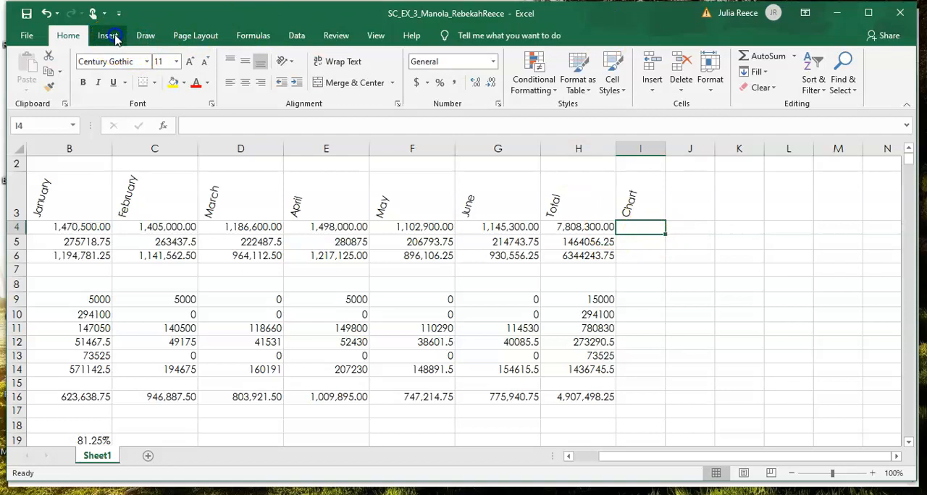
{"action": "left_click", "coordinate": [110, 37]}
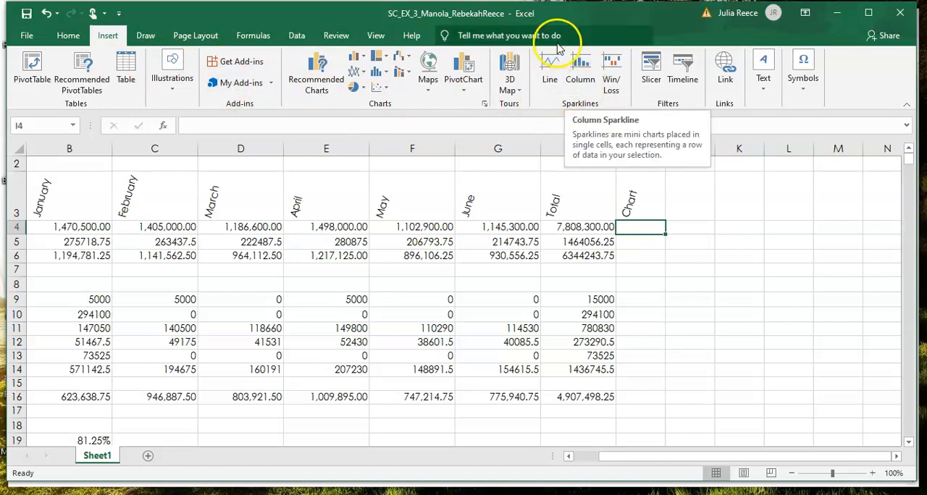
{"action": "left_click", "coordinate": [553, 65]}
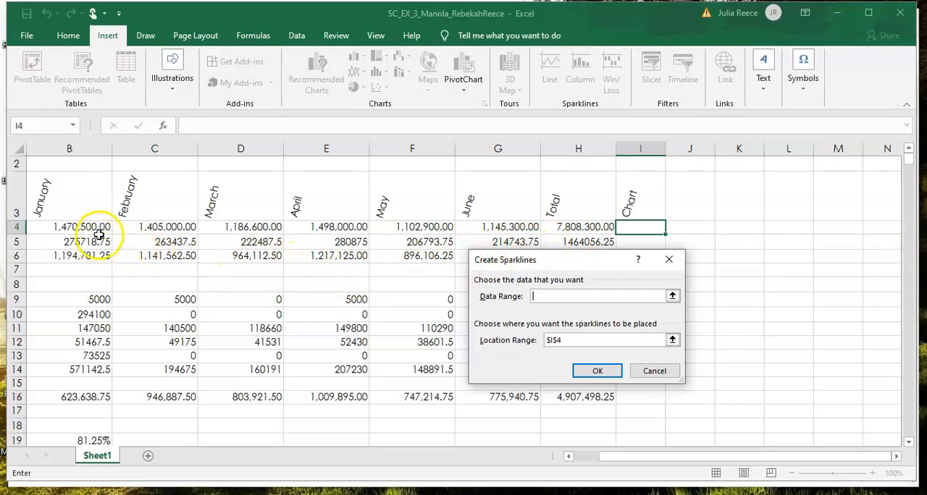
{"action": "left_click_drag", "start_coordinate": [100, 230], "coordinate": [469, 229]}
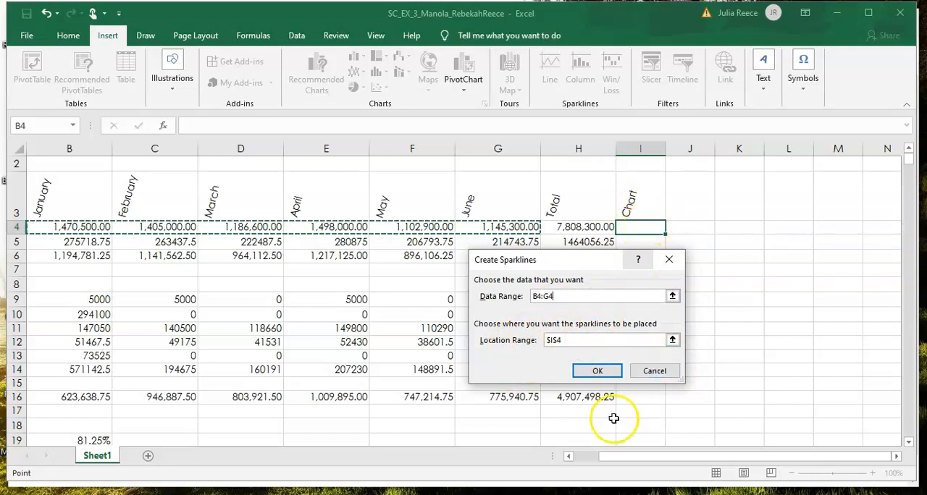
{"action": "left_click", "coordinate": [604, 380]}
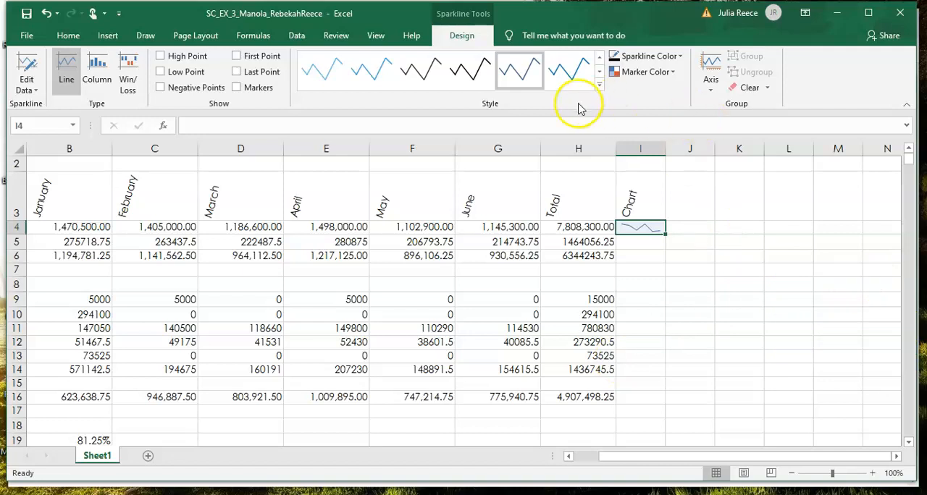
Step: Apply the style Blue, Sparkline Style Accent 1, Lighter 40% to the I4 sparkline and fill it down through I16
{"action": "left_click", "coordinate": [518, 78]}
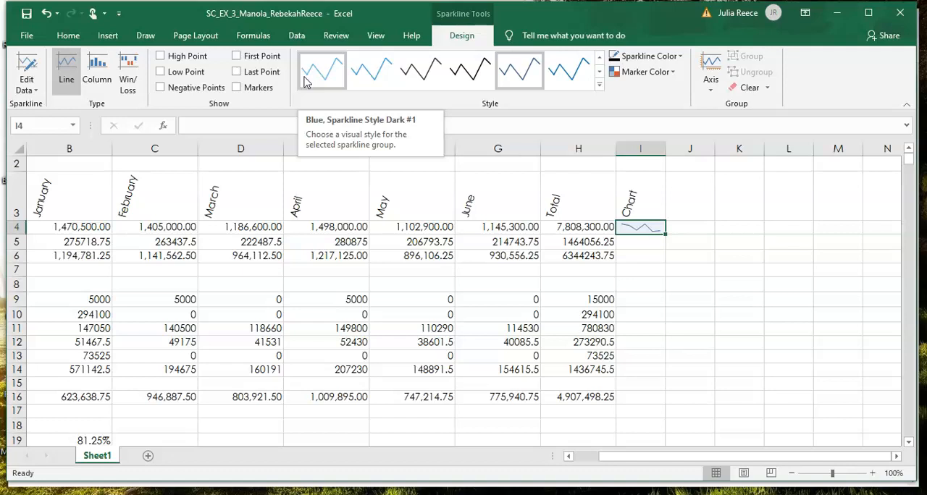
{"action": "left_click", "coordinate": [599, 86]}
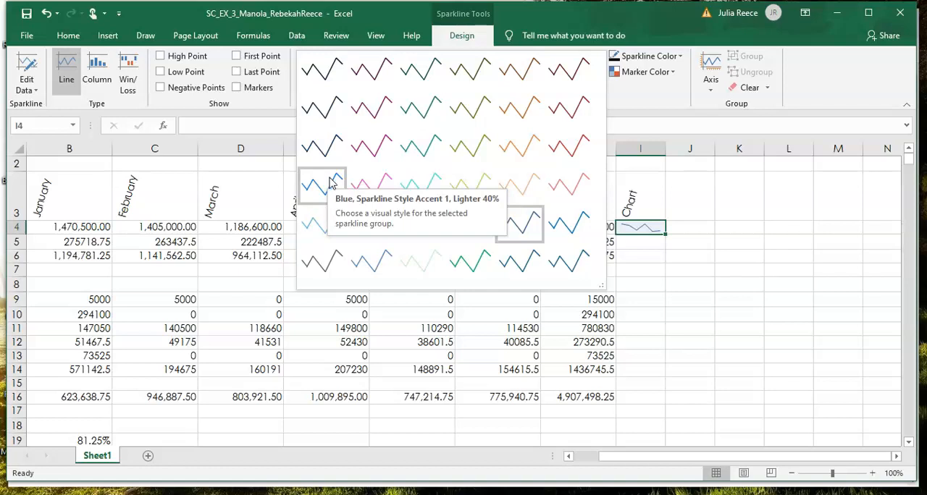
{"action": "left_click", "coordinate": [330, 182]}
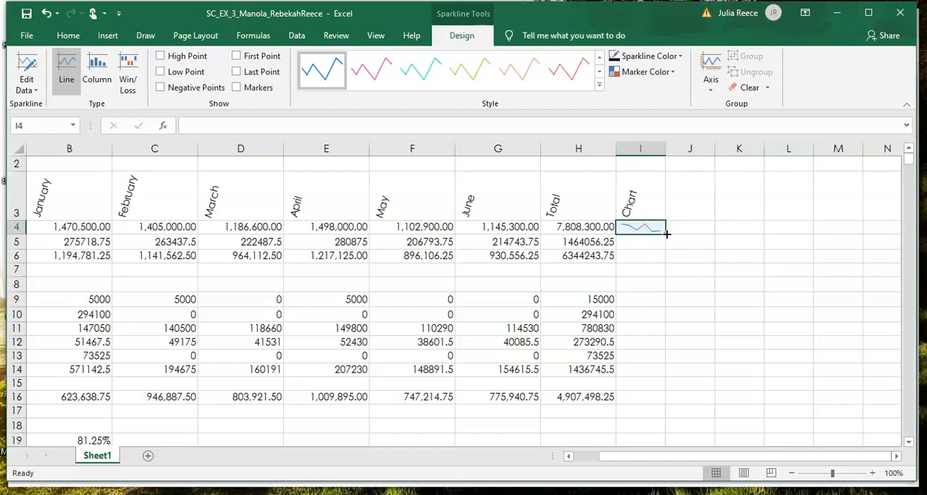
{"action": "left_click_drag", "start_coordinate": [666, 234], "coordinate": [666, 402]}
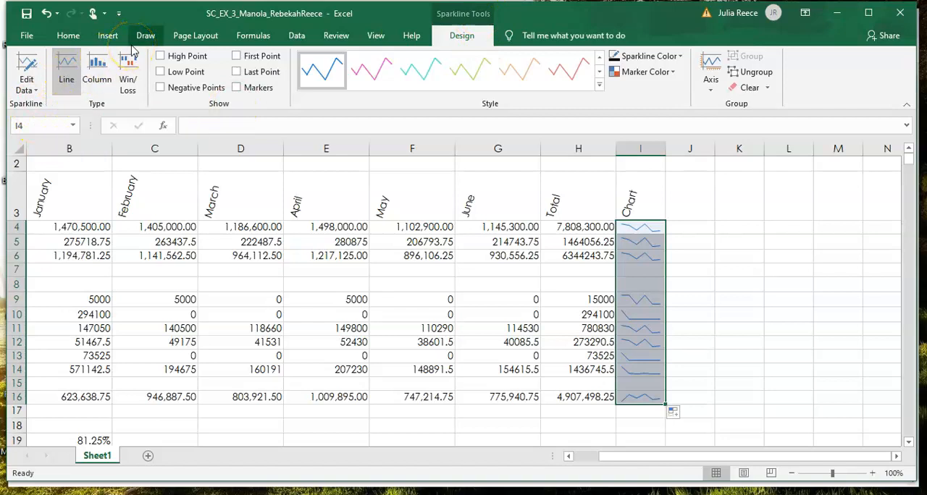
Step: Change the sparklines in I4:I16 to the Column type and save the workbook
{"action": "left_click", "coordinate": [102, 81]}
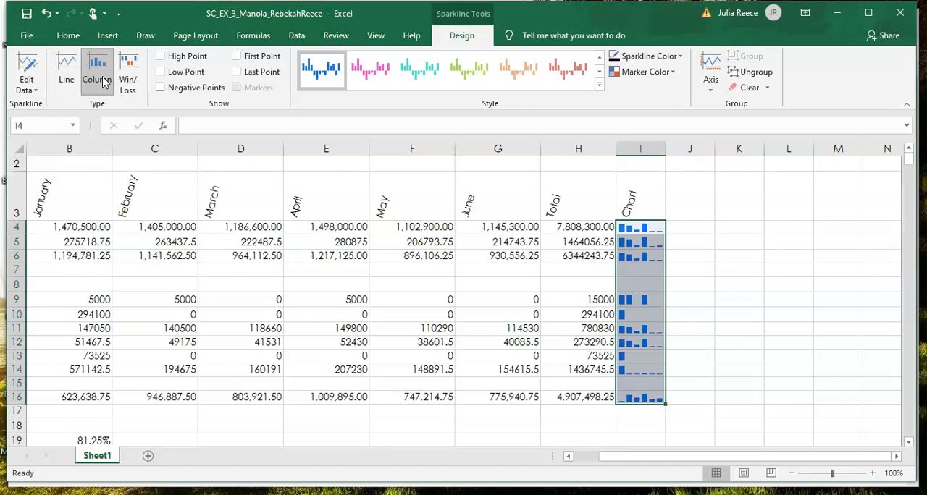
{"action": "left_click", "coordinate": [26, 13]}
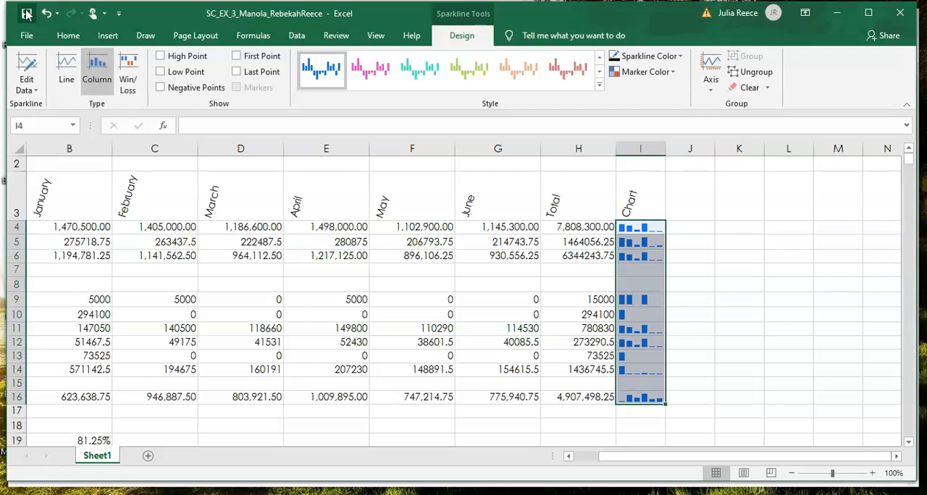
{"action": "left_click", "coordinate": [27, 15]}
Step: Format the revenue row B4:H4 as Currency with the $ symbol, two decimal places and negative numbers in red parentheses
{"action": "left_click", "coordinate": [62, 232]}
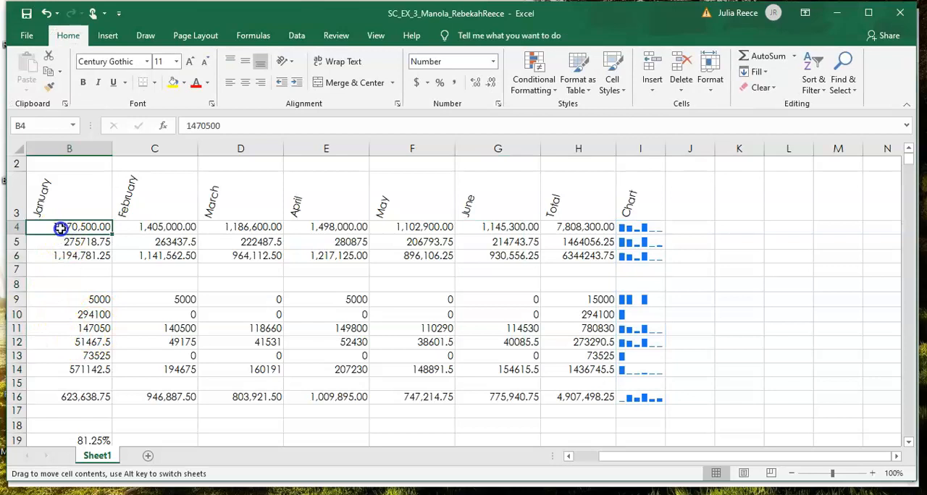
{"action": "left_click_drag", "start_coordinate": [62, 230], "coordinate": [569, 225]}
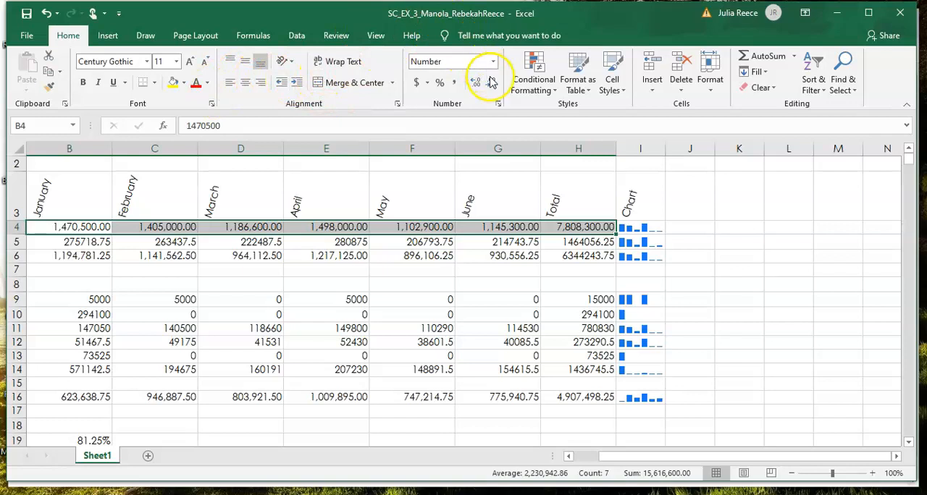
{"action": "left_click", "coordinate": [500, 104]}
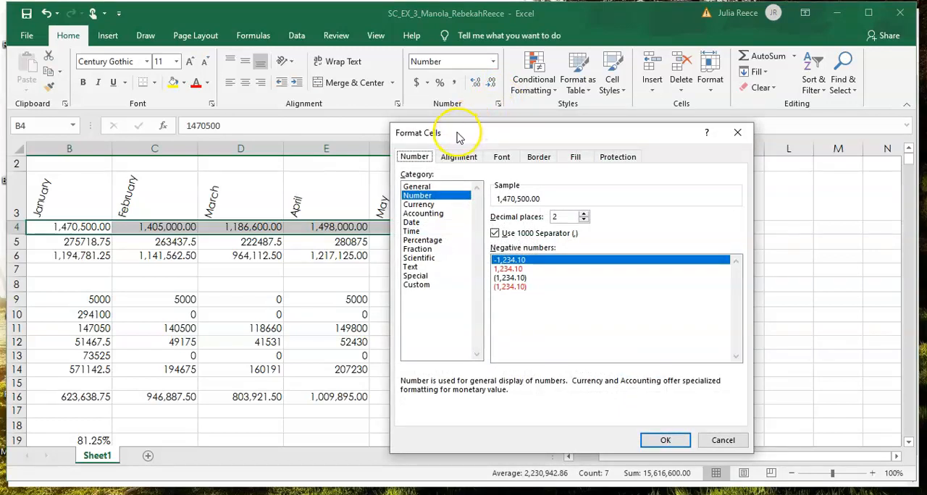
{"action": "left_click", "coordinate": [427, 205]}
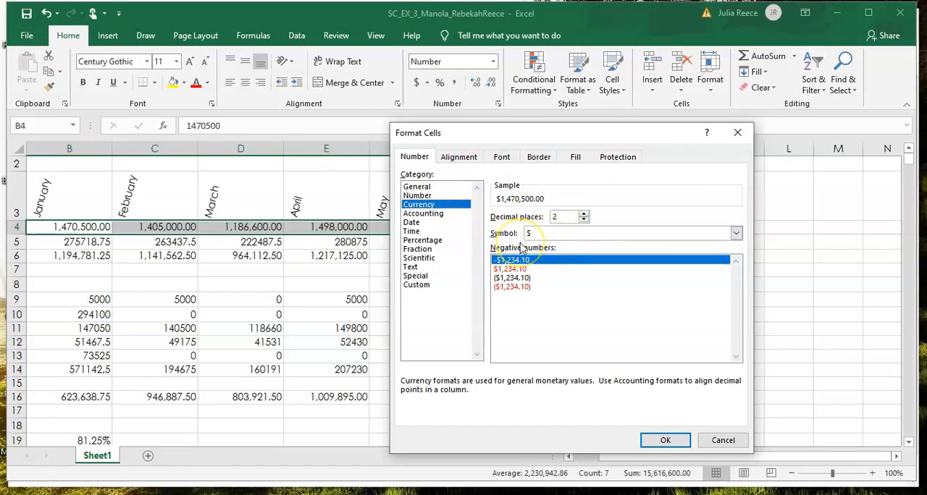
{"action": "double_click", "coordinate": [499, 280]}
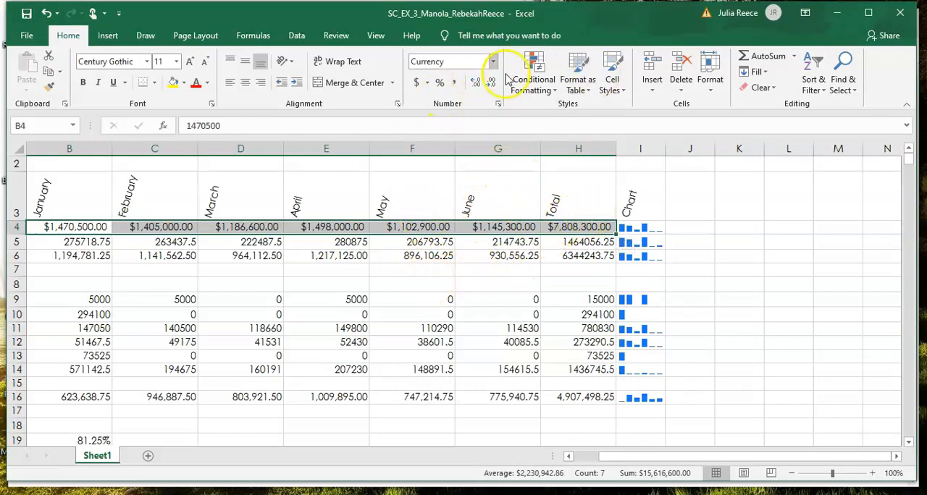
{"action": "left_click", "coordinate": [397, 106]}
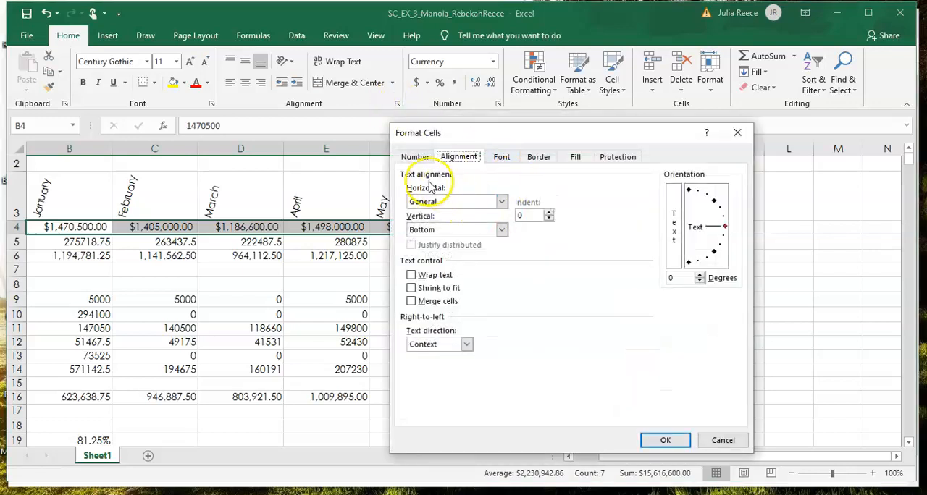
{"action": "left_click", "coordinate": [417, 158]}
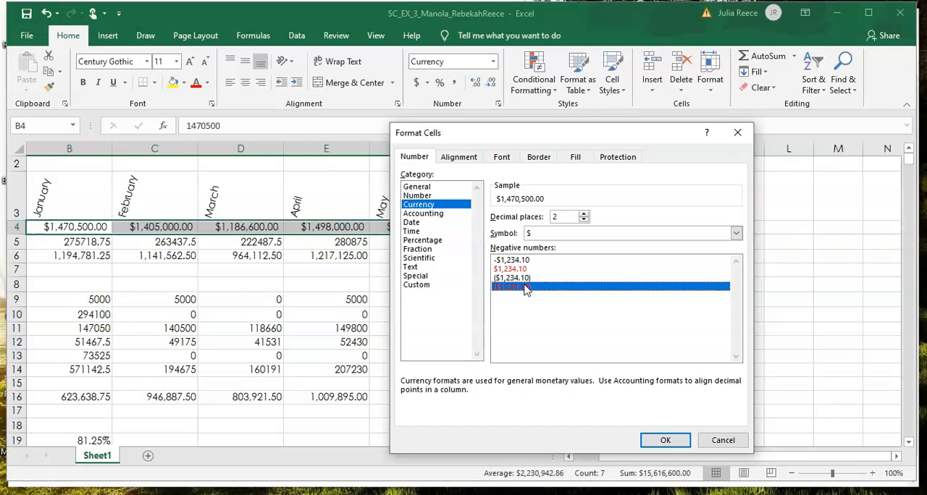
{"action": "left_click", "coordinate": [658, 438]}
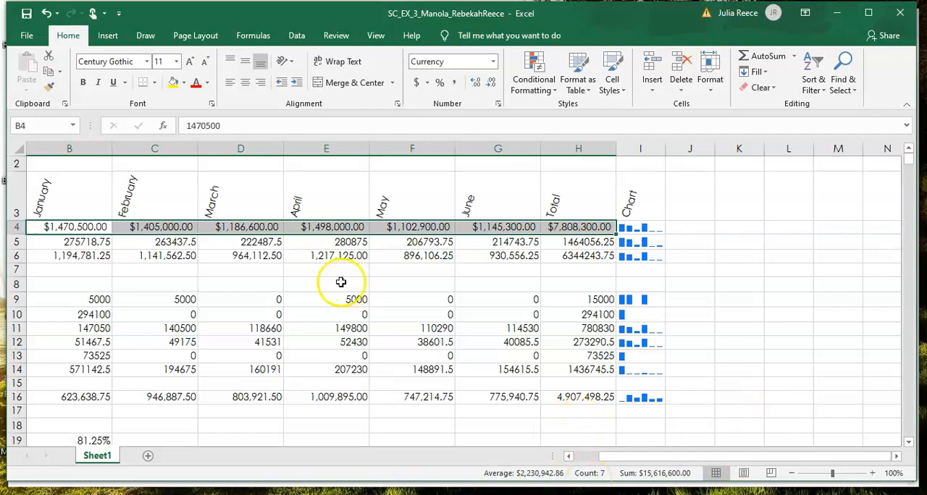
Step: Copy the currency format of B4 to B9:H9, B14:H14 and B16:H16 with Format Painter
{"action": "left_click", "coordinate": [89, 227]}
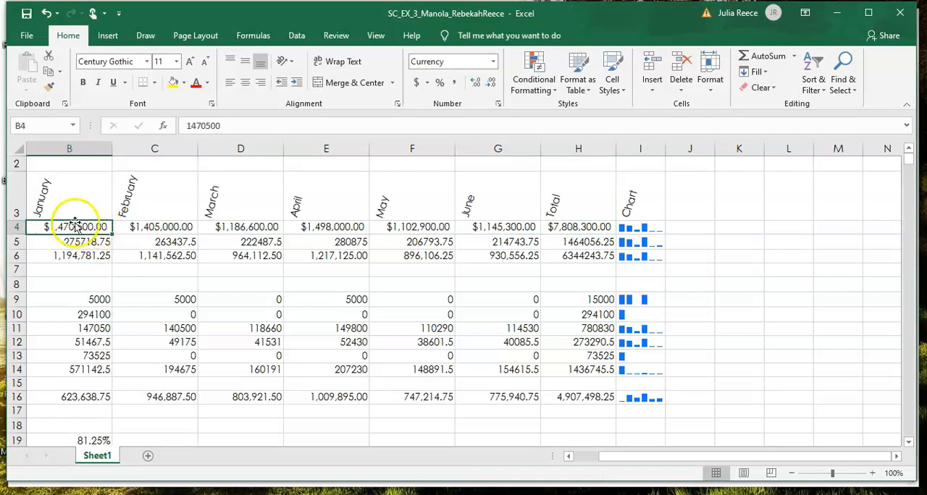
{"action": "left_click", "coordinate": [48, 88]}
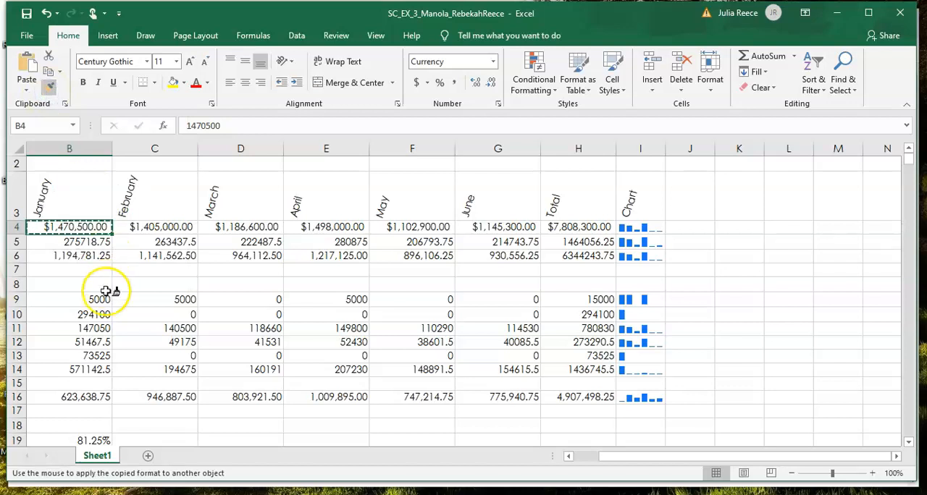
{"action": "mouse_move", "coordinate": [97, 298]}
{"action": "left_mouse_down"}
{"action": "mouse_move", "coordinate": [178, 316]}
{"action": "mouse_move", "coordinate": [338, 306]}
{"action": "mouse_move", "coordinate": [400, 316]}
{"action": "mouse_move", "coordinate": [561, 295]}
{"action": "left_mouse_up"}
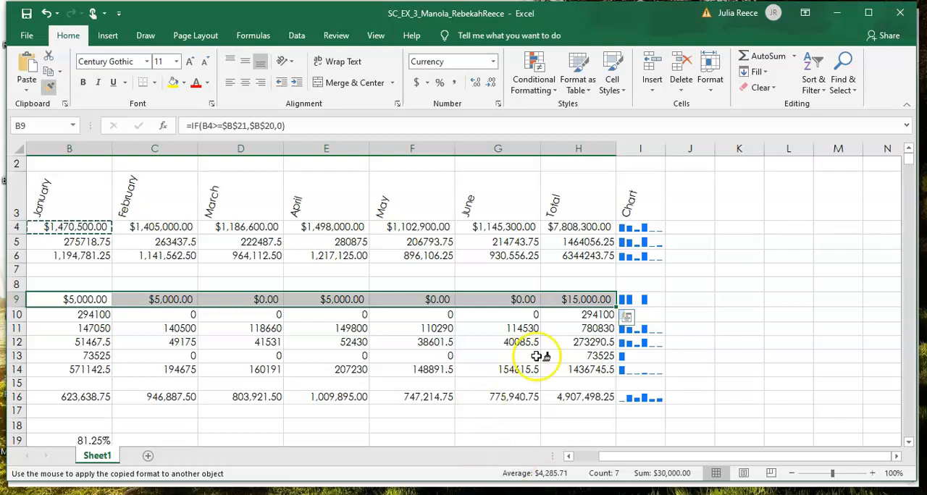
{"action": "left_click", "coordinate": [99, 370]}
{"action": "mouse_move", "coordinate": [99, 369]}
{"action": "left_mouse_down"}
{"action": "mouse_move", "coordinate": [379, 370]}
{"action": "mouse_move", "coordinate": [511, 436]}
{"action": "mouse_move", "coordinate": [579, 370]}
{"action": "left_mouse_up"}
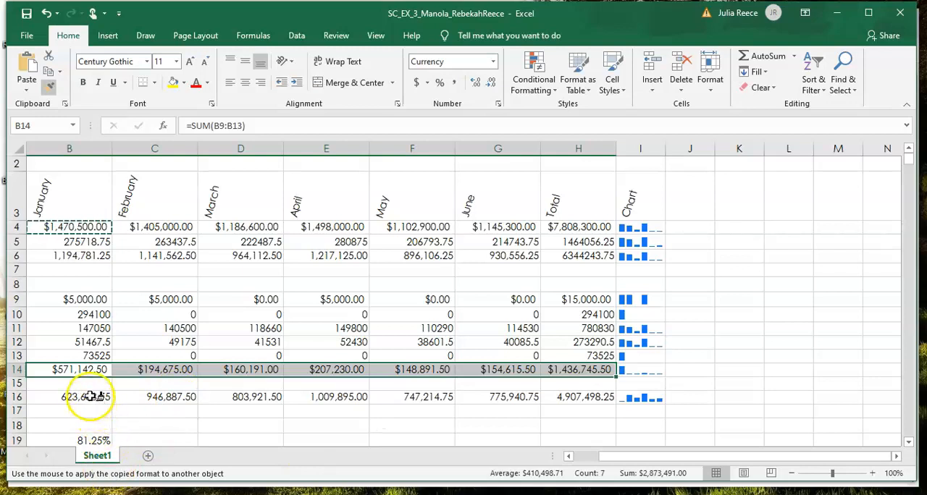
{"action": "left_click_drag", "start_coordinate": [87, 396], "coordinate": [563, 399]}
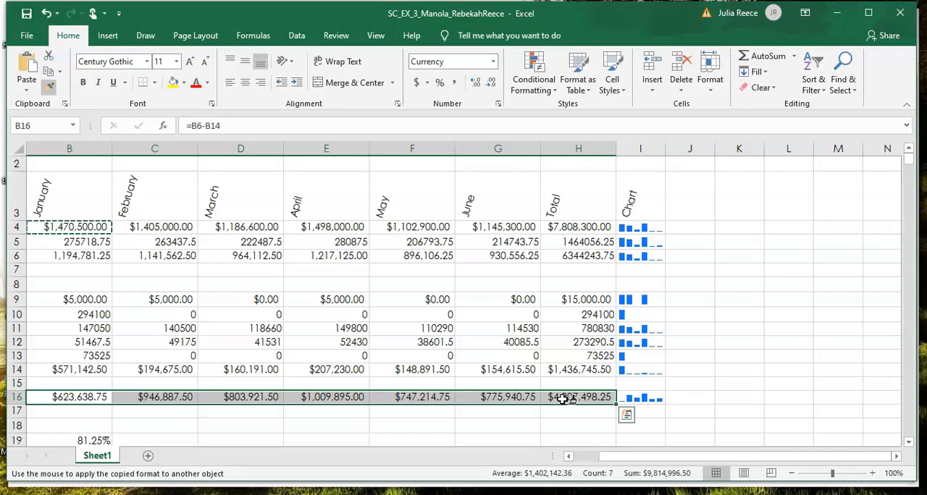
Step: Turn off Format Painter
{"action": "scroll", "coordinate": [564, 400], "scroll_direction": "up", "scroll_amount": 1}
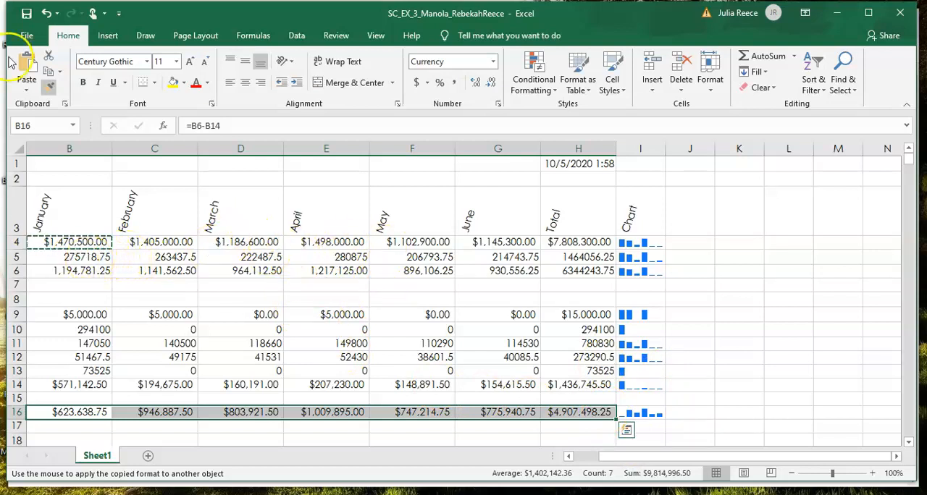
{"action": "left_click", "coordinate": [49, 87]}
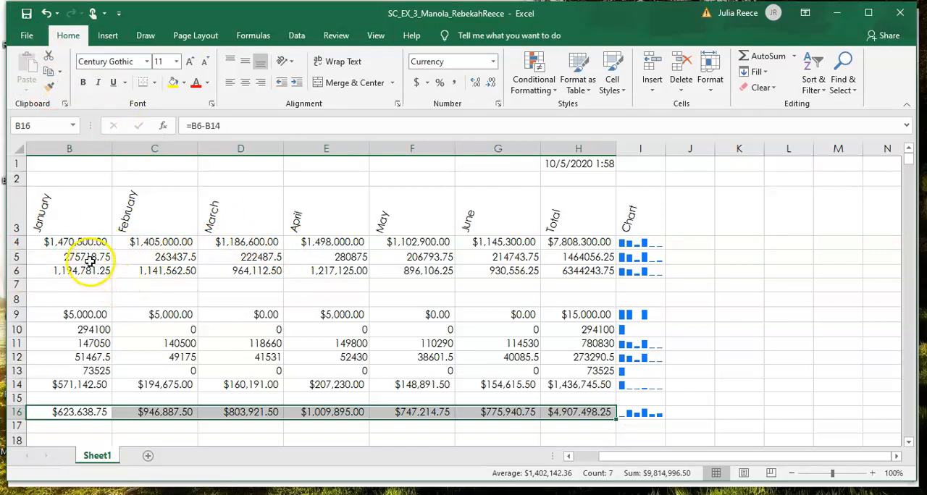
{"action": "left_click_drag", "start_coordinate": [87, 262], "coordinate": [552, 256]}
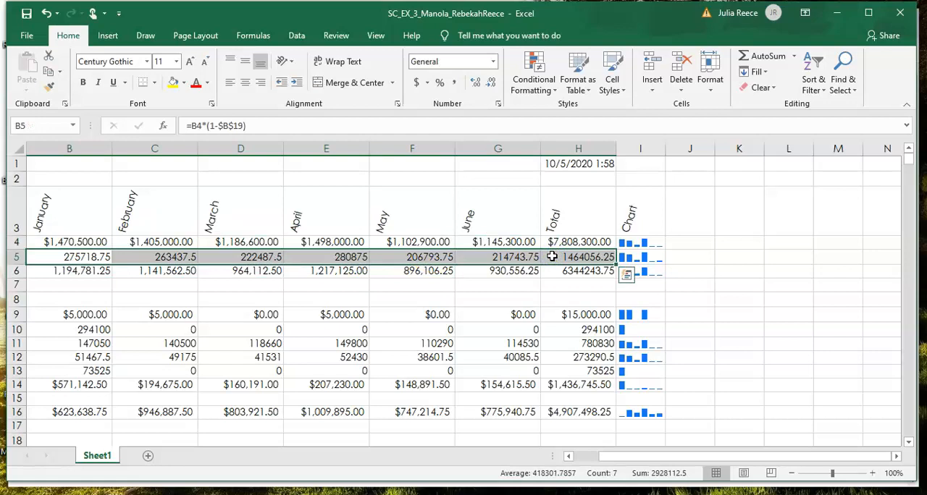
{"action": "left_click", "coordinate": [75, 330]}
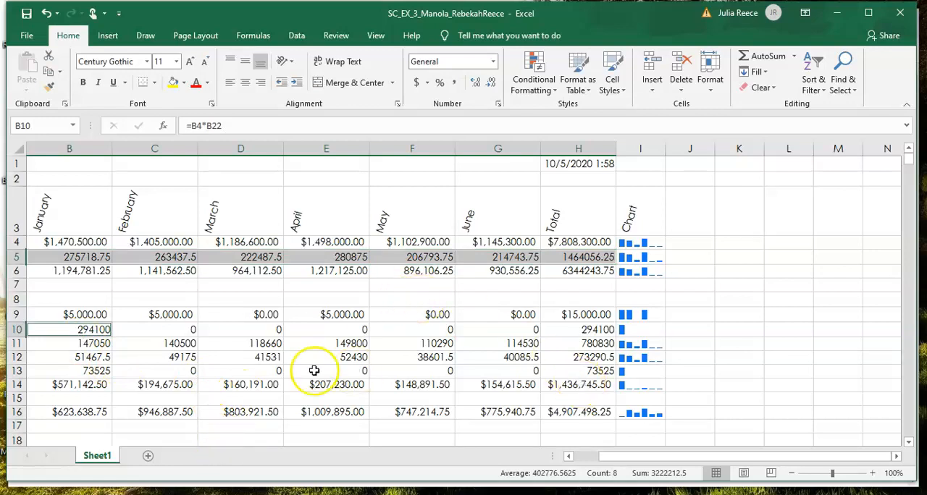
{"action": "left_click_drag", "start_coordinate": [92, 331], "coordinate": [580, 372]}
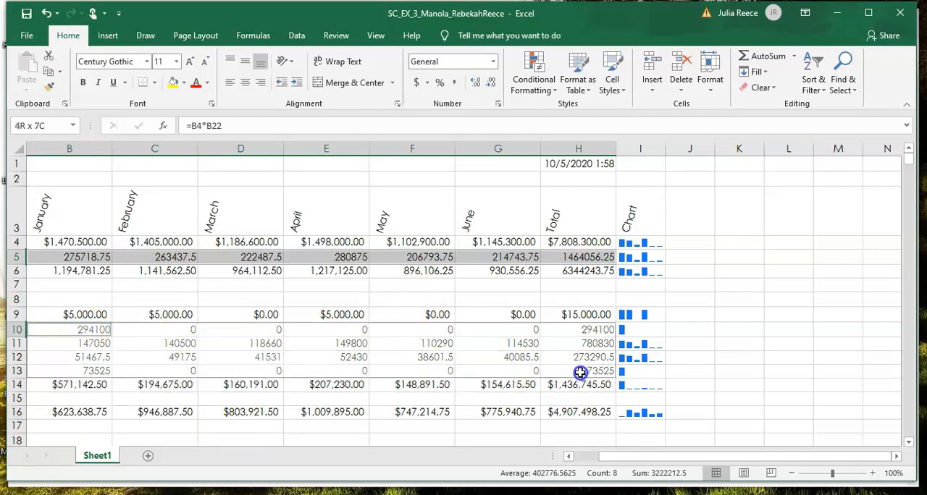
{"action": "key", "text": "ctrl+v"}
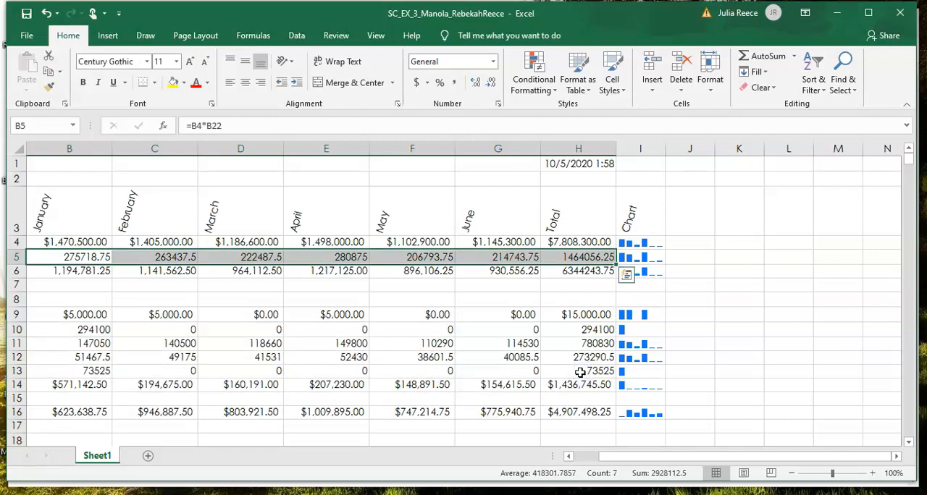
{"action": "key", "text": "ctrl+z"}
Step: Select the Cost of Goods Sold values B5:H5 and try to add the expense range B10:H13 to the selection
{"action": "left_click", "coordinate": [77, 258]}
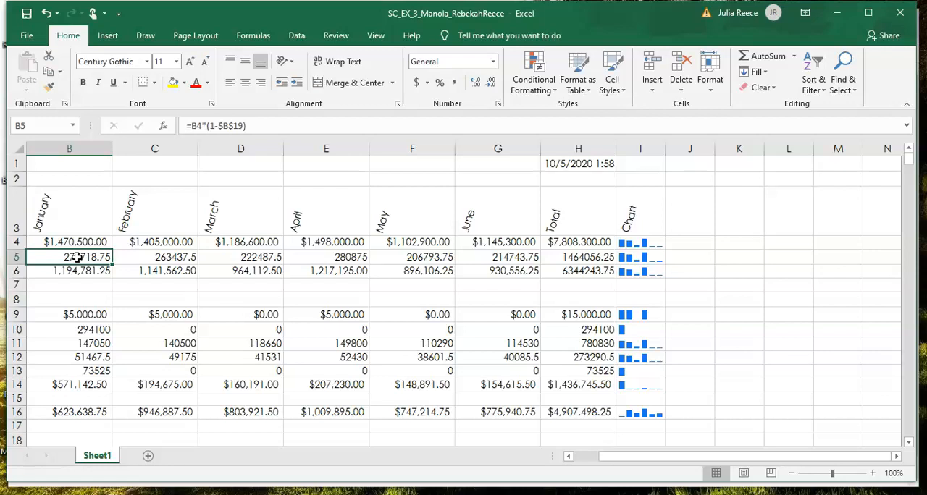
{"action": "key", "text": "shift+Right"}
{"action": "key", "text": "shift+Right"}
{"action": "key", "text": "shift+Right"}
{"action": "key", "text": "shift+Right"}
{"action": "key", "text": "shift+Right"}
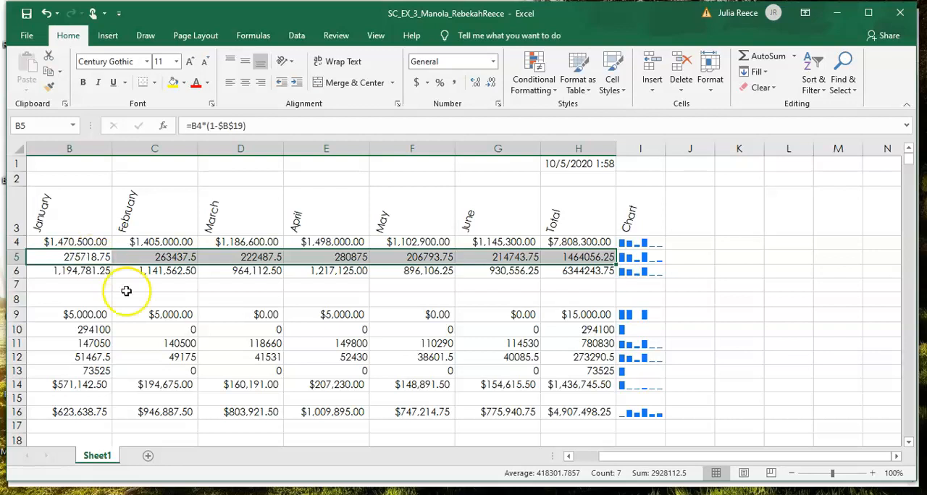
{"action": "left_click", "coordinate": [44, 328], "text": "ctrl"}
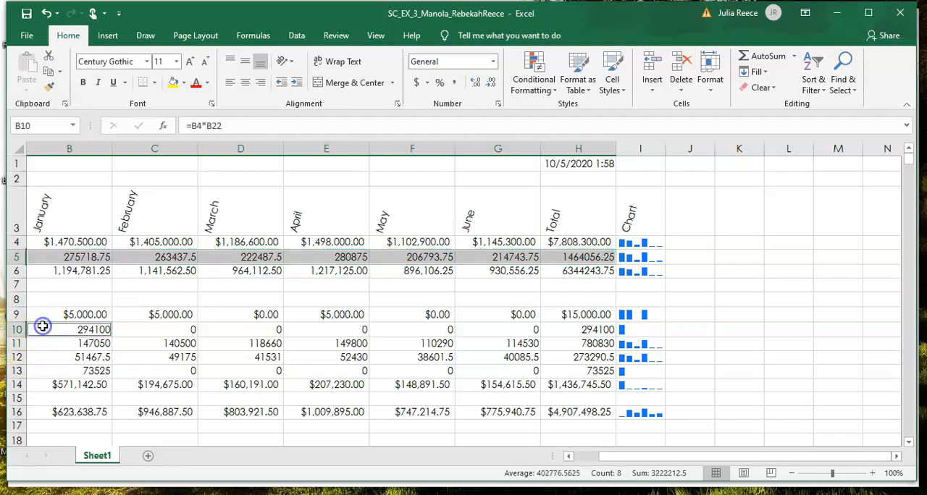
{"action": "left_click_drag", "start_coordinate": [44, 330], "coordinate": [582, 372]}
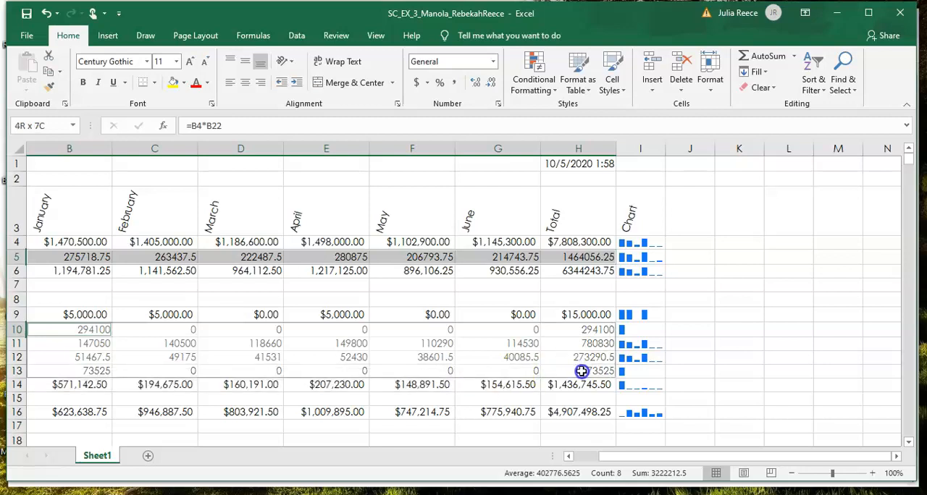
{"action": "left_click_drag", "start_coordinate": [582, 371], "coordinate": [581, 371]}
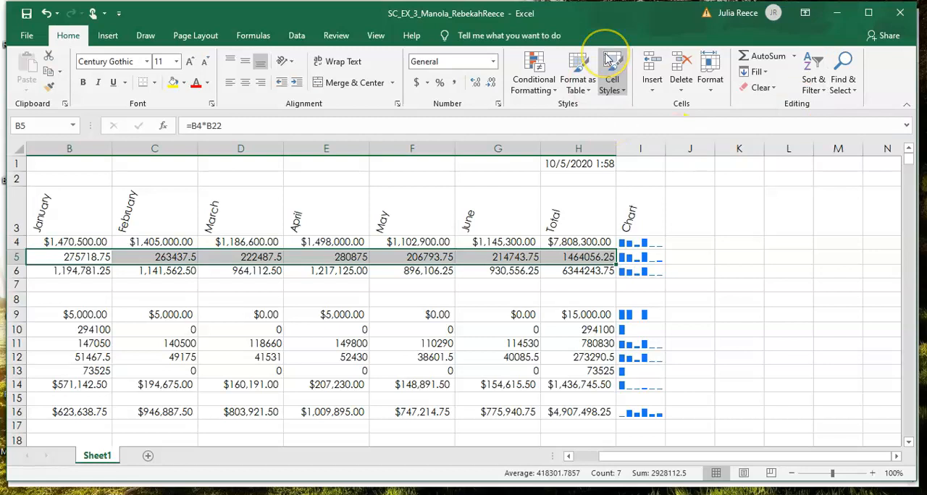
Step: Format the Cost of Goods Sold row B5:H5 as Currency with no symbol, two decimal places and negative numbers in red parentheses
{"action": "left_click", "coordinate": [498, 106]}
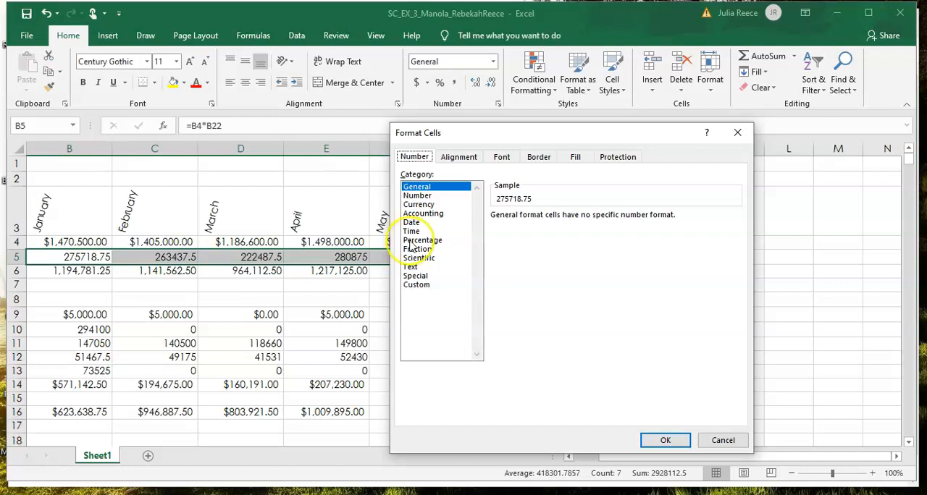
{"action": "left_click", "coordinate": [443, 204]}
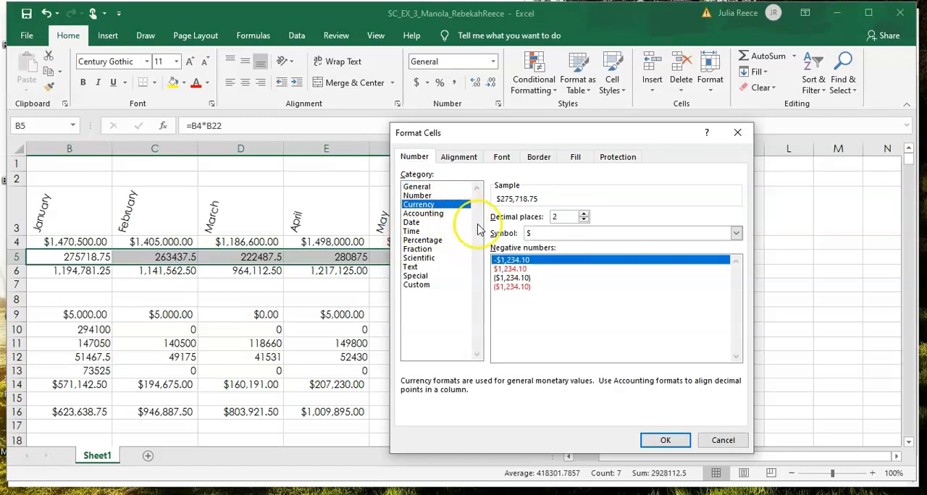
{"action": "left_click", "coordinate": [557, 232]}
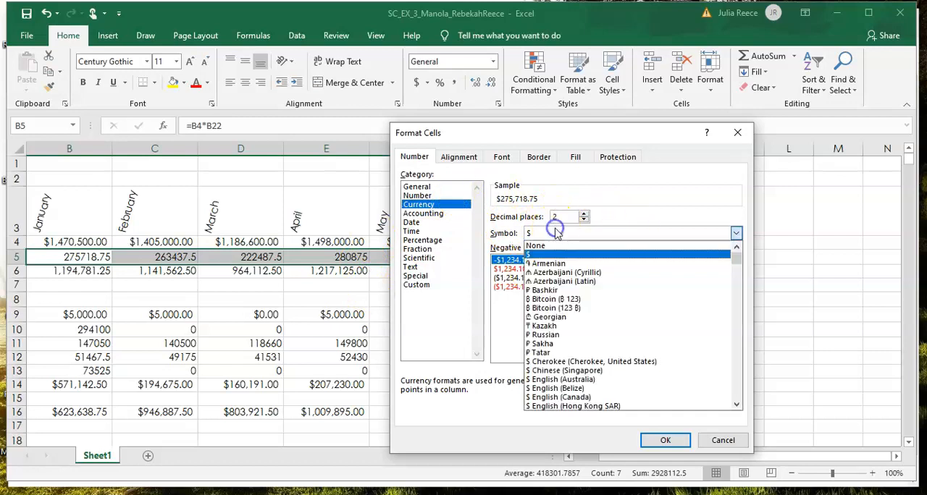
{"action": "left_click", "coordinate": [558, 243]}
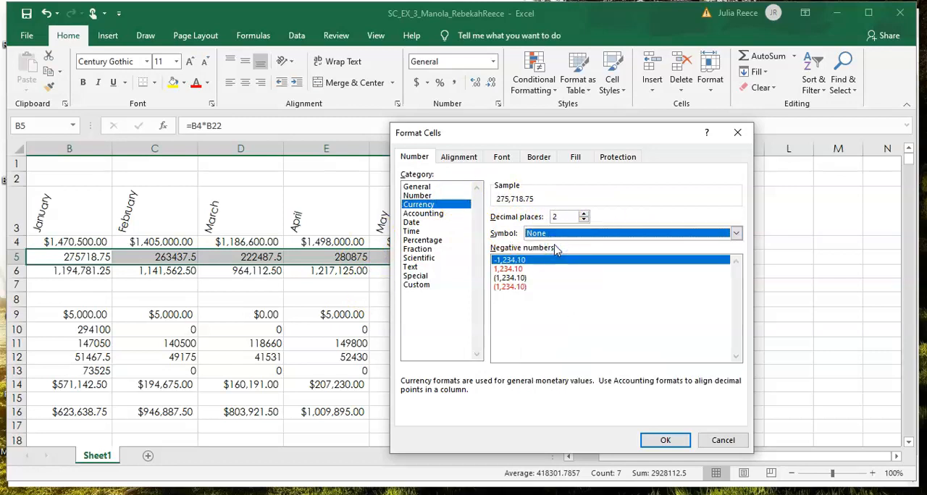
{"action": "left_click", "coordinate": [518, 288]}
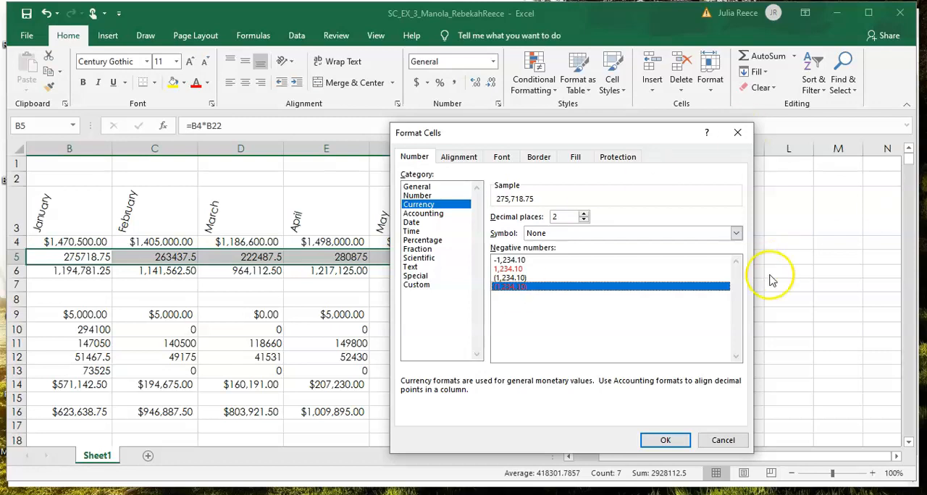
{"action": "left_click", "coordinate": [663, 441]}
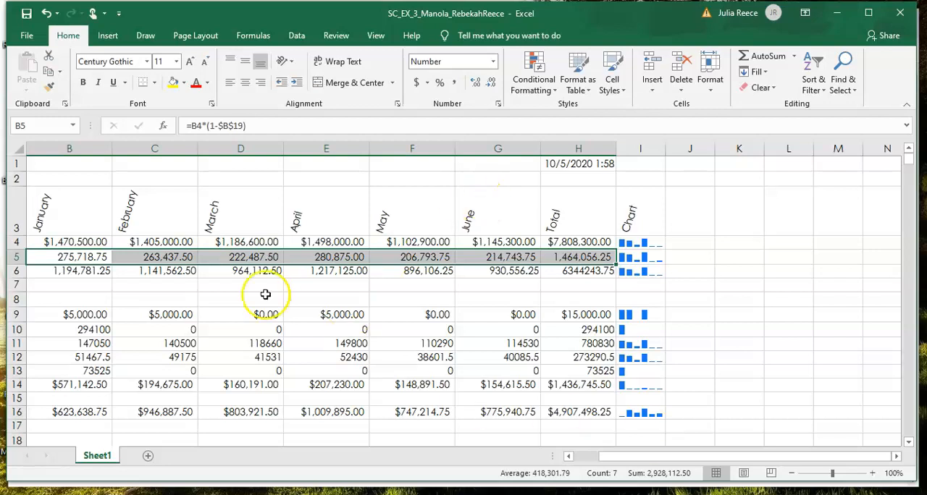
Step: Format the Gross Margin row B6:H6 as Currency with the $ symbol, two decimal places and negative numbers in red parentheses
{"action": "left_click_drag", "start_coordinate": [42, 275], "coordinate": [554, 273]}
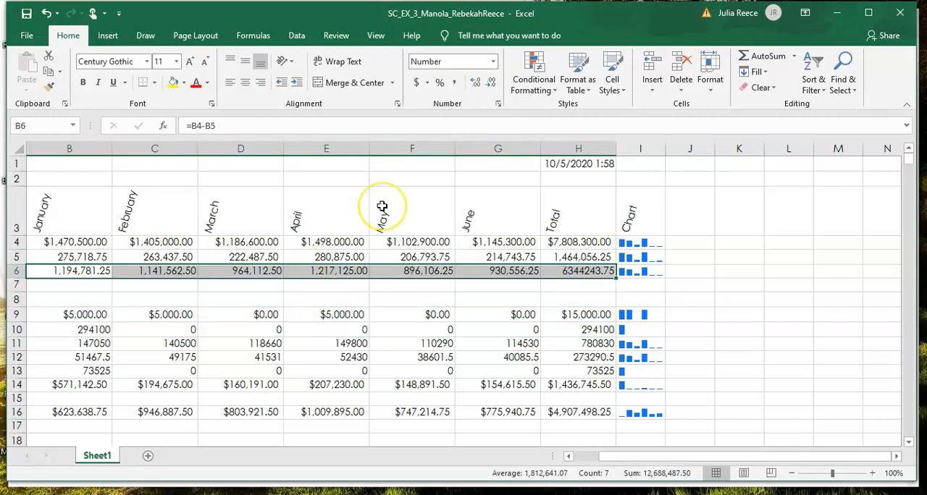
{"action": "left_click", "coordinate": [497, 106]}
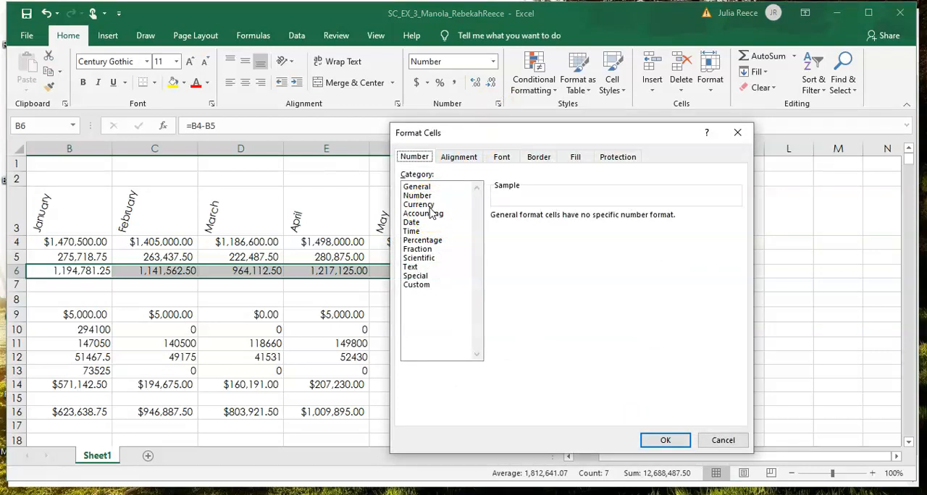
{"action": "left_click", "coordinate": [427, 205]}
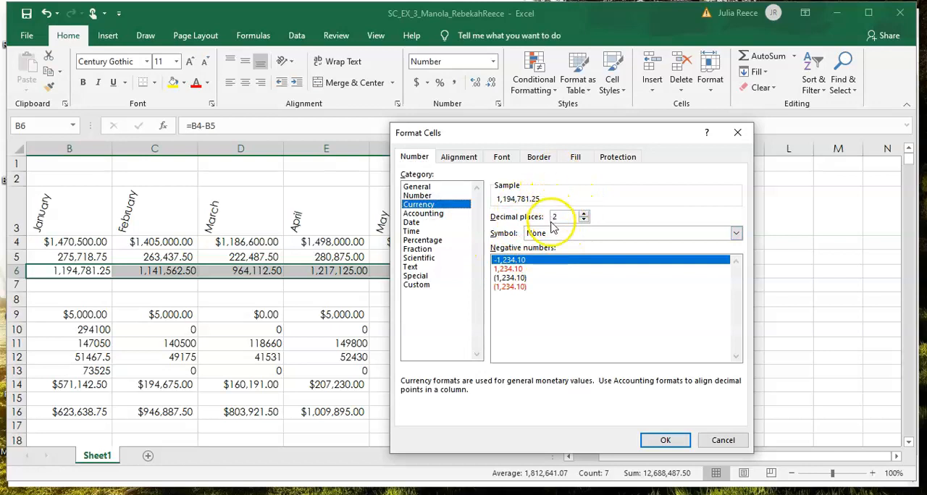
{"action": "left_click", "coordinate": [551, 233]}
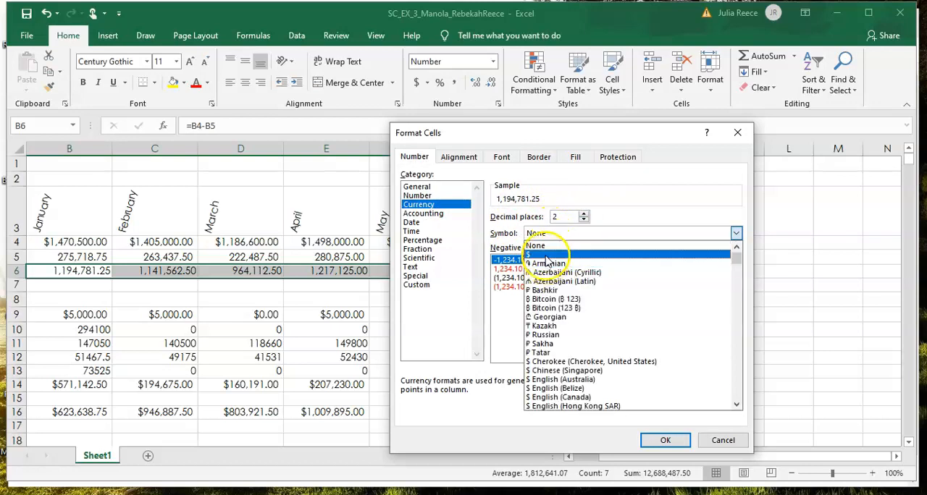
{"action": "left_click", "coordinate": [547, 256]}
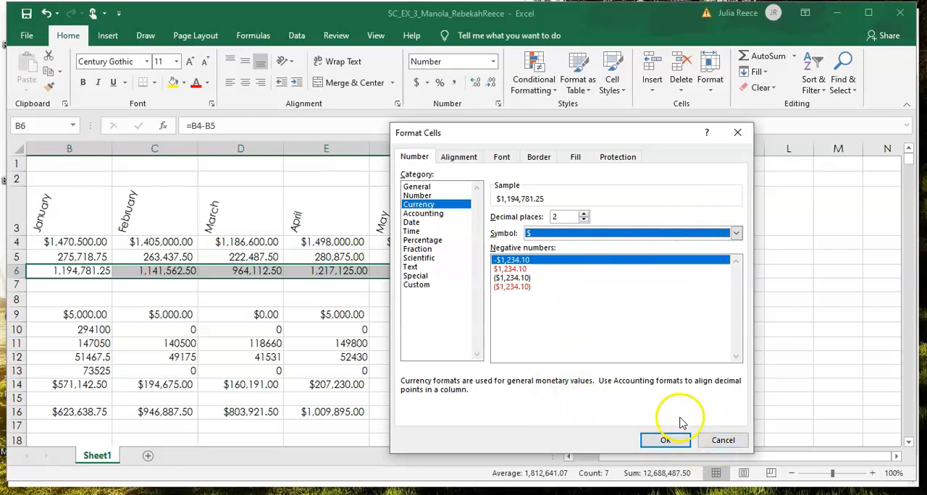
{"action": "left_click", "coordinate": [663, 442]}
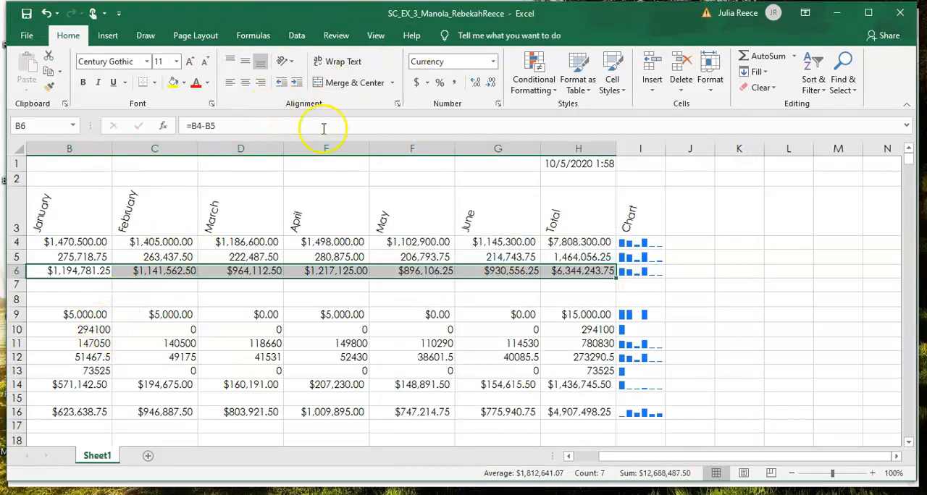
{"action": "left_click", "coordinate": [498, 105]}
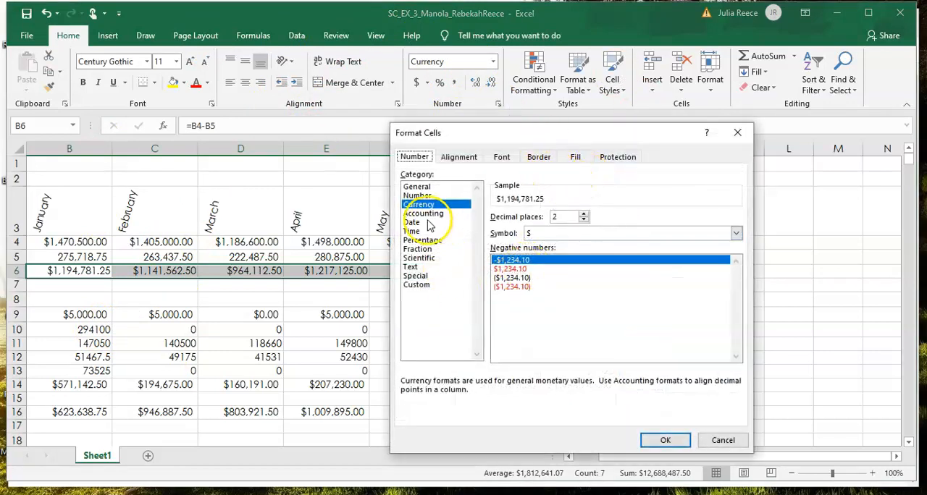
{"action": "left_click", "coordinate": [518, 288]}
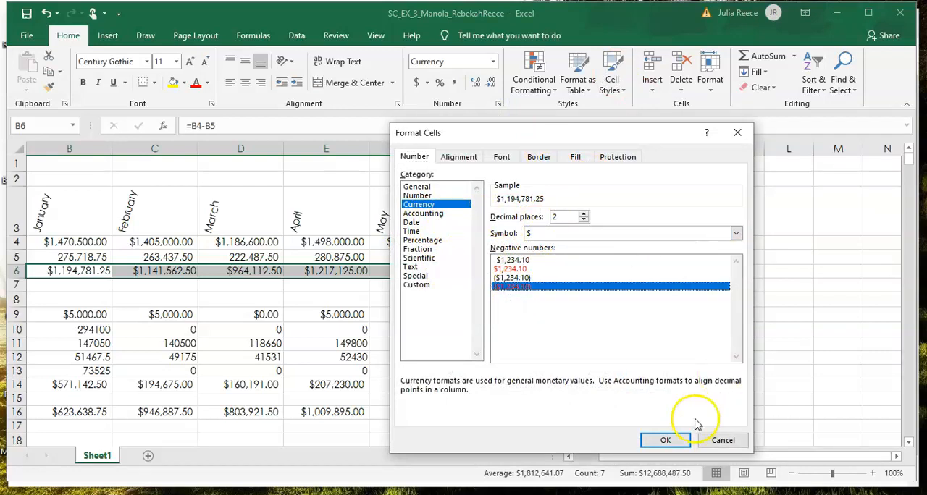
{"action": "left_click", "coordinate": [660, 443]}
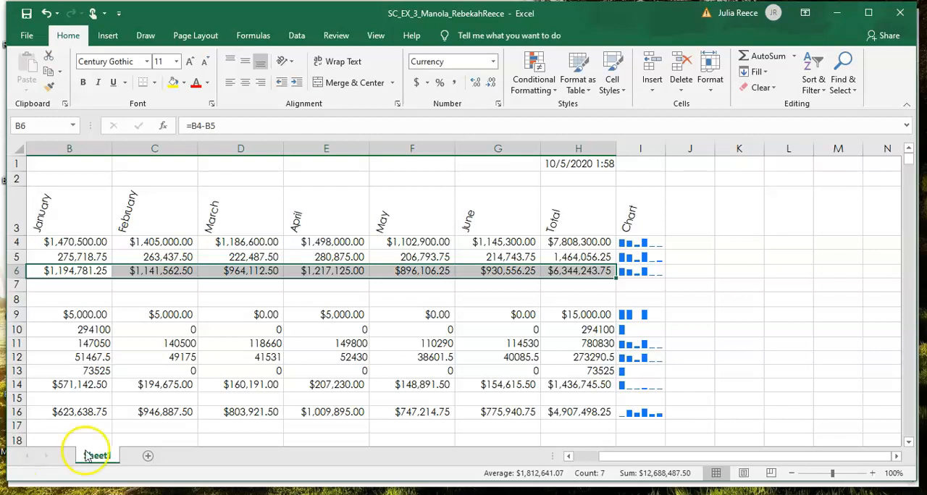
Step: Make all of column A bold
{"action": "left_click", "coordinate": [50, 272]}
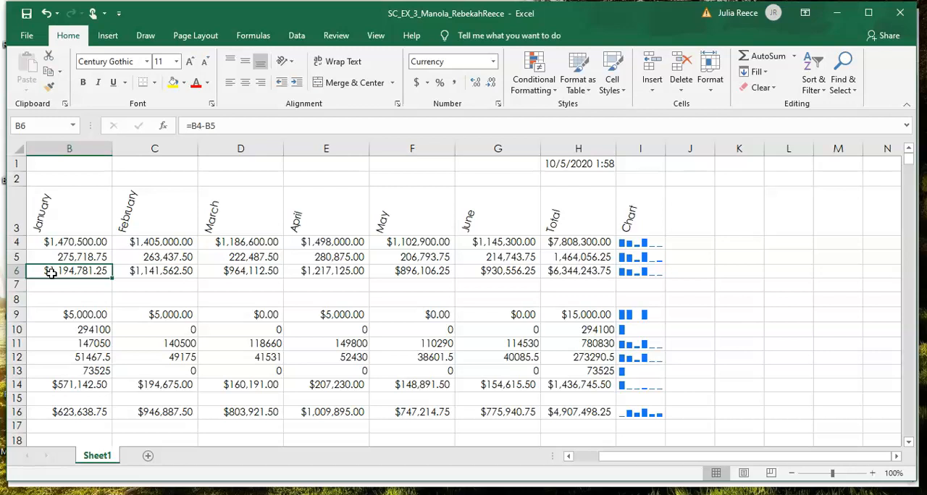
{"action": "key", "text": "ctrl+Home"}
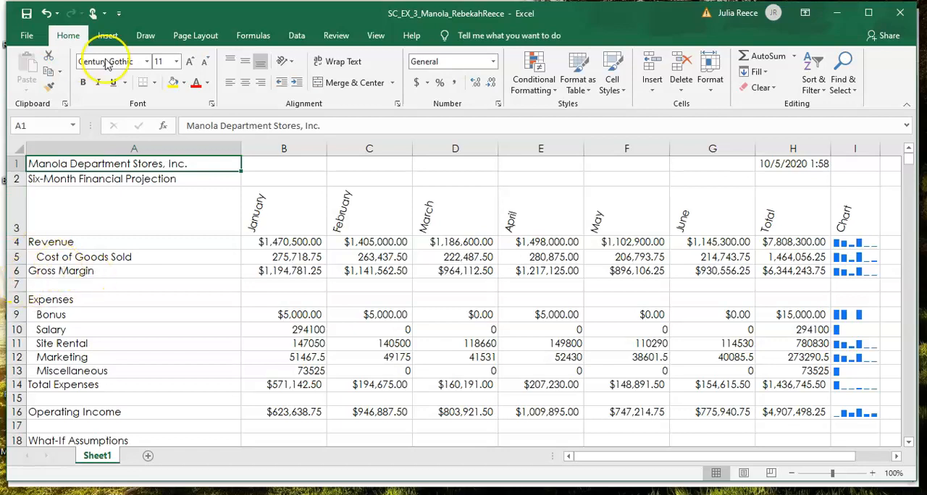
{"action": "left_click", "coordinate": [96, 145]}
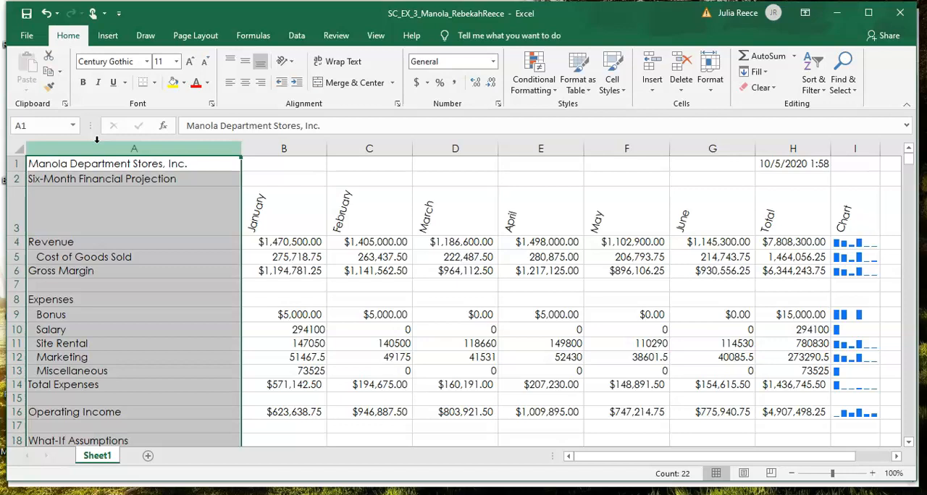
{"action": "left_click", "coordinate": [81, 86]}
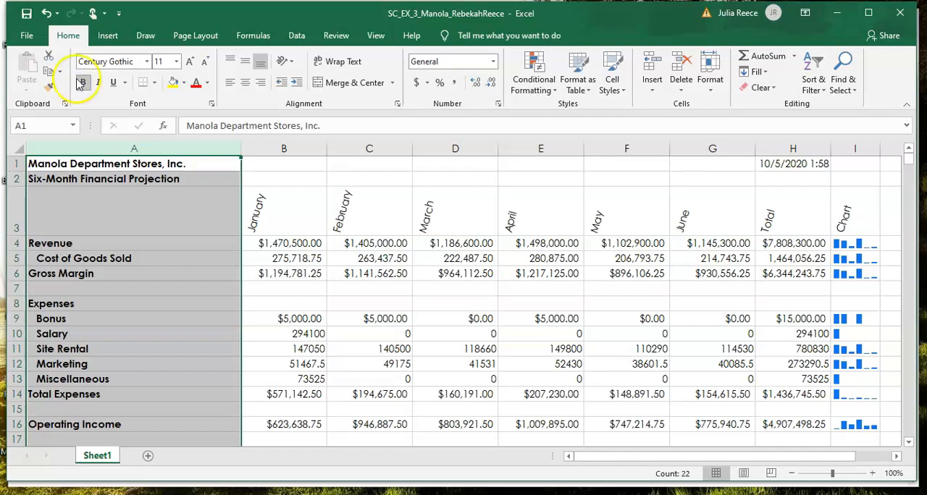
Step: Set the font size of the company title in A1 to 28
{"action": "left_click", "coordinate": [63, 161]}
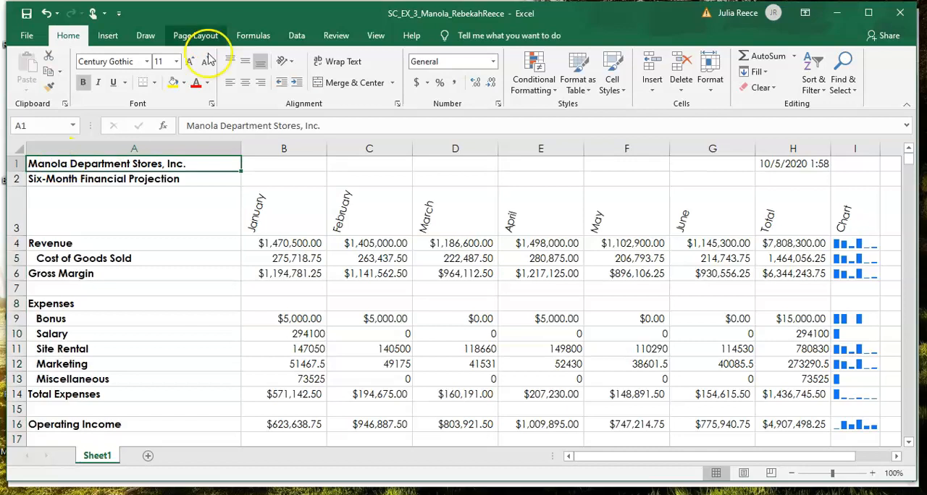
{"action": "left_click", "coordinate": [181, 62]}
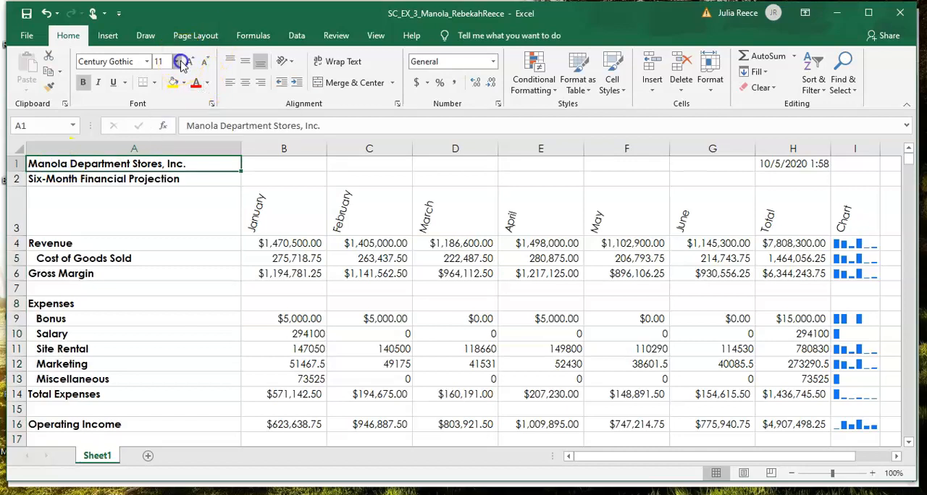
{"action": "left_click", "coordinate": [181, 63]}
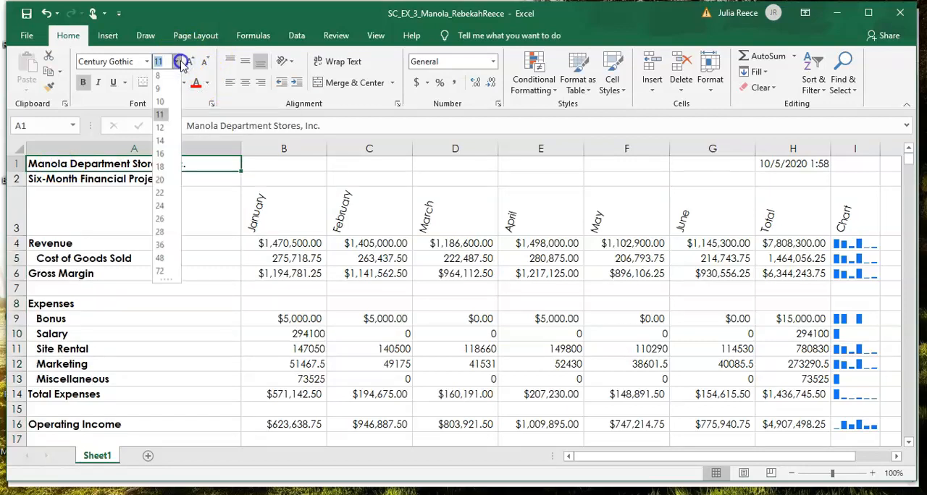
{"action": "right_click", "coordinate": [180, 64]}
{"action": "left_click", "coordinate": [181, 63]}
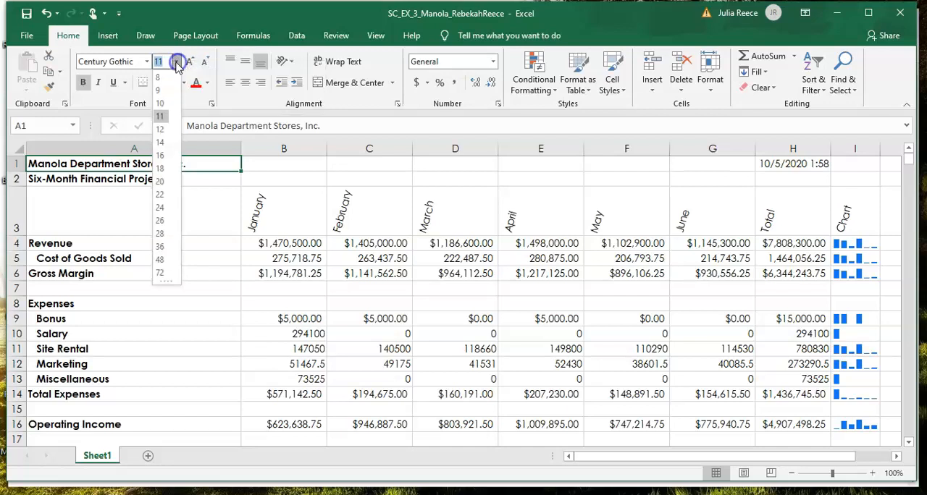
{"action": "left_click", "coordinate": [165, 235]}
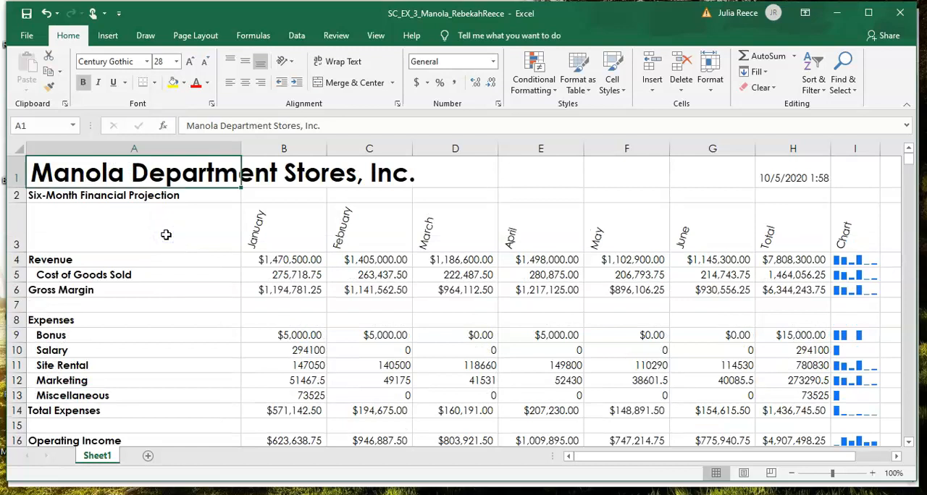
Step: Set the font size of the subtitle Six-Month Financial Projection in A2 to 22
{"action": "left_click", "coordinate": [97, 195]}
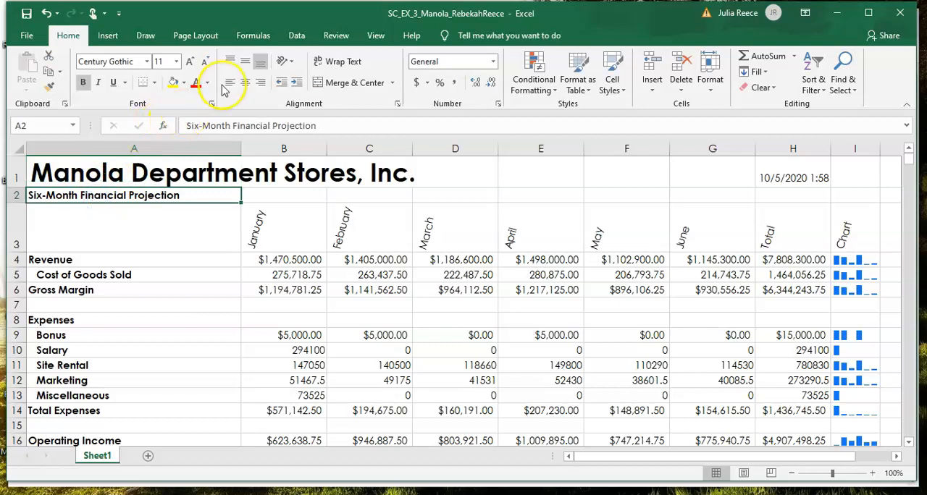
{"action": "left_click", "coordinate": [189, 62]}
{"action": "left_click", "coordinate": [189, 62]}
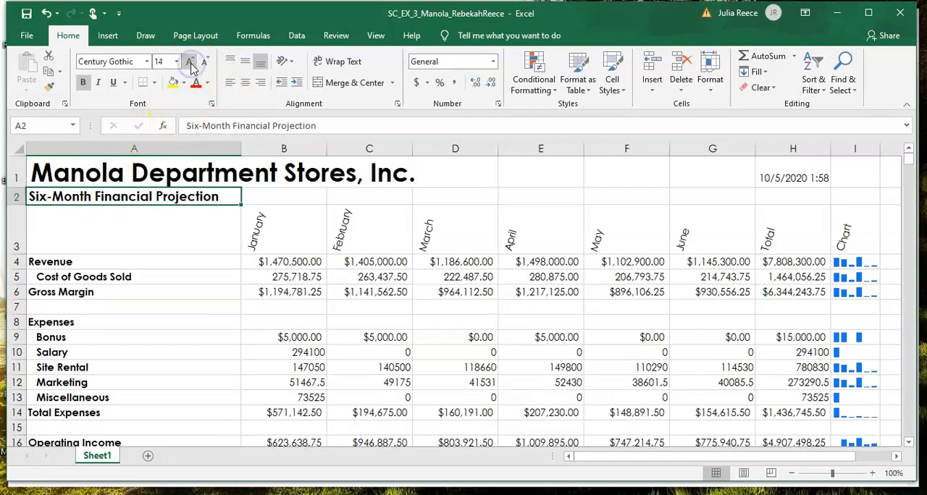
{"action": "left_click", "coordinate": [189, 63]}
{"action": "left_click", "coordinate": [189, 63]}
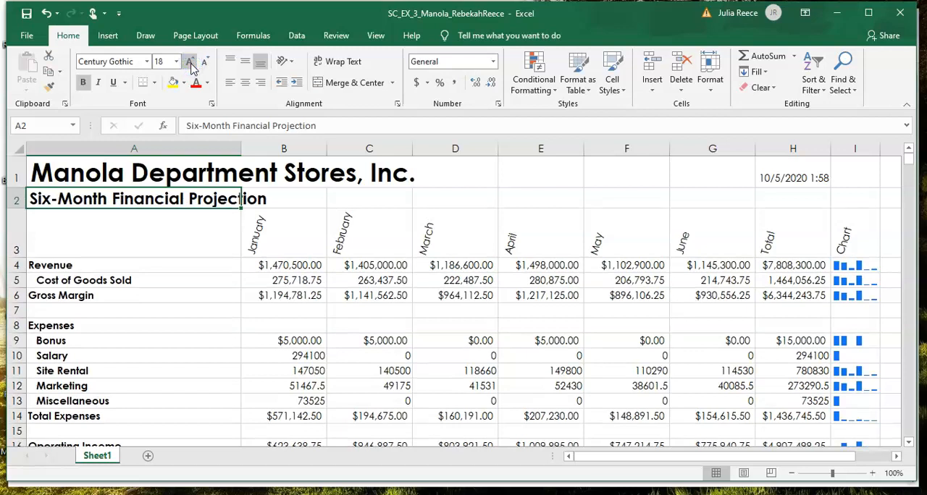
{"action": "left_click", "coordinate": [190, 64]}
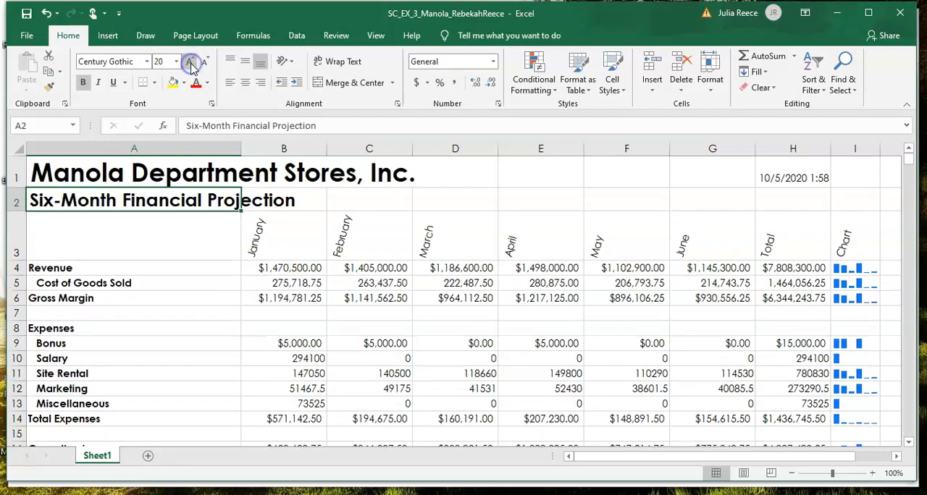
{"action": "left_click", "coordinate": [190, 63]}
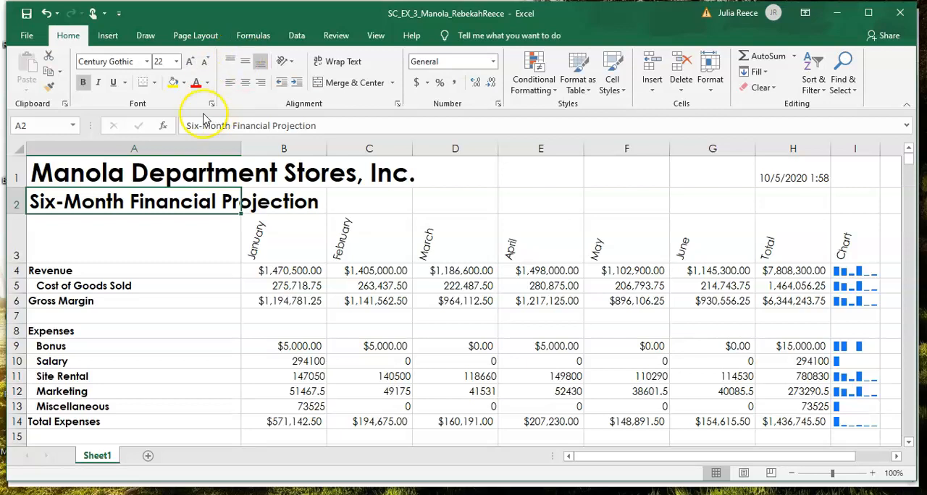
Step: Fill the title range A1:I2 with the theme color Dark Blue, Text 2, Lighter 80%
{"action": "left_click", "coordinate": [126, 176]}
{"action": "left_click_drag", "start_coordinate": [125, 176], "coordinate": [832, 191]}
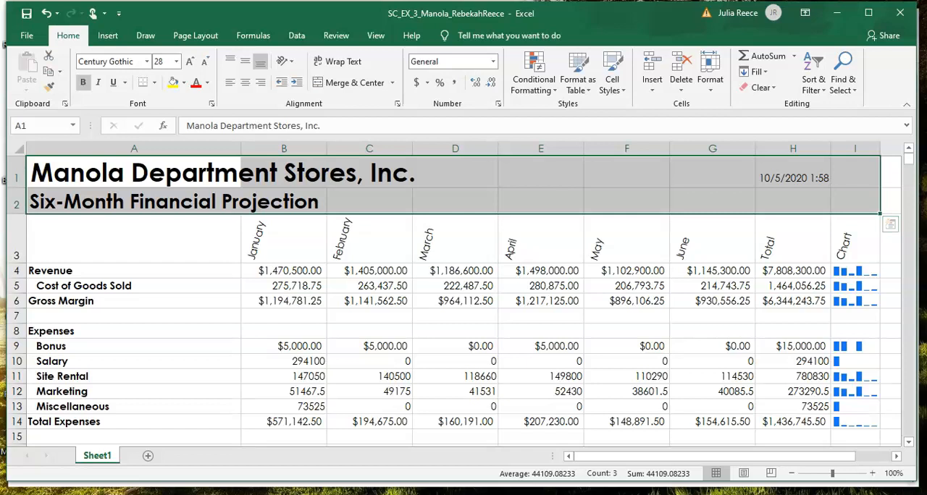
{"action": "left_click", "coordinate": [184, 84]}
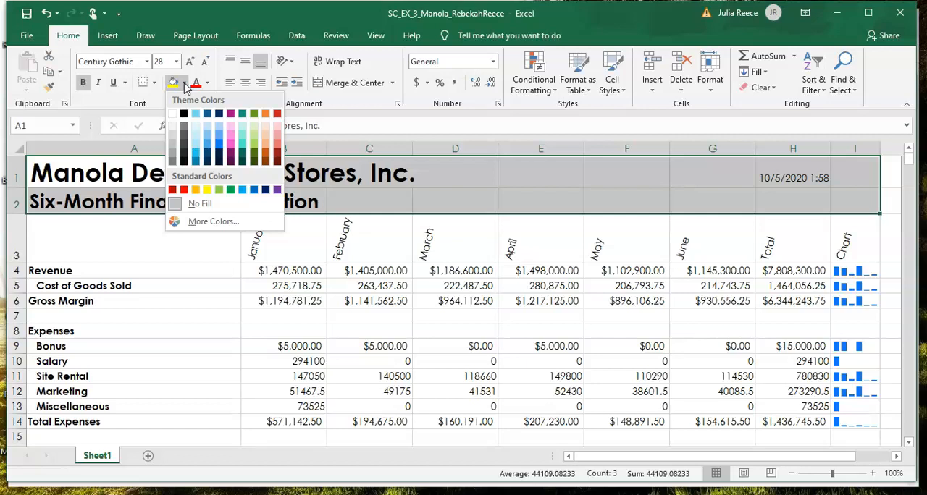
{"action": "left_click", "coordinate": [228, 130]}
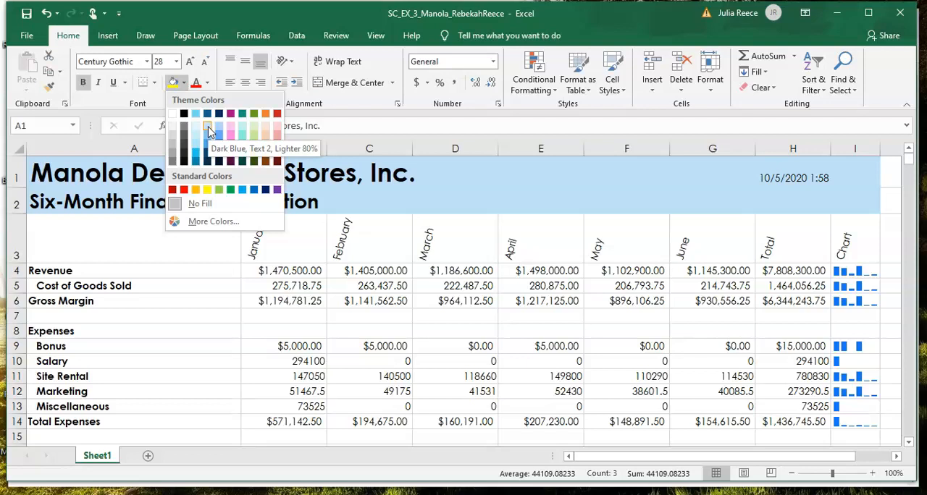
{"action": "left_click", "coordinate": [208, 131]}
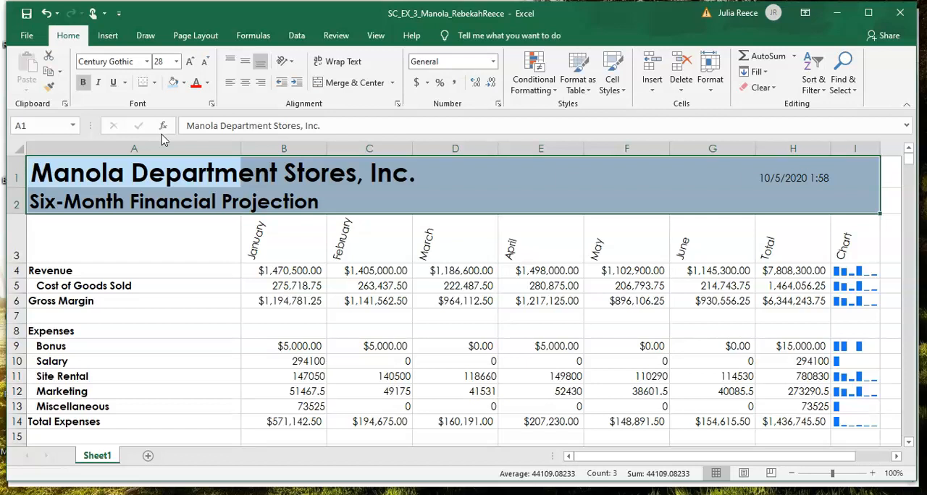
Step: Set the font color of the title range A1:I2 to a dark blue theme color
{"action": "left_click", "coordinate": [209, 84]}
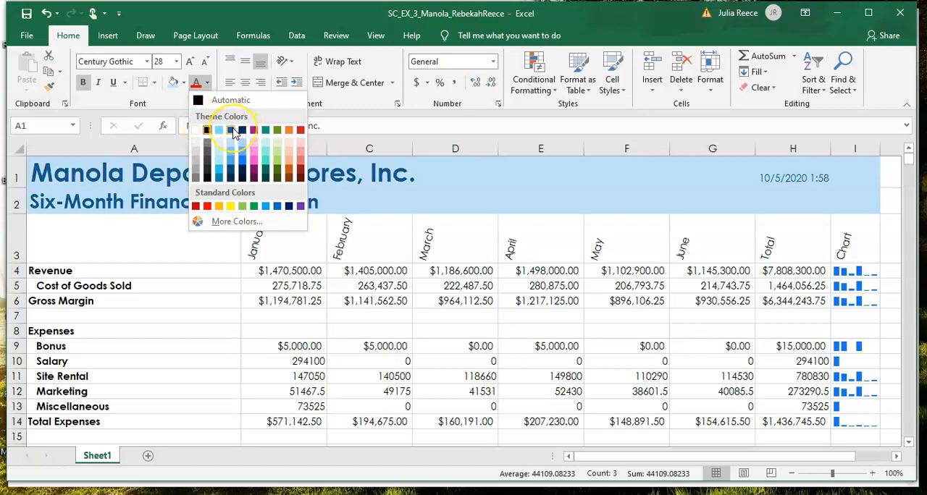
{"action": "left_click", "coordinate": [233, 131]}
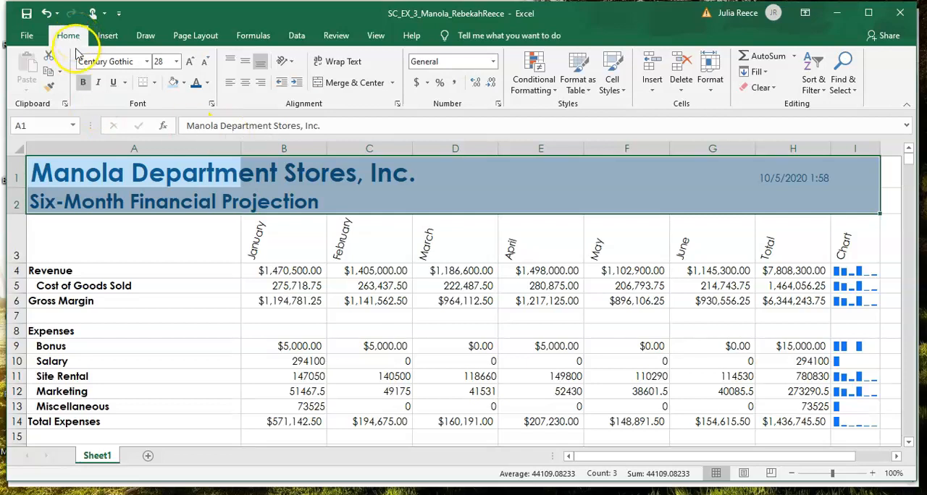
{"action": "left_click", "coordinate": [178, 240]}
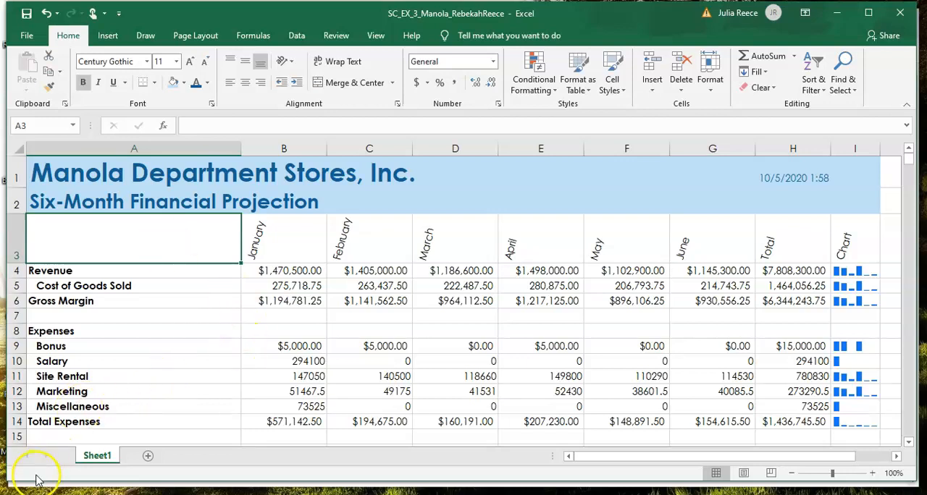
{"action": "key", "text": "Down"}
{"action": "key", "text": "Down"}
{"action": "key", "text": "Down"}
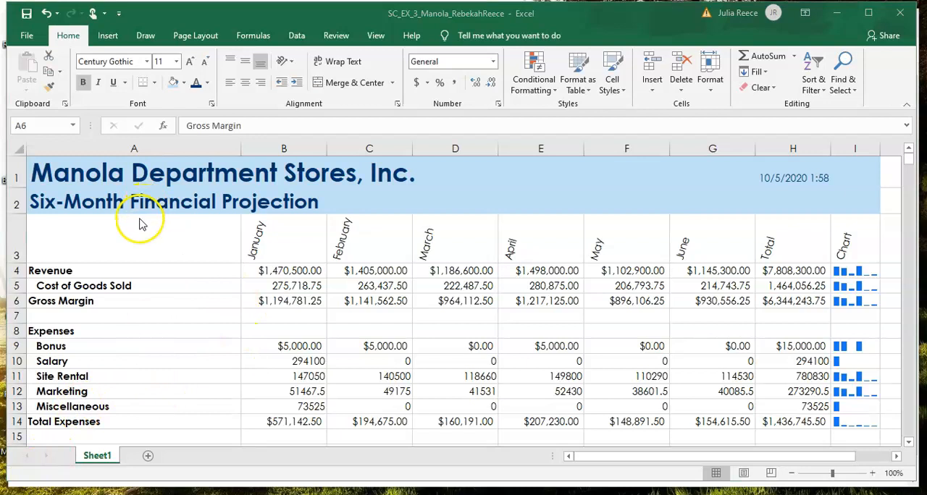
Step: Apply the Heading 3 cell style to the column heading row A3:I3
{"action": "left_click", "coordinate": [111, 243]}
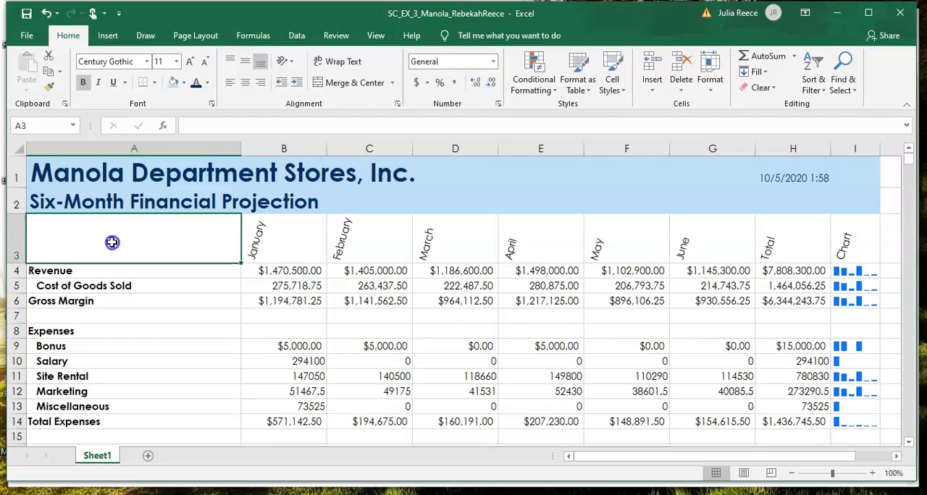
{"action": "mouse_move", "coordinate": [112, 242]}
{"action": "left_mouse_down"}
{"action": "mouse_move", "coordinate": [351, 230]}
{"action": "mouse_move", "coordinate": [639, 193]}
{"action": "mouse_move", "coordinate": [811, 202]}
{"action": "mouse_move", "coordinate": [842, 228]}
{"action": "left_mouse_up"}
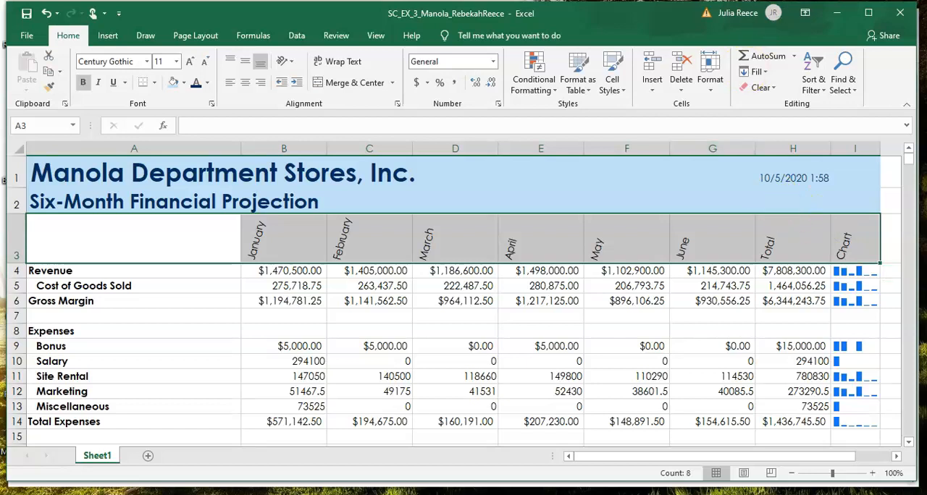
{"action": "left_click", "coordinate": [610, 82]}
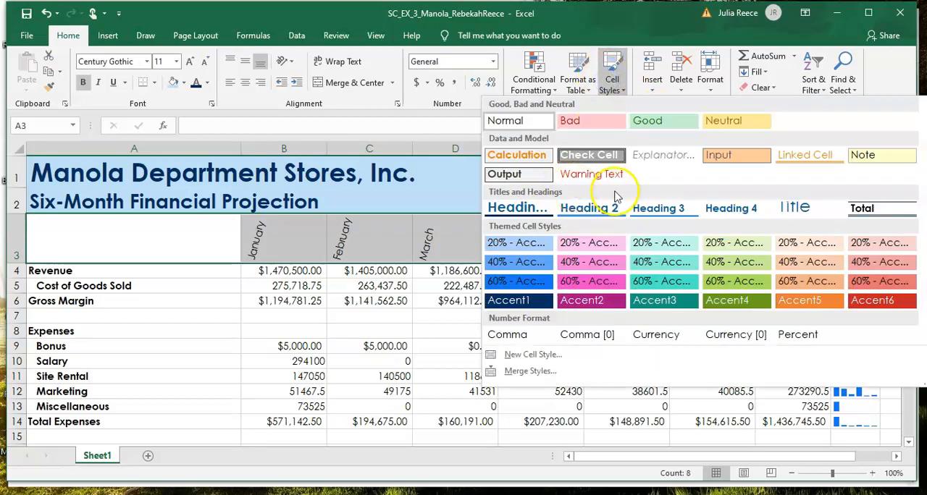
{"action": "left_click", "coordinate": [643, 202]}
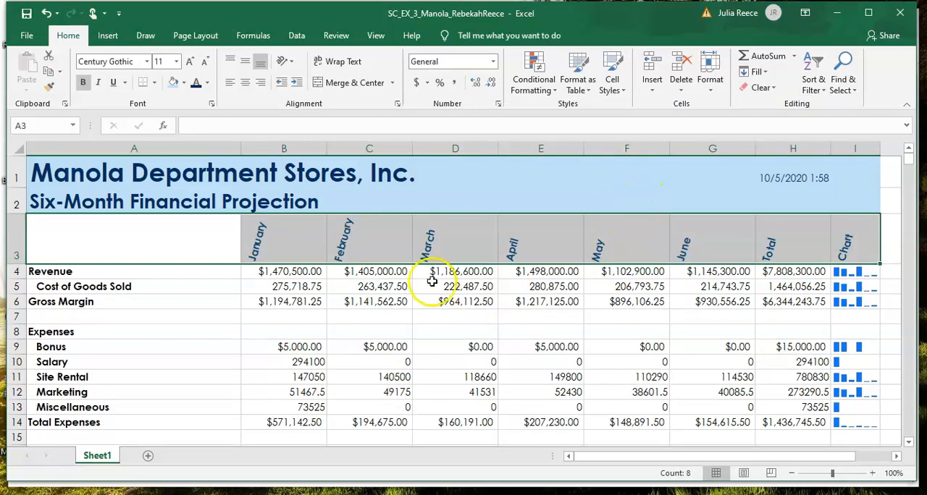
Step: Apply the Total cell style to the Gross Margin, Total Expenses and Operating Income rows A6:H6, A14:H14 and A16:H16 together
{"action": "left_click", "coordinate": [120, 303]}
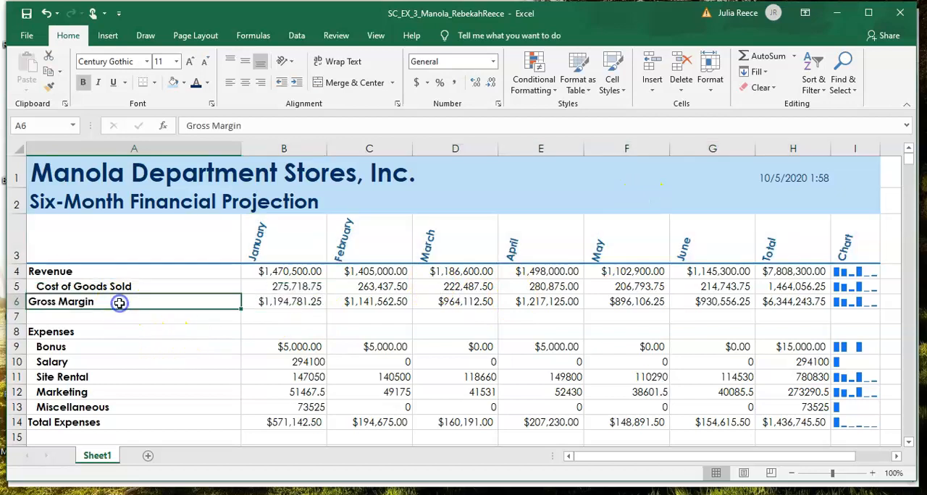
{"action": "left_click_drag", "start_coordinate": [120, 303], "coordinate": [762, 304]}
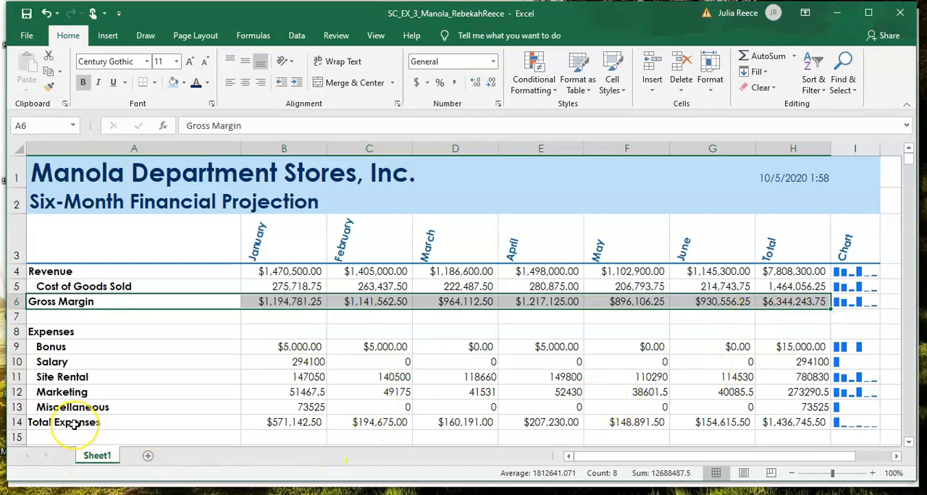
{"action": "left_click_drag", "start_coordinate": [74, 425], "coordinate": [764, 177]}
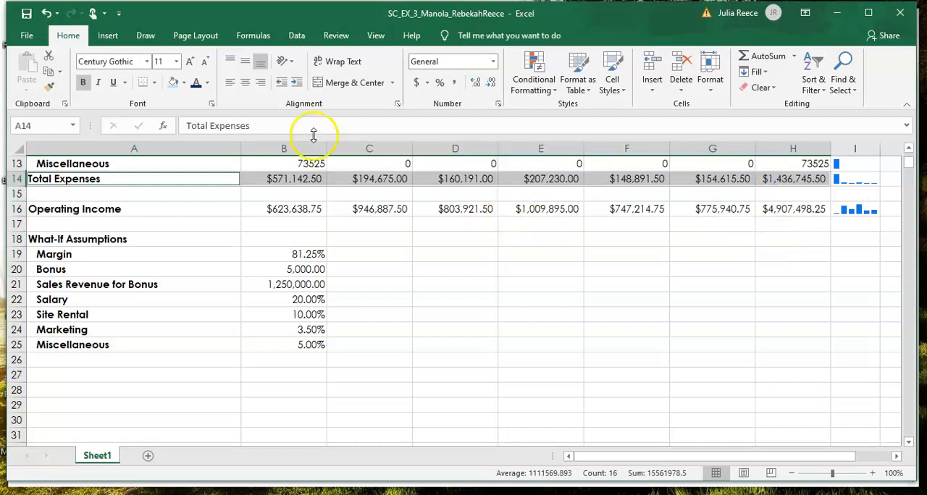
{"action": "left_click_drag", "start_coordinate": [98, 211], "coordinate": [762, 203]}
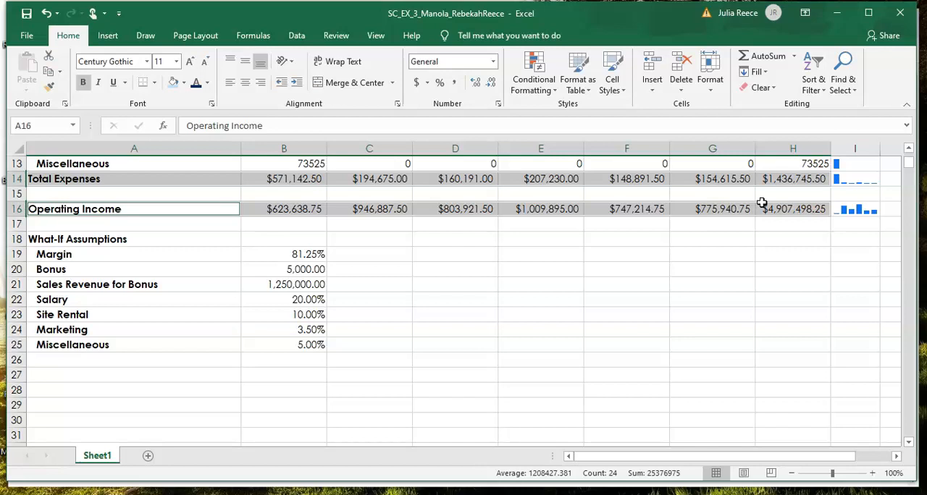
{"action": "left_click", "coordinate": [625, 84]}
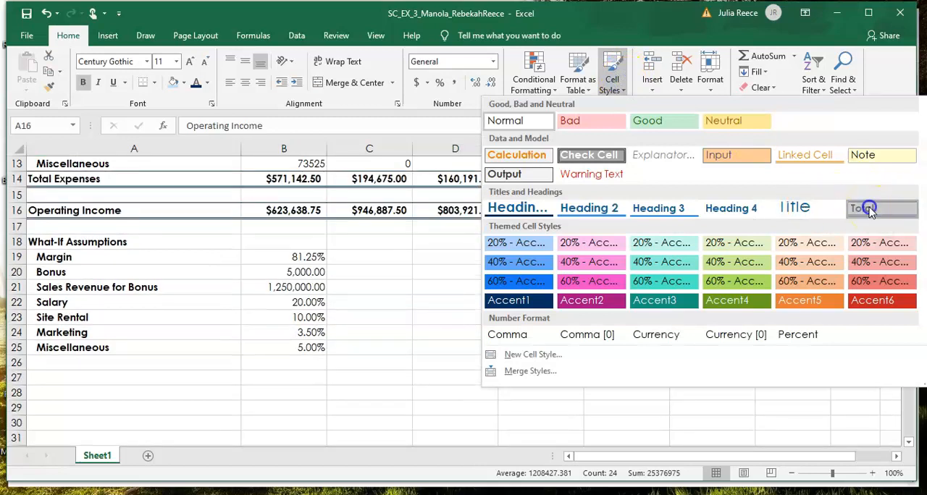
{"action": "left_click", "coordinate": [869, 209]}
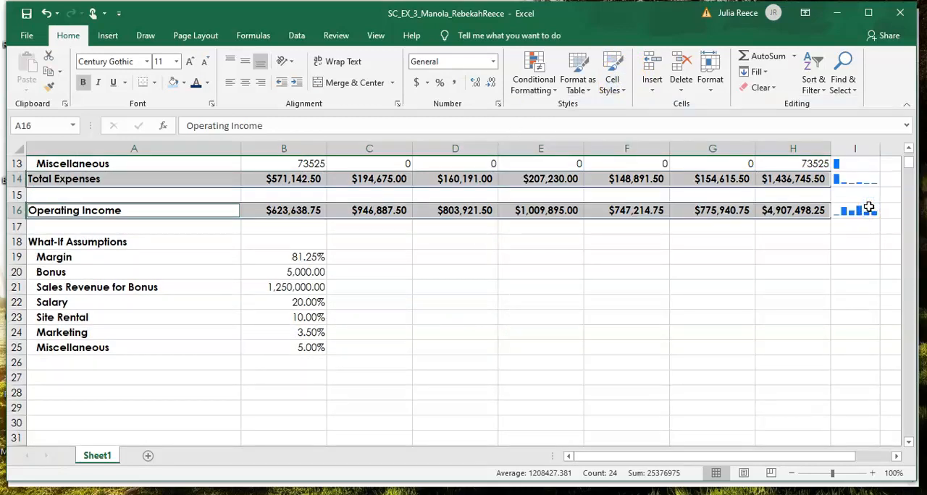
{"action": "left_click", "coordinate": [869, 209]}
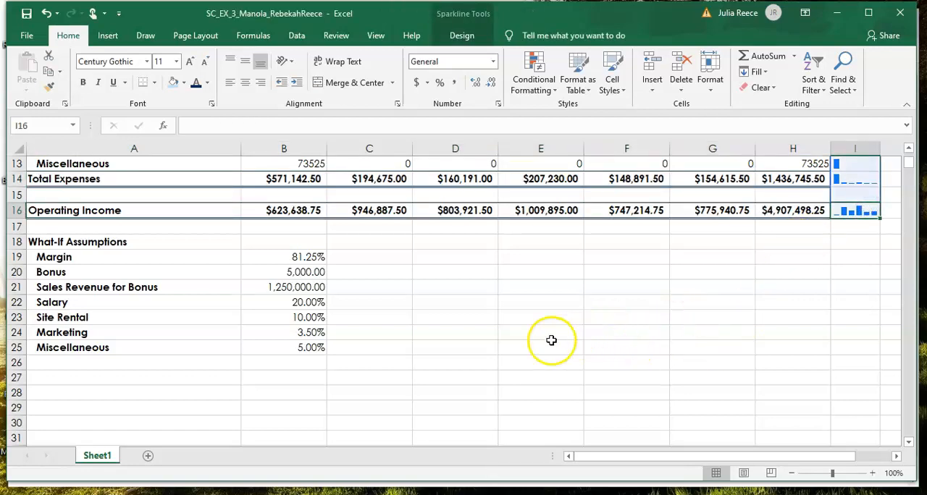
Step: Review the styled worksheet rows from the What-If Assumptions section back up to the company title in A1
{"action": "left_click", "coordinate": [95, 267]}
{"action": "key", "text": "Up"}
{"action": "key", "text": "Up"}
{"action": "key", "text": "Up"}
{"action": "key", "text": "Up"}
{"action": "key", "text": "Up"}
{"action": "key", "text": "Up"}
{"action": "key", "text": "Up"}
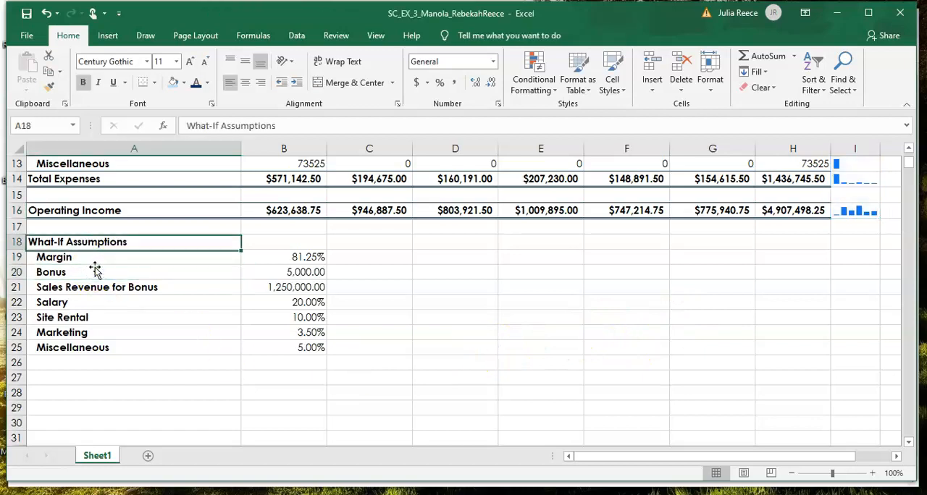
{"action": "key", "text": "Up"}
{"action": "key", "text": "Up"}
{"action": "key", "text": "Up"}
{"action": "key", "text": "Up"}
{"action": "key", "text": "Up"}
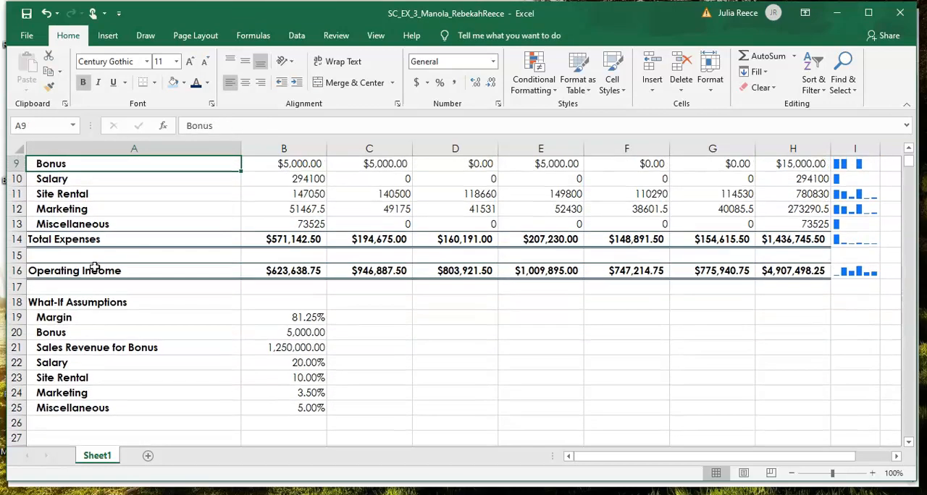
{"action": "key", "text": "Up"}
{"action": "key", "text": "Up"}
{"action": "key", "text": "Up"}
{"action": "key", "text": "Up"}
{"action": "key", "text": "Up"}
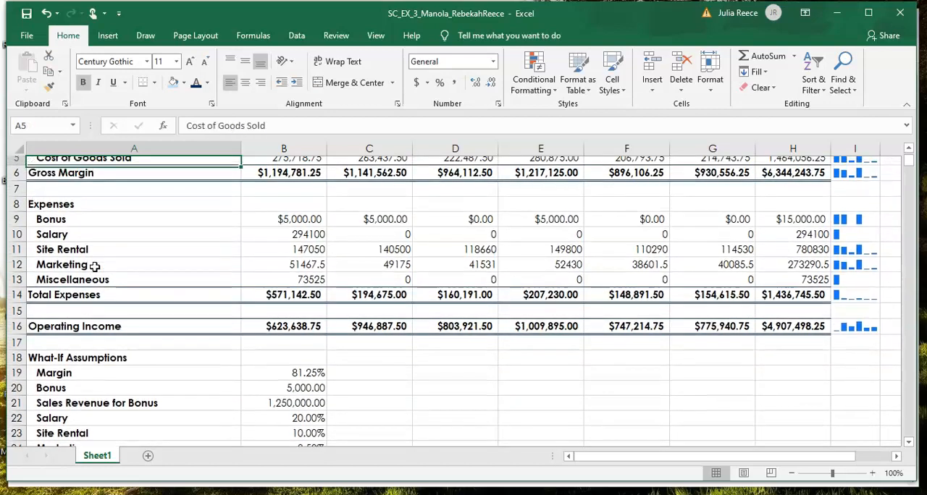
{"action": "key", "text": "Down"}
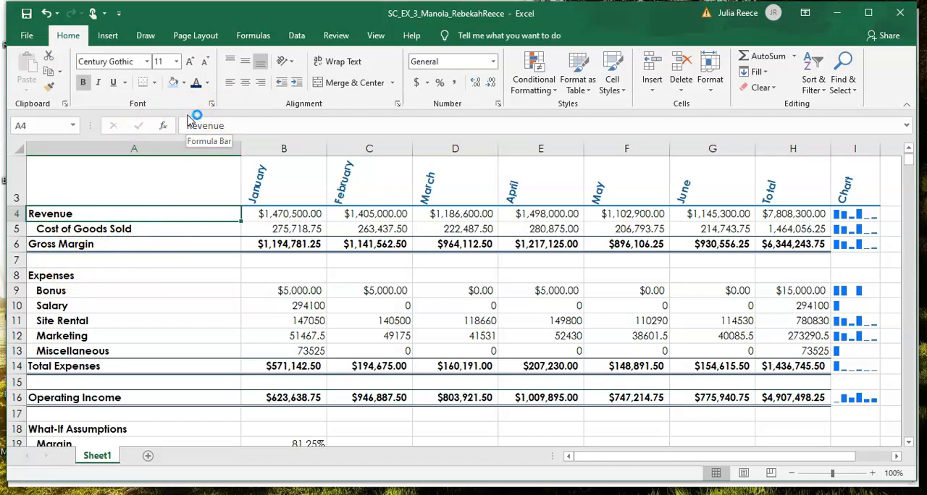
{"action": "left_click", "coordinate": [197, 140]}
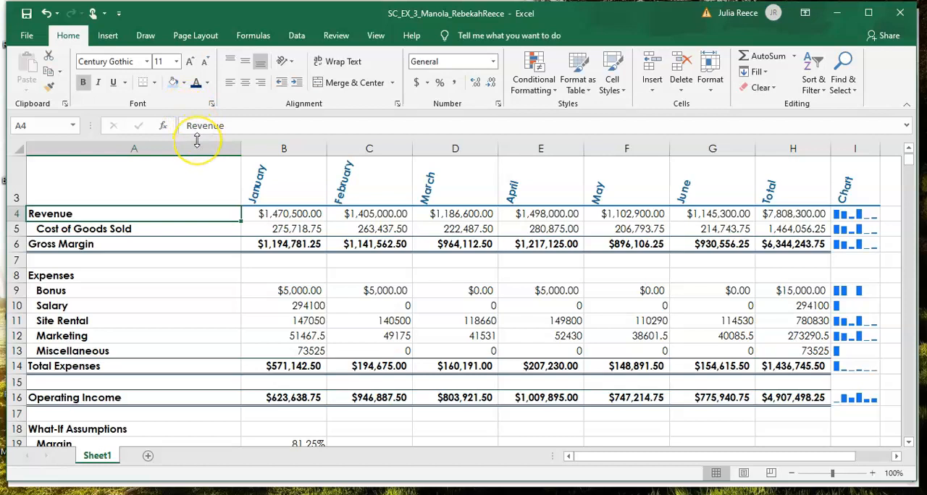
{"action": "key", "text": "Up"}
{"action": "key", "text": "Up"}
{"action": "key", "text": "Up"}
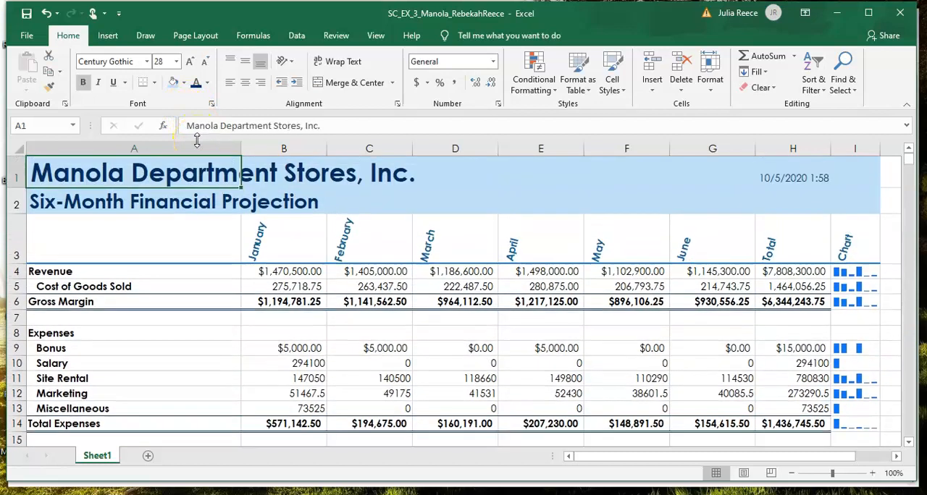
Step: Fill the Revenue label in A4 with Dark Blue, Text 2, Lighter 80% and apply the titles' dark blue font color to it
{"action": "double_click", "coordinate": [91, 272]}
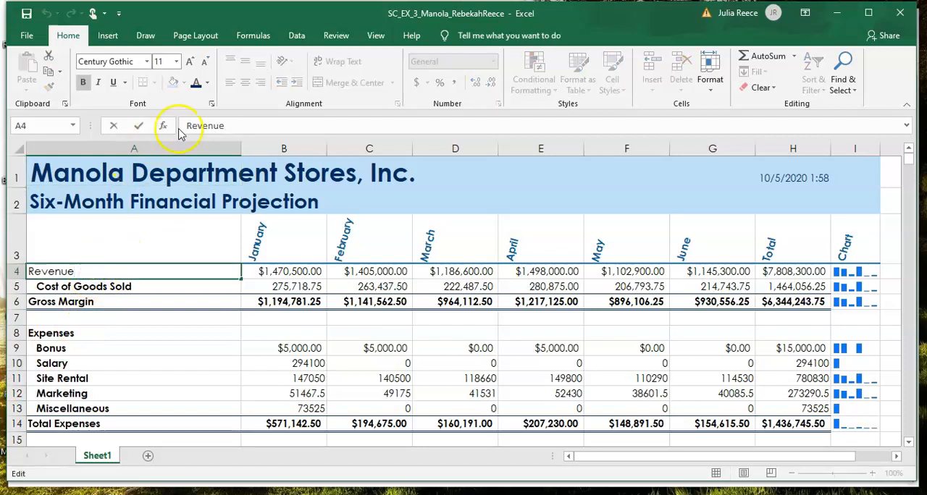
{"action": "left_click", "coordinate": [128, 308]}
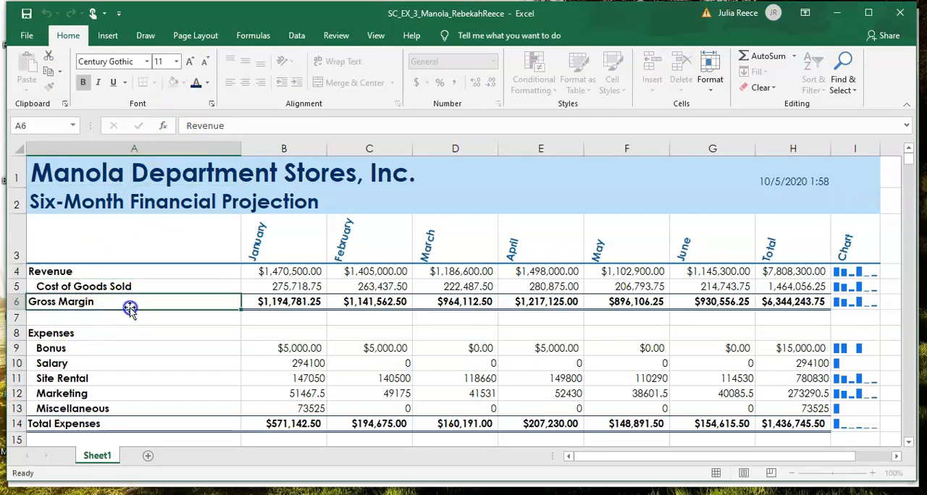
{"action": "left_click", "coordinate": [89, 272]}
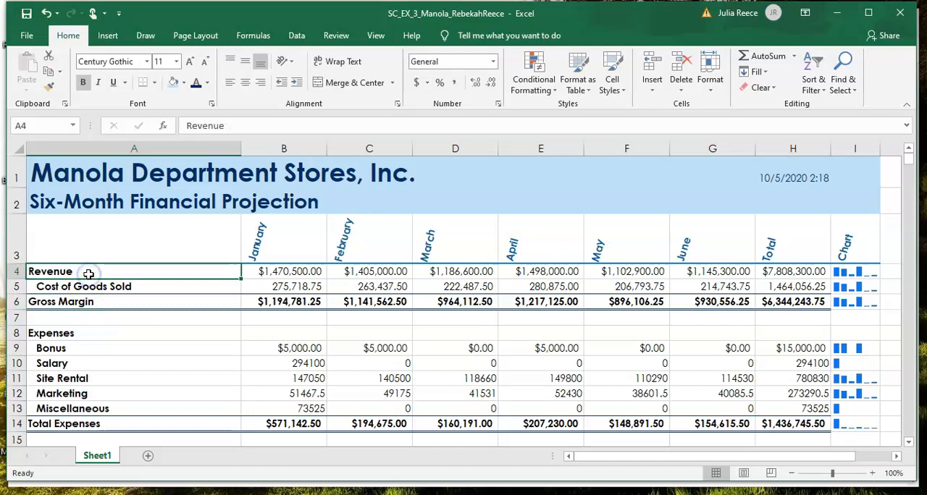
{"action": "left_click", "coordinate": [174, 85]}
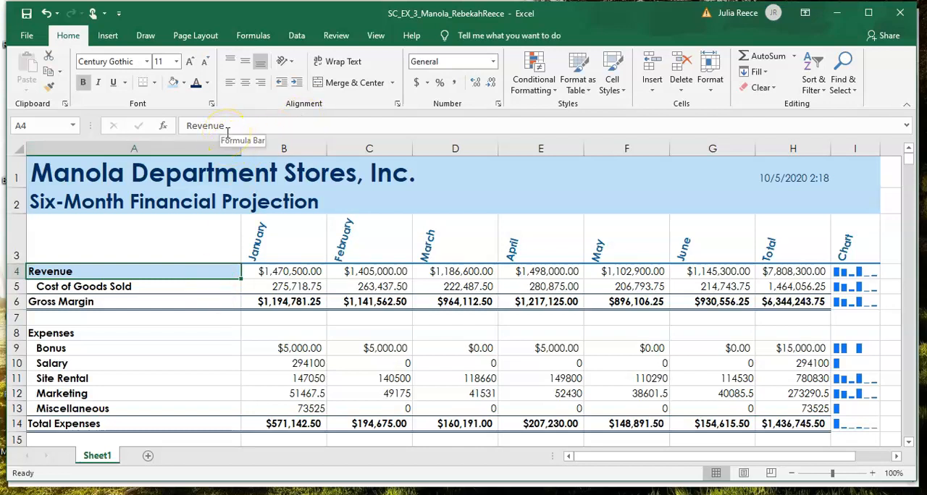
{"action": "left_click", "coordinate": [200, 90]}
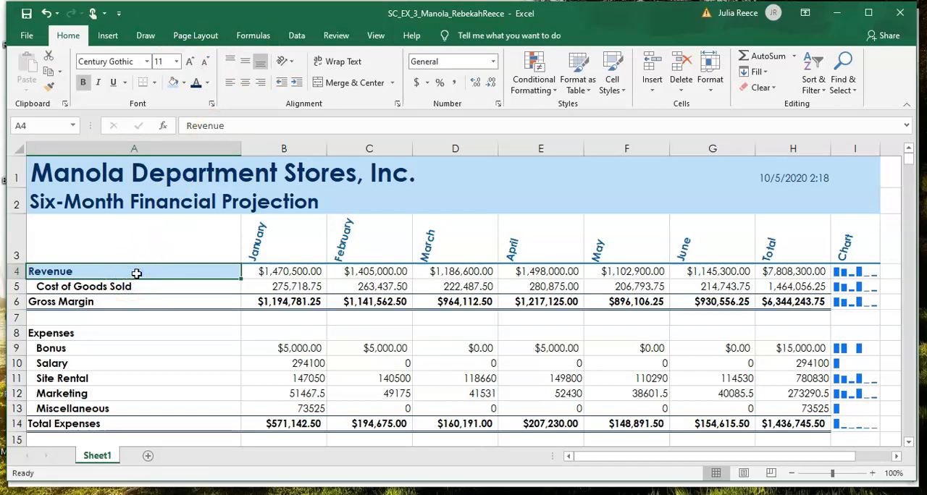
Step: Copy the Revenue label's formatting from A4 onto the Gross Margin label in A6 and the Operating Income row A16:H16 with Format Painter
{"action": "left_click", "coordinate": [50, 88]}
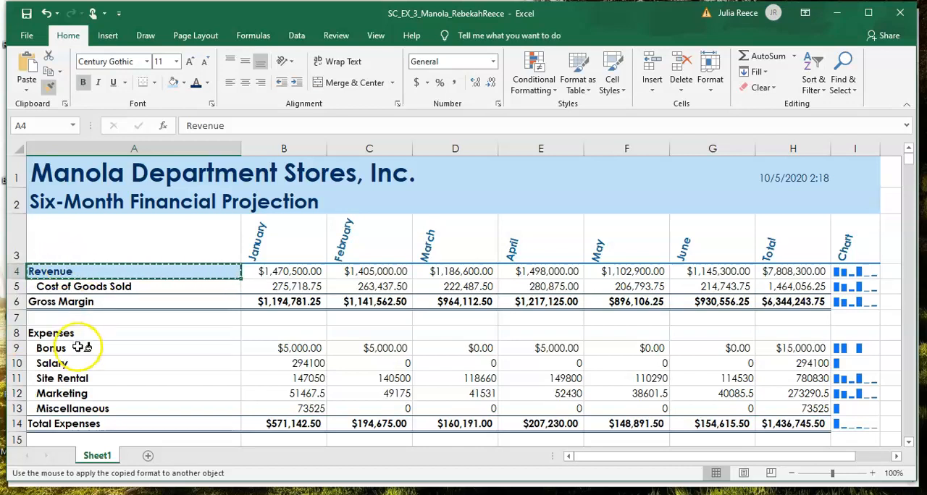
{"action": "left_click", "coordinate": [99, 302]}
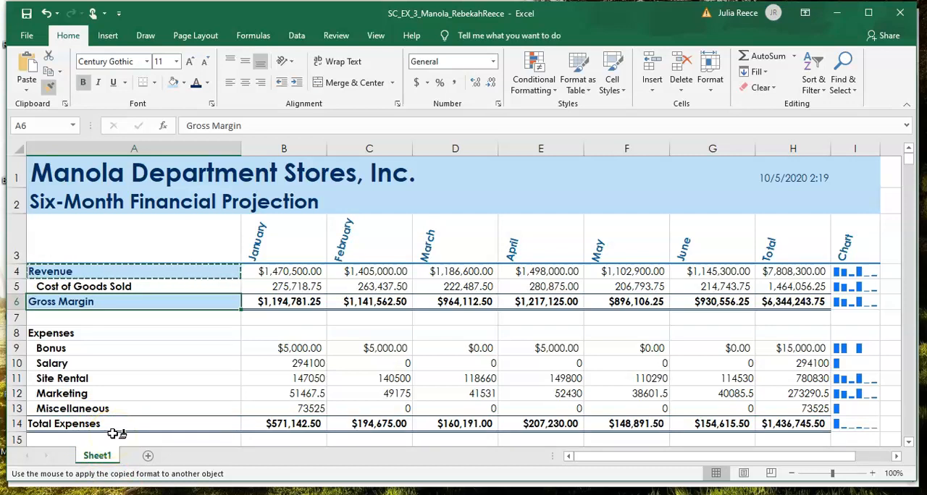
{"action": "scroll", "coordinate": [115, 433], "scroll_direction": "down", "scroll_amount": 1}
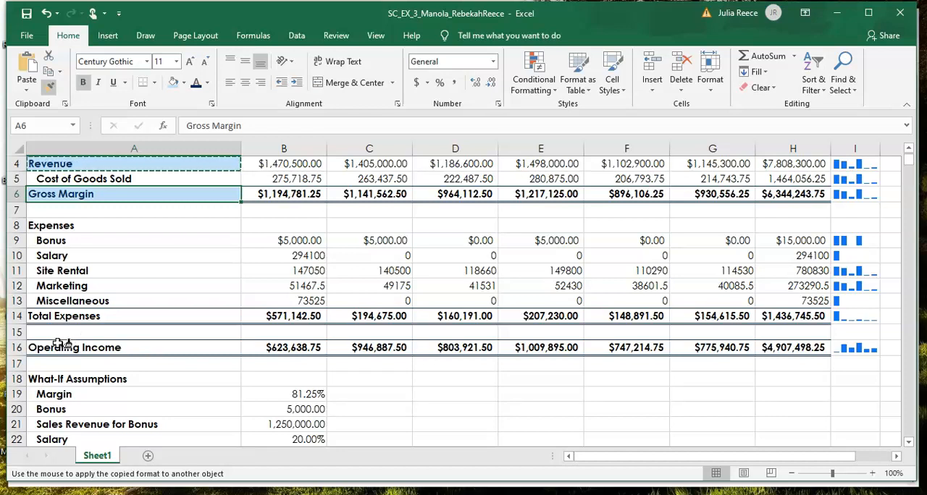
{"action": "mouse_move", "coordinate": [61, 346]}
{"action": "left_mouse_down"}
{"action": "mouse_move", "coordinate": [318, 349]}
{"action": "mouse_move", "coordinate": [533, 313]}
{"action": "mouse_move", "coordinate": [695, 316]}
{"action": "mouse_move", "coordinate": [766, 347]}
{"action": "left_mouse_up"}
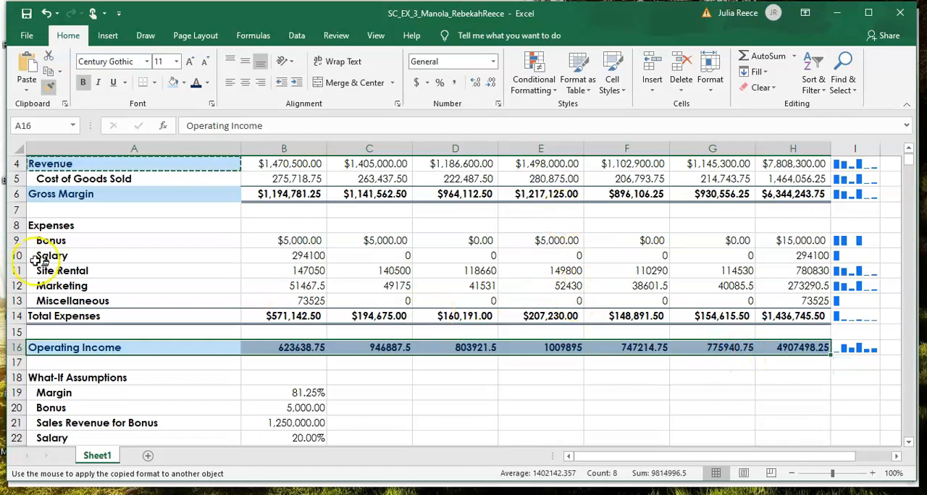
{"action": "left_click", "coordinate": [48, 89]}
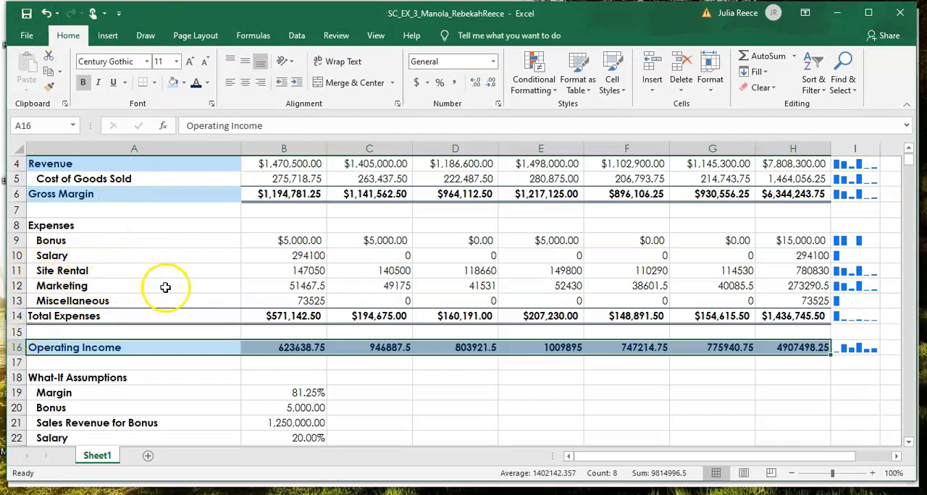
Step: Format the Operating Income values in B16:H16 as Currency with the $ symbol and 2 decimal places
{"action": "left_click_drag", "start_coordinate": [258, 346], "coordinate": [762, 355]}
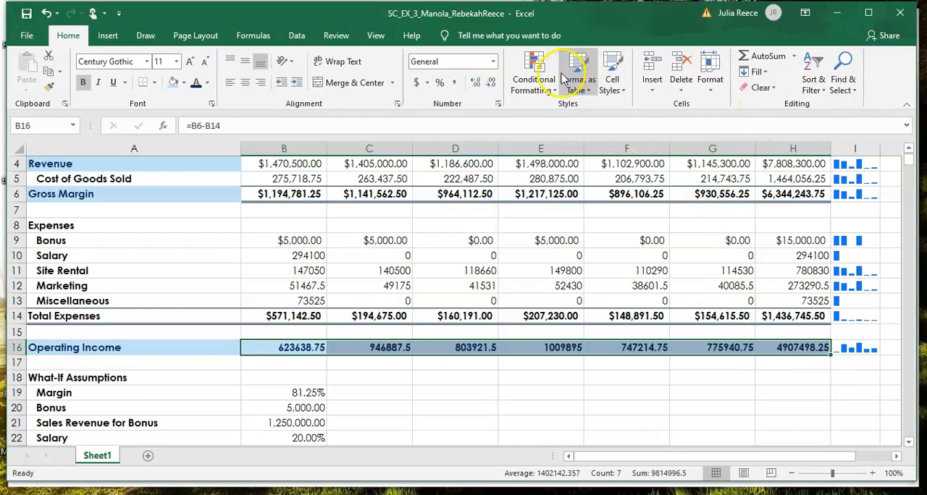
{"action": "left_click", "coordinate": [497, 106]}
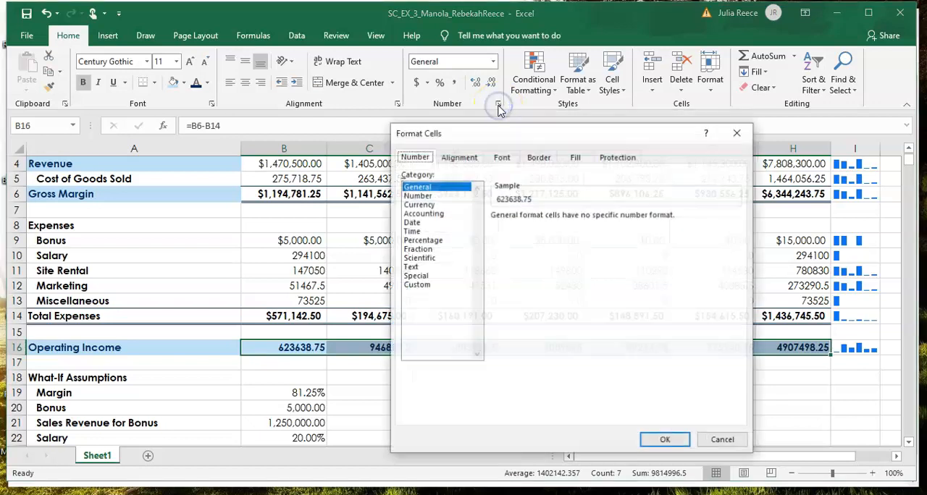
{"action": "left_click", "coordinate": [420, 205]}
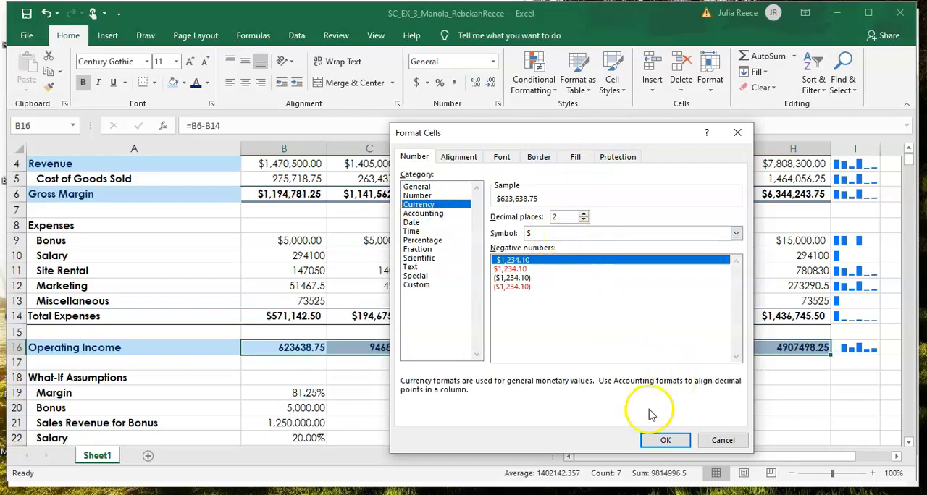
{"action": "left_click", "coordinate": [661, 441]}
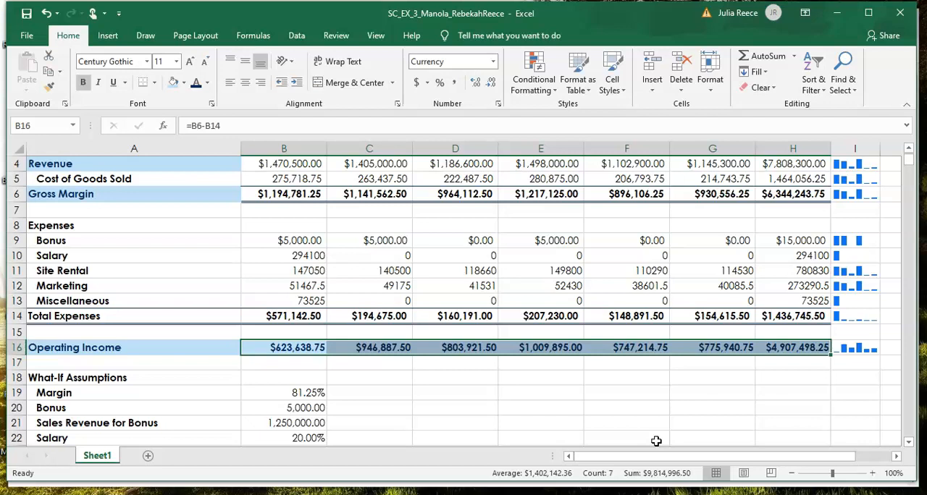
Step: Set the What-If Assumptions heading in A18 to font size 9 with italic and underline
{"action": "scroll", "coordinate": [656, 441], "scroll_direction": "down", "scroll_amount": 3}
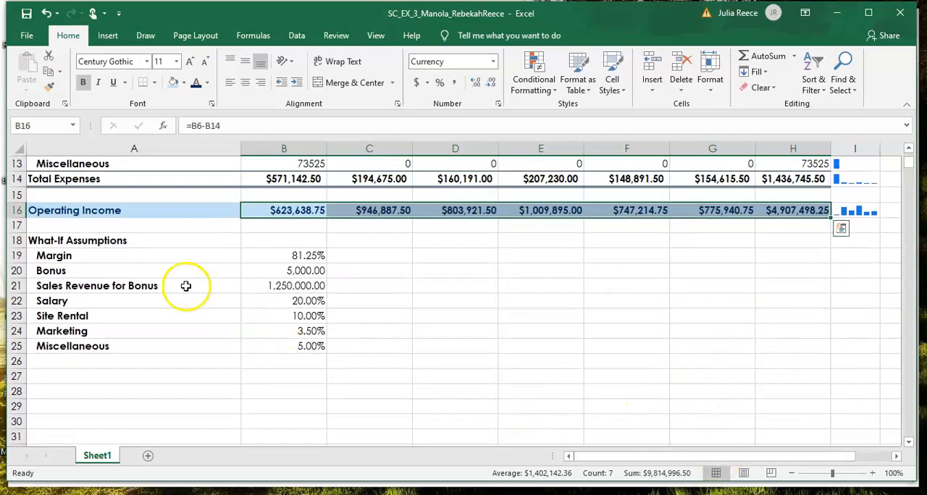
{"action": "left_click", "coordinate": [130, 241]}
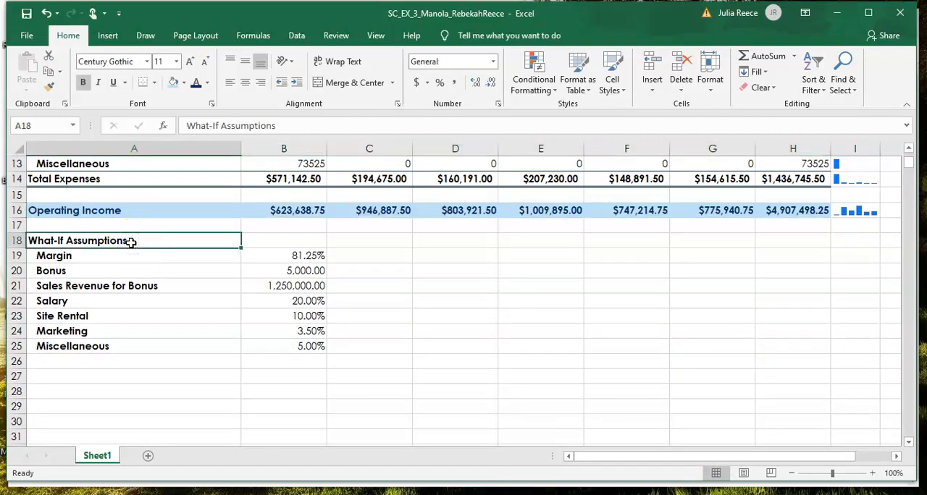
{"action": "left_click", "coordinate": [204, 62]}
{"action": "left_click", "coordinate": [204, 62]}
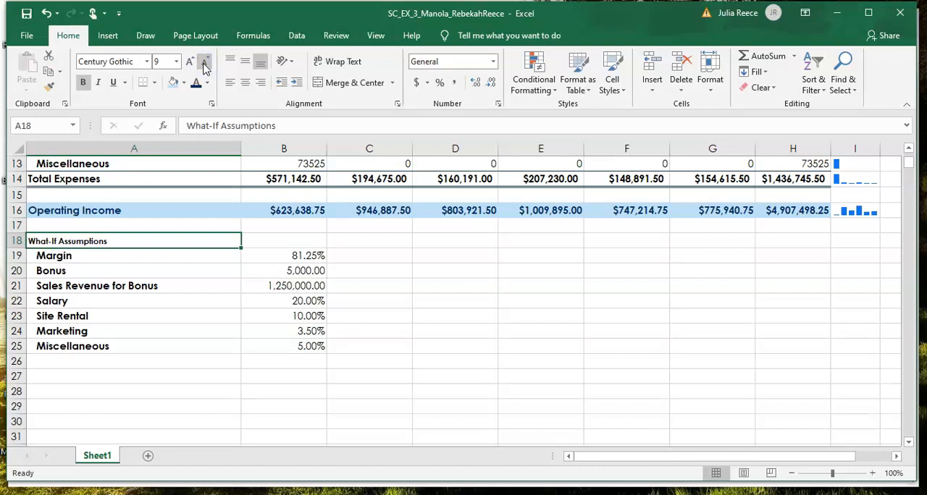
{"action": "left_click", "coordinate": [100, 82]}
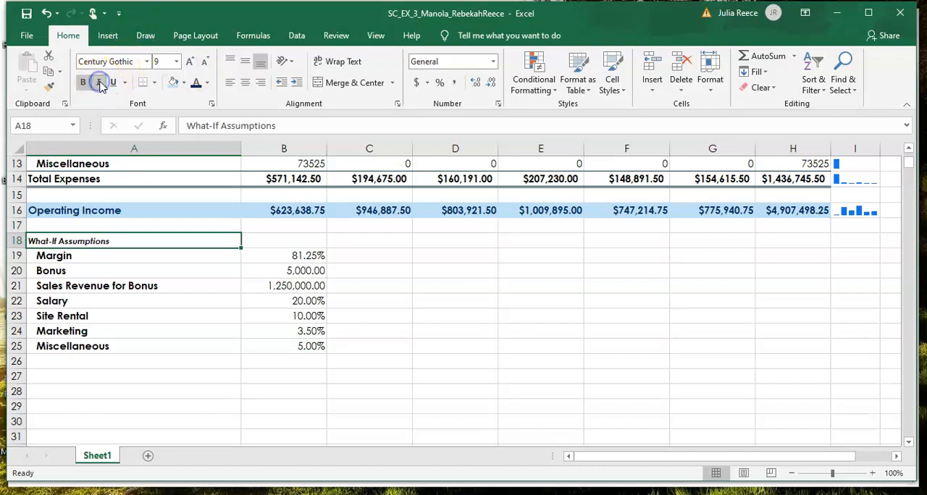
{"action": "left_click", "coordinate": [113, 82]}
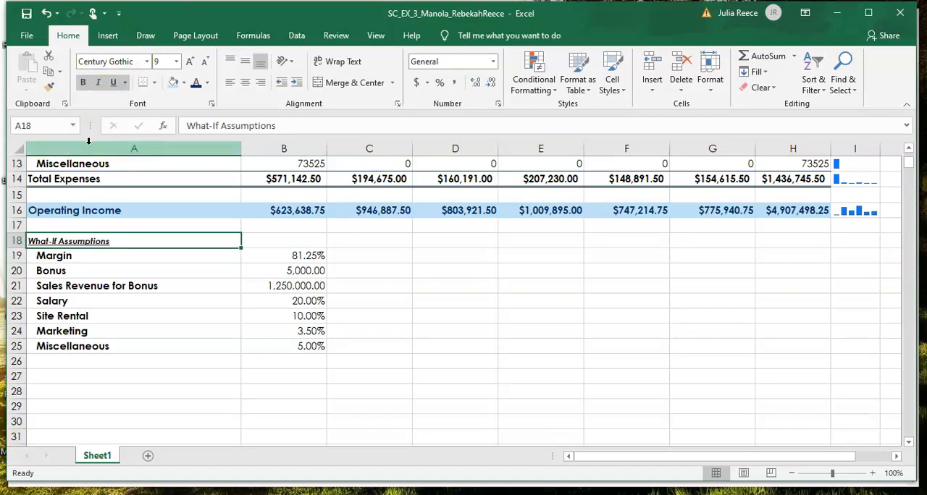
Step: Reduce the font size of the assumption labels and values in A19:B25 to 9
{"action": "left_click", "coordinate": [96, 255]}
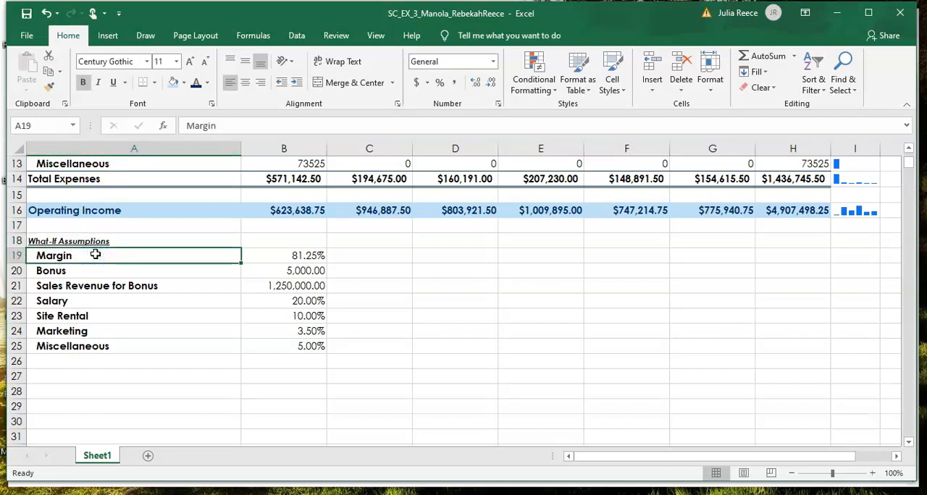
{"action": "left_click_drag", "start_coordinate": [96, 255], "coordinate": [283, 349]}
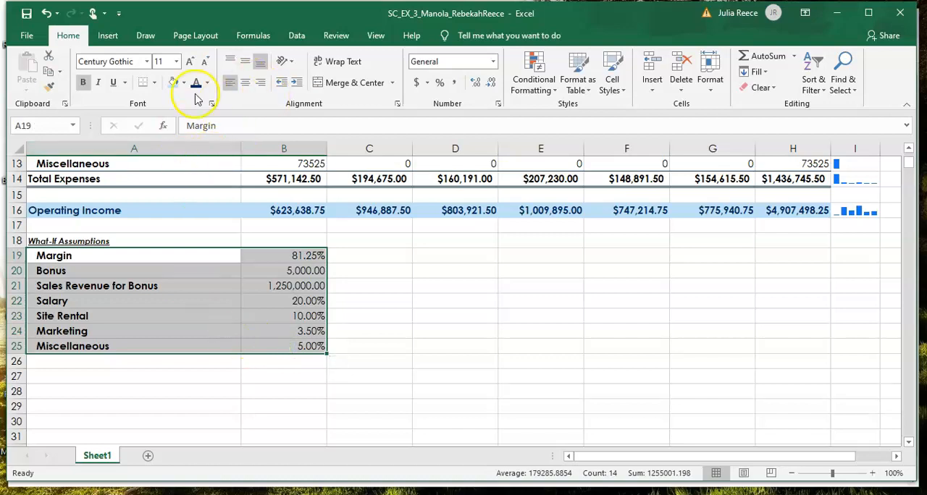
{"action": "left_click", "coordinate": [208, 68]}
{"action": "left_click", "coordinate": [208, 67]}
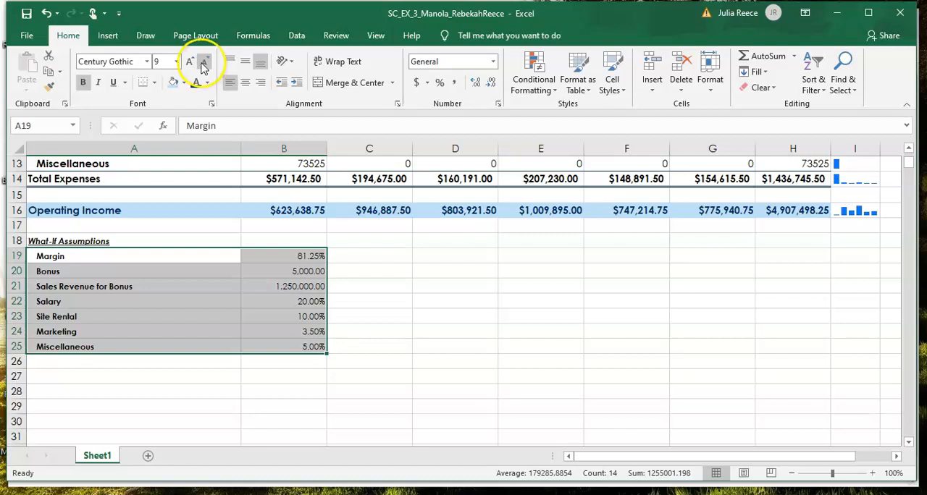
Step: Fill the What-If Assumptions range A18:B25 with Dark Blue, Text 2, Lighter 80% and apply the titles' dark blue font color
{"action": "left_click_drag", "start_coordinate": [57, 239], "coordinate": [249, 345]}
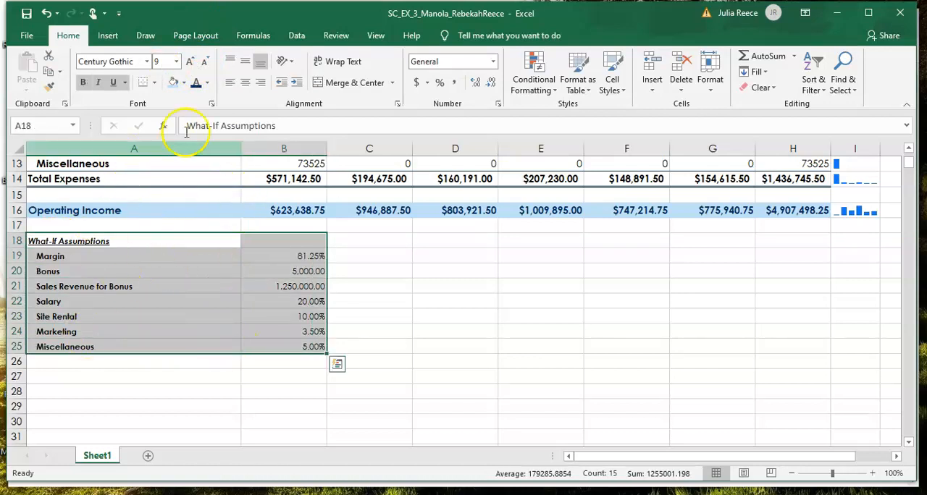
{"action": "left_click", "coordinate": [174, 83]}
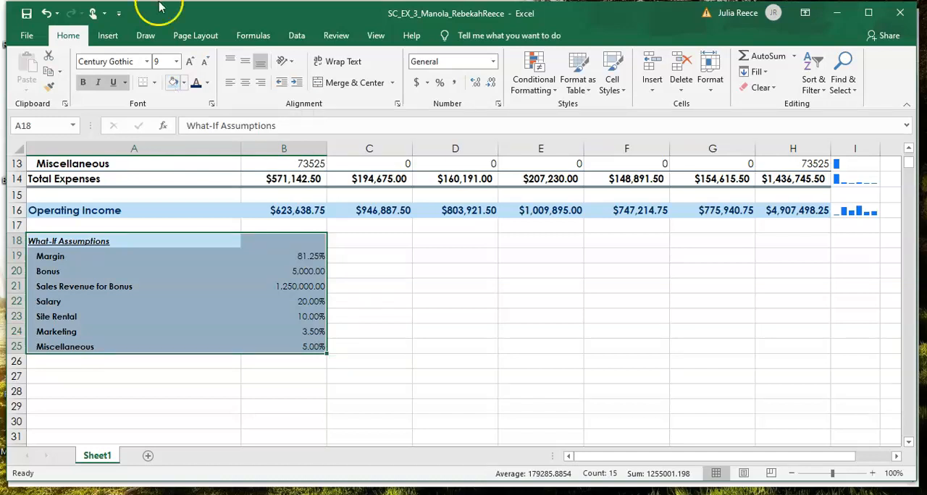
{"action": "left_click", "coordinate": [198, 85]}
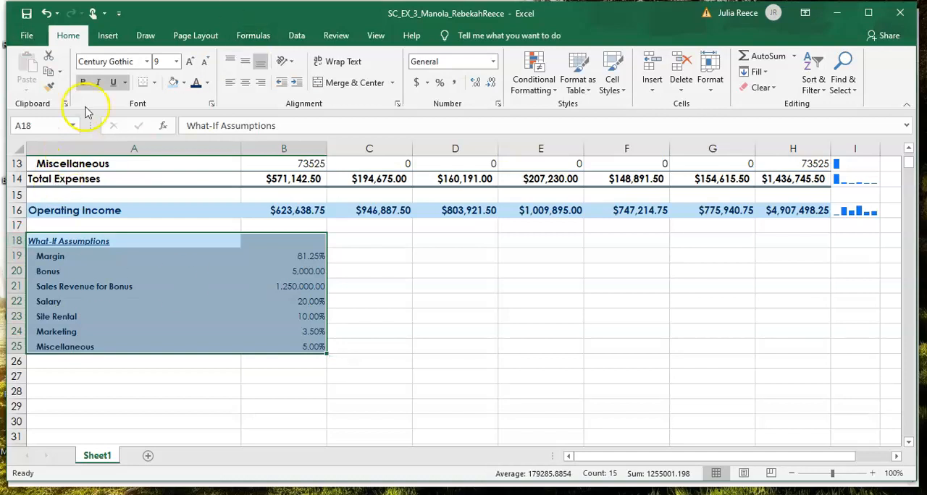
Step: Save the workbook
{"action": "left_click", "coordinate": [25, 13]}
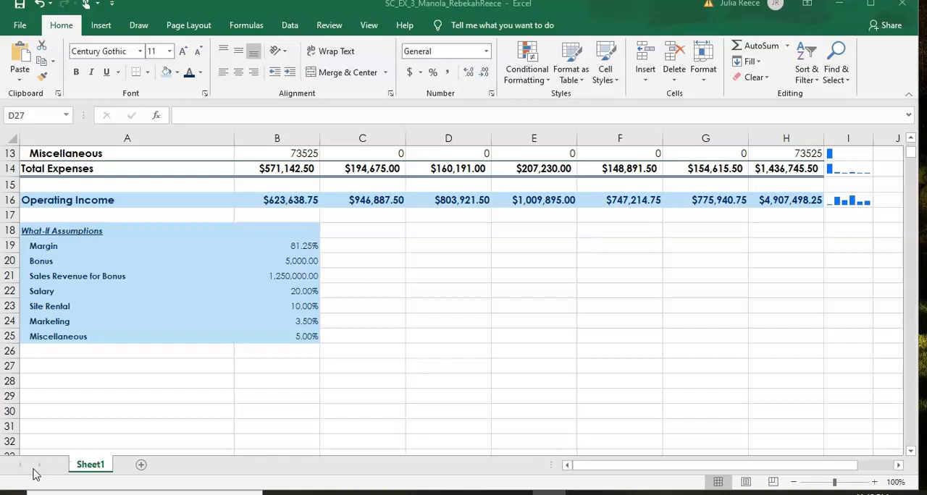
{"action": "left_click", "coordinate": [33, 469]}
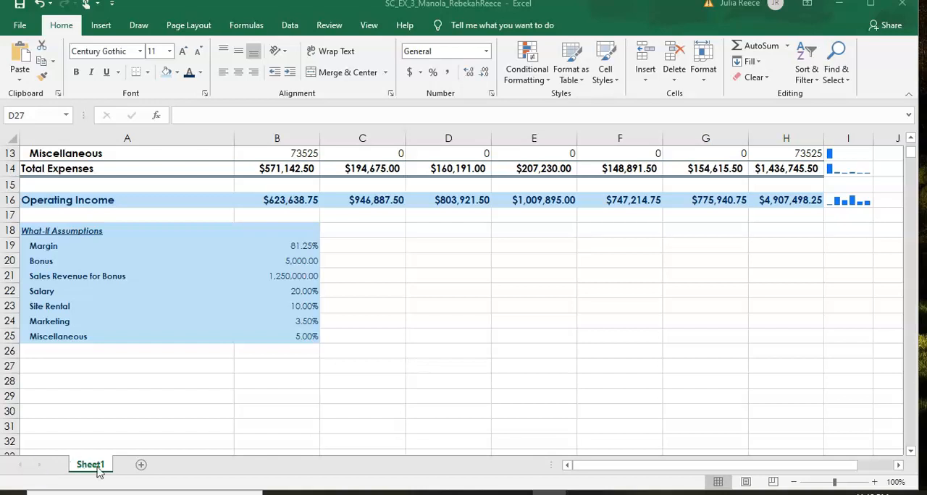